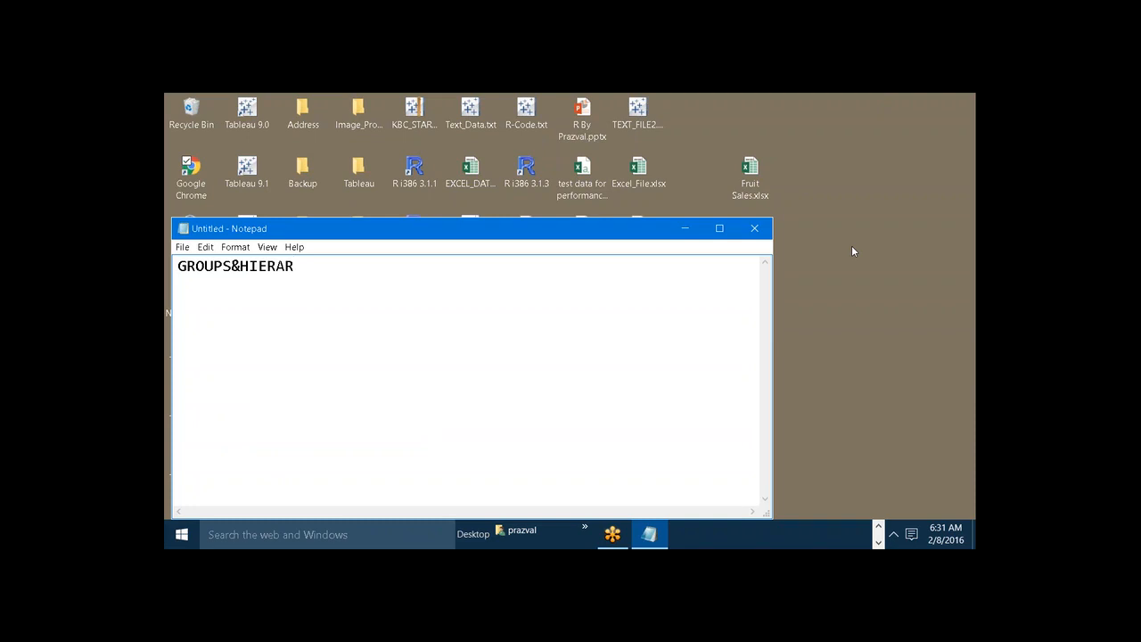
# Complete the notes title as "GROUPS&HIERARCHIES:-" and add the section heading "GROUP:-" below a blank line
pyautogui.write('CHIES:-')
pyautogui.press('Return')
pyautogui.press('Return')
pyautogui.write('GROUP:')
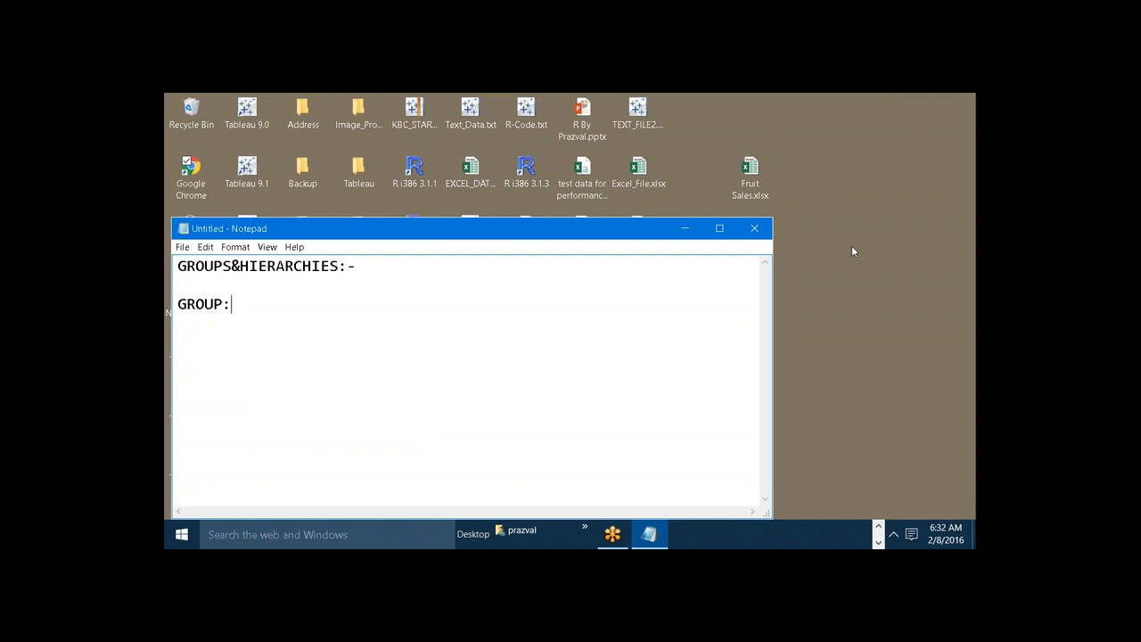
pyautogui.write('-')
# Add the definition line "--Combine the values into higher level categories." under the GROUP heading
pyautogui.press('Return')
pyautogui.write('--')
pyautogui.write('Combine the v')
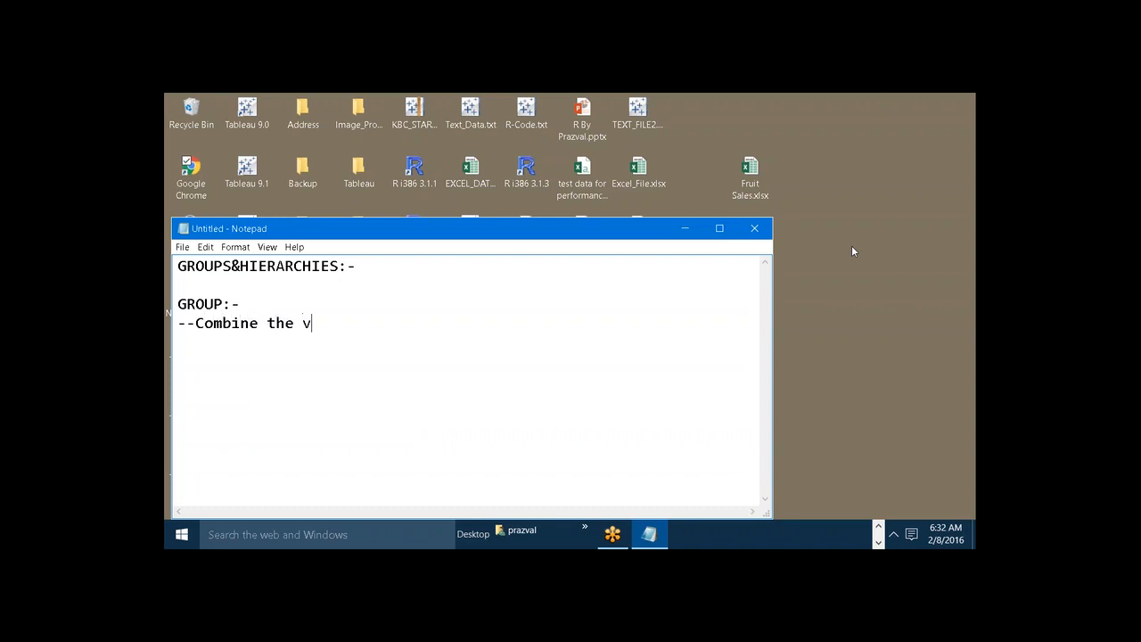
pyautogui.write('alues into higher')
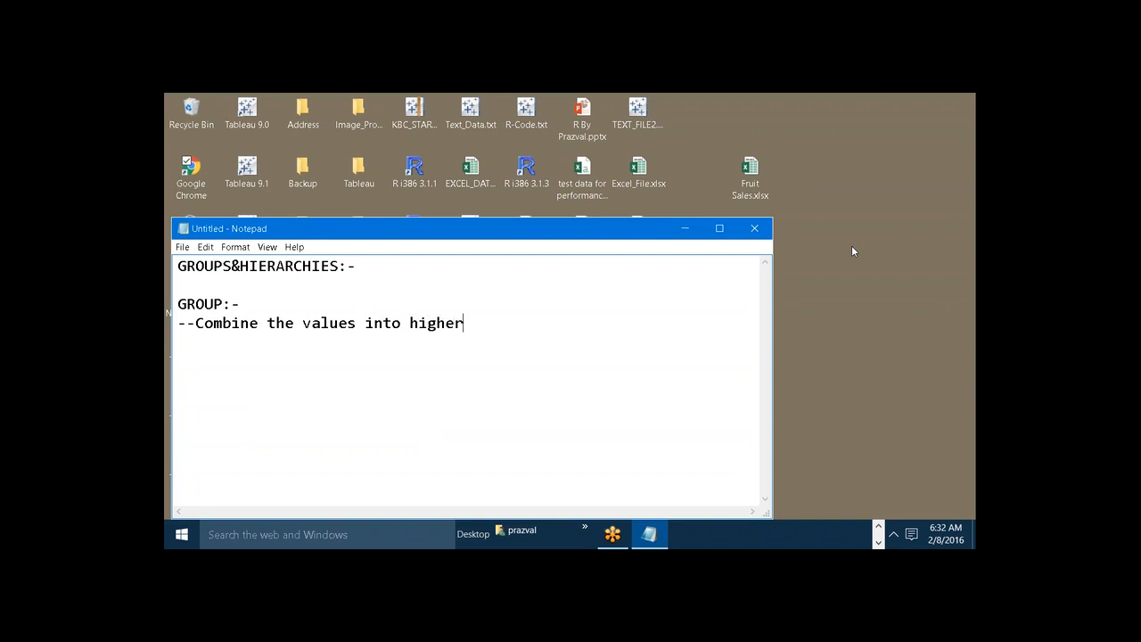
pyautogui.write(' level categories.')
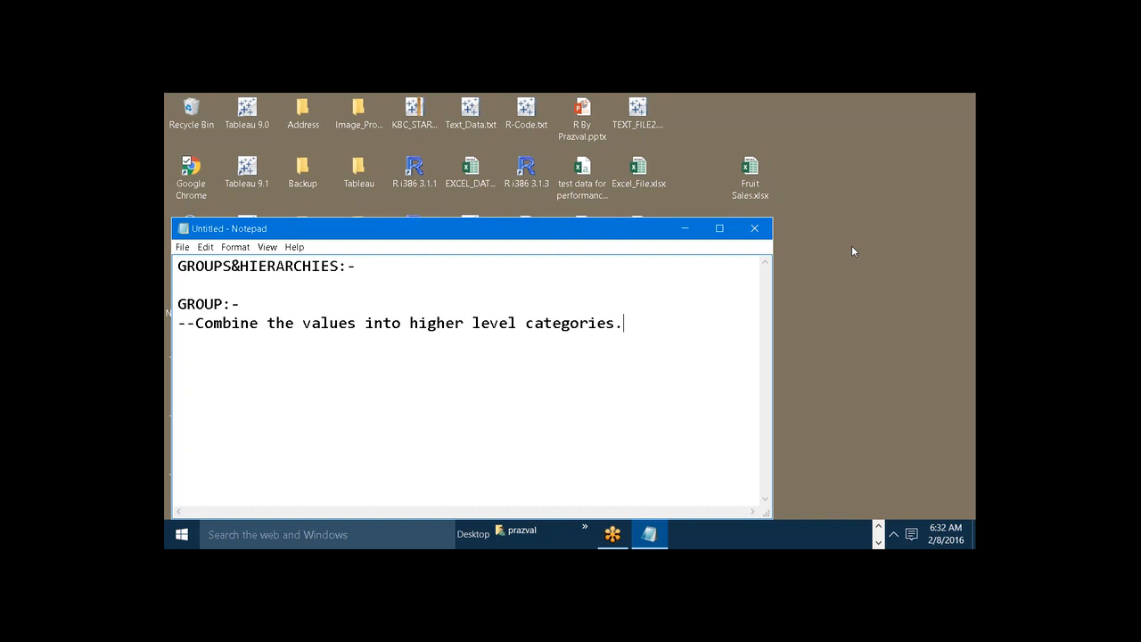
# Minimize the notes, launch Tableau 9.1 and connect to the saved Sample - Superstore data source
pyautogui.click(685, 228)
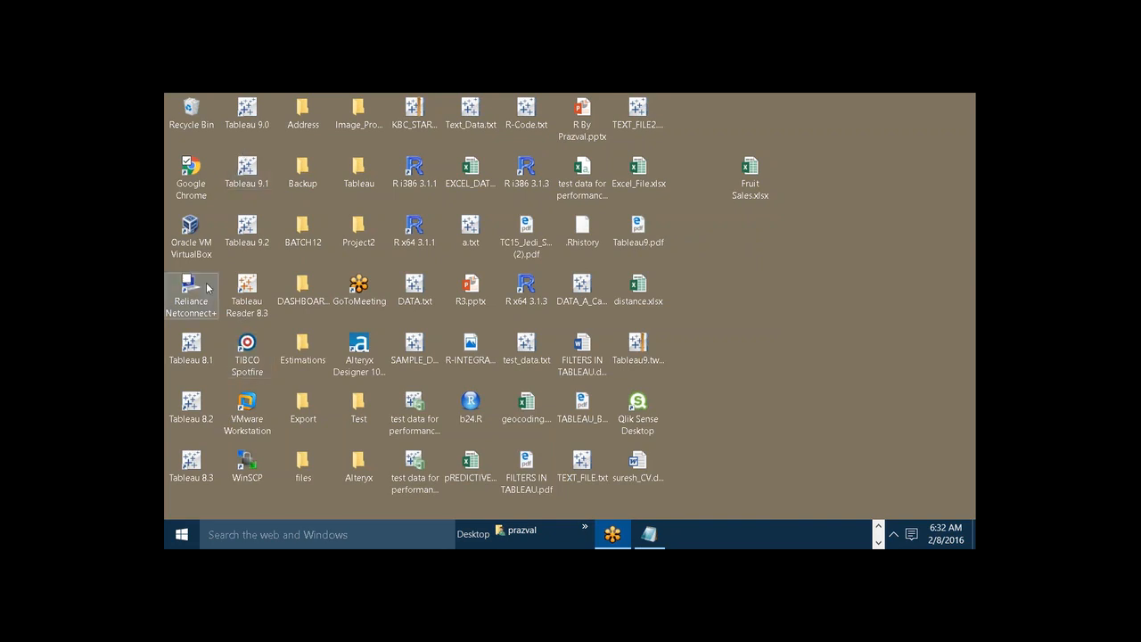
pyautogui.click(246, 175)
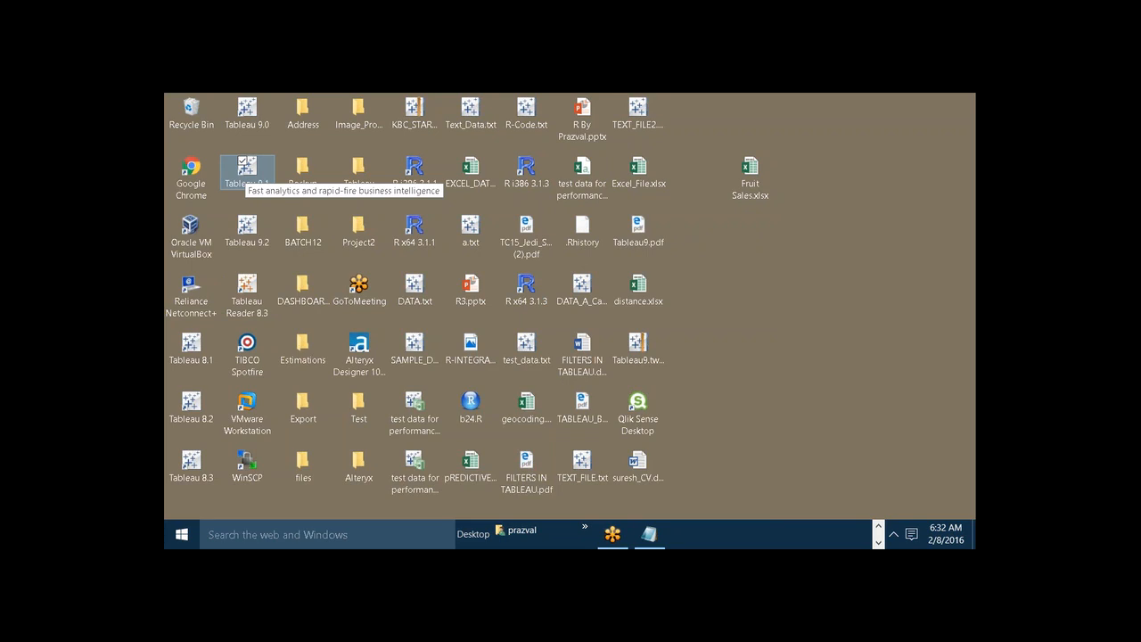
pyautogui.doubleClick(247, 170)
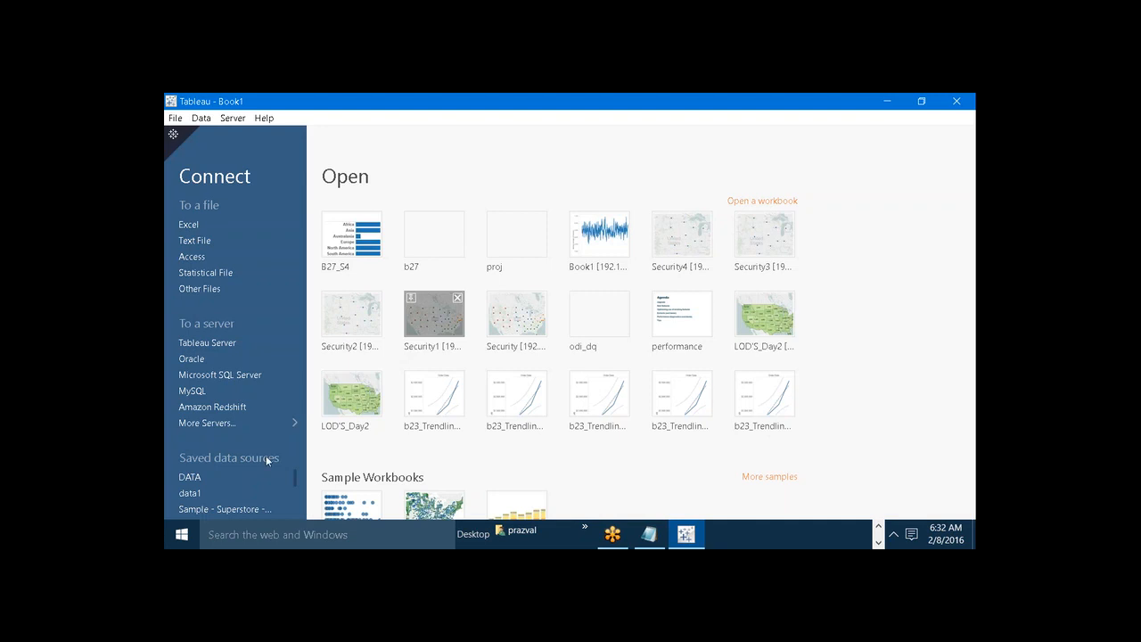
pyautogui.click(247, 510)
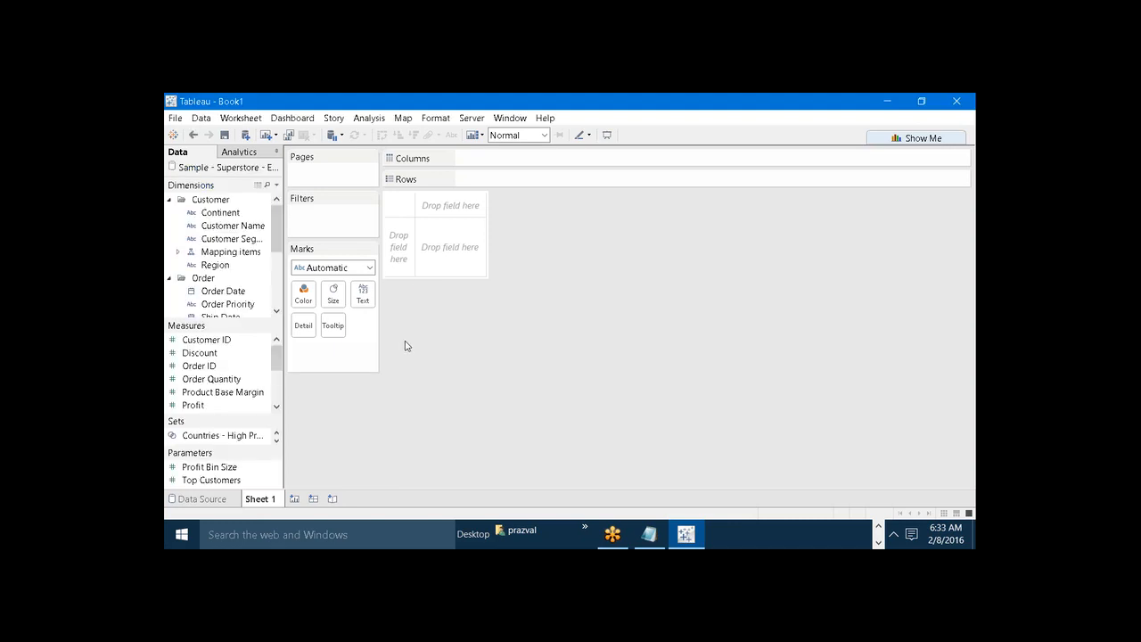
# Place the Customer Name dimension on Rows with all its members and look through the listed names
pyautogui.click(227, 228)
pyautogui.moveTo(268, 236); pyautogui.dragTo(508, 171)
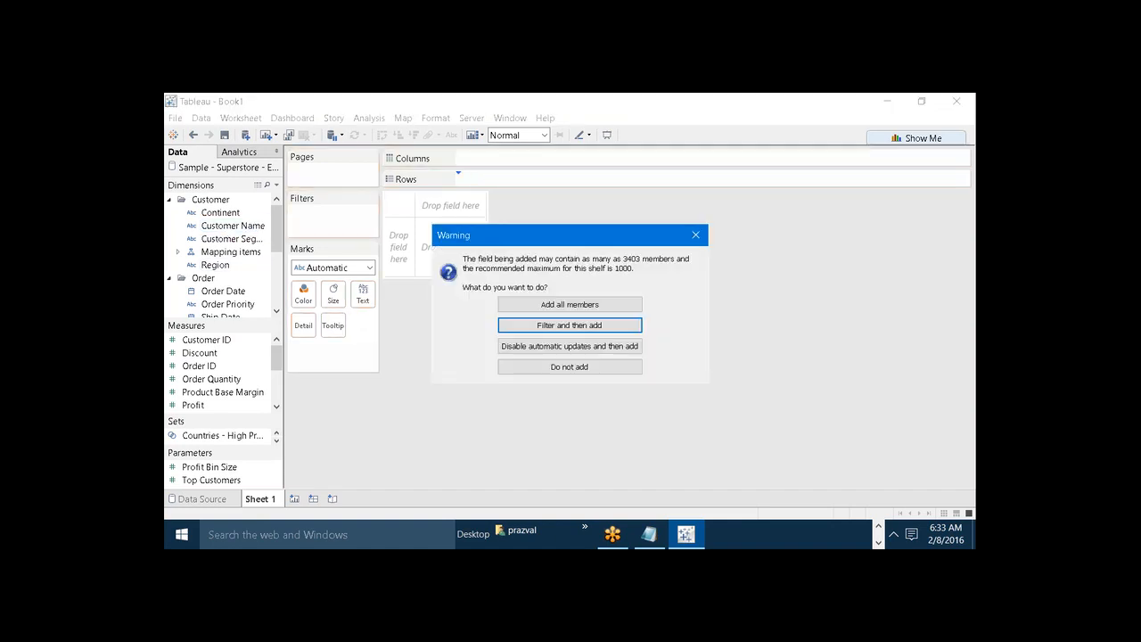
pyautogui.click(570, 304)
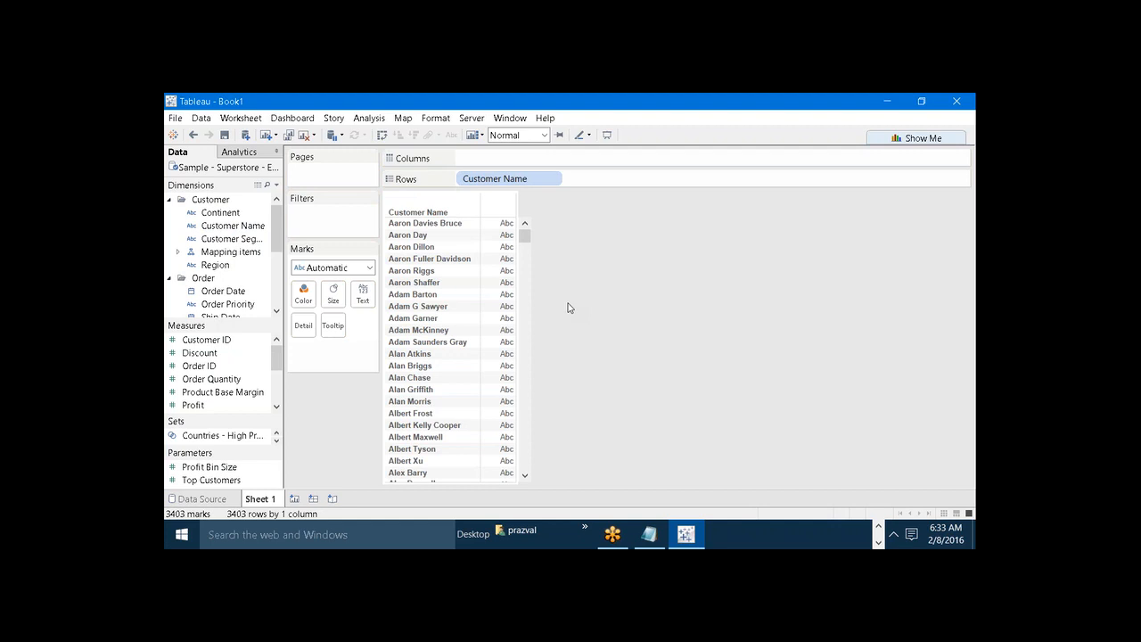
pyautogui.moveTo(524, 237); pyautogui.dragTo(528, 260)
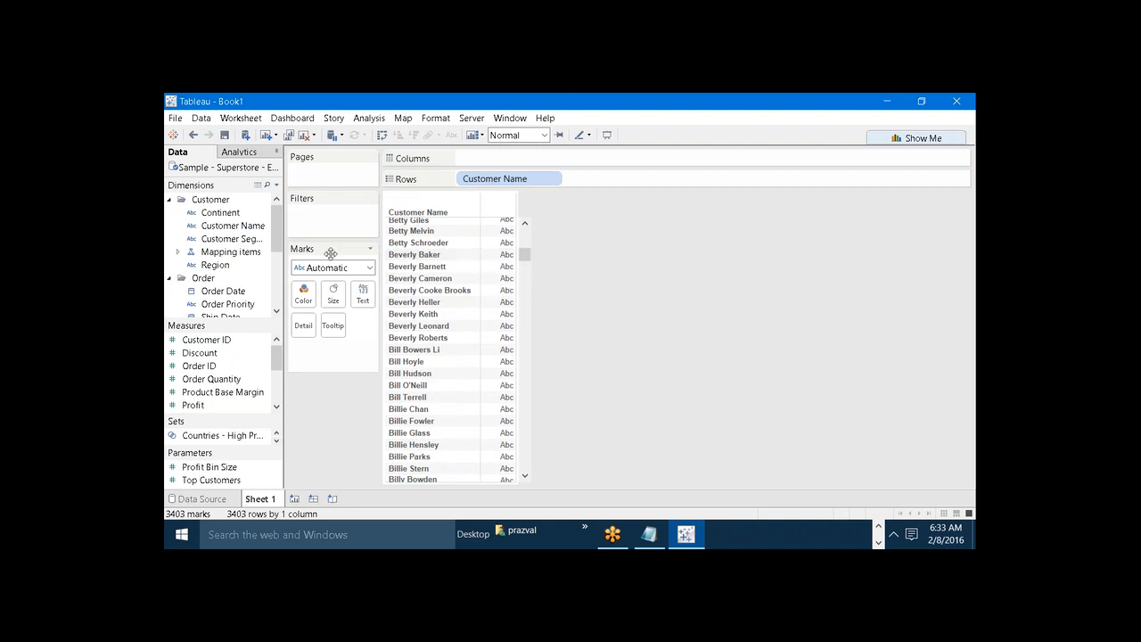
# Start creating a group field from the Customer Name dimension
pyautogui.rightClick(247, 229)
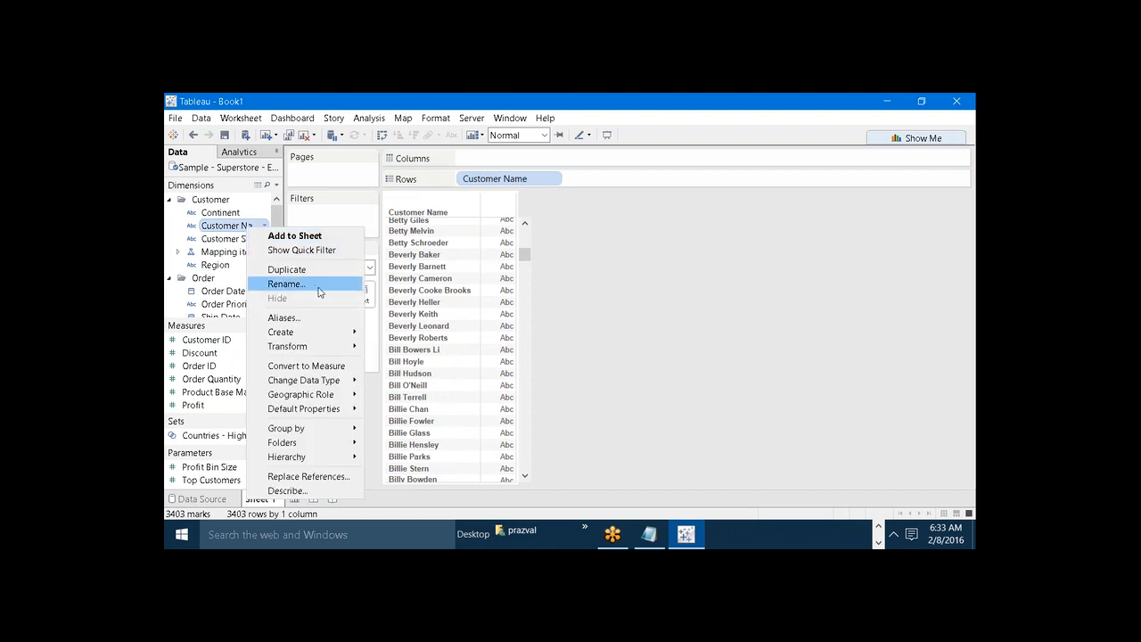
pyautogui.moveTo(339, 332)
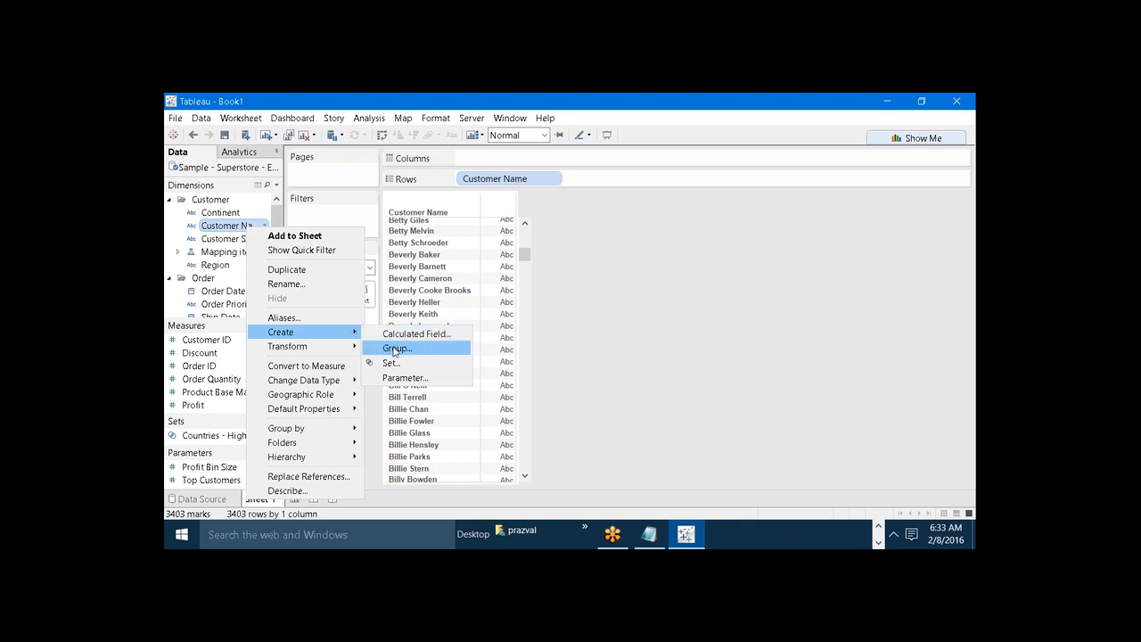
pyautogui.click(393, 348)
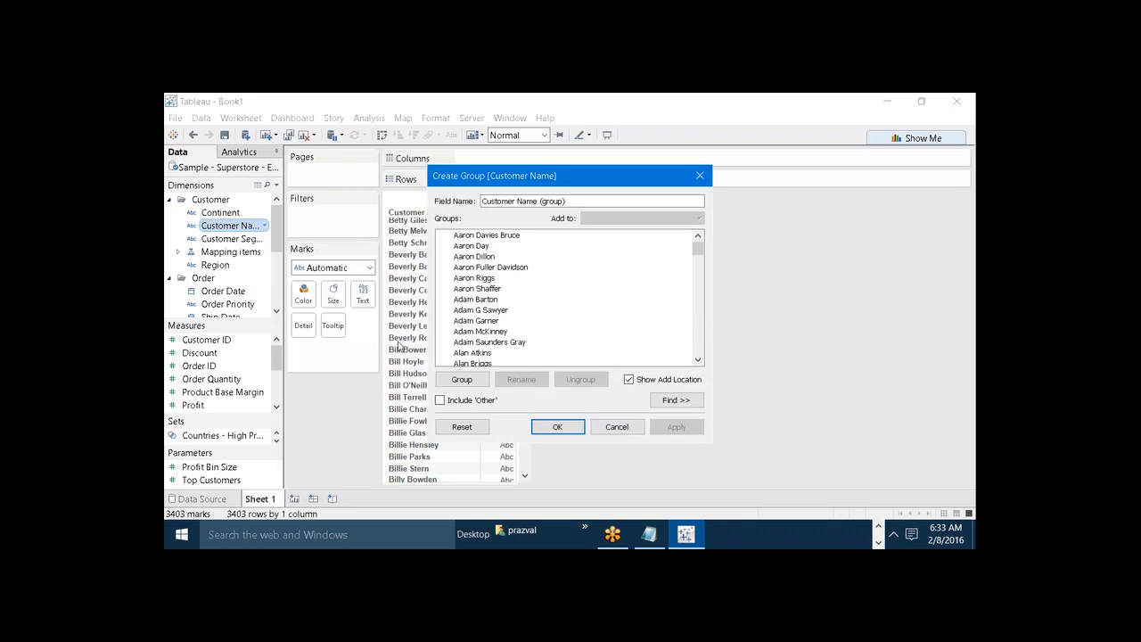
# Group all customer names beginning with A, name the group "A-Group" and collapse it
pyautogui.click(474, 236)
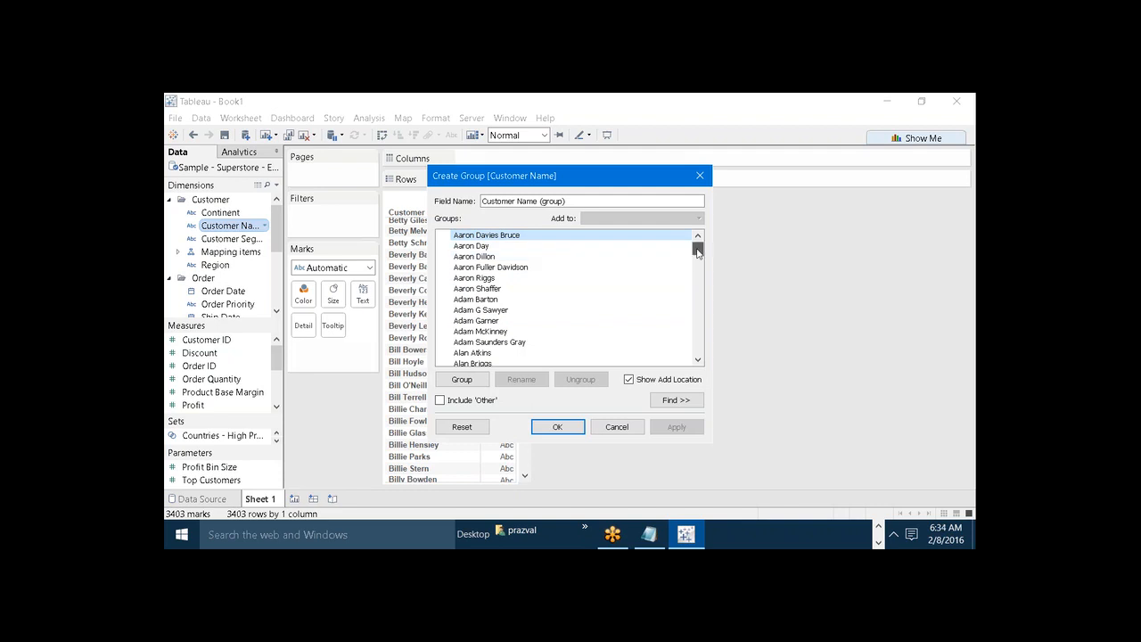
pyautogui.scroll(-10, 697, 253)
pyautogui.moveTo(697, 253); pyautogui.dragTo(697, 257)
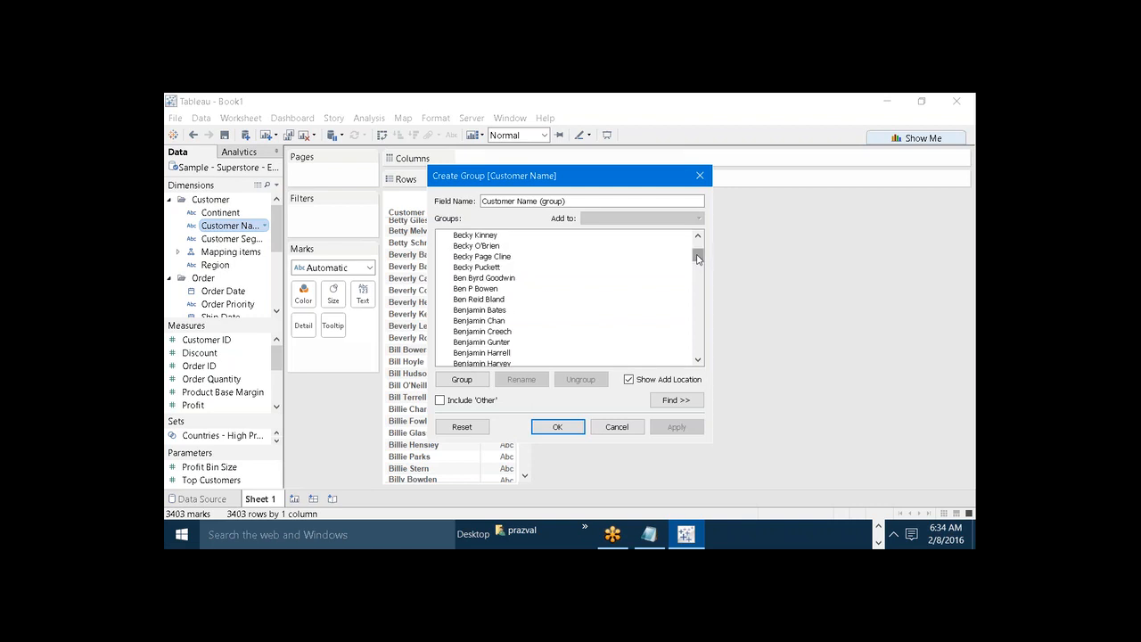
pyautogui.click(699, 237)
pyautogui.click(699, 237)
pyautogui.click(699, 237)
pyautogui.click(699, 237)
pyautogui.click(699, 237)
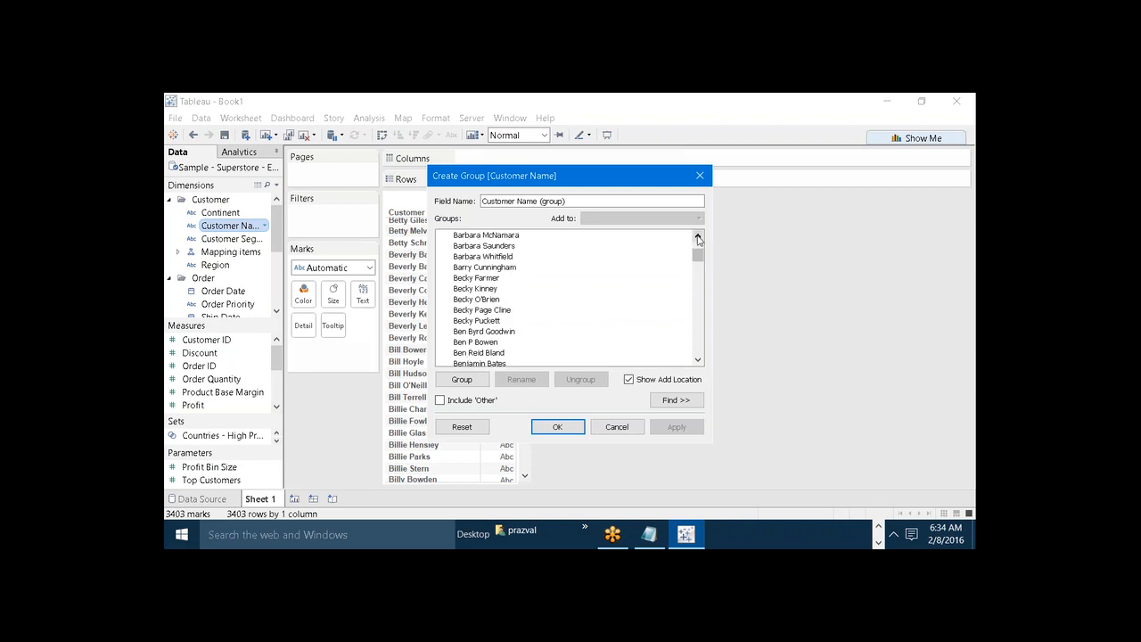
pyautogui.click(699, 237)
pyautogui.click(699, 237)
pyautogui.click(699, 237)
pyautogui.click(699, 237)
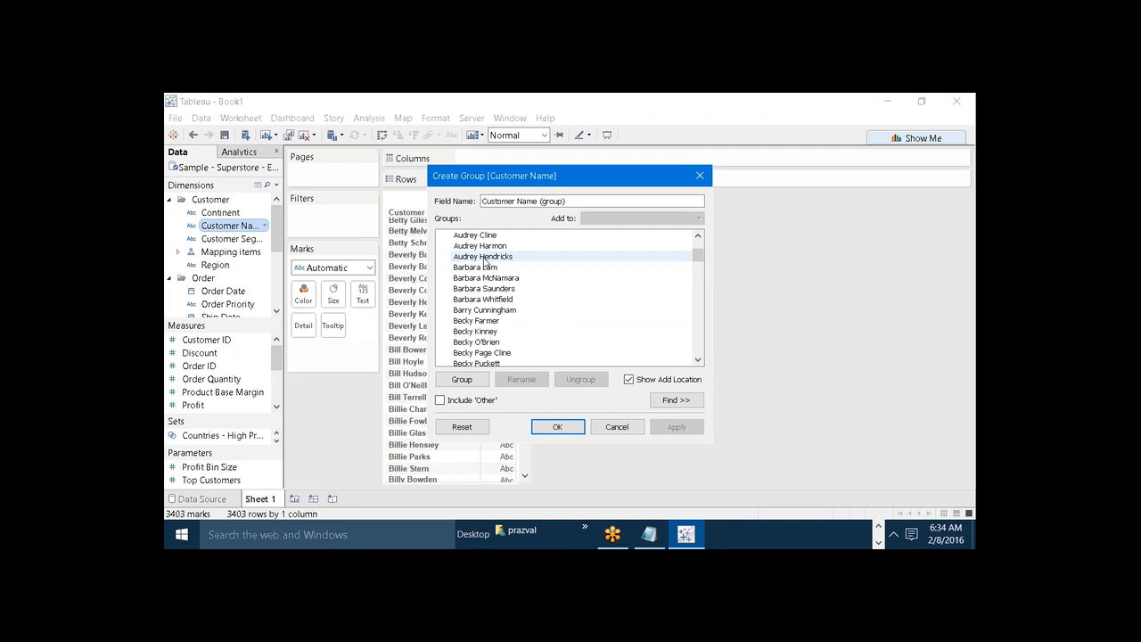
pyautogui.moveTo(485, 234); pyautogui.dragTo(486, 256)
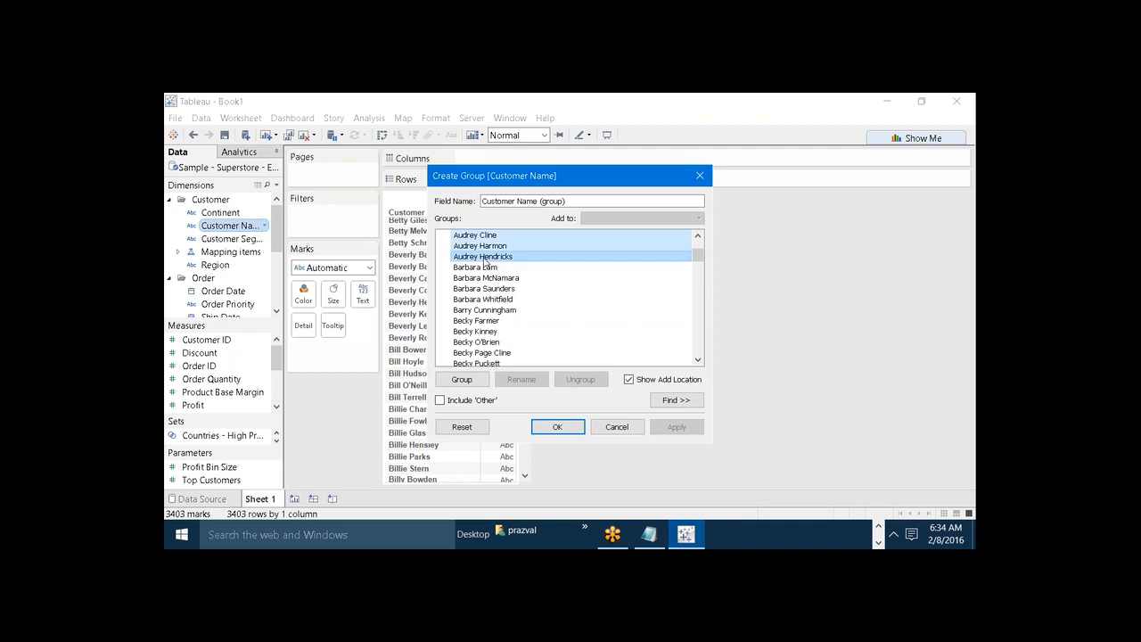
pyautogui.click(462, 381)
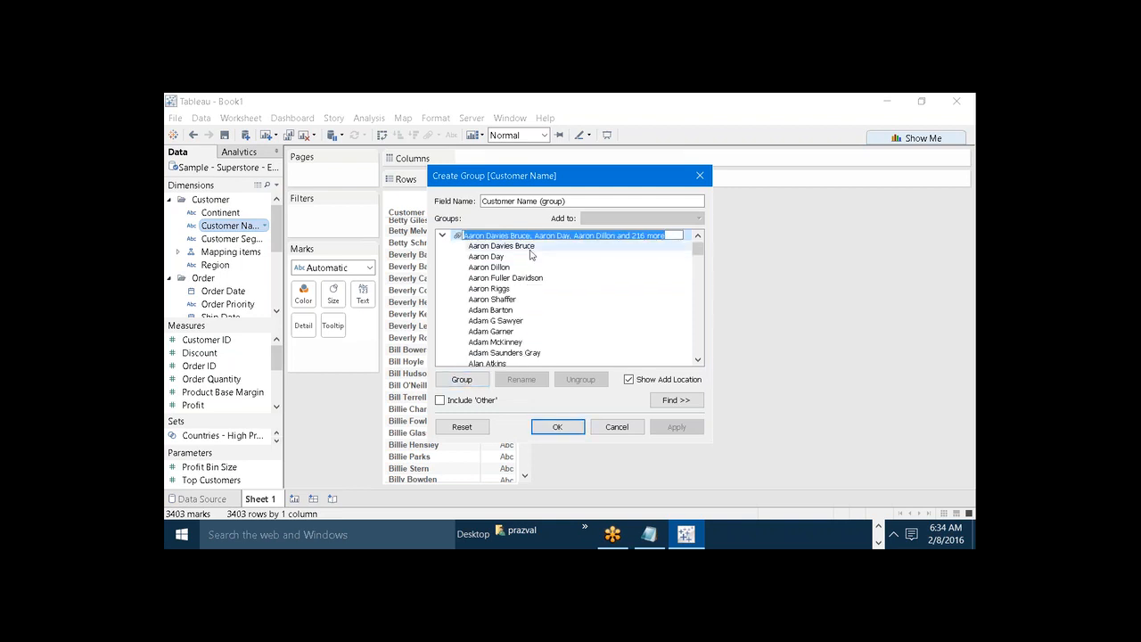
pyautogui.write('A-G')
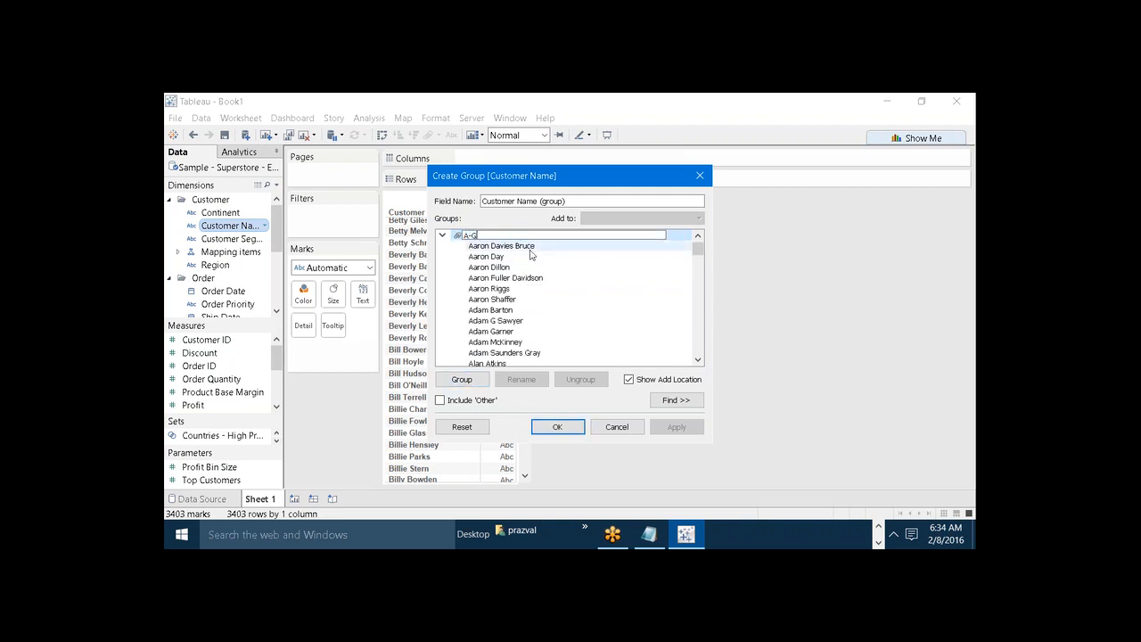
pyautogui.write('roup')
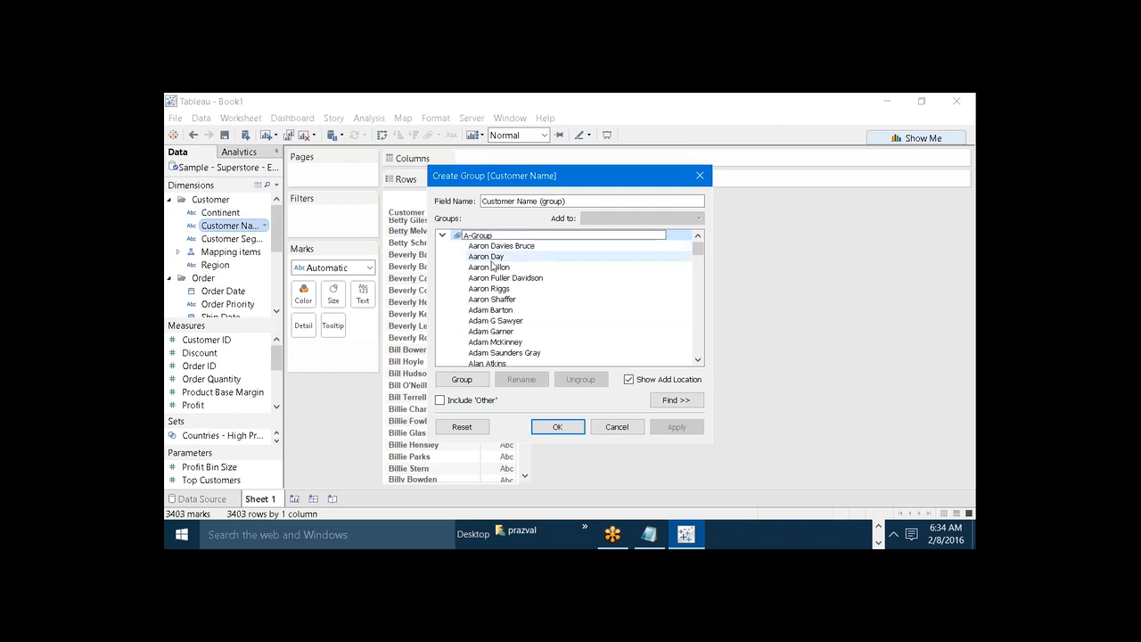
pyautogui.click(465, 278)
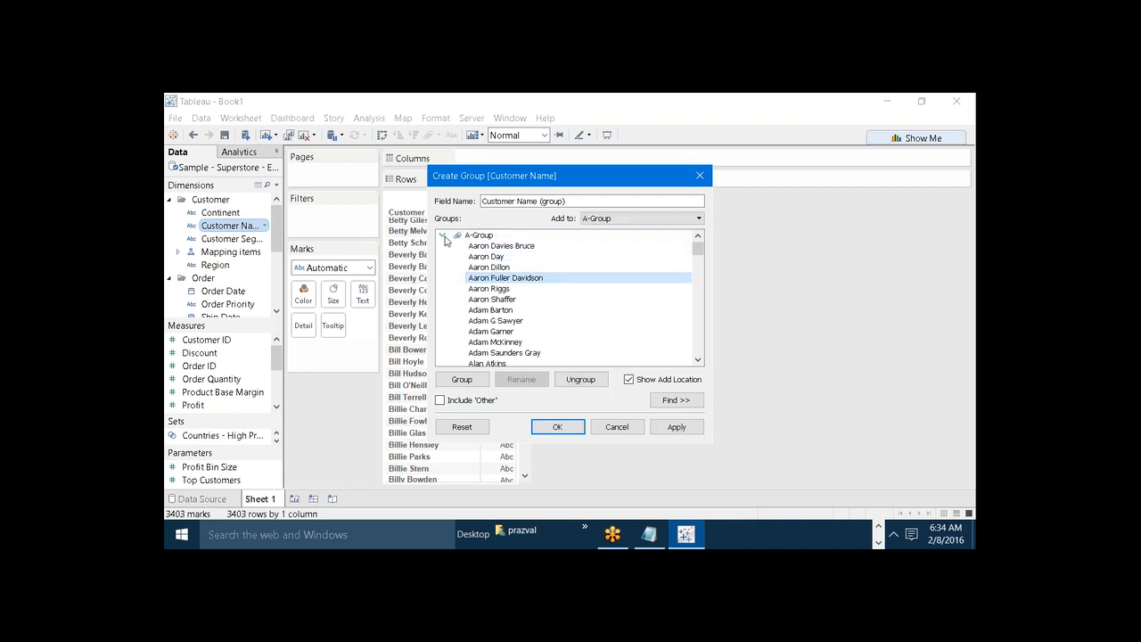
pyautogui.click(443, 236)
# Group all customer names beginning with B, name the group "B-Group" and collapse it
pyautogui.click(461, 249)
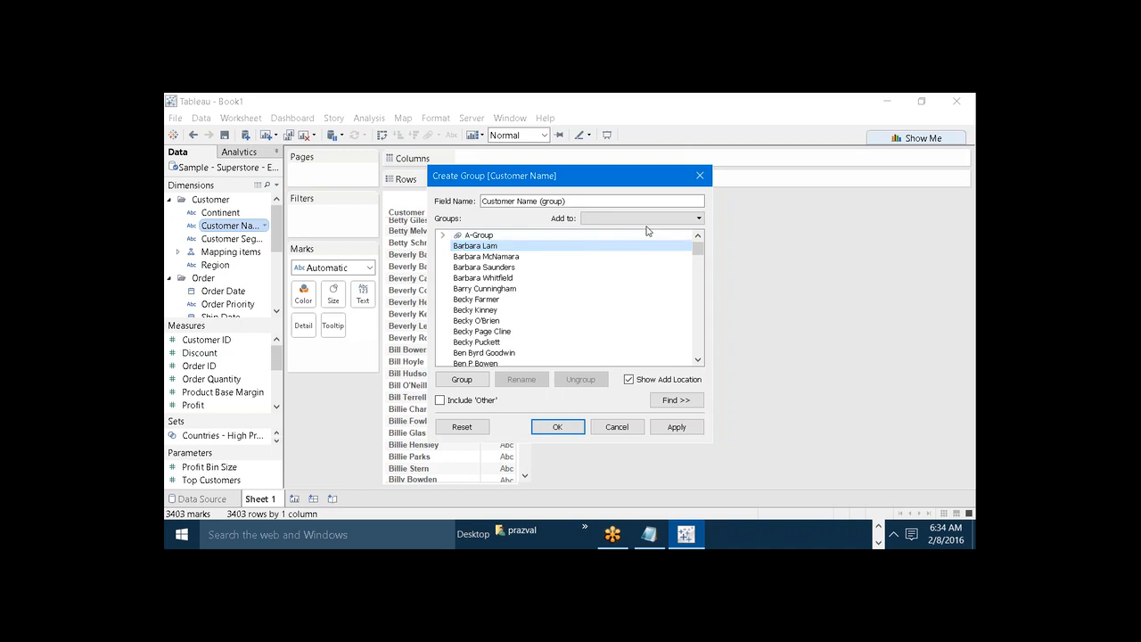
pyautogui.moveTo(700, 249); pyautogui.dragTo(699, 253)
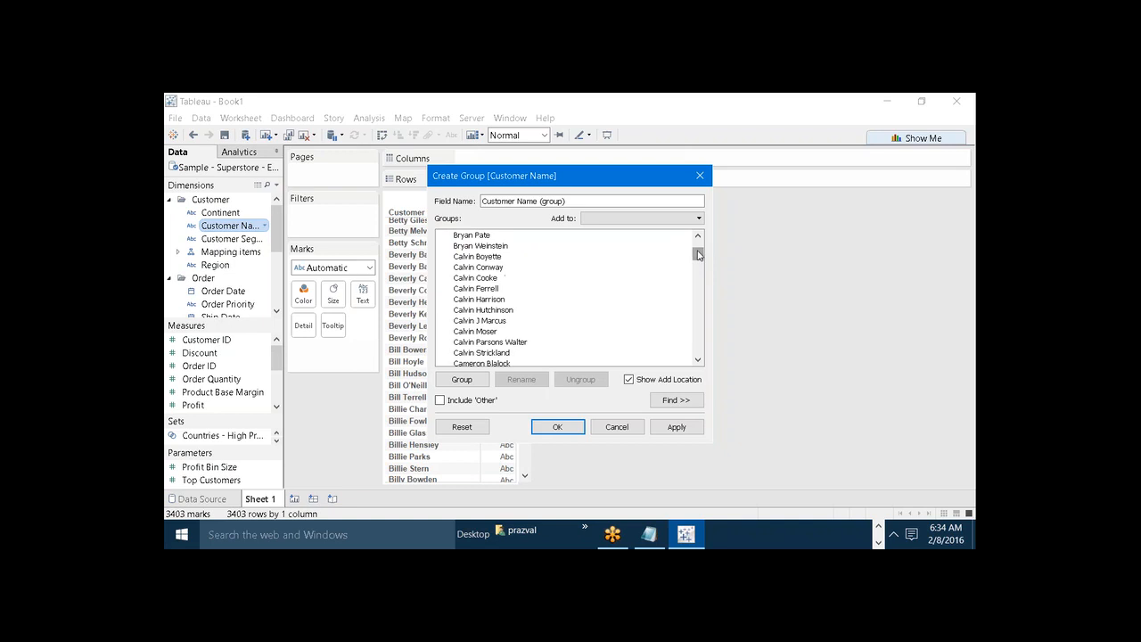
pyautogui.click(627, 254)
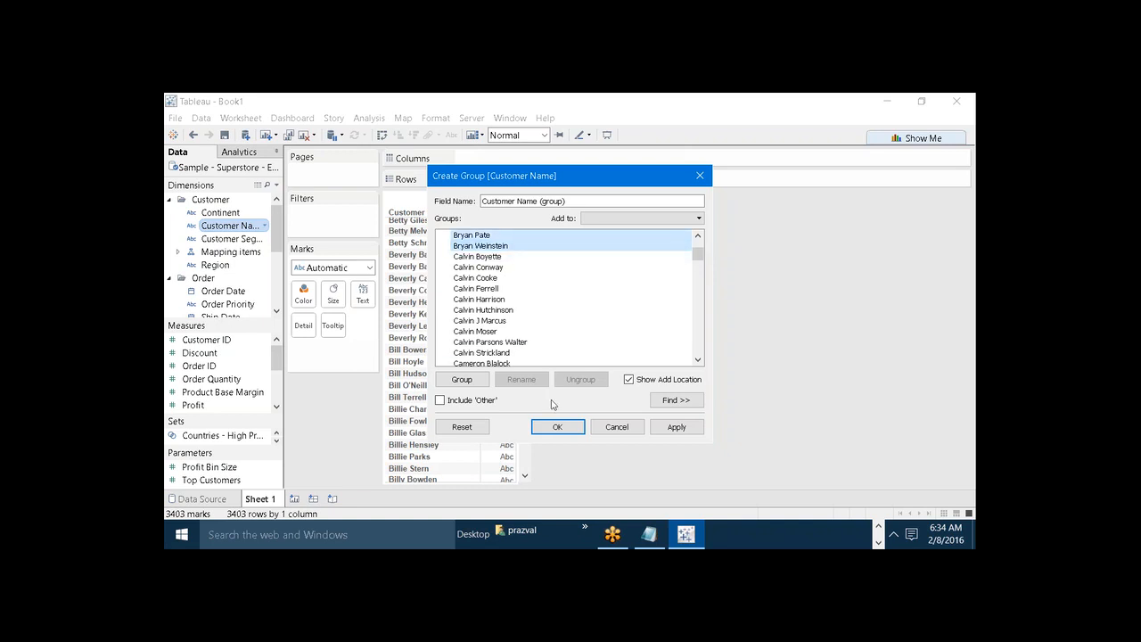
pyautogui.click(484, 385)
pyautogui.write('B')
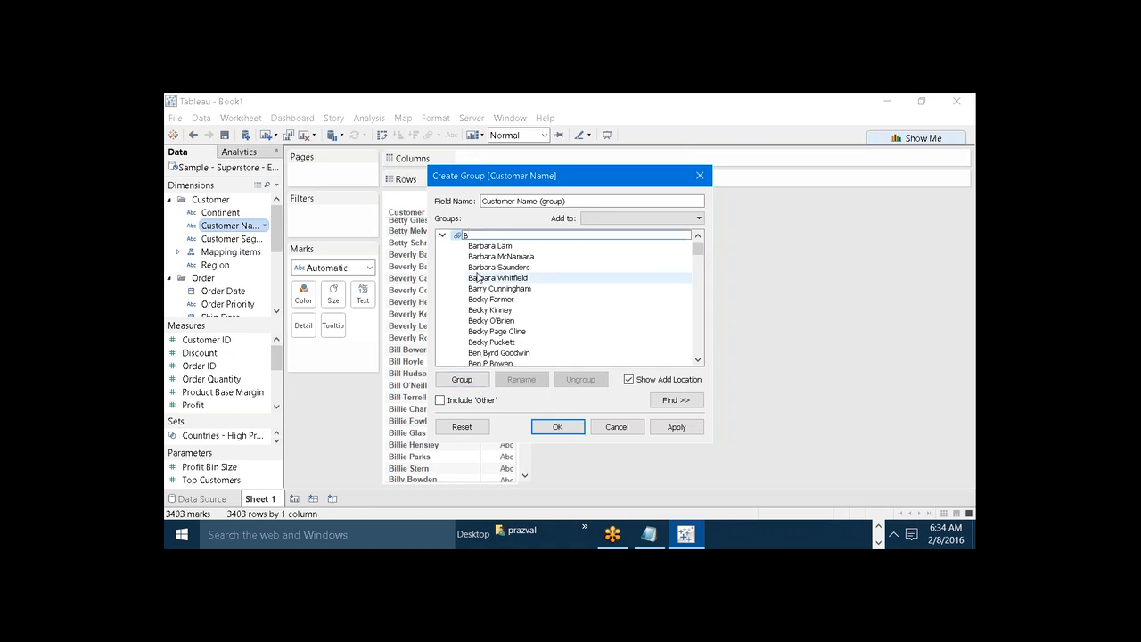
pyautogui.write('-Group')
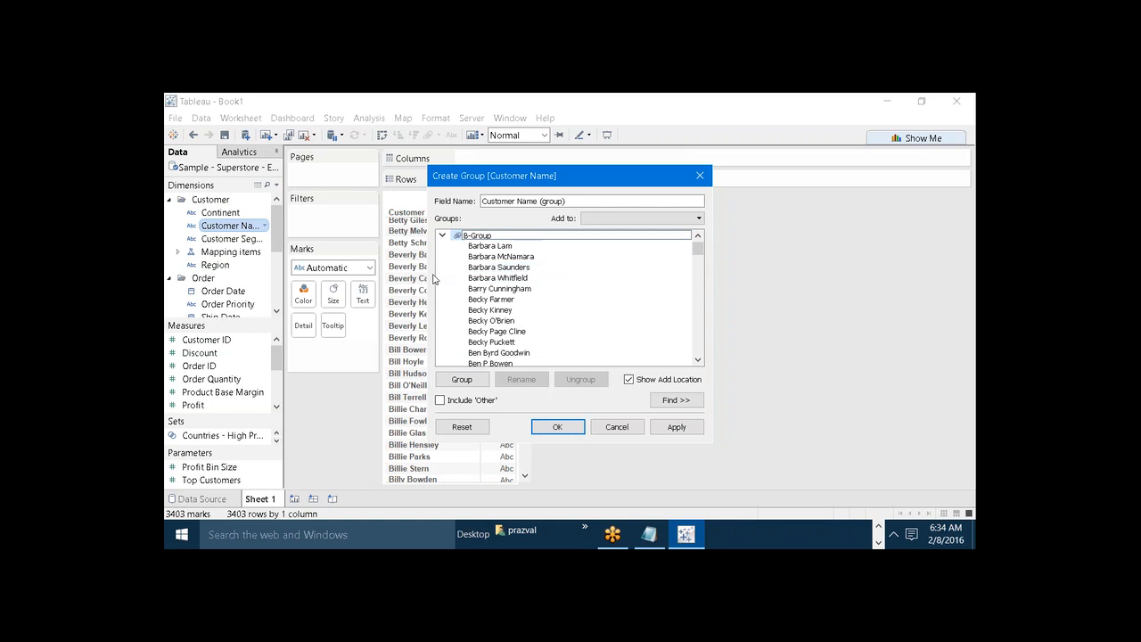
pyautogui.click(446, 269)
pyautogui.click(442, 234)
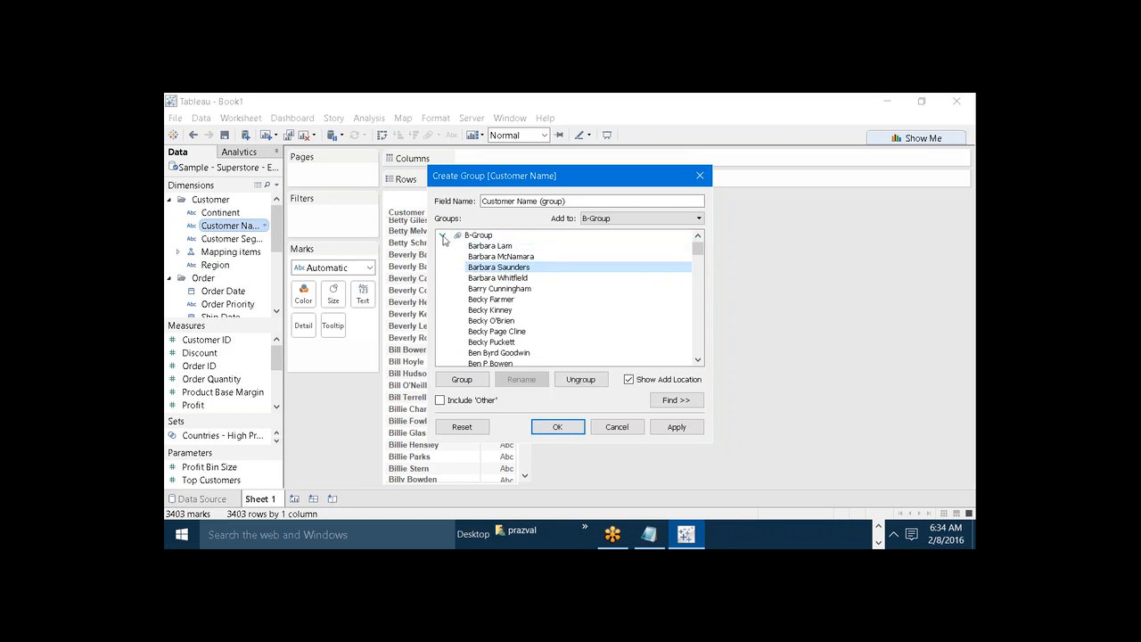
# Group all customer names beginning with C as "C-Group", collapse it, and include the remaining names under 'Other'
pyautogui.click(458, 248)
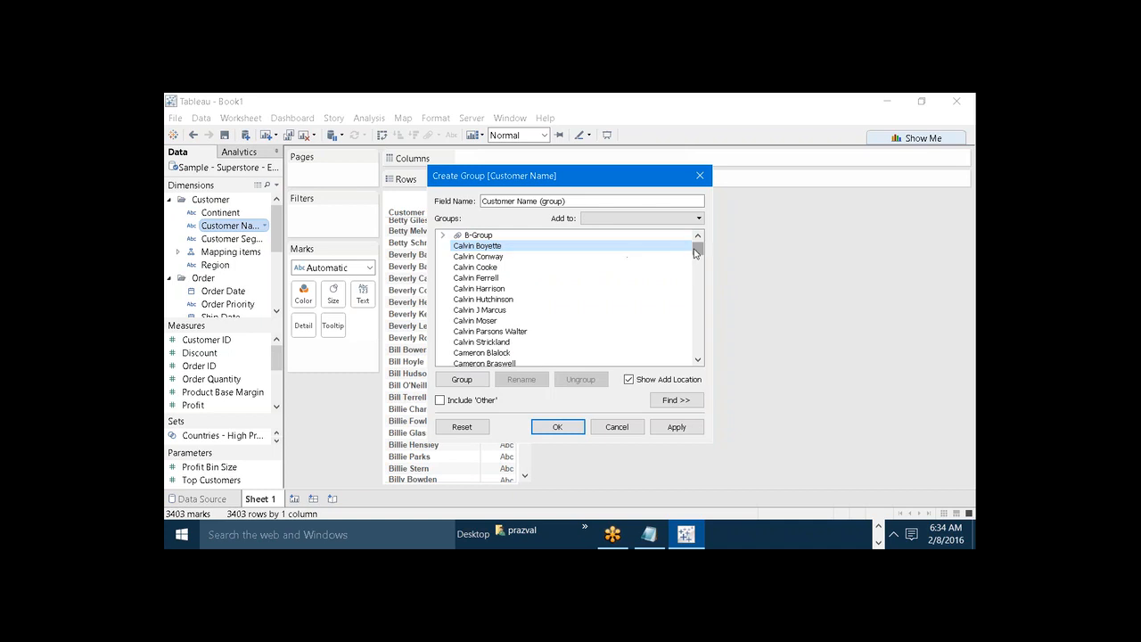
pyautogui.moveTo(696, 249)
pyautogui.mouseDown()
pyautogui.moveTo(693, 266)
pyautogui.moveTo(689, 258)
pyautogui.mouseUp()
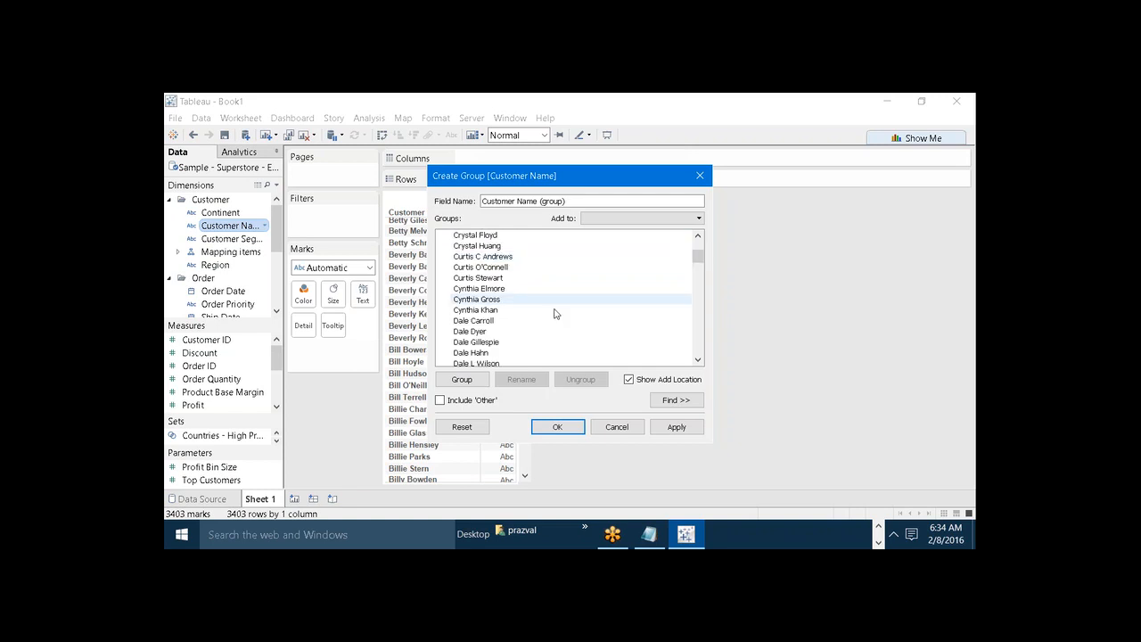
pyautogui.keyDown('shift'); pyautogui.click(523, 310); pyautogui.keyUp('shift')
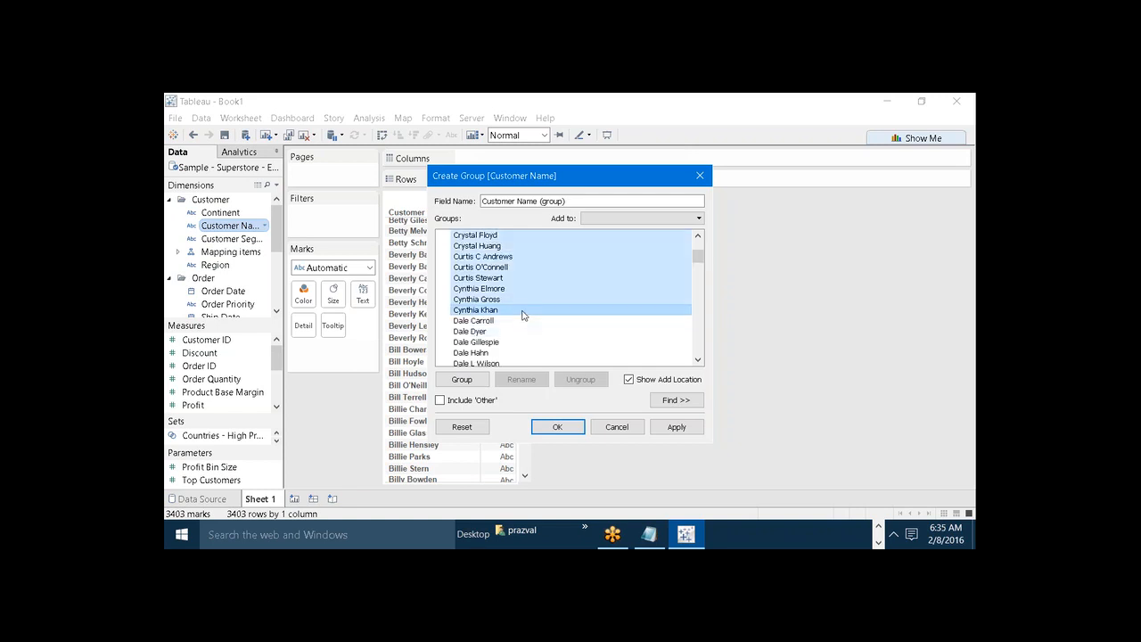
pyautogui.click(464, 380)
pyautogui.write('C')
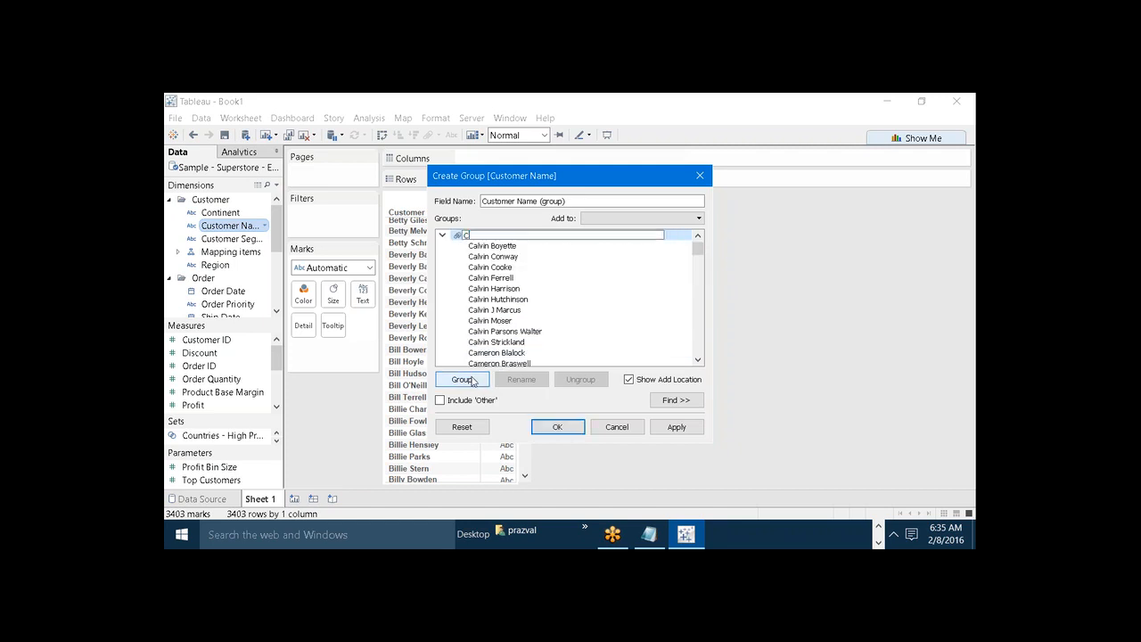
pyautogui.write('-Group')
pyautogui.click(451, 310)
pyautogui.click(443, 235)
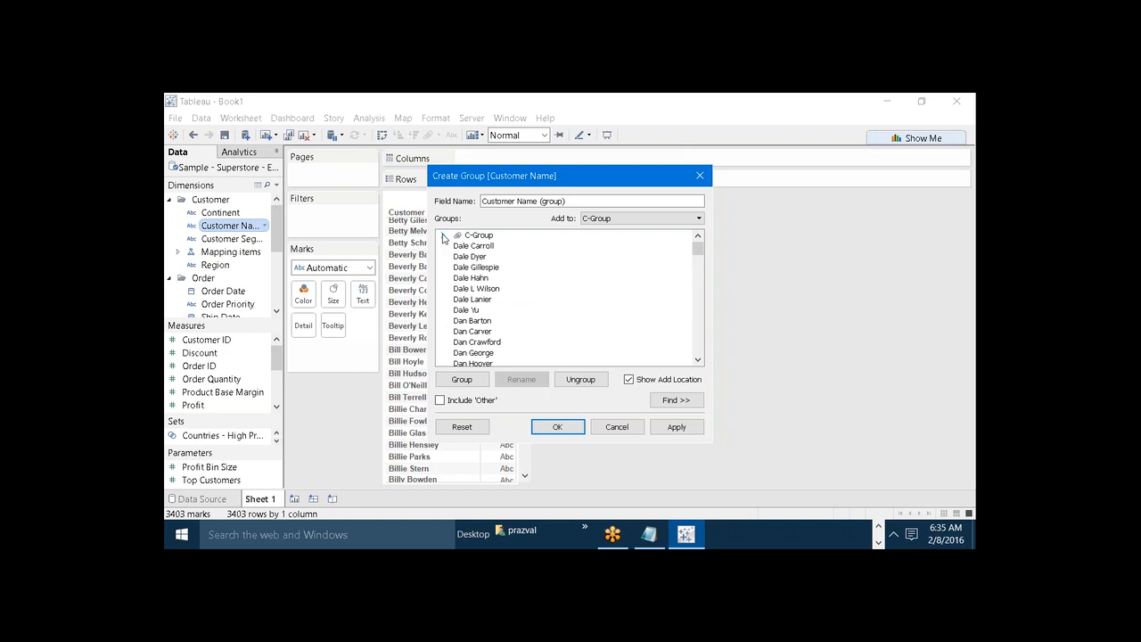
pyautogui.click(440, 400)
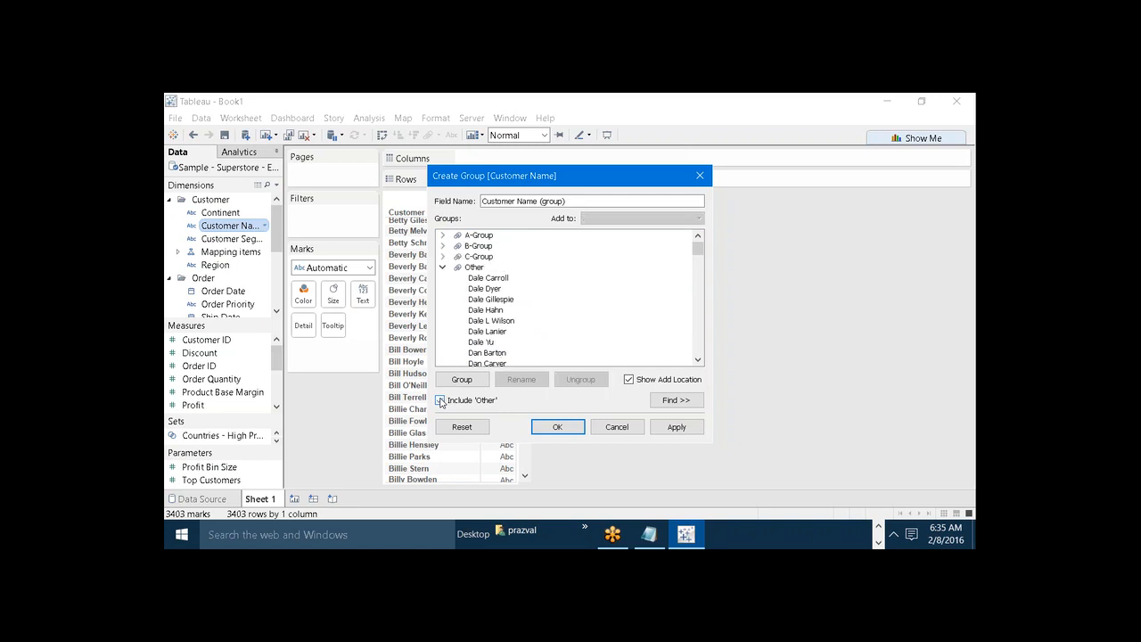
# Collapse the 'Other' group, apply the grouping and save the Customer Name (group) field
pyautogui.click(447, 340)
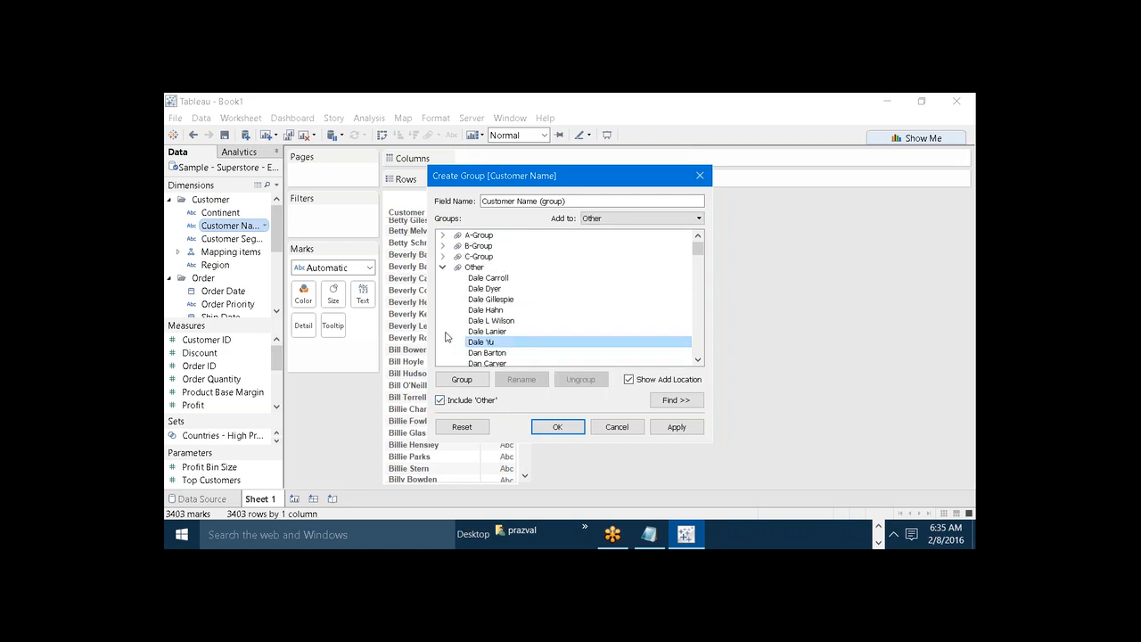
pyautogui.click(443, 268)
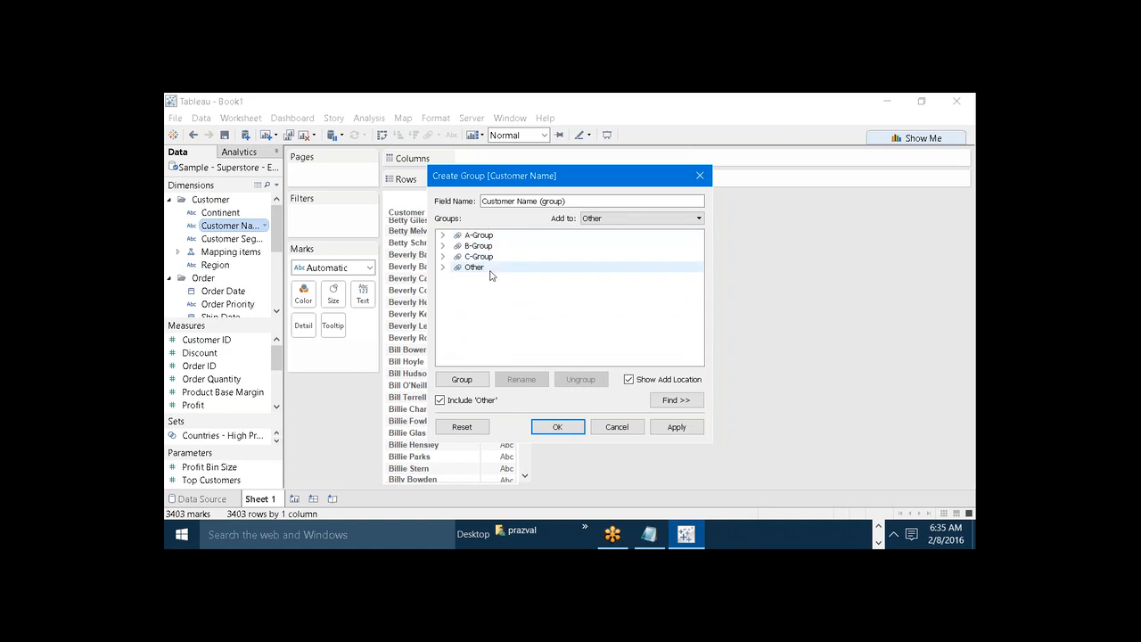
pyautogui.click(662, 427)
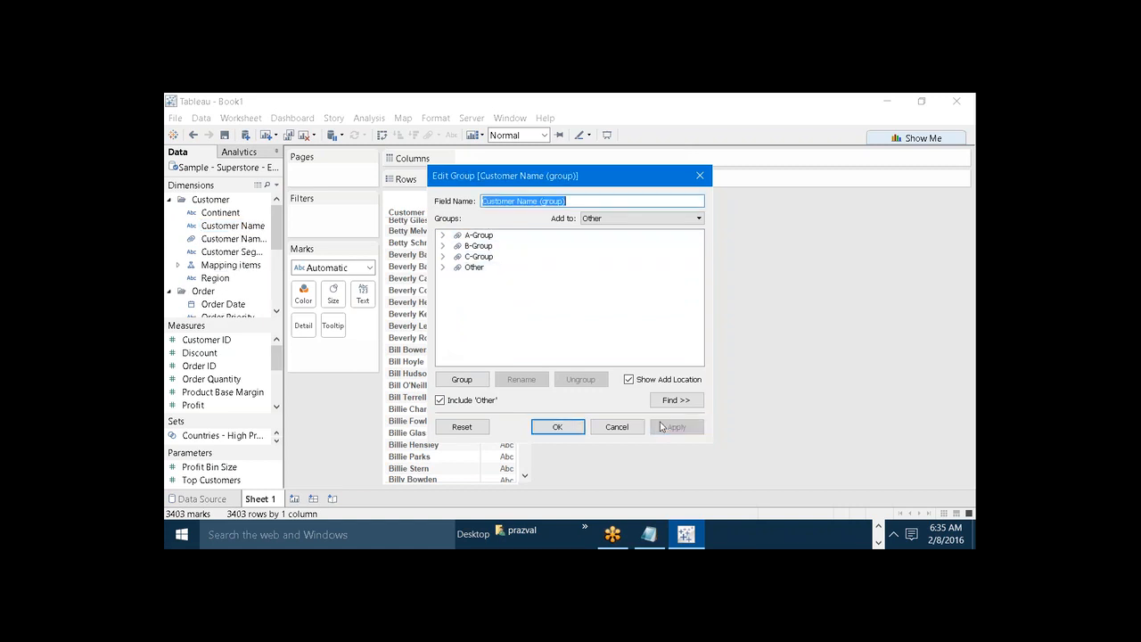
pyautogui.click(558, 427)
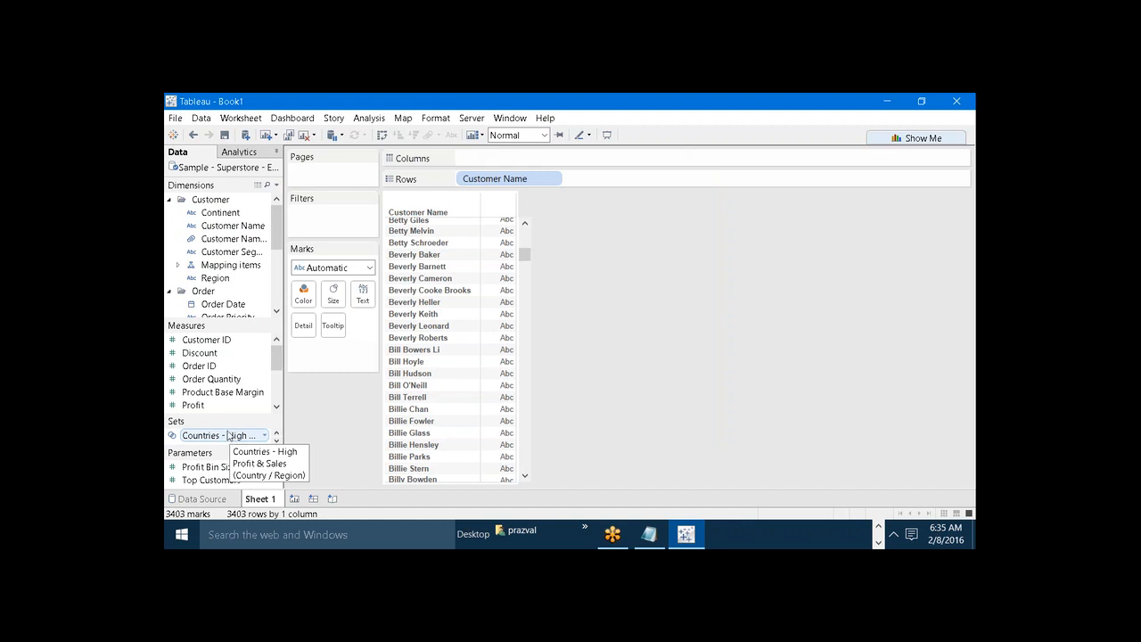
# Widen the data pane and place Customer Name (group) ahead of Customer Name on Rows
pyautogui.moveTo(279, 243); pyautogui.dragTo(328, 229)
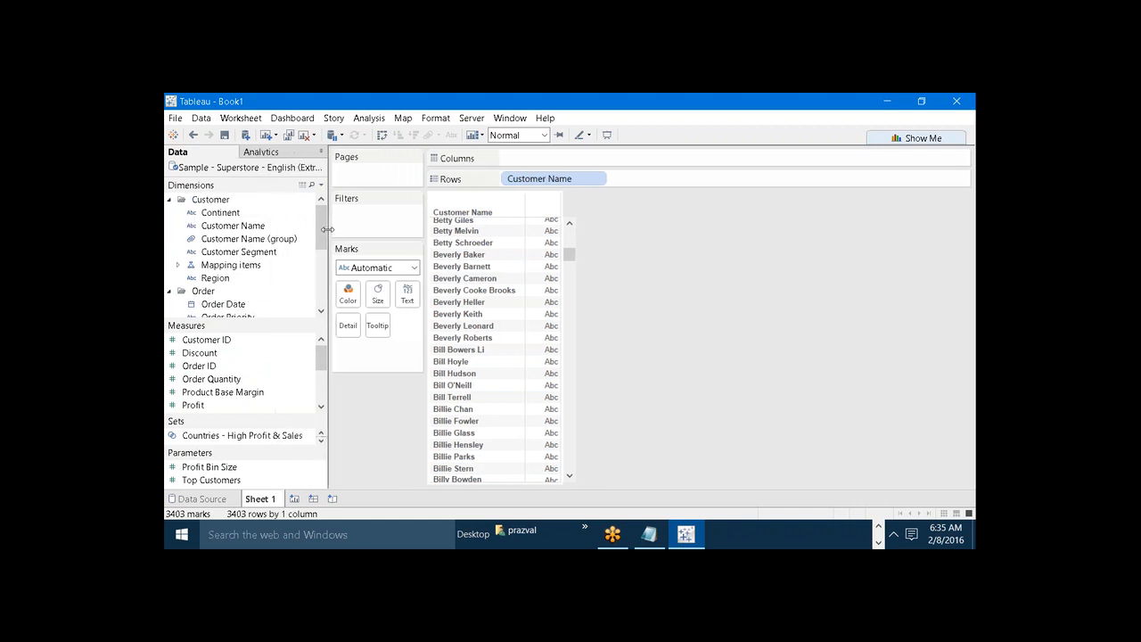
pyautogui.click(249, 243)
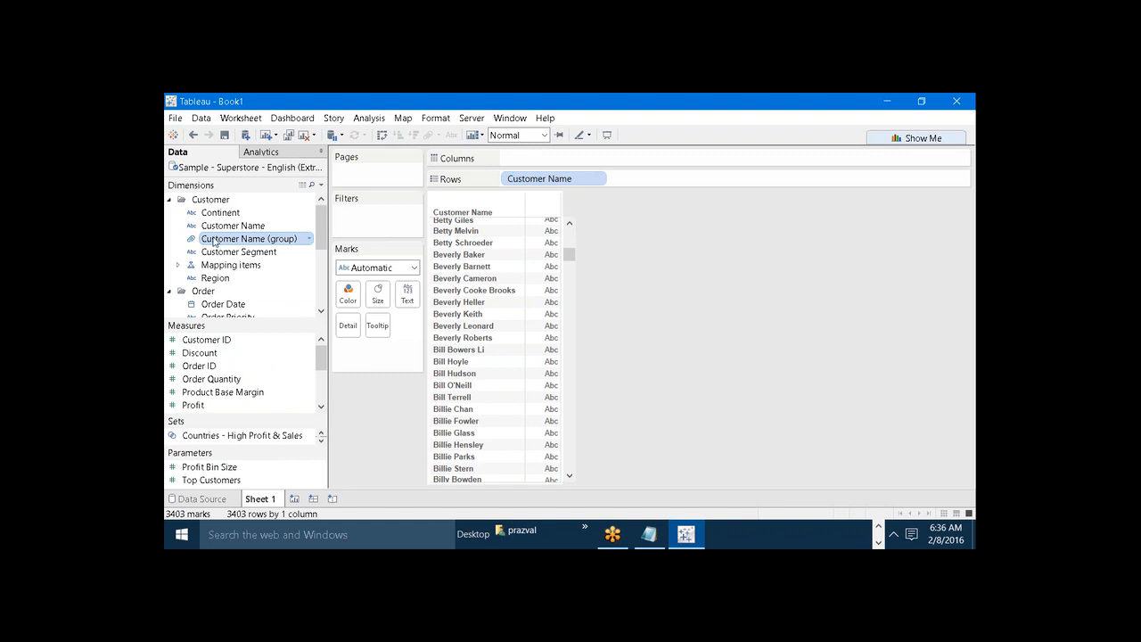
pyautogui.moveTo(214, 241); pyautogui.dragTo(502, 178)
# Examine the B-Group and A-Group sections of the view and the customer names they contain
pyautogui.click(460, 266)
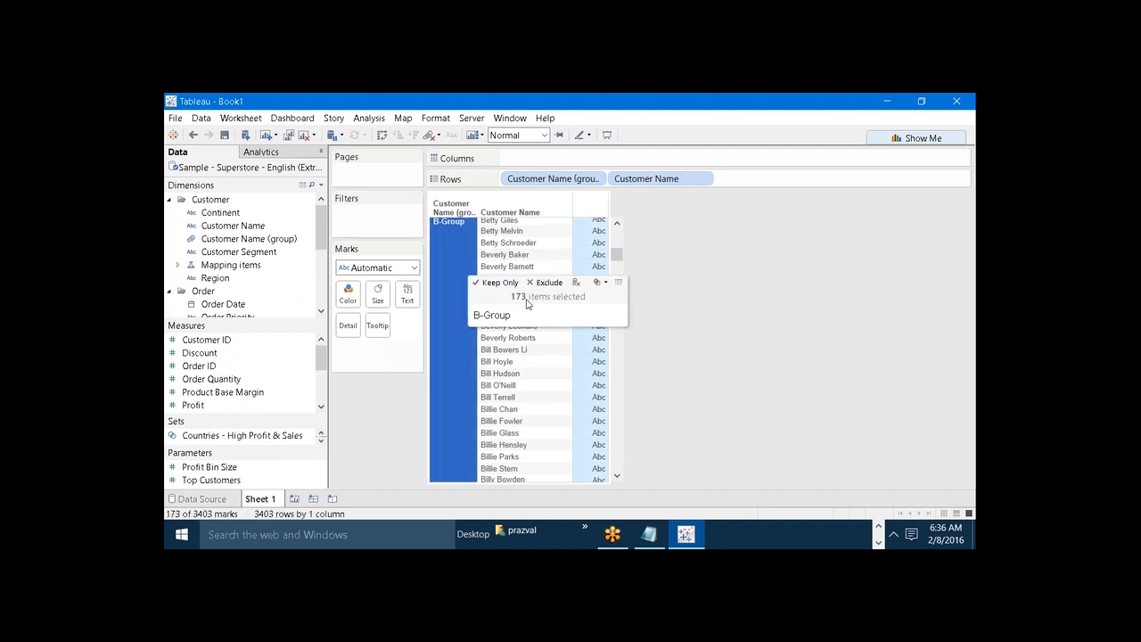
pyautogui.click(774, 282)
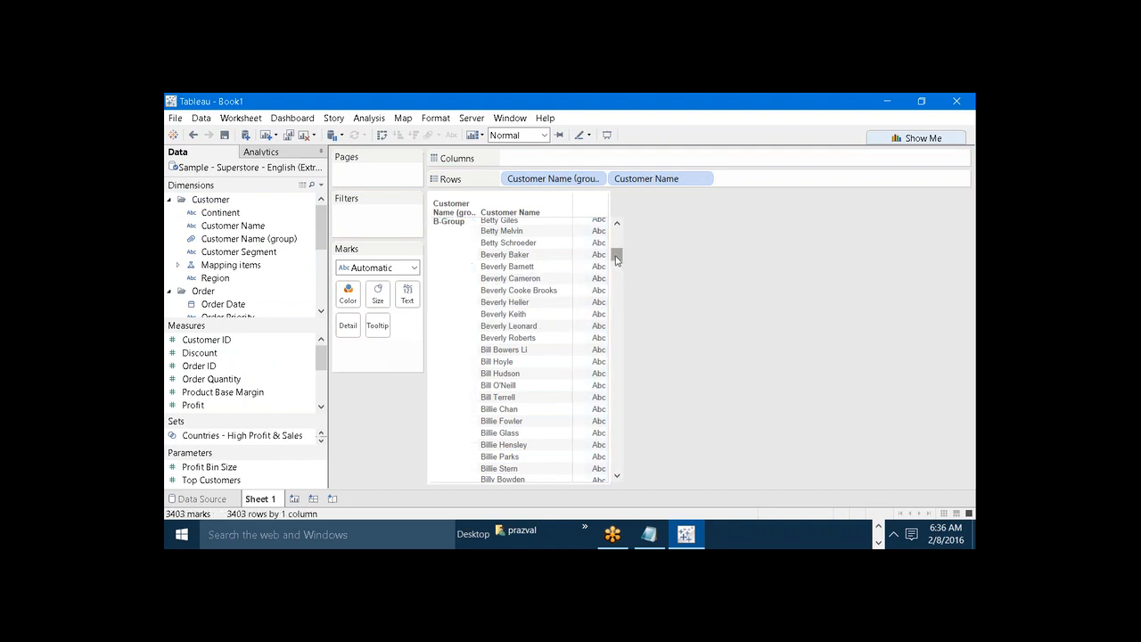
pyautogui.moveTo(616, 255); pyautogui.dragTo(613, 230)
pyautogui.click(460, 263)
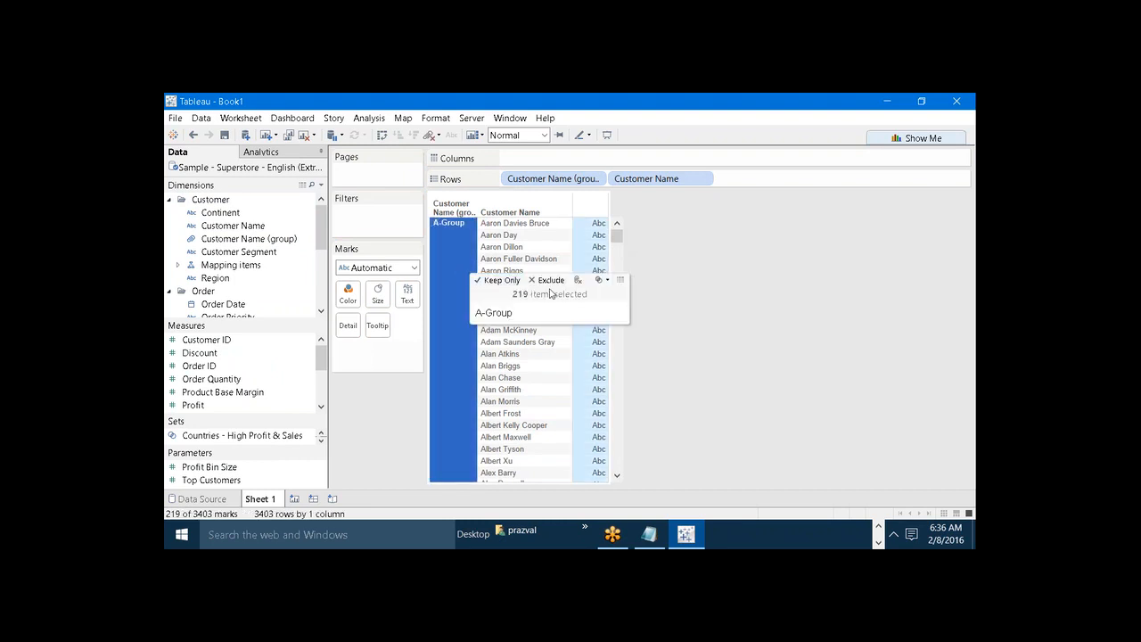
pyautogui.click(652, 273)
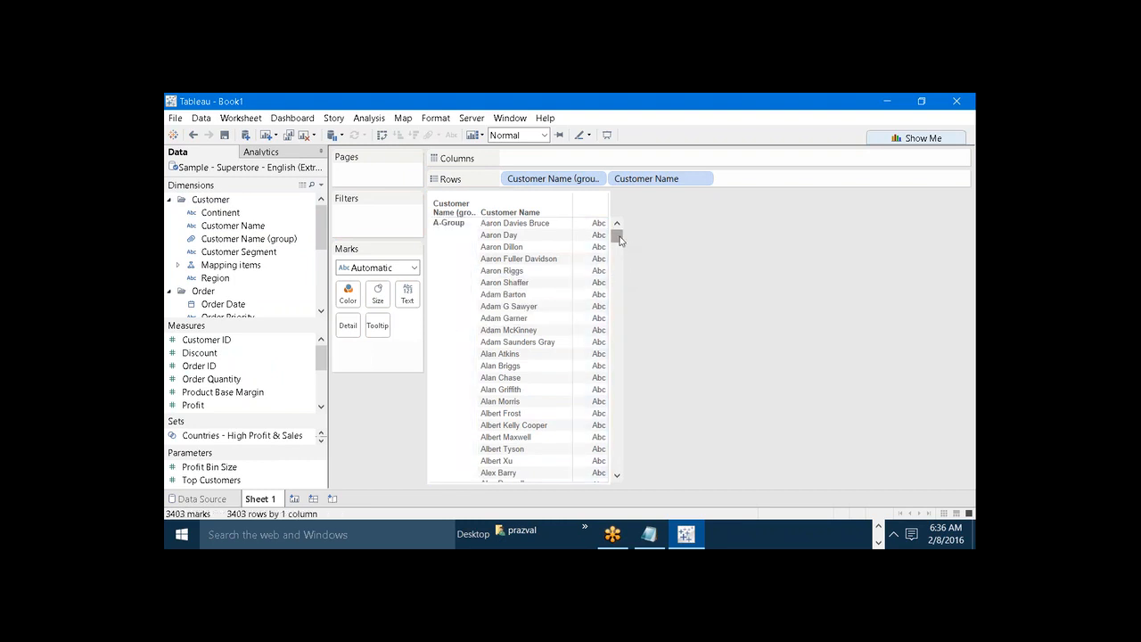
pyautogui.moveTo(616, 234)
pyautogui.mouseDown()
pyautogui.moveTo(615, 288)
pyautogui.moveTo(615, 235)
pyautogui.mouseUp()
pyautogui.click(461, 291)
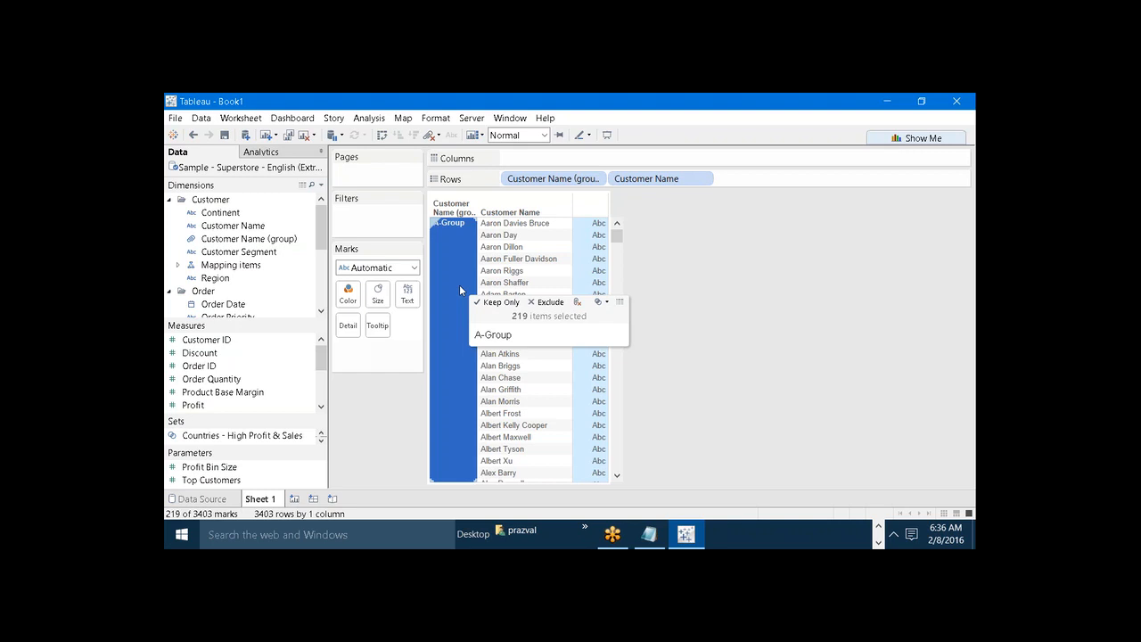
# Remove Customer Name from Rows and add Profit to Columns to chart profit by customer group
pyautogui.moveTo(646, 178); pyautogui.dragTo(706, 235)
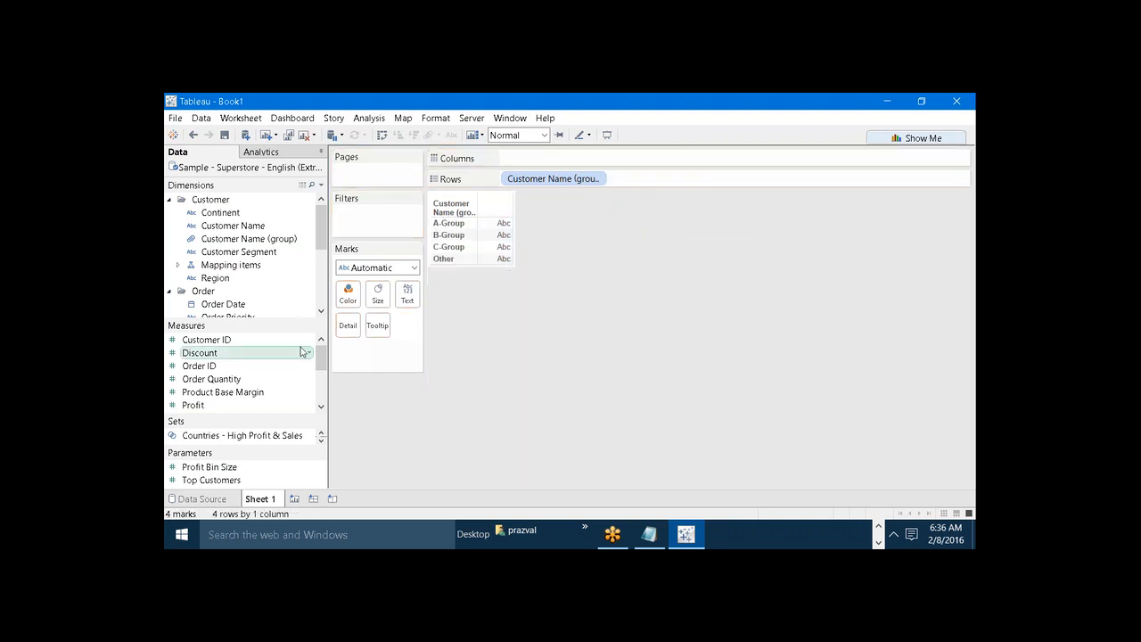
pyautogui.moveTo(207, 405); pyautogui.dragTo(535, 157)
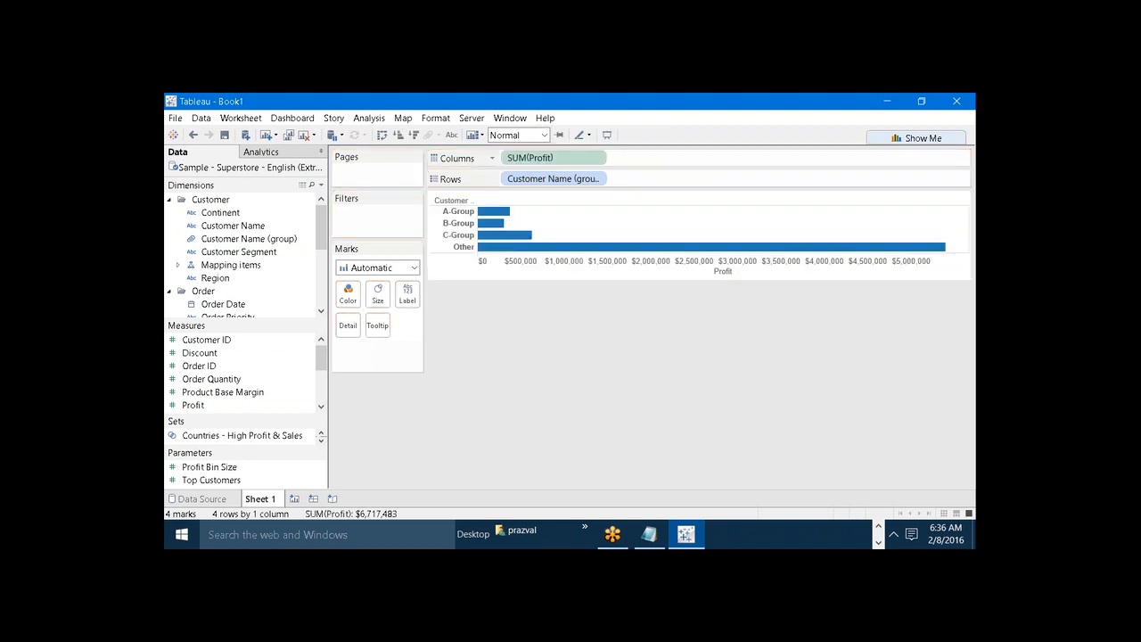
# Show mark labels on the bars and express Profit as a percentage of the table
pyautogui.click(452, 135)
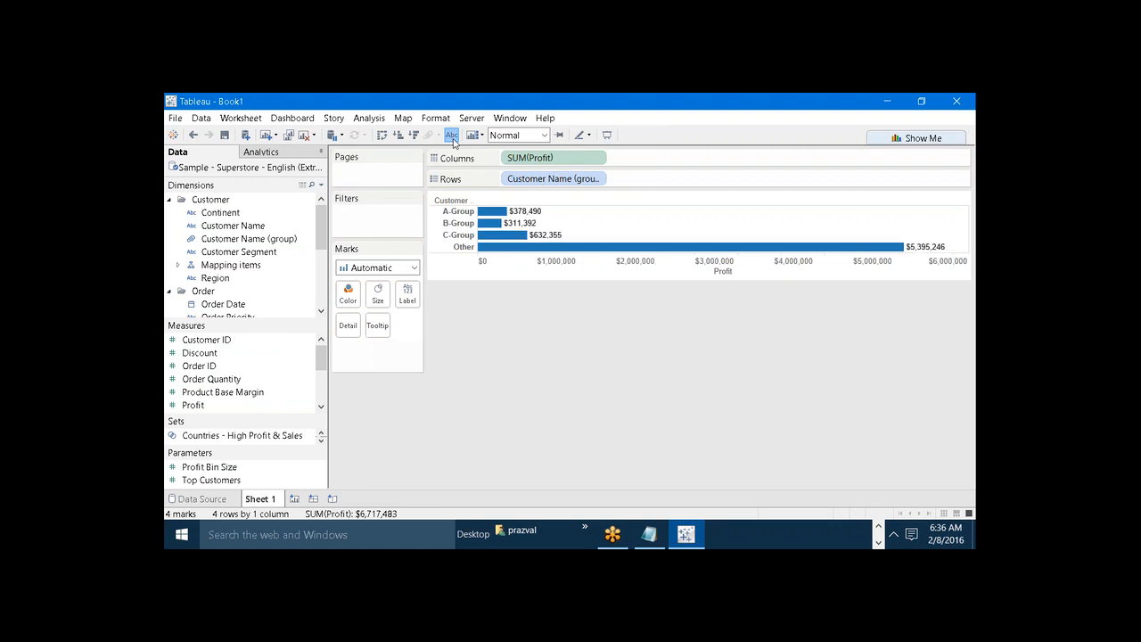
pyautogui.moveTo(530, 230)
pyautogui.moveTo(861, 252)
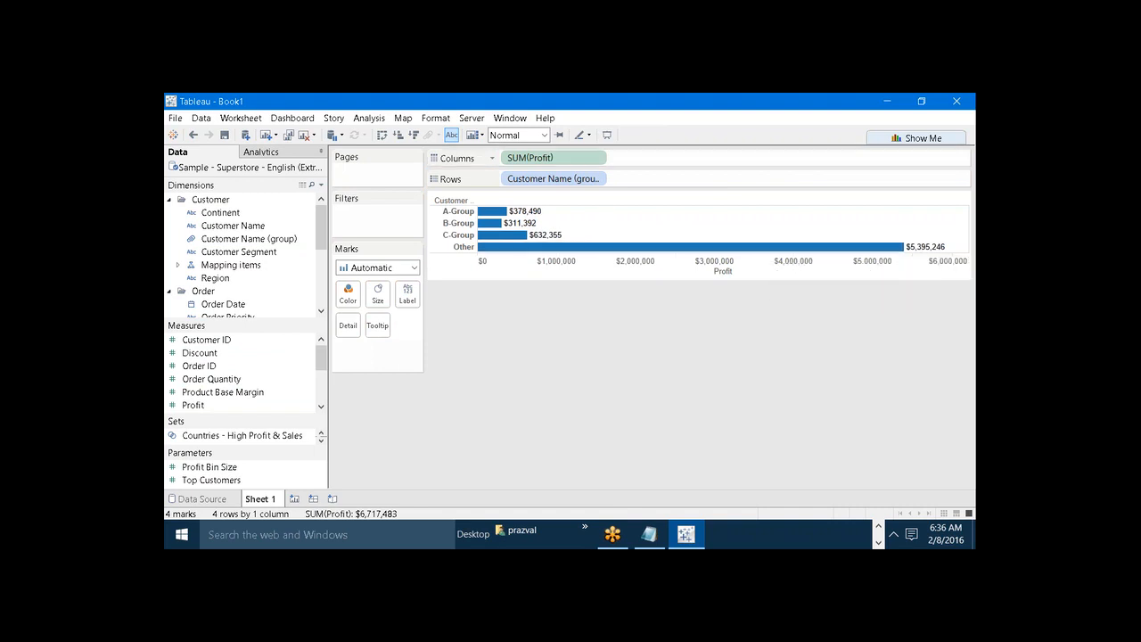
pyautogui.click(369, 117)
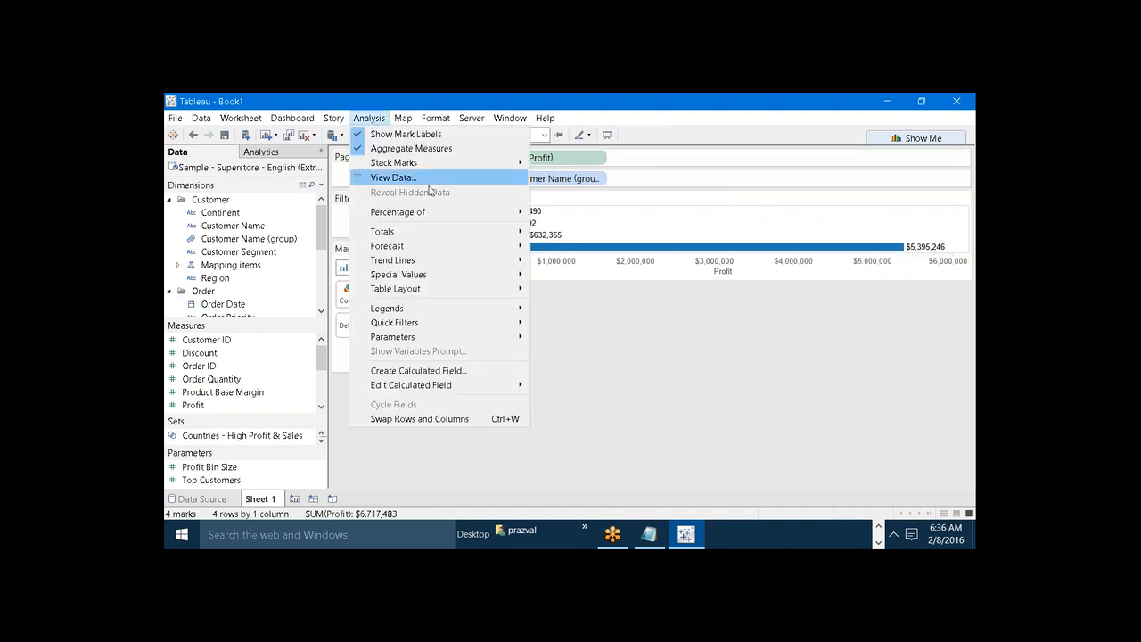
pyautogui.moveTo(455, 211)
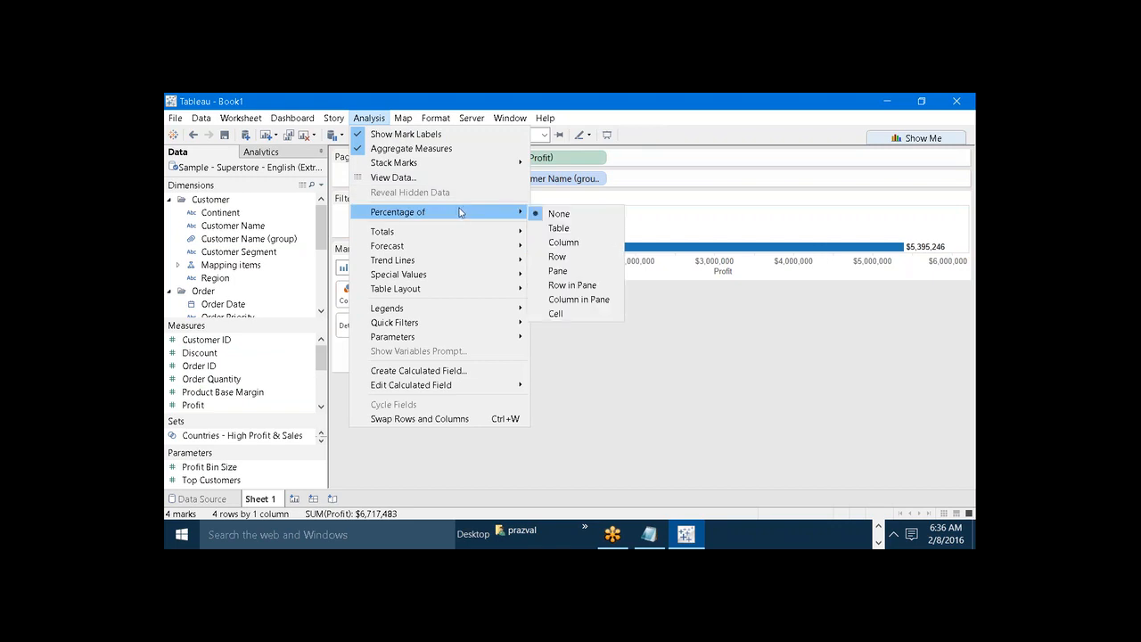
pyautogui.click(550, 228)
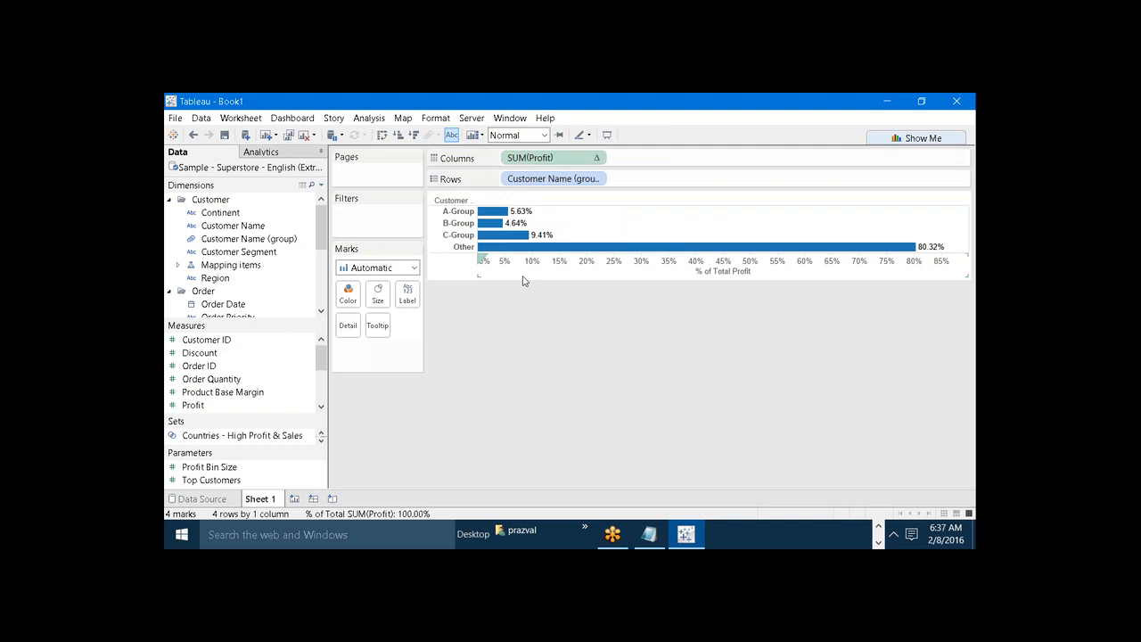
# Switch to Notepad, add the line "--Multi-Value Set analysis" under GROUP, and return to Tableau
pyautogui.moveTo(658, 535)
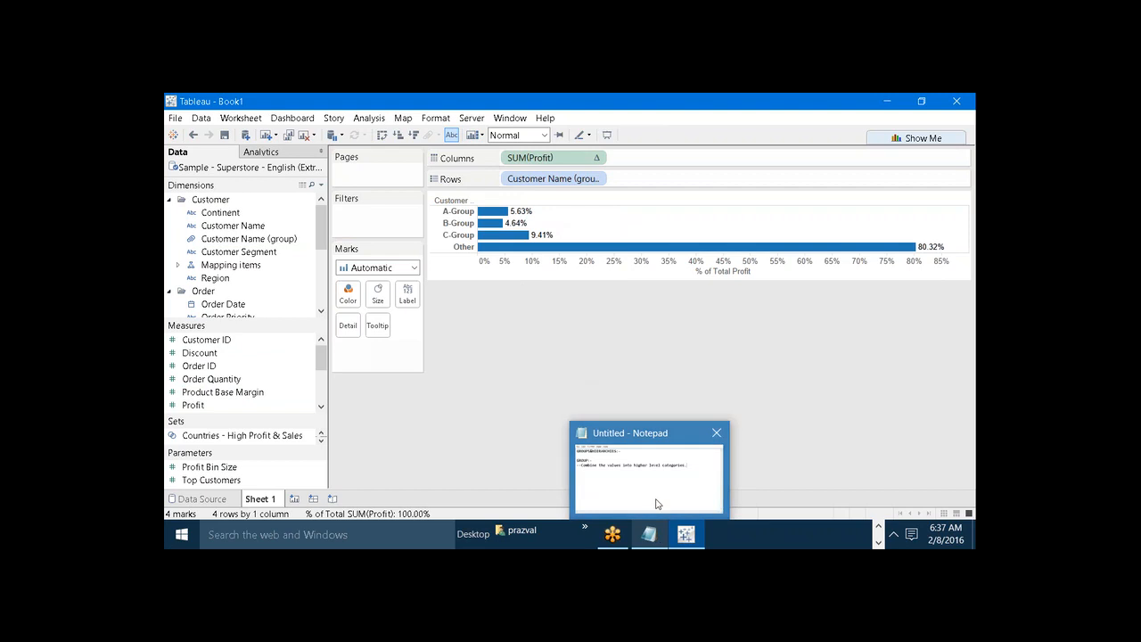
pyautogui.click(656, 504)
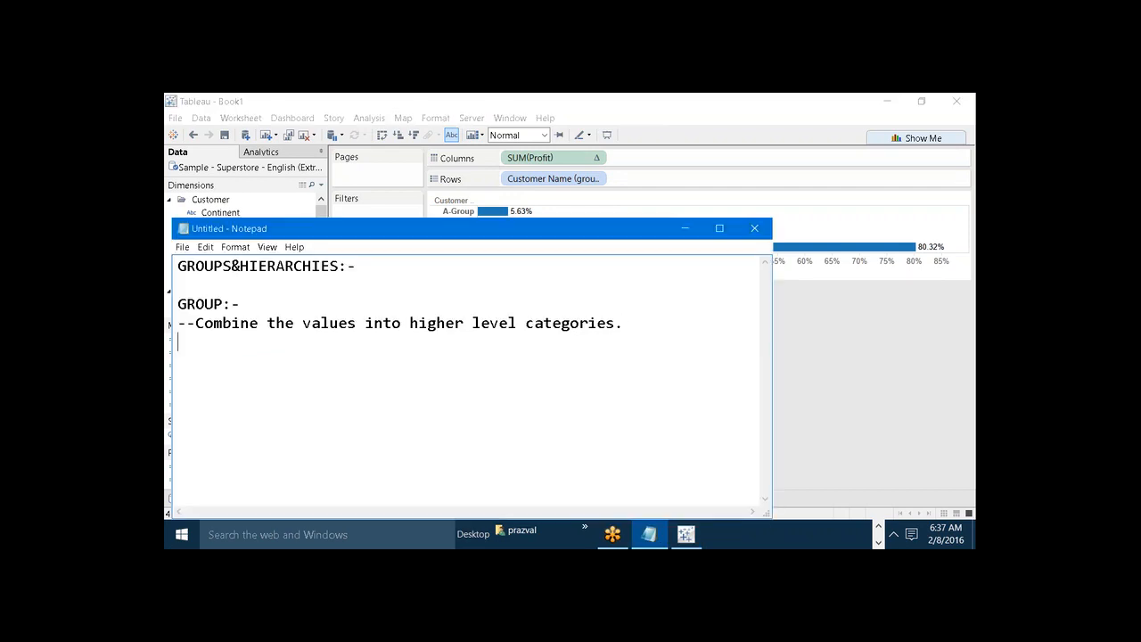
pyautogui.write('--Multi-Value Set ad')
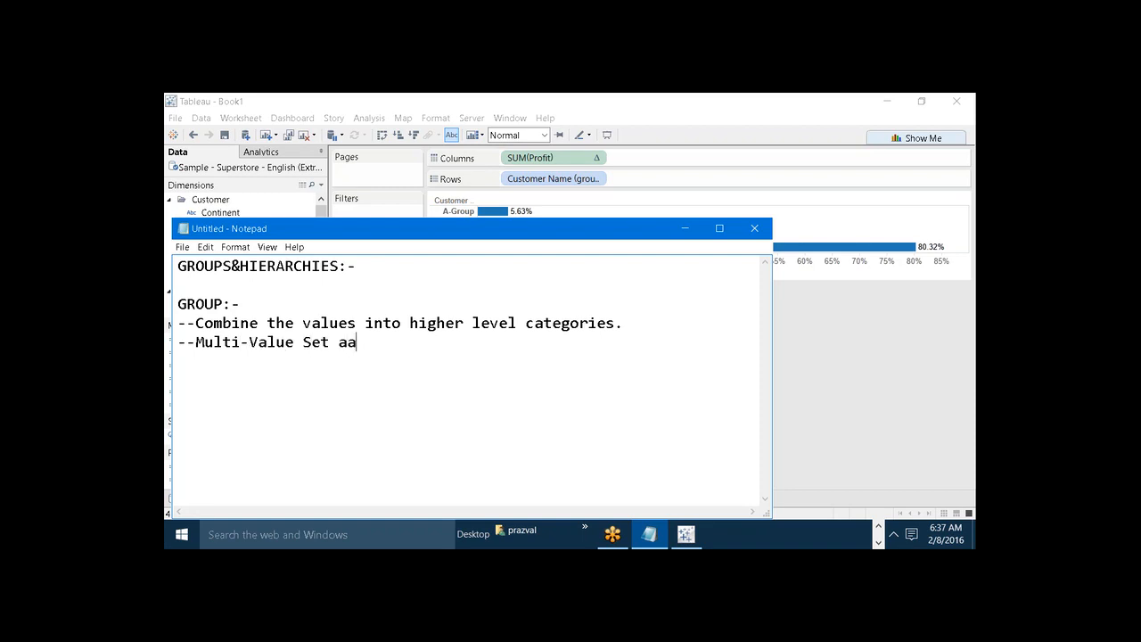
pyautogui.press('BackSpace')
pyautogui.write('nalysis')
pyautogui.press('Return')
pyautogui.click(684, 230)
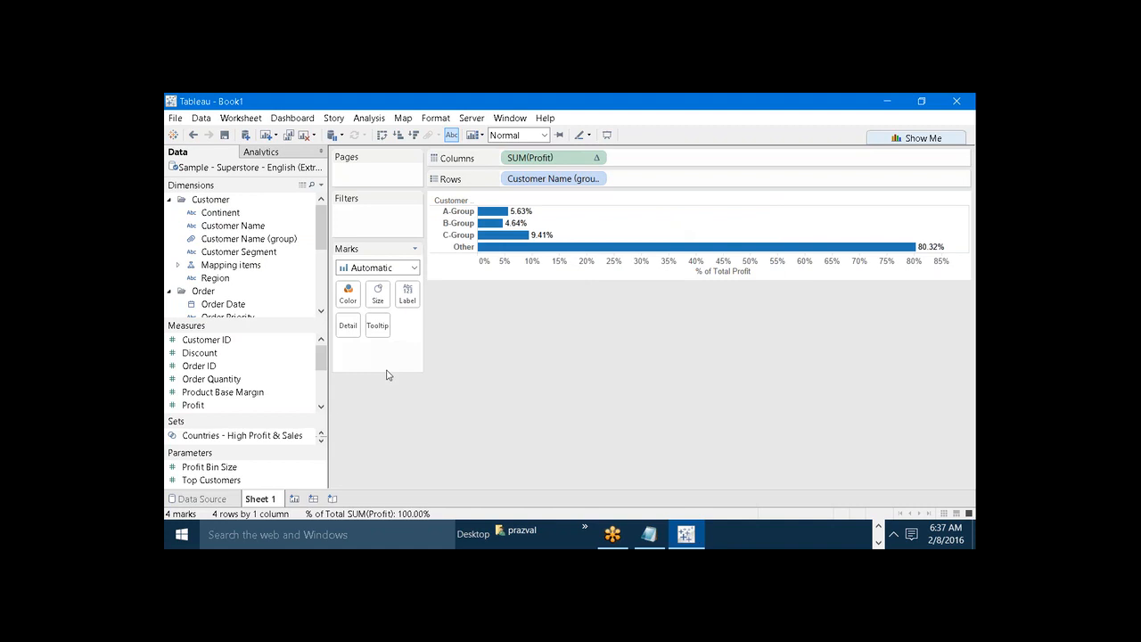
# Enlarge the Sets list, create a new worksheet and place the Top Customers by Profit set on its Rows
pyautogui.moveTo(295, 426); pyautogui.dragTo(283, 378)
pyautogui.click(314, 499)
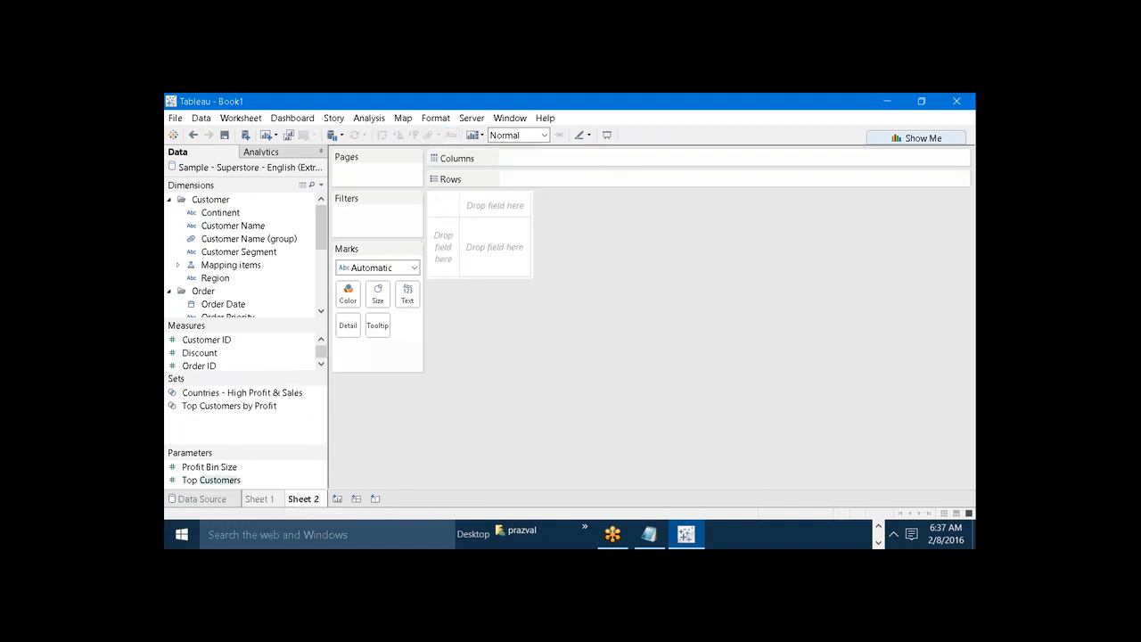
pyautogui.moveTo(250, 408)
pyautogui.mouseDown()
pyautogui.moveTo(308, 410)
pyautogui.moveTo(485, 297)
pyautogui.moveTo(584, 197)
pyautogui.moveTo(586, 182)
pyautogui.moveTo(535, 179)
pyautogui.mouseUp()
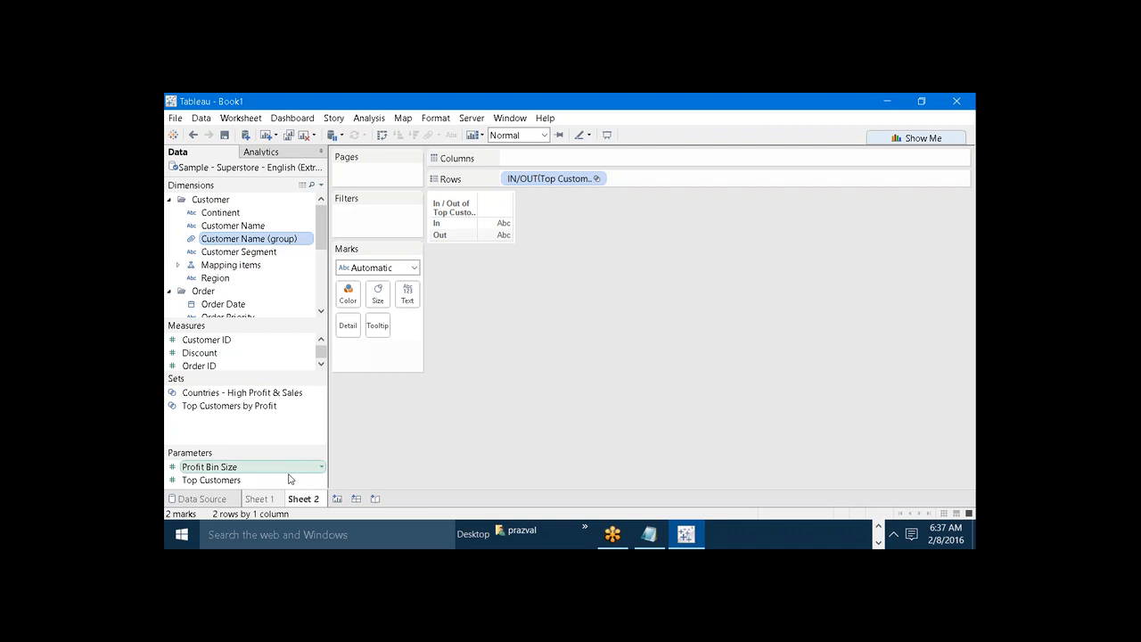
# Review the group chart on Sheet 1, return to Sheet 2 and clear its contents
pyautogui.click(279, 499)
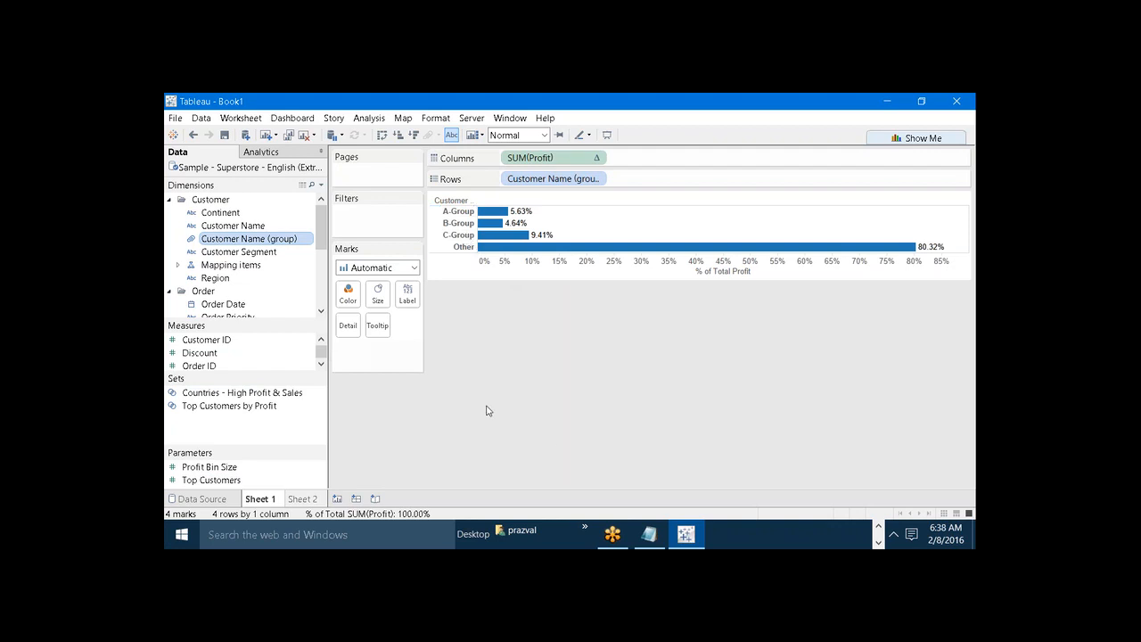
pyautogui.click(312, 498)
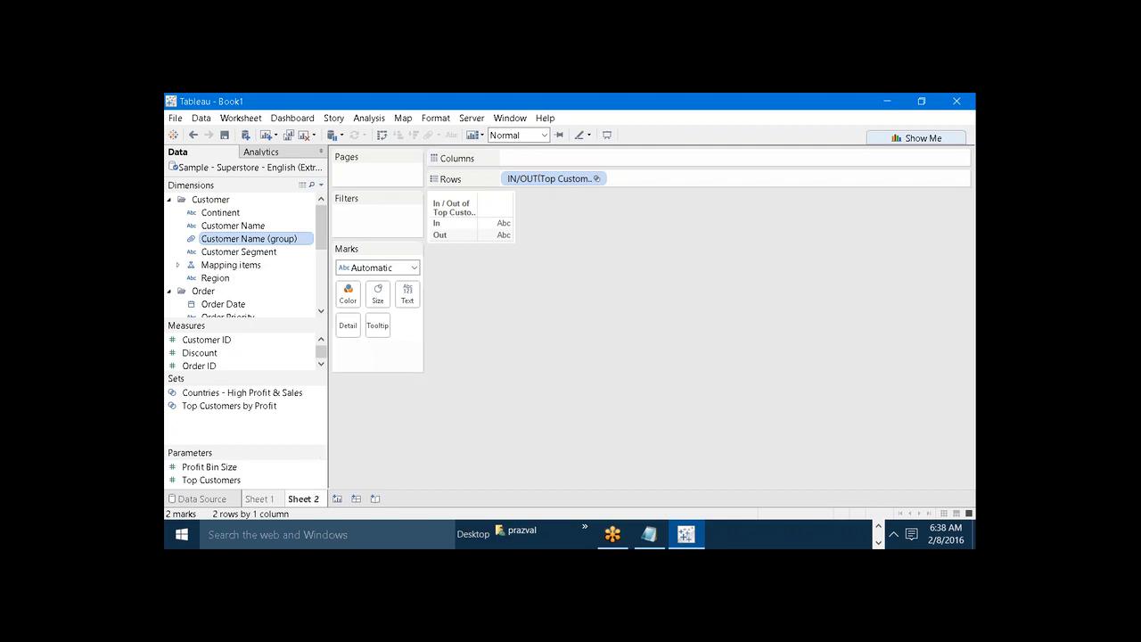
pyautogui.click(303, 135)
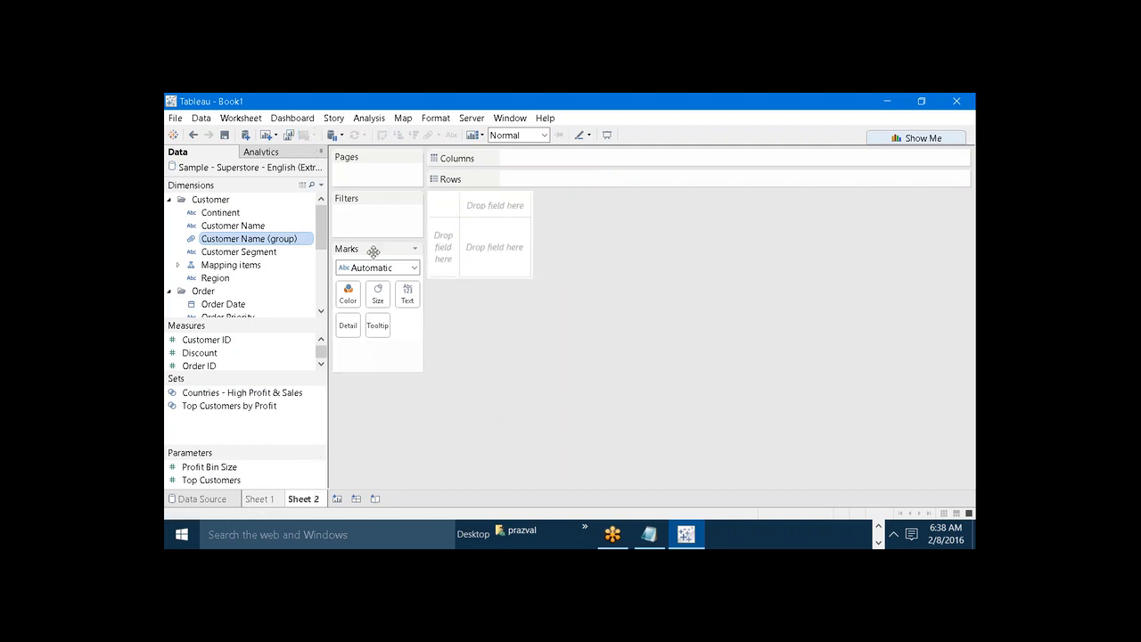
# Place the Category dimension from the Product folder on Rows of Sheet 2
pyautogui.moveTo(319, 236); pyautogui.dragTo(319, 274)
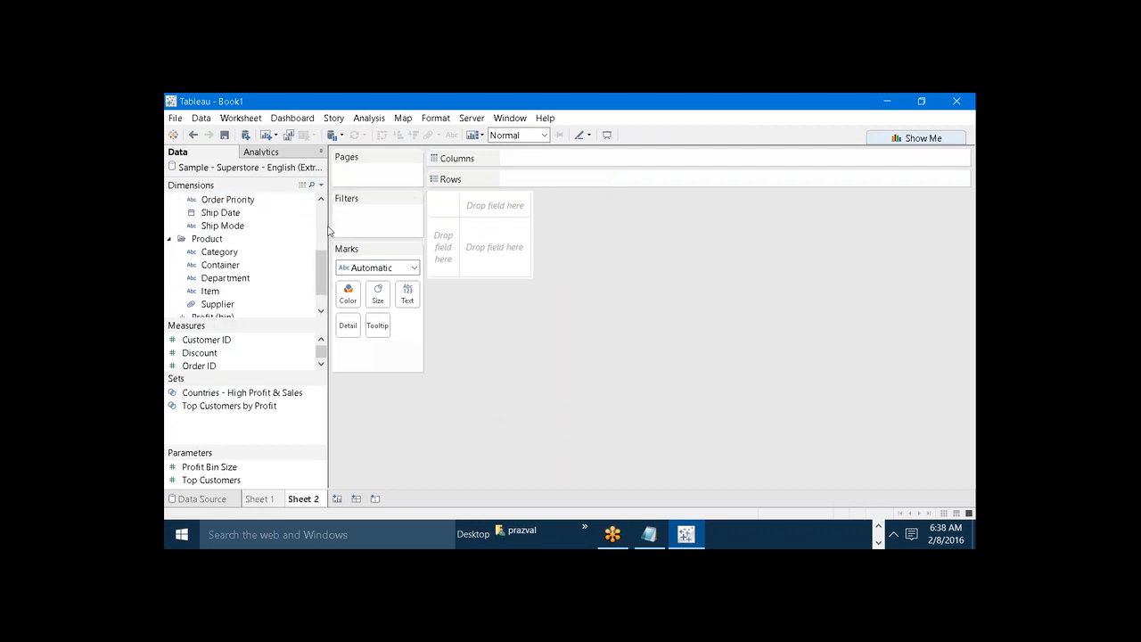
pyautogui.moveTo(328, 226); pyautogui.dragTo(329, 266)
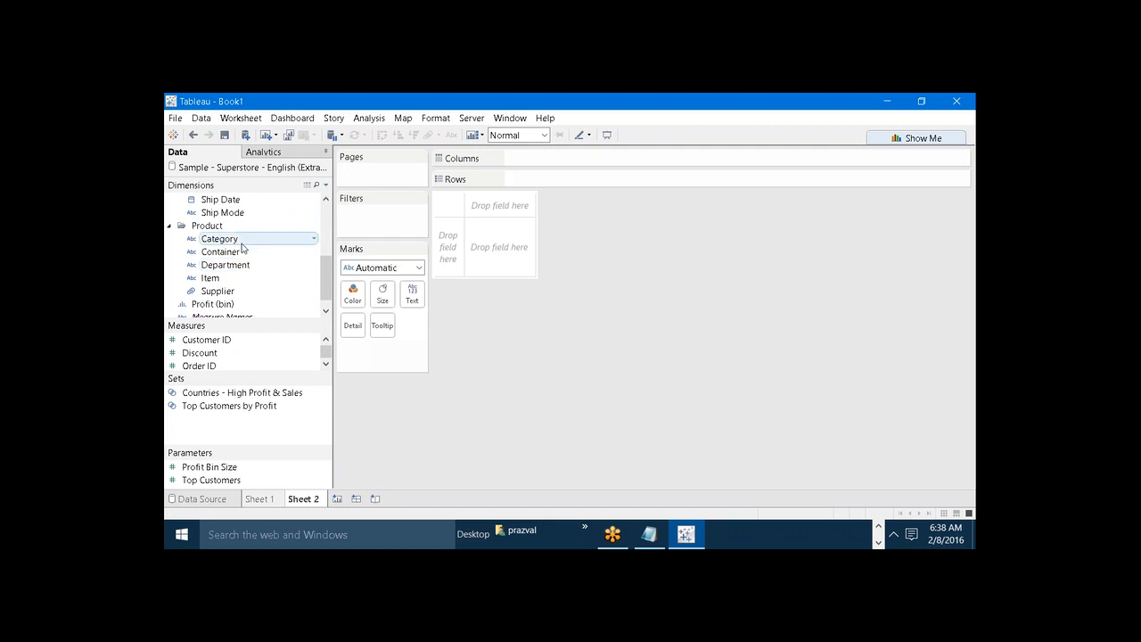
pyautogui.moveTo(326, 287); pyautogui.dragTo(547, 179)
pyautogui.moveTo(508, 178); pyautogui.dragTo(510, 178)
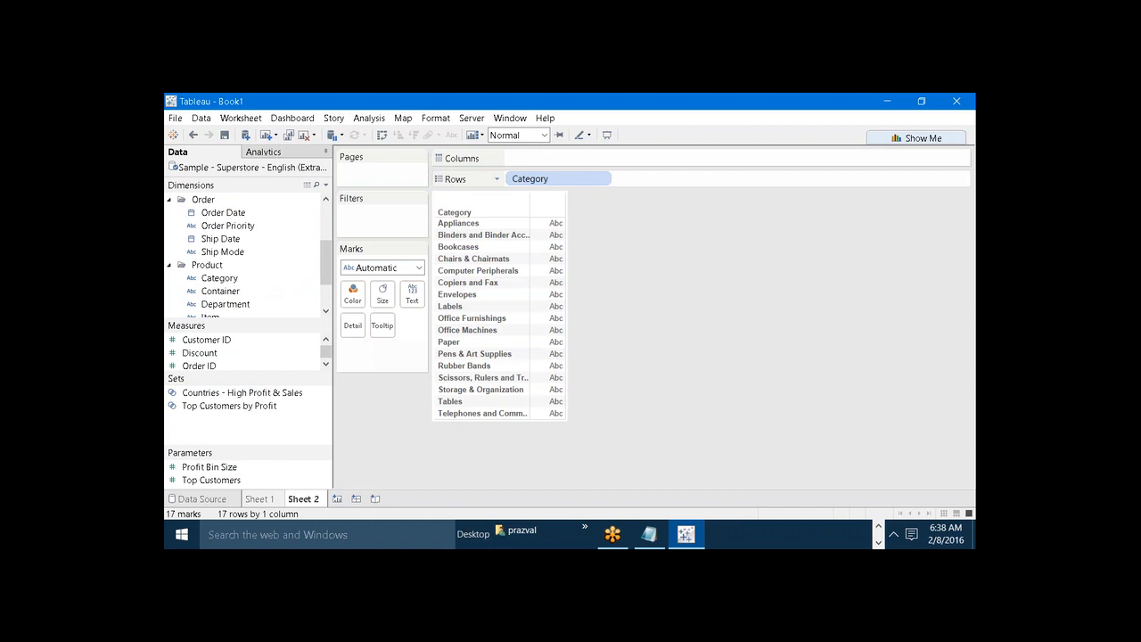
# Group the seven Category headers from Appliances through Envelopes directly in the view
pyautogui.click(479, 225)
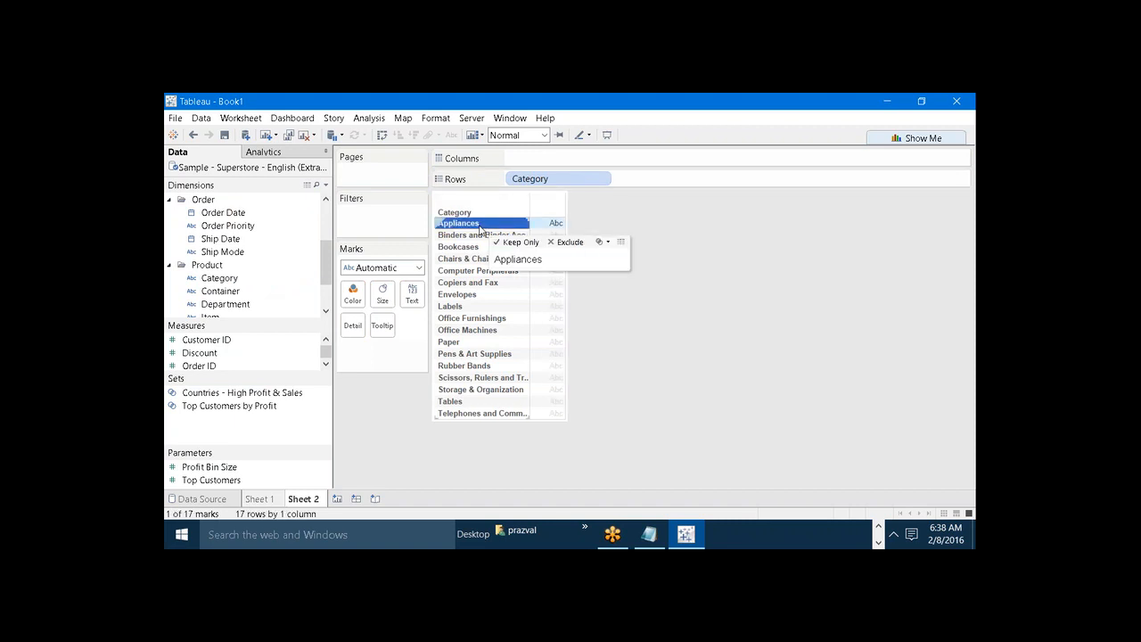
pyautogui.keyDown('ctrl'); pyautogui.click(478, 235); pyautogui.keyUp('ctrl')
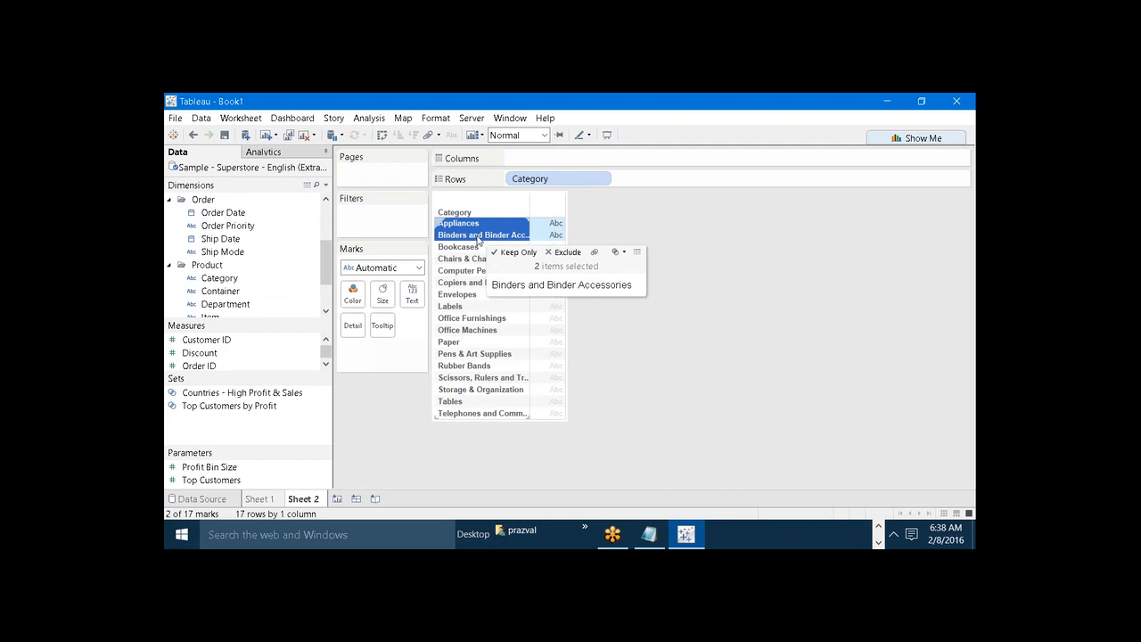
pyautogui.keyDown('ctrl'); pyautogui.click(476, 247); pyautogui.keyUp('ctrl')
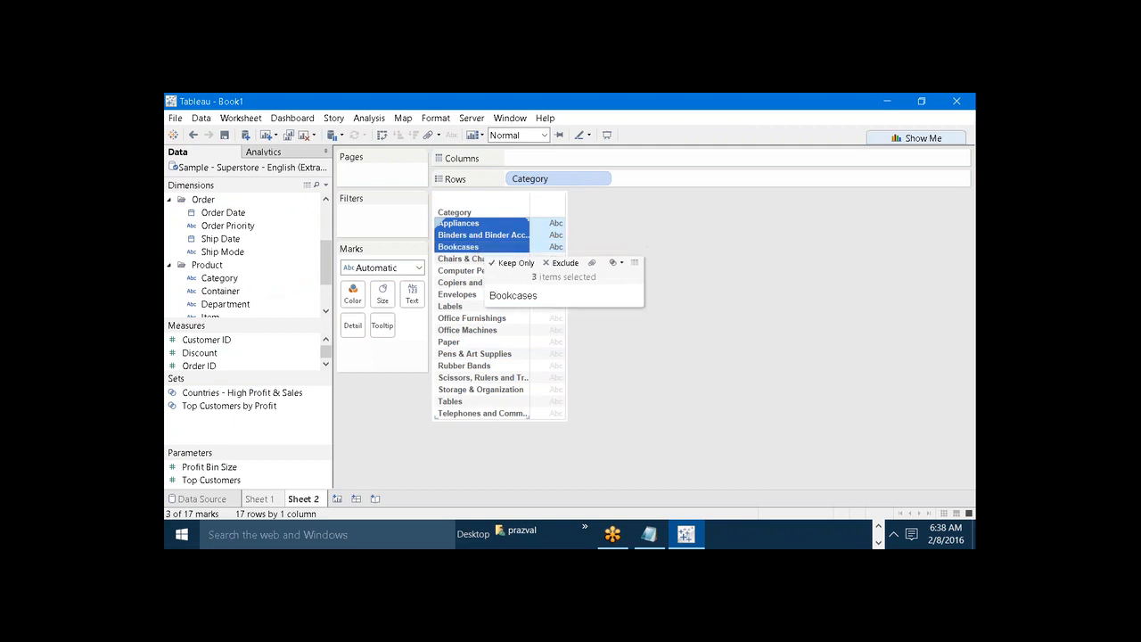
pyautogui.keyDown('ctrl'); pyautogui.click(475, 260); pyautogui.keyUp('ctrl')
pyautogui.keyDown('ctrl'); pyautogui.click(469, 270); pyautogui.keyUp('ctrl')
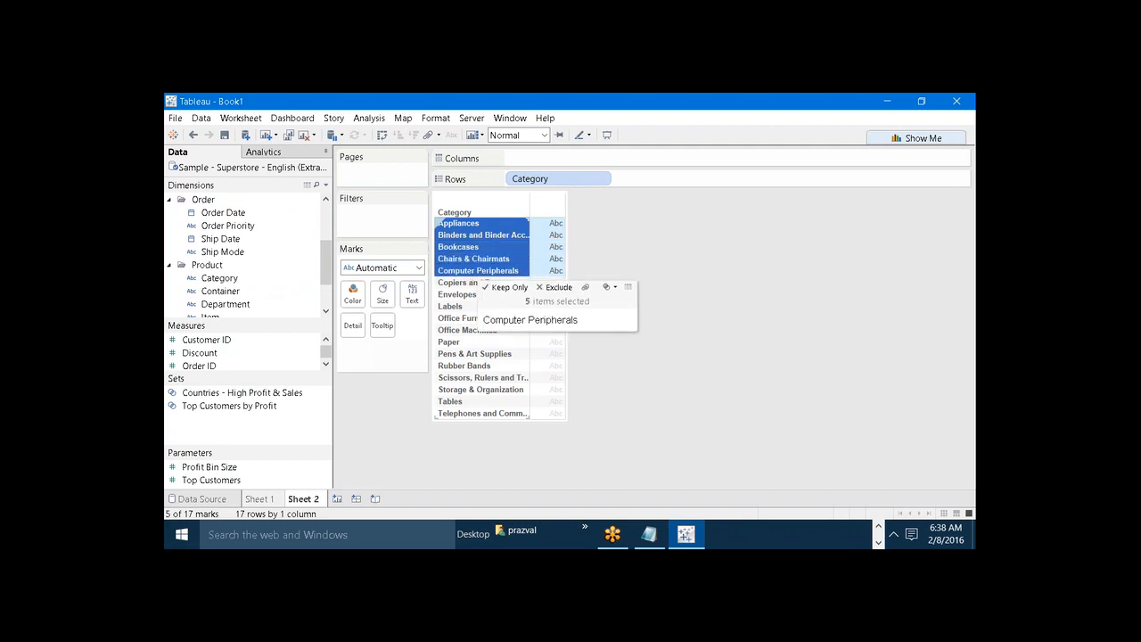
pyautogui.keyDown('ctrl'); pyautogui.click(467, 282); pyautogui.keyUp('ctrl')
pyautogui.keyDown('ctrl'); pyautogui.click(461, 295); pyautogui.keyUp('ctrl')
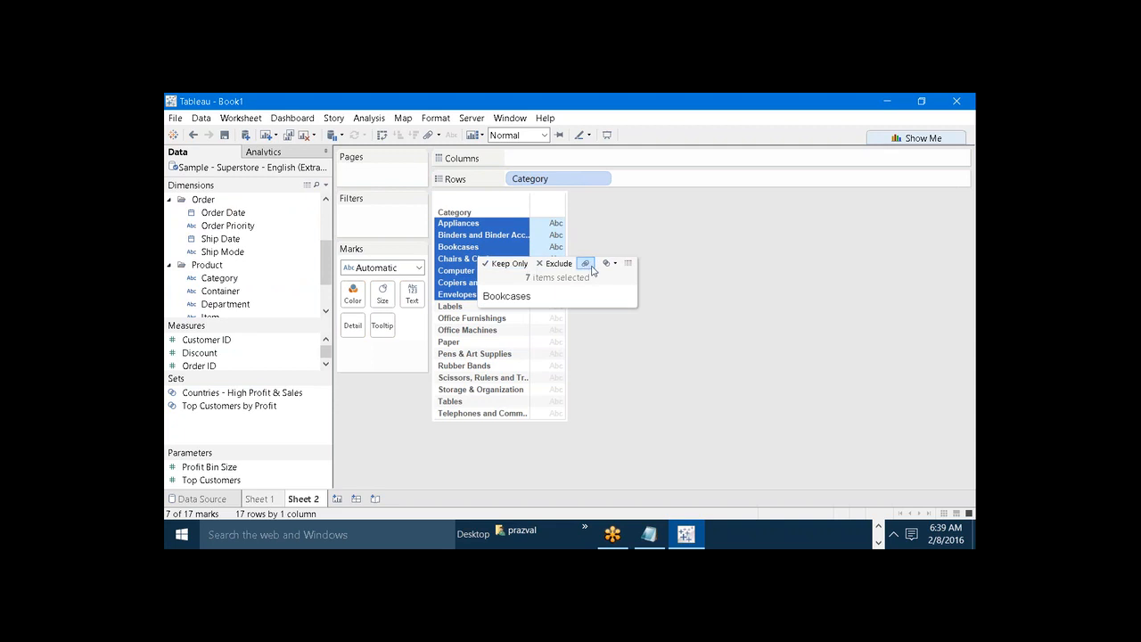
pyautogui.click(590, 265)
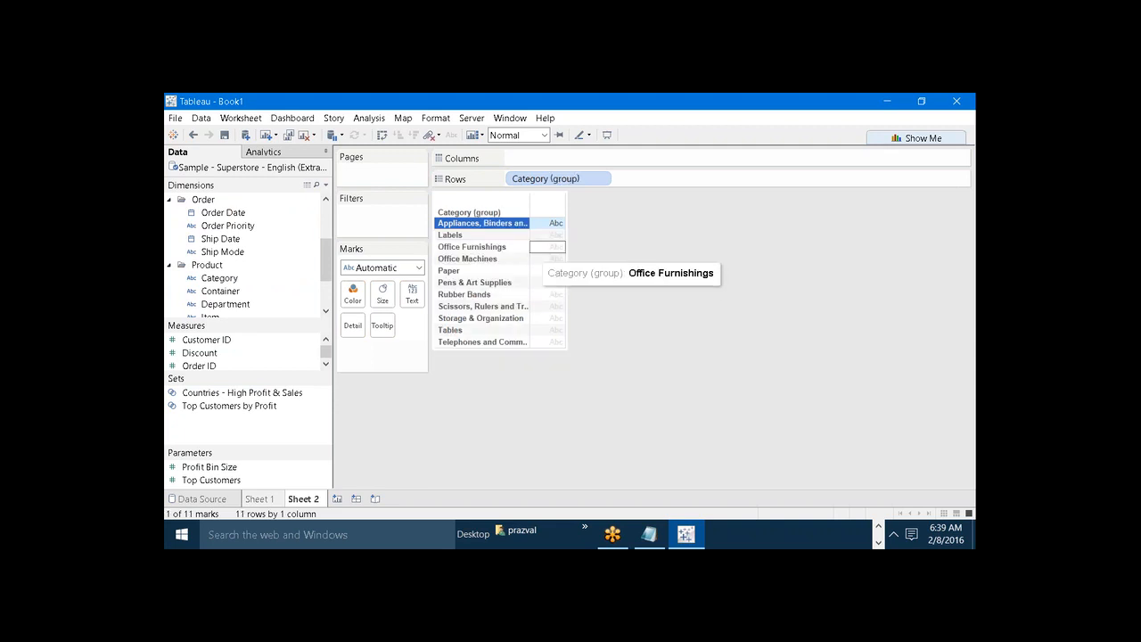
# Edit the alias of the new combined category header to "1st Group"
pyautogui.moveTo(496, 228)
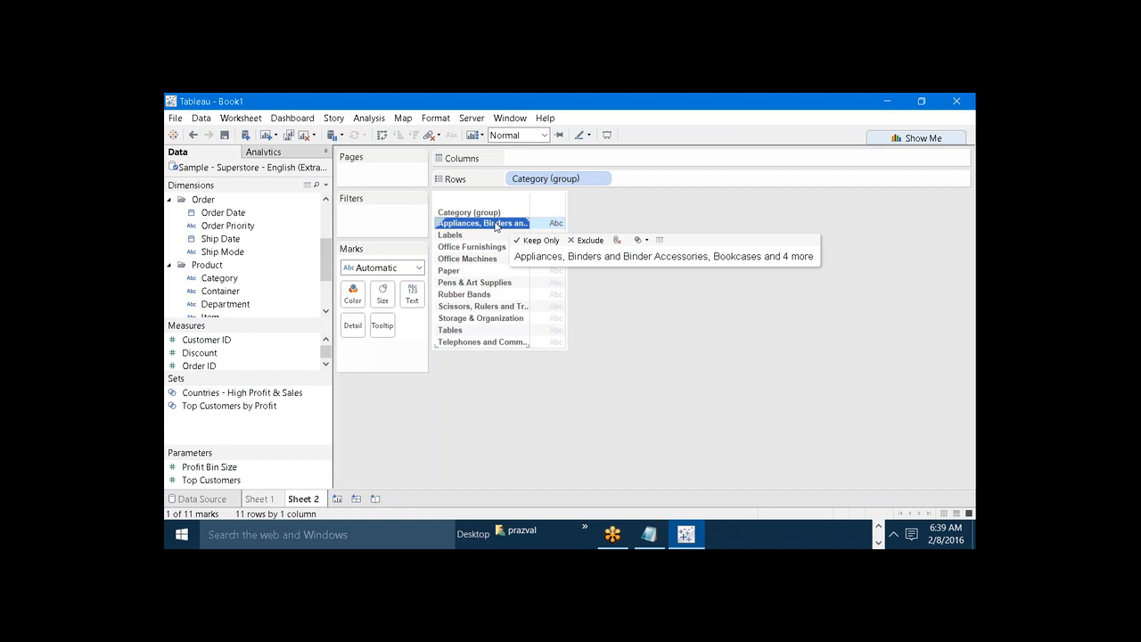
pyautogui.rightClick(497, 228)
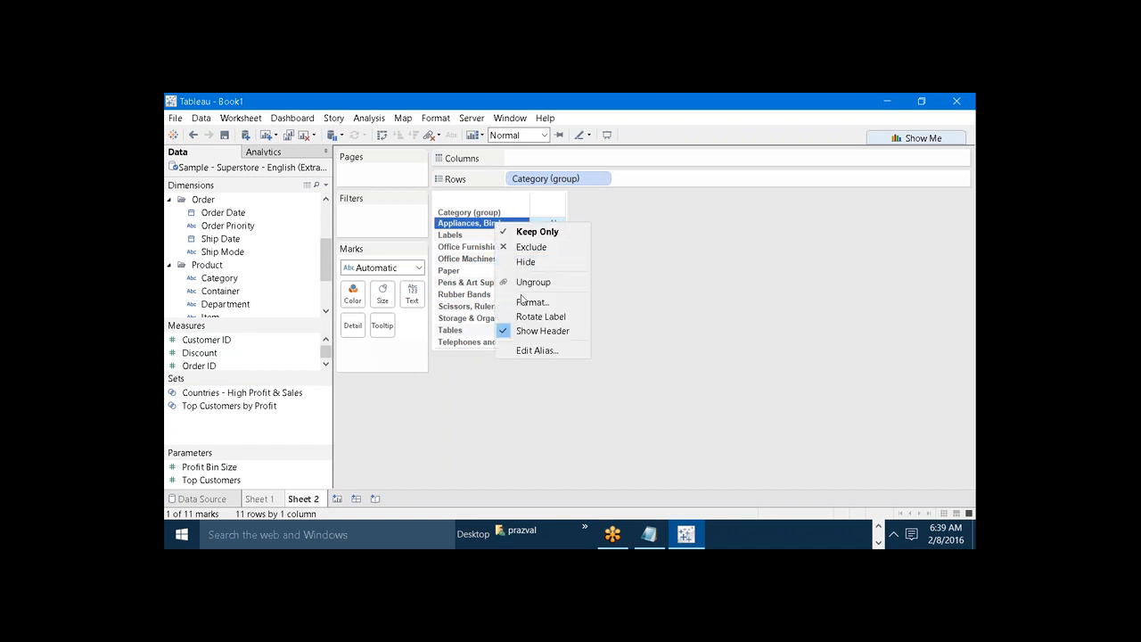
pyautogui.click(523, 351)
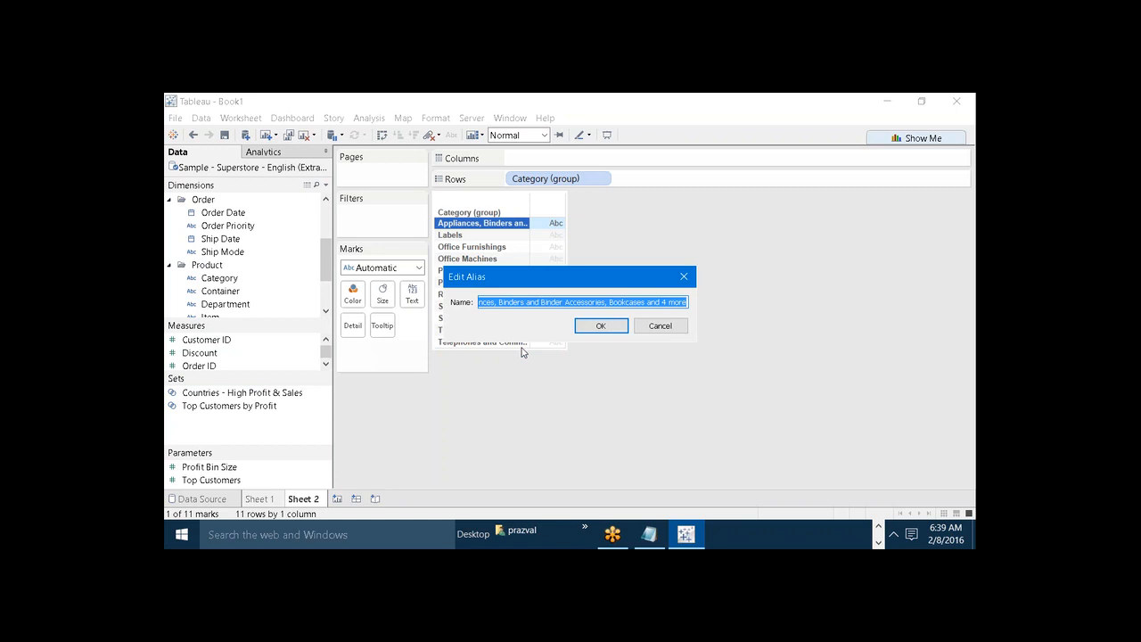
pyautogui.write('1st')
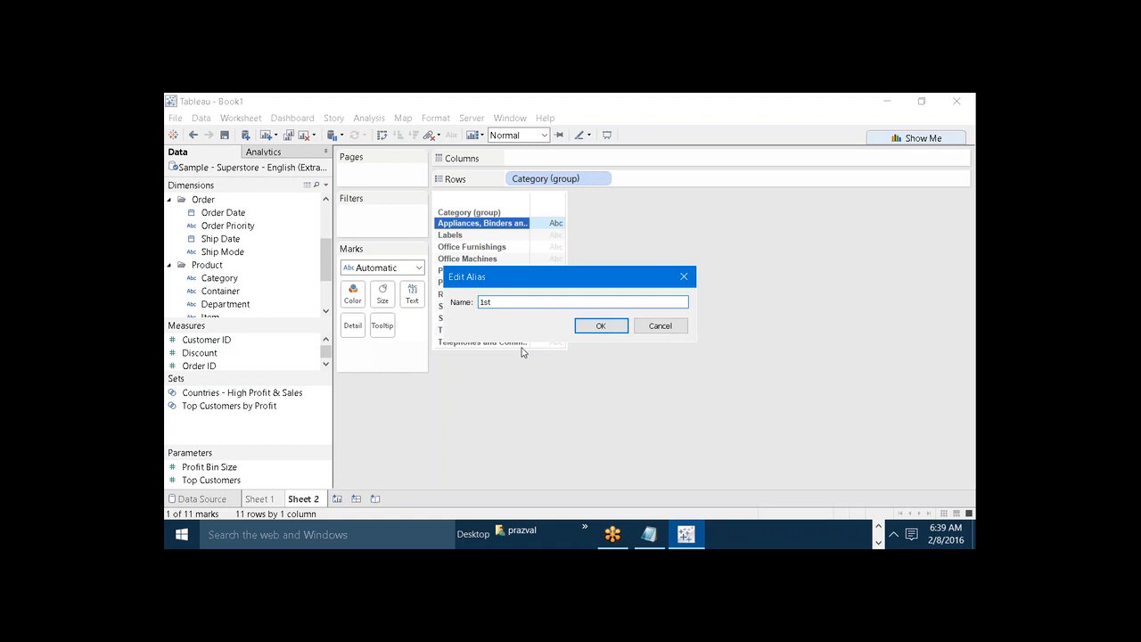
pyautogui.write(' Group')
pyautogui.click(604, 325)
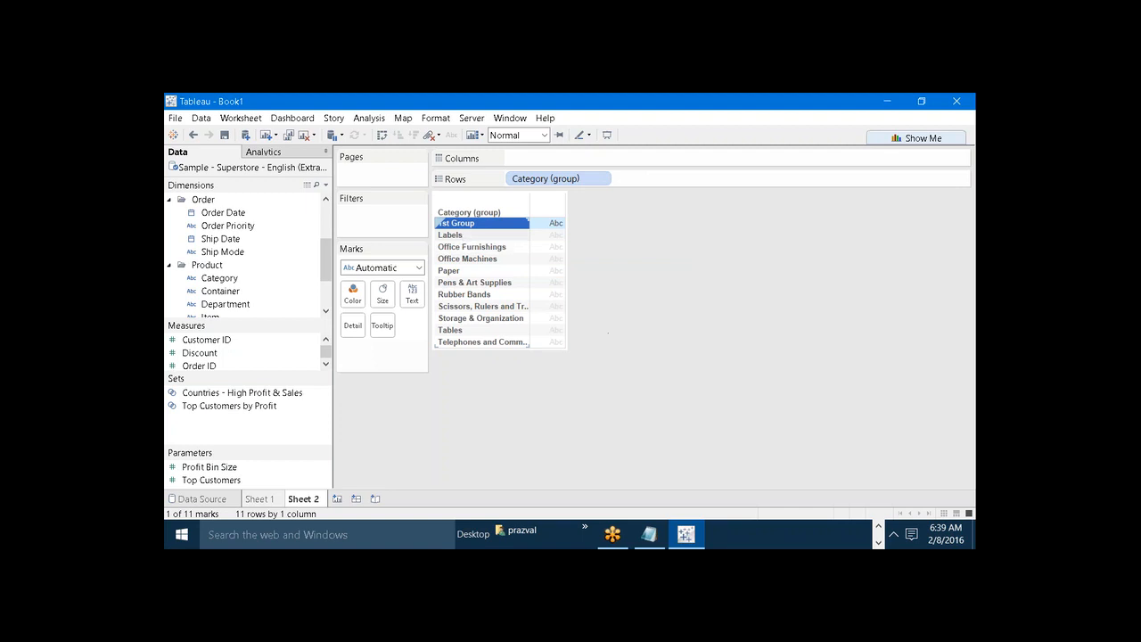
# Group all the remaining category headers, from Labels through the last Telephones entry, into a second group
pyautogui.click(460, 236)
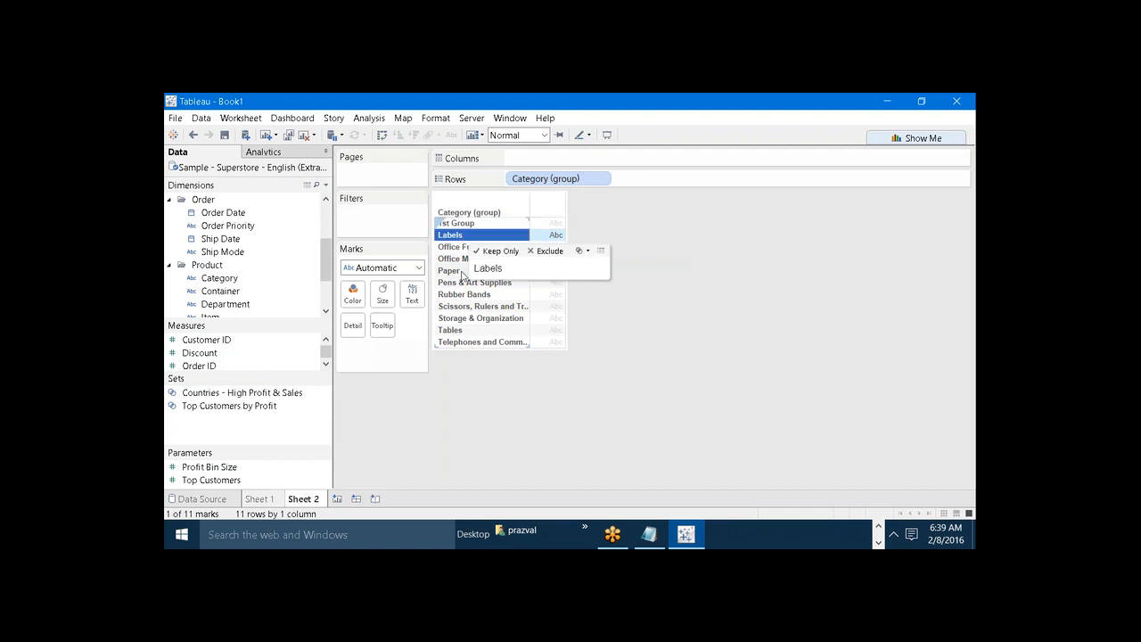
pyautogui.keyDown('shift'); pyautogui.click(457, 342); pyautogui.keyUp('shift')
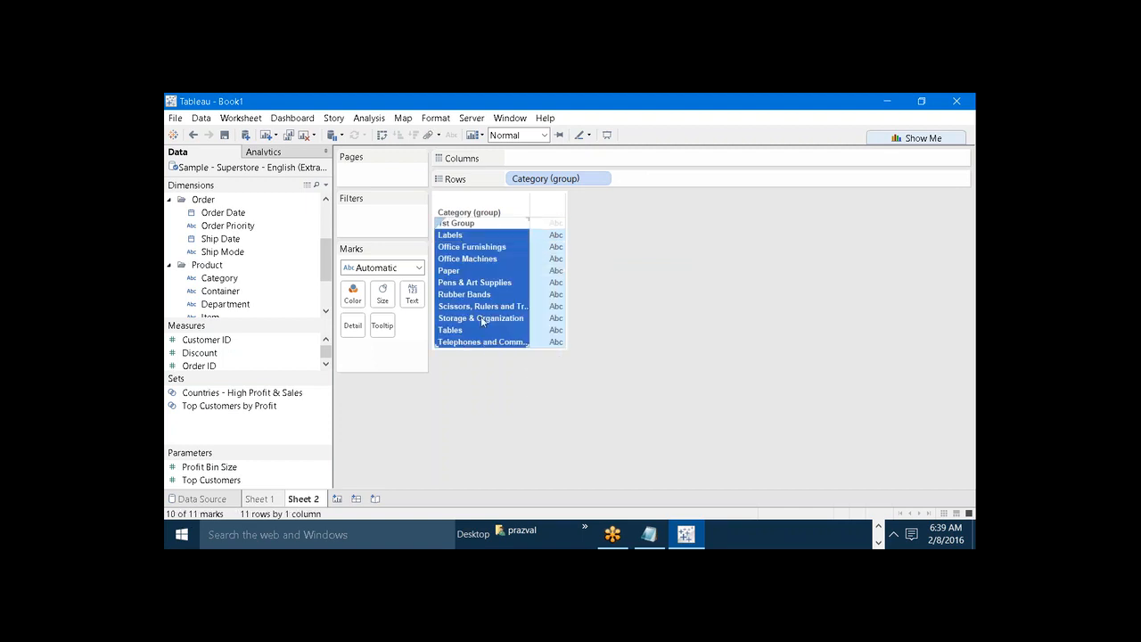
pyautogui.moveTo(481, 319)
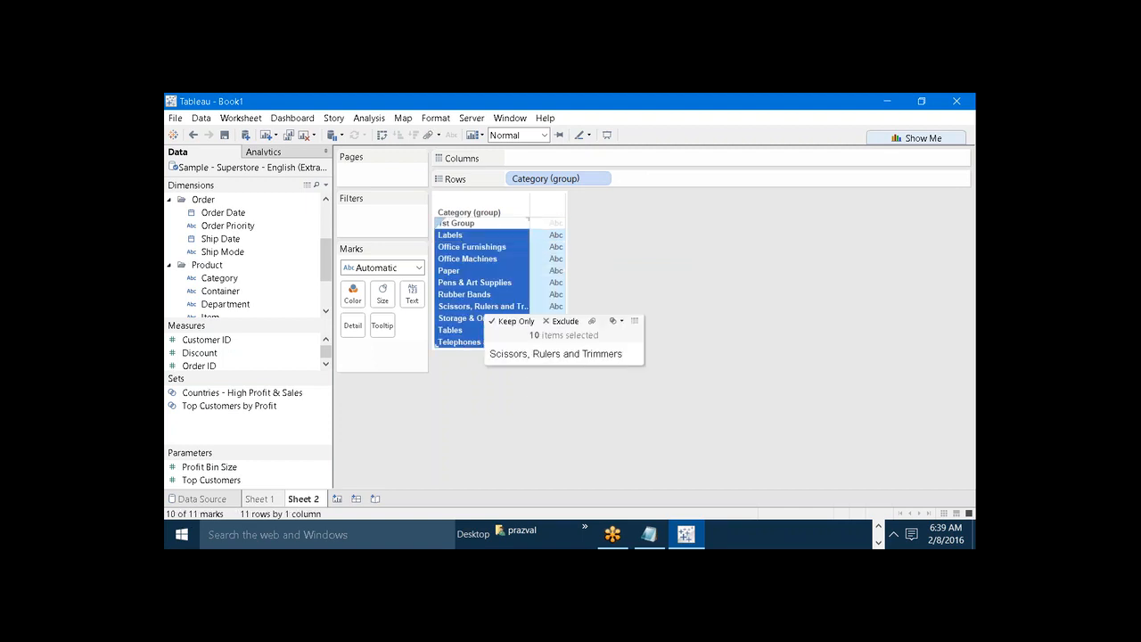
pyautogui.click(589, 323)
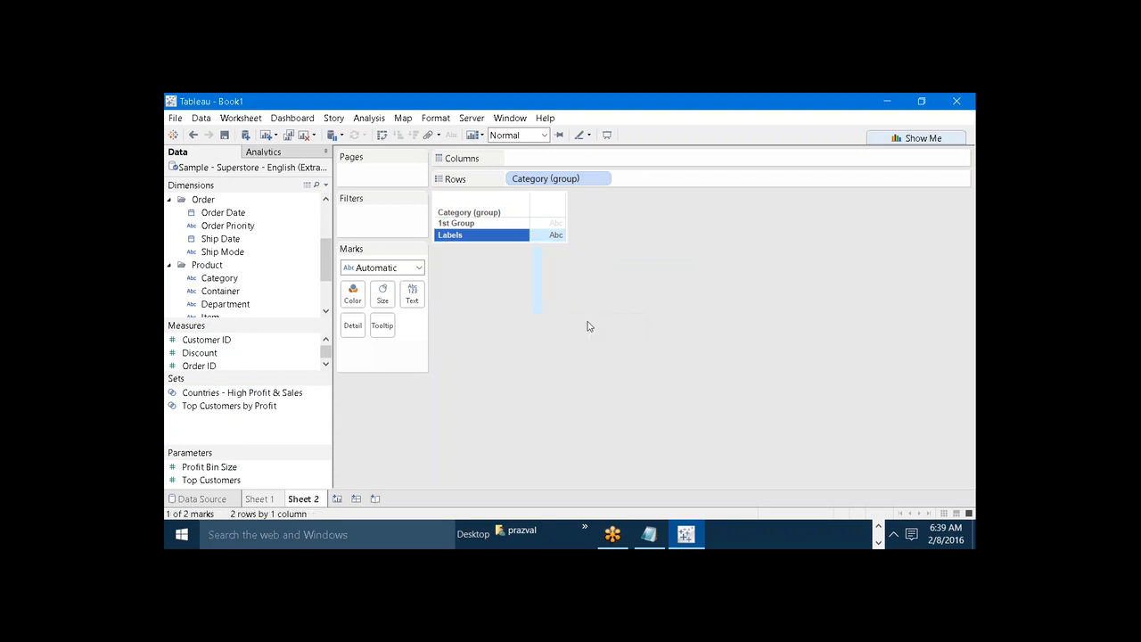
# Edit the alias of the combined header starting with Labels to "2nd Group"
pyautogui.rightClick(471, 238)
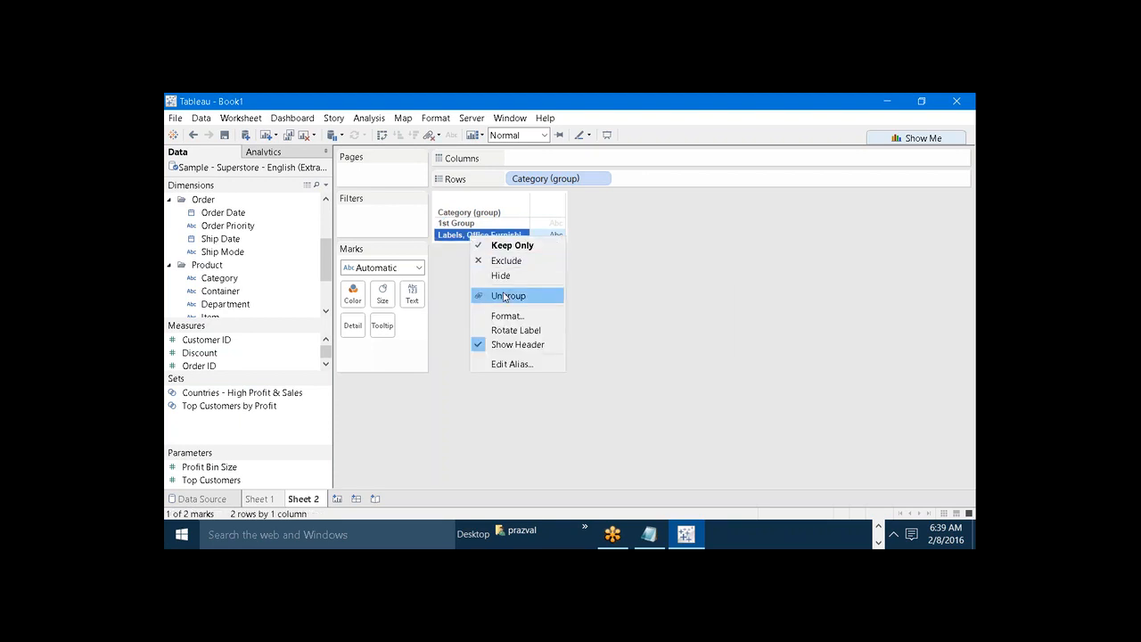
pyautogui.click(510, 364)
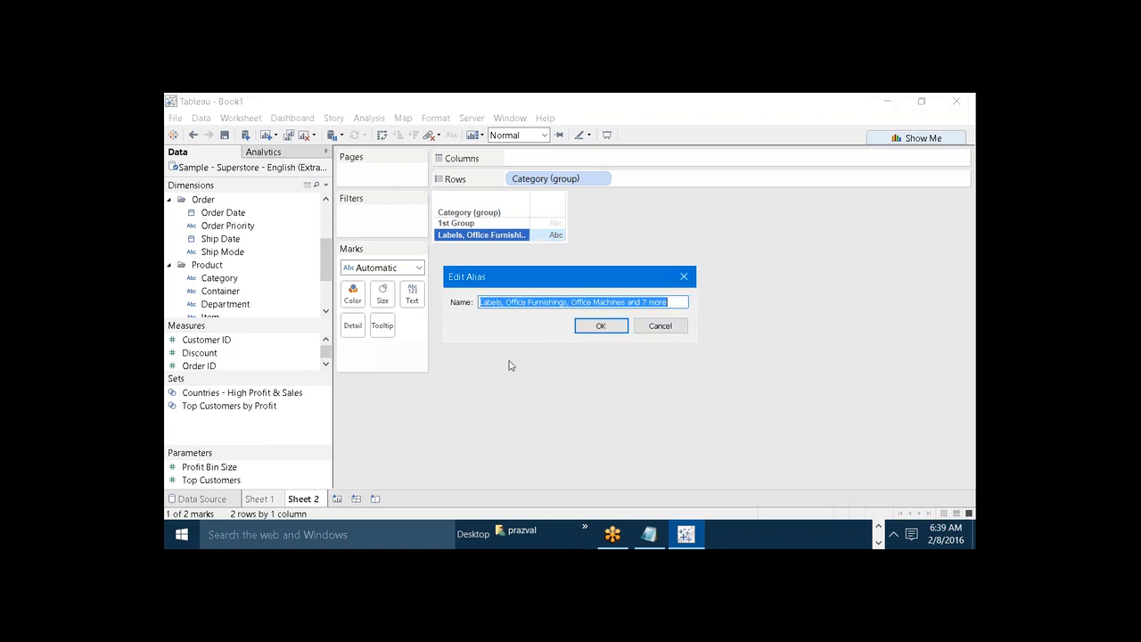
pyautogui.write('2nd ')
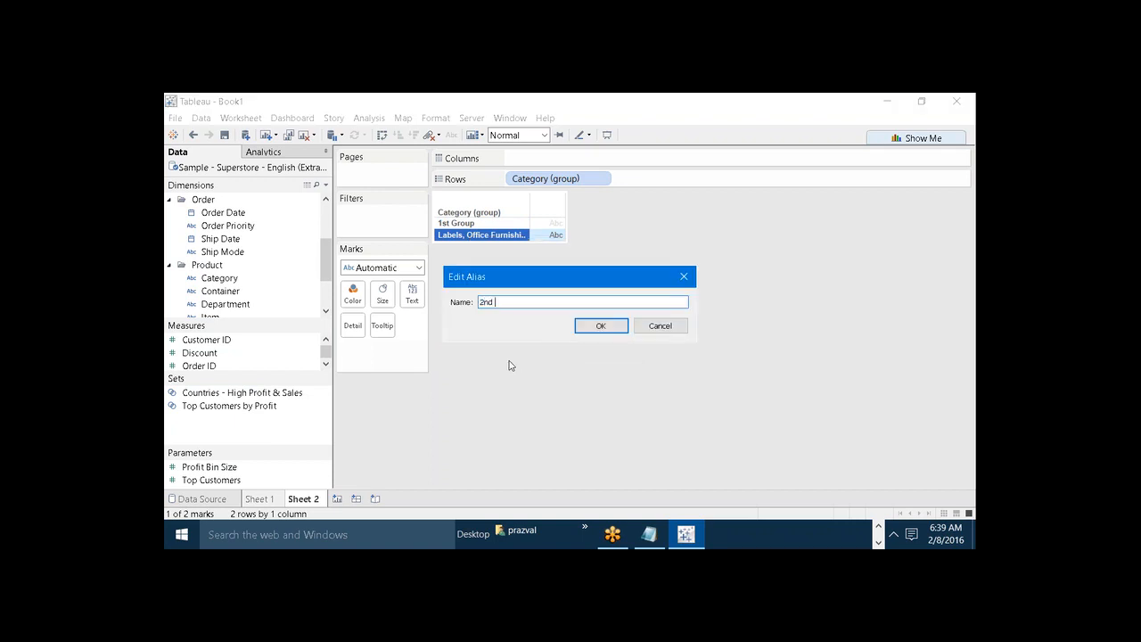
pyautogui.write('Group')
pyautogui.click(595, 326)
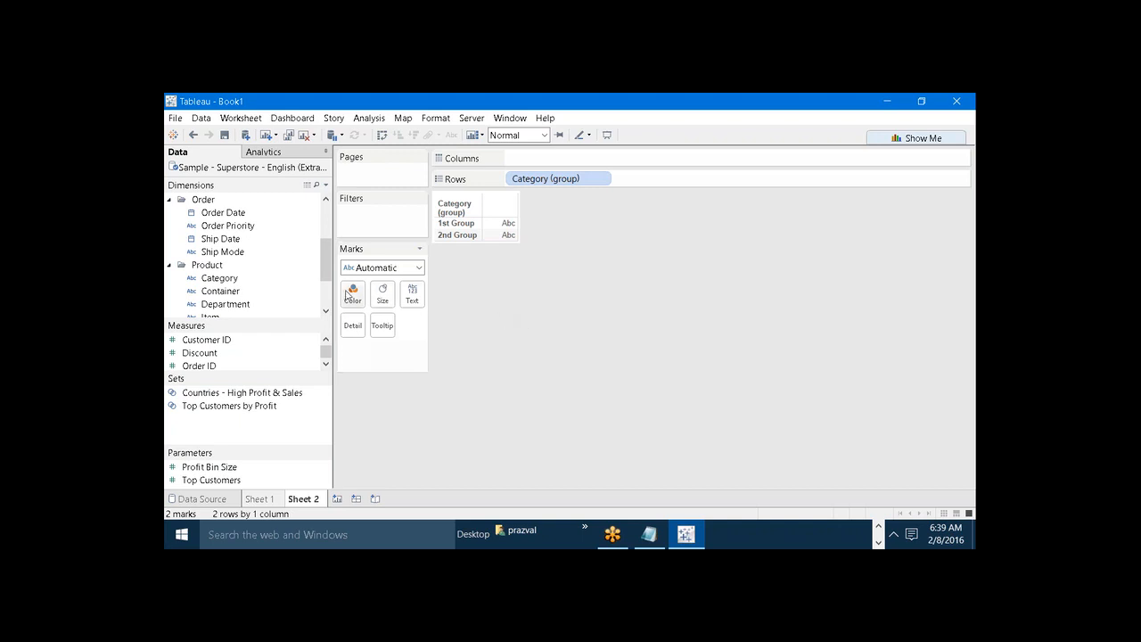
# Enlarge the Measures list and place Sales on Columns to chart sales by category group
pyautogui.moveTo(325, 277); pyautogui.dragTo(324, 305)
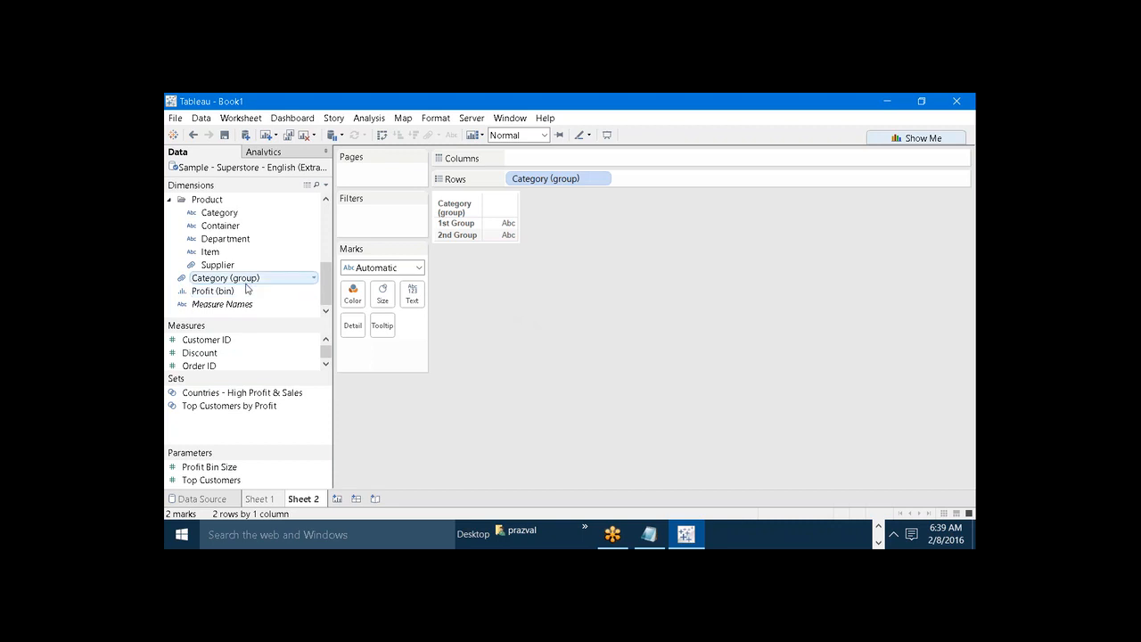
pyautogui.moveTo(275, 331); pyautogui.dragTo(255, 225)
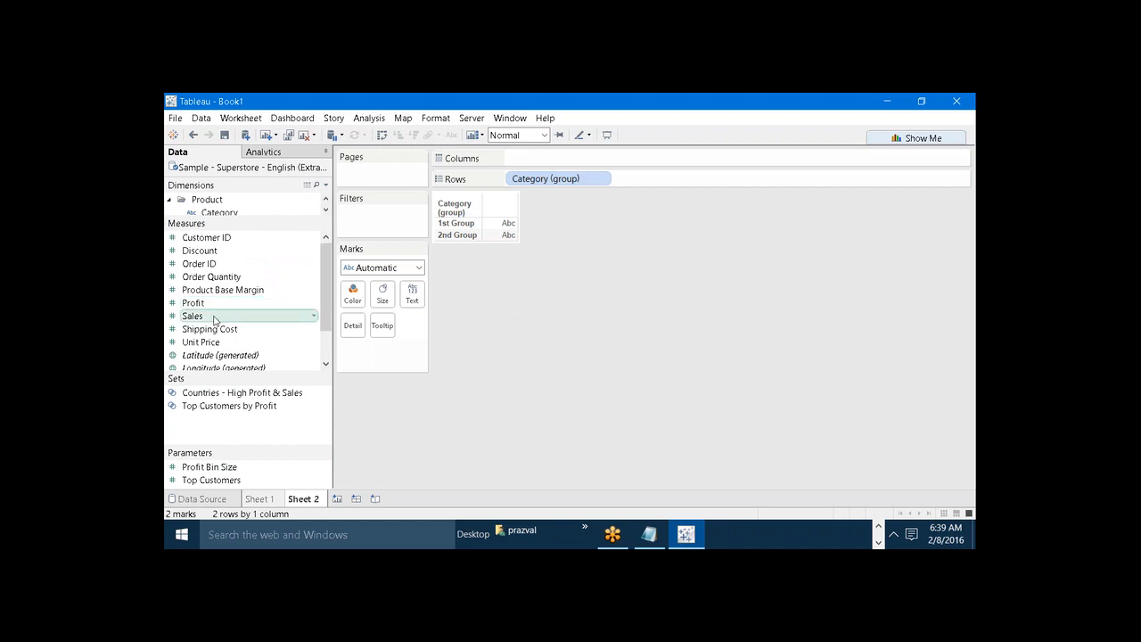
pyautogui.moveTo(214, 320); pyautogui.dragTo(549, 157)
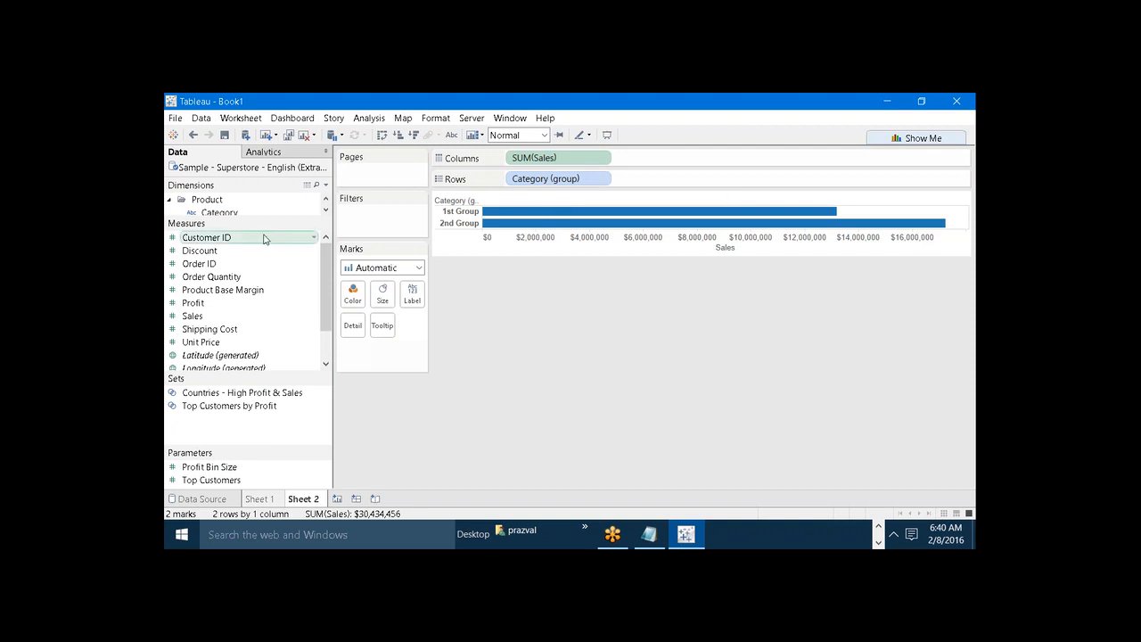
# Examine the members of 1st Group in the Category (group) definition, then close it without changes
pyautogui.moveTo(249, 225); pyautogui.dragTo(254, 341)
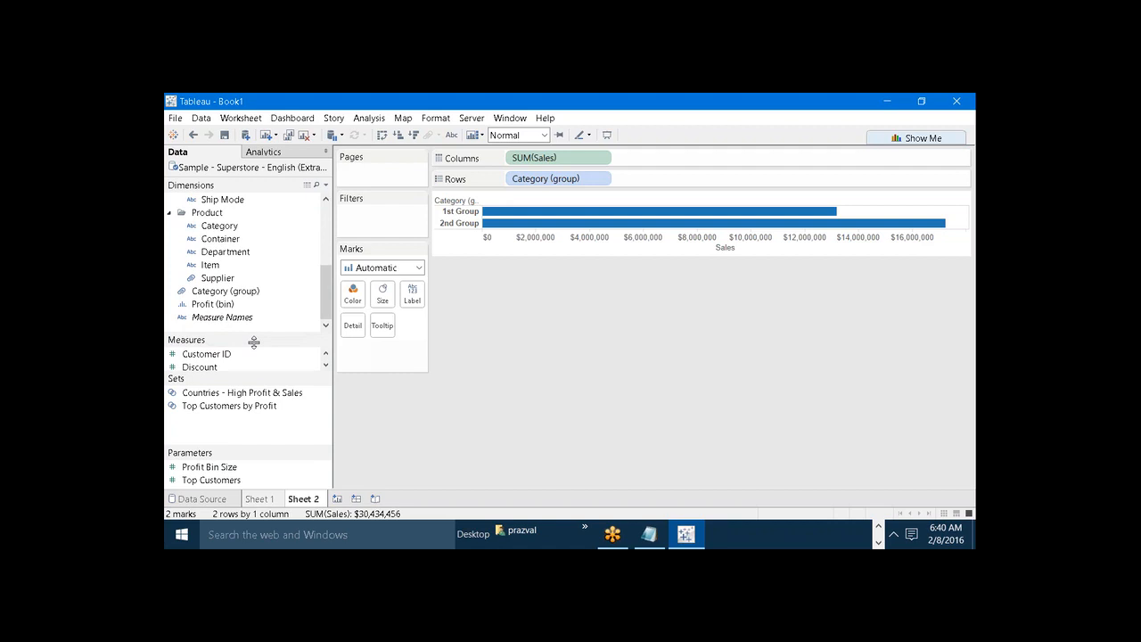
pyautogui.click(237, 297)
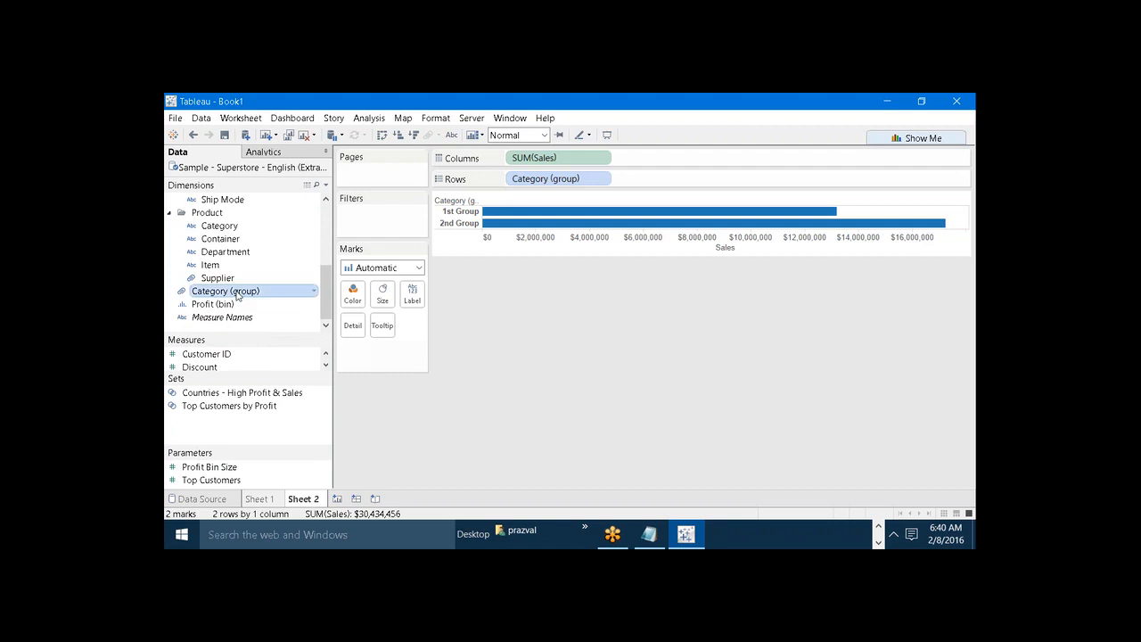
pyautogui.rightClick(237, 295)
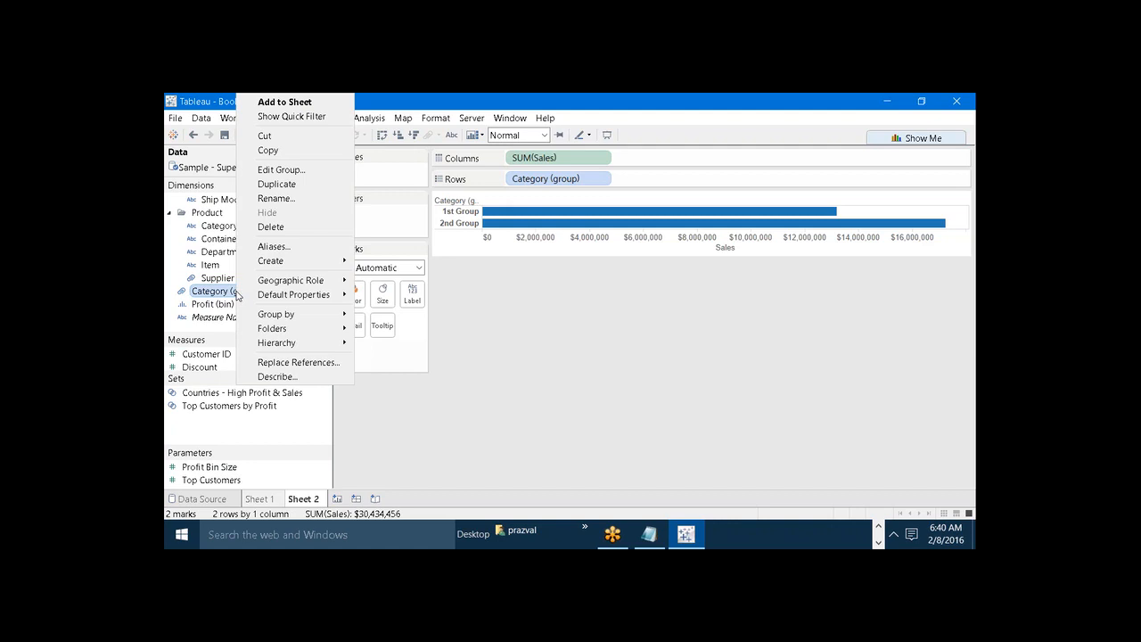
pyautogui.click(282, 169)
pyautogui.click(443, 236)
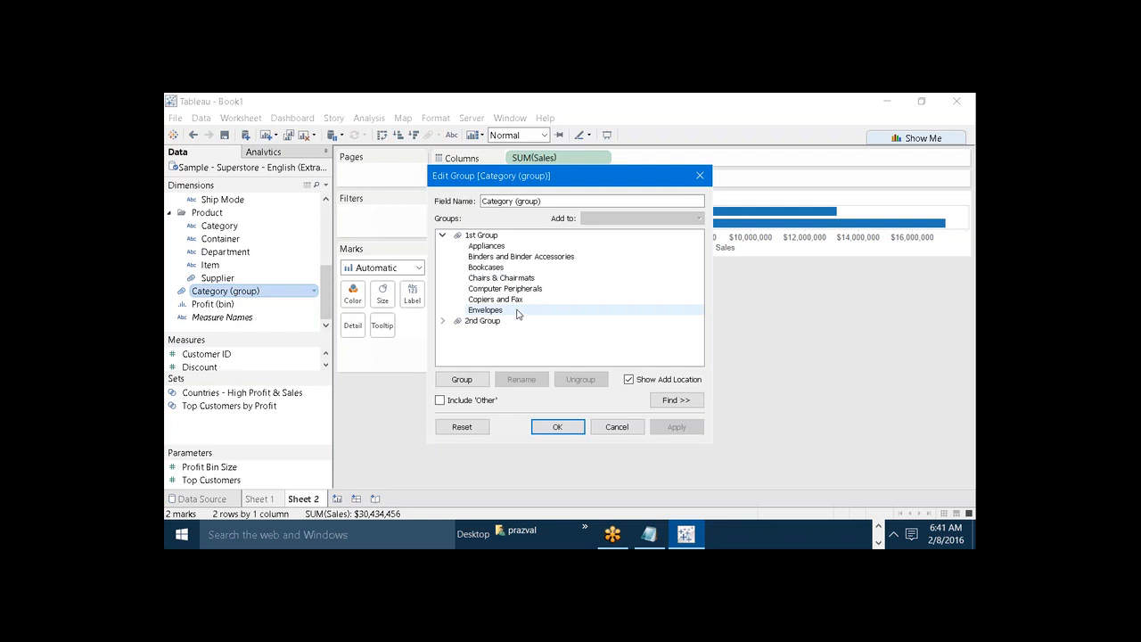
pyautogui.click(595, 430)
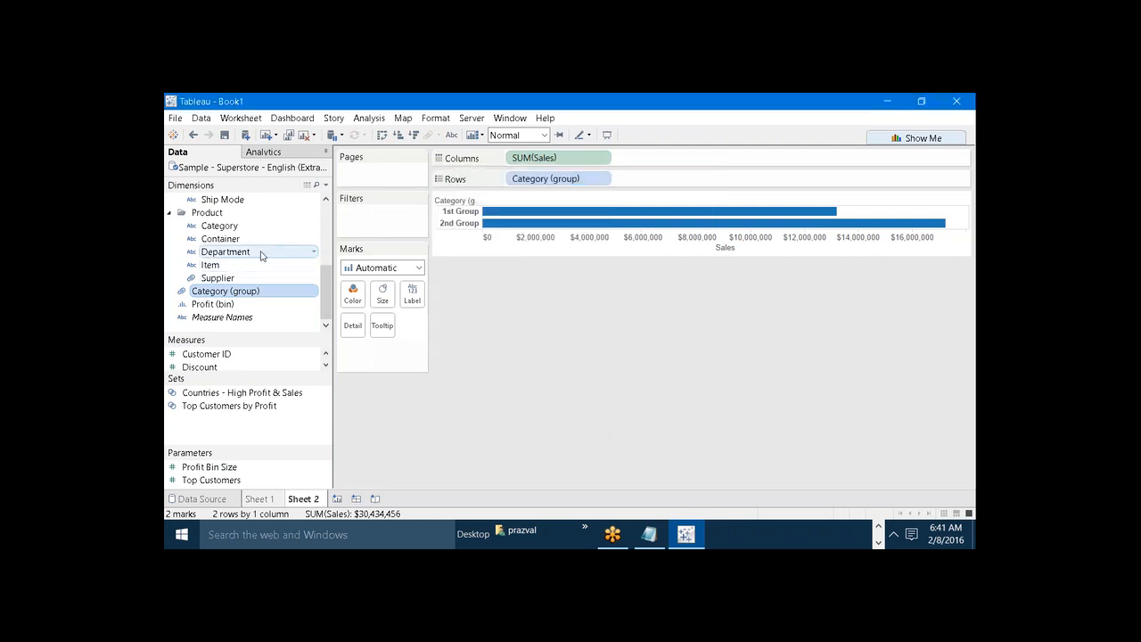
# Create a new worksheet, enlarge the Measures list and start creating a group from the Profit measure
pyautogui.click(337, 498)
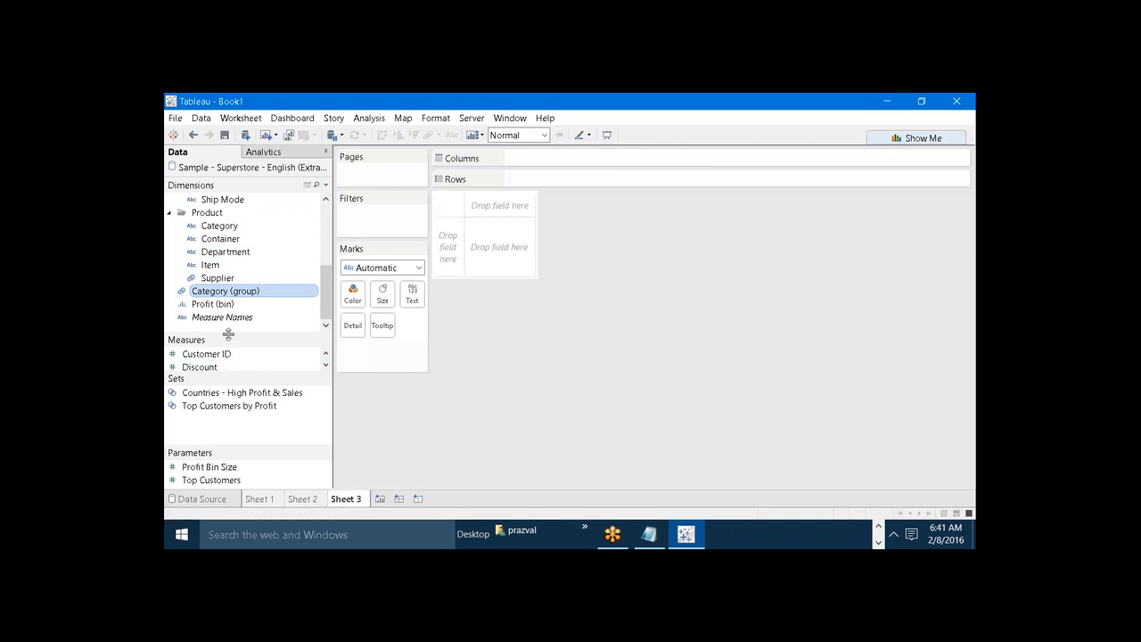
pyautogui.moveTo(225, 339); pyautogui.dragTo(208, 221)
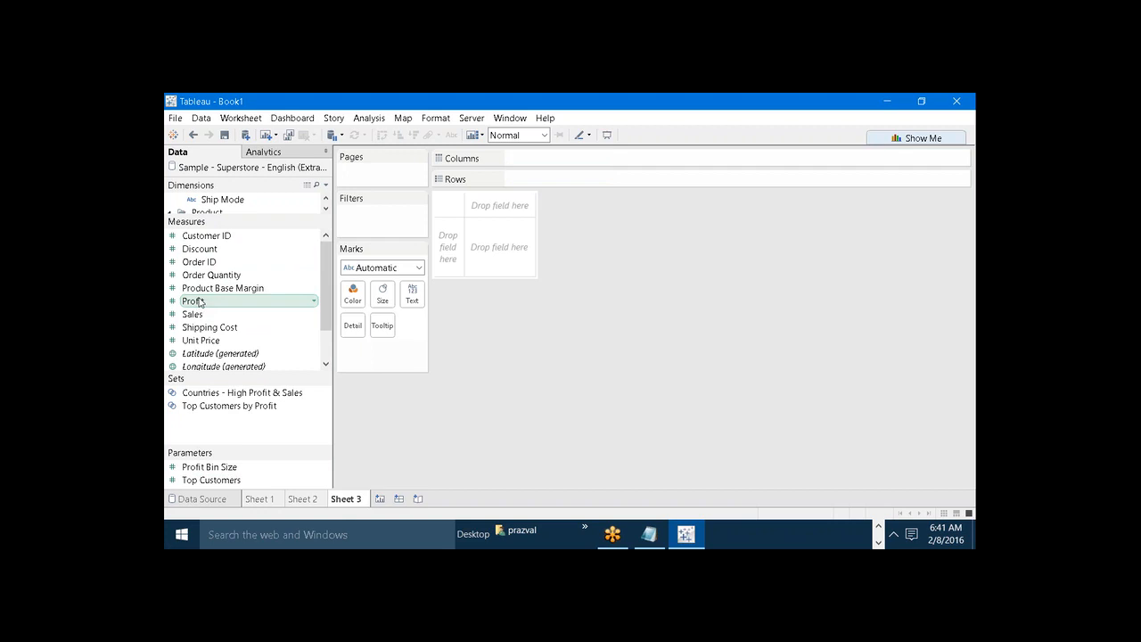
pyautogui.rightClick(198, 302)
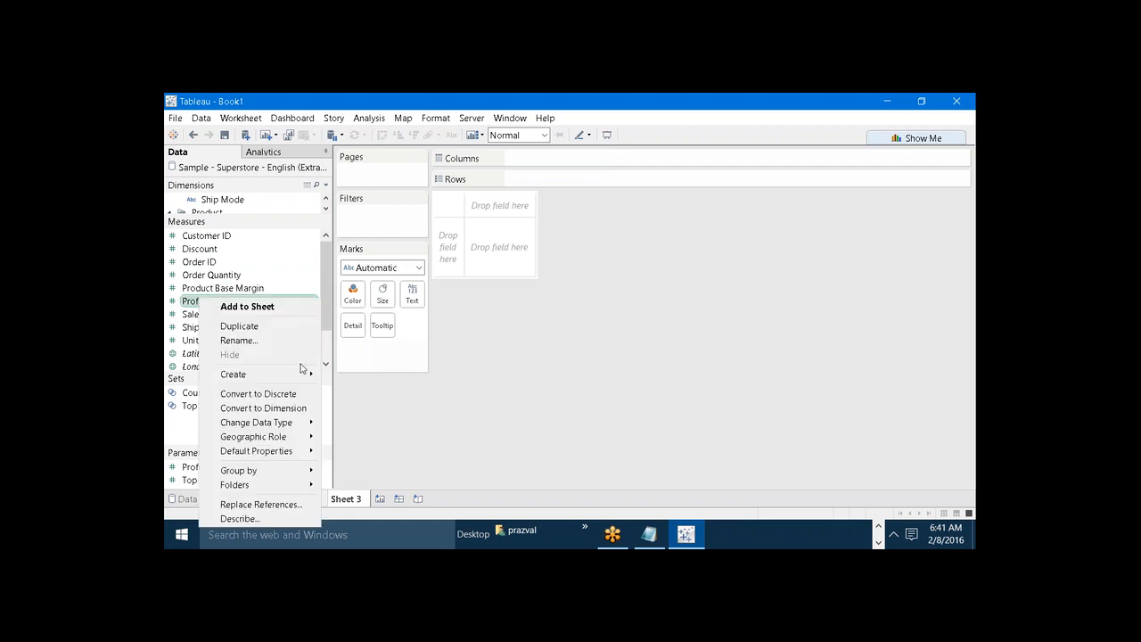
pyautogui.moveTo(303, 375)
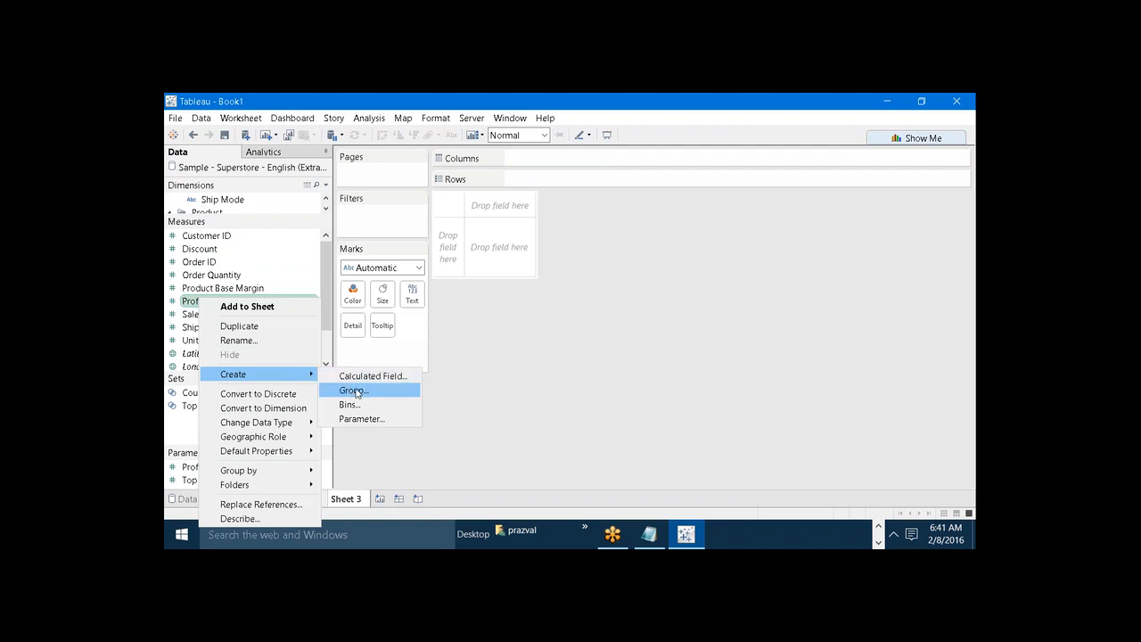
pyautogui.click(354, 390)
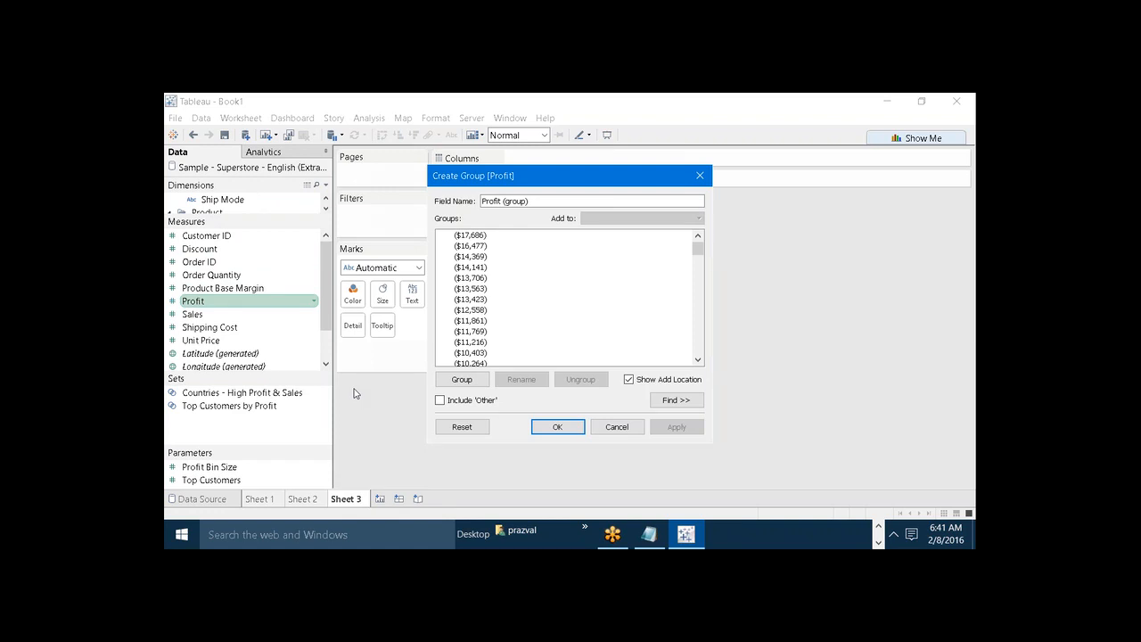
# Group all negative Profit values, from ($17,686) through the last ($1), in the Create Group definition
pyautogui.click(474, 237)
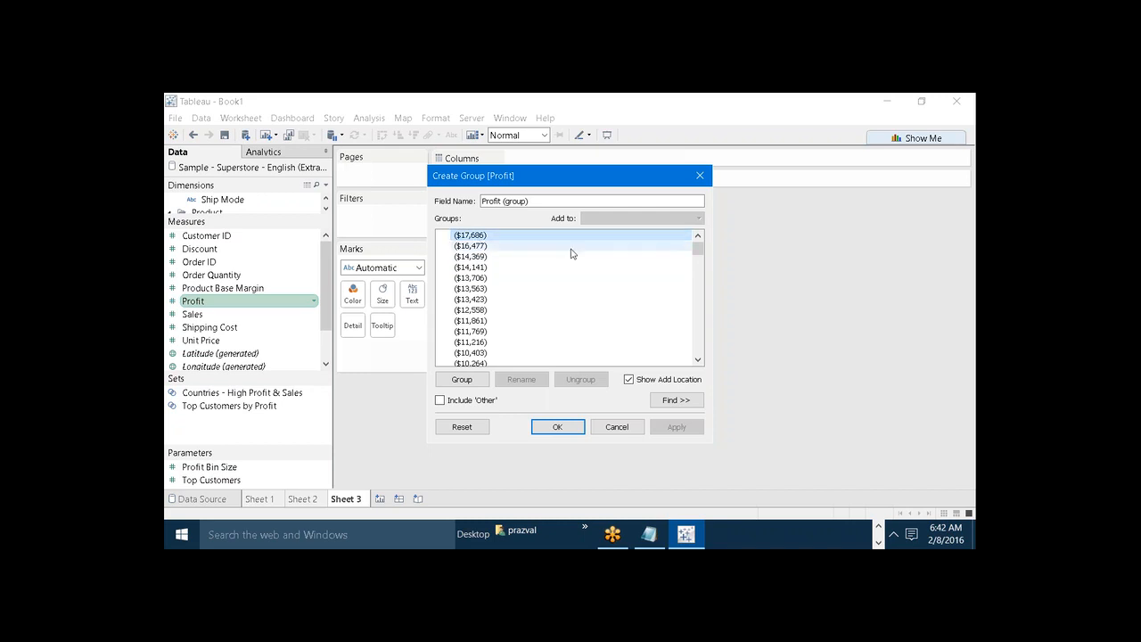
pyautogui.moveTo(699, 255); pyautogui.dragTo(691, 292)
pyautogui.click(699, 235)
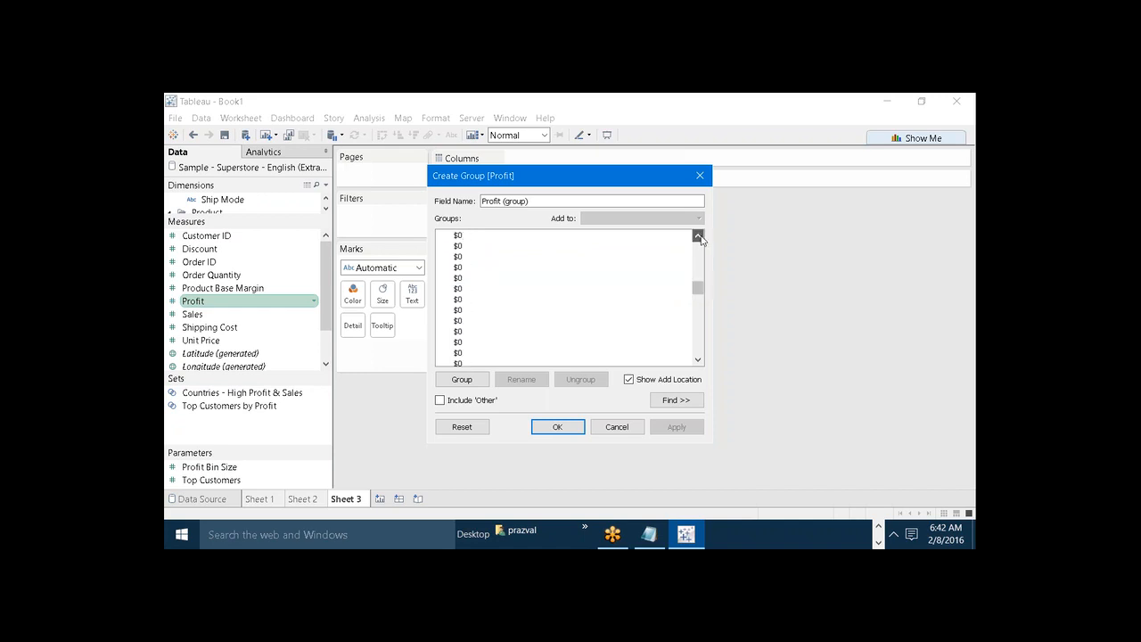
pyautogui.click(699, 237)
pyautogui.click(700, 236)
pyautogui.keyDown('shift'); pyautogui.click(577, 271); pyautogui.keyUp('shift')
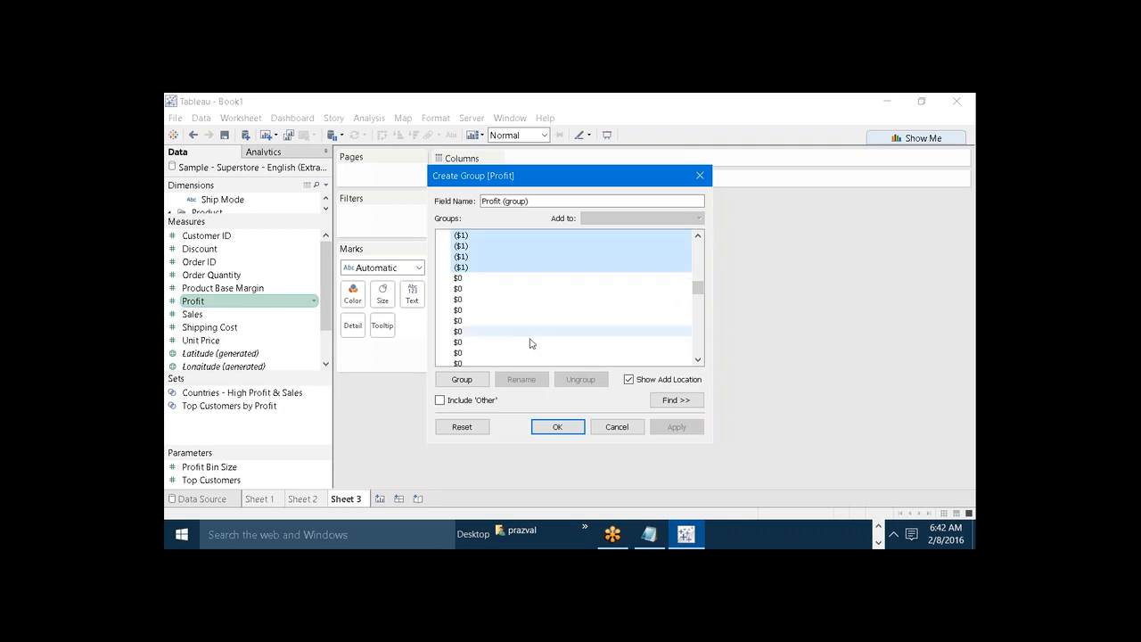
pyautogui.click(481, 383)
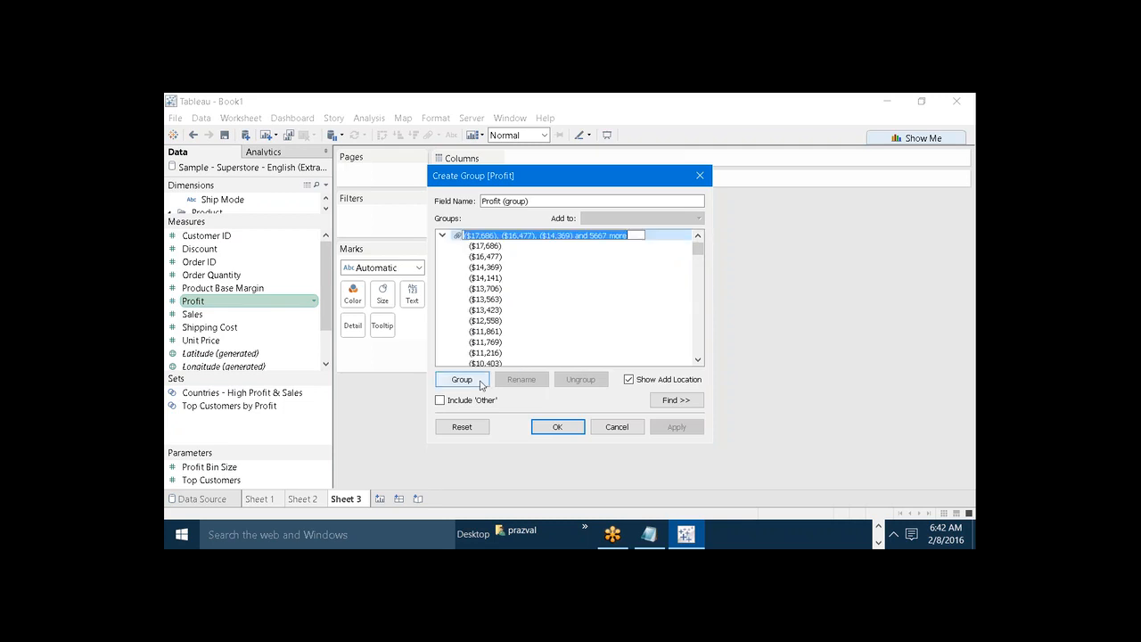
# Rename the group of negative Profit values as "Loss" and collapse it
pyautogui.click(521, 267)
pyautogui.click(512, 237)
pyautogui.click(443, 235)
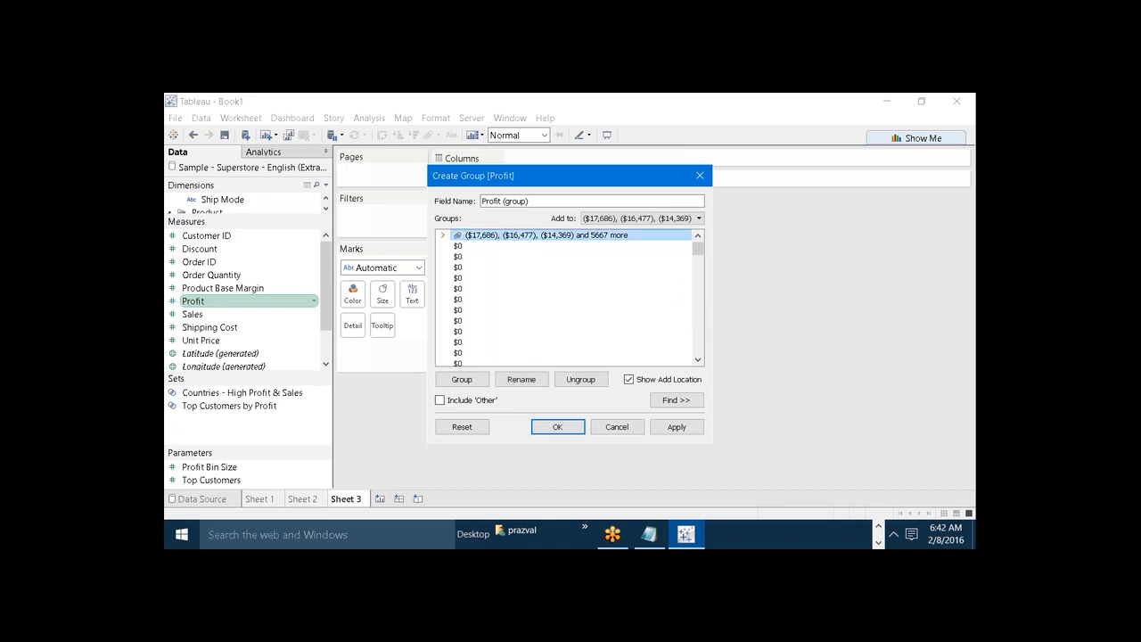
pyautogui.doubleClick(508, 237)
pyautogui.click(508, 236)
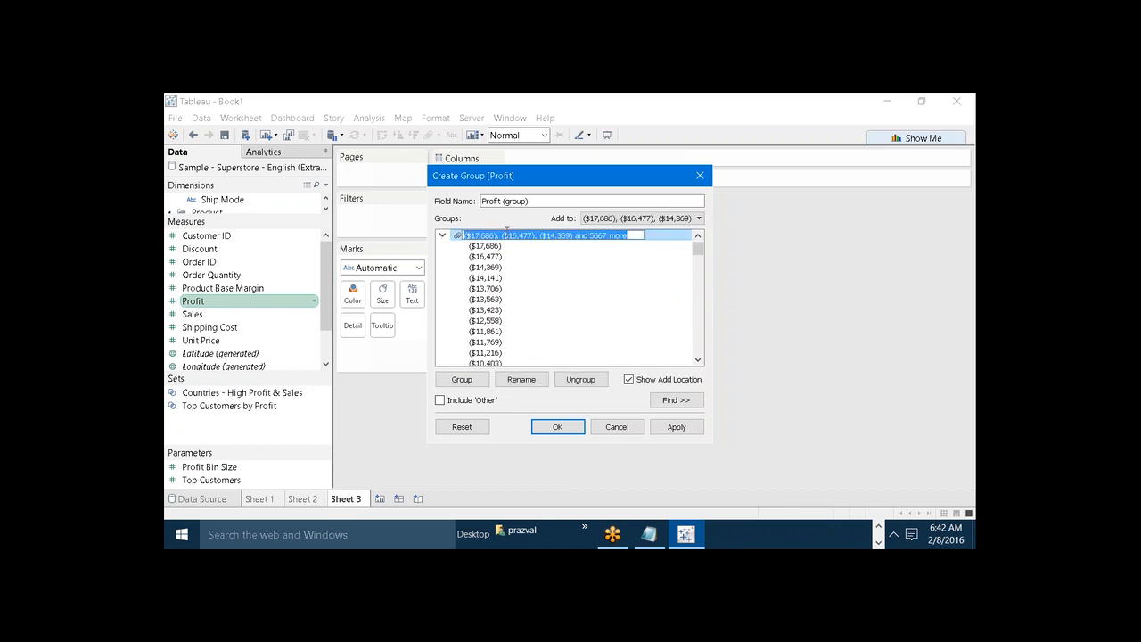
pyautogui.write('Loss')
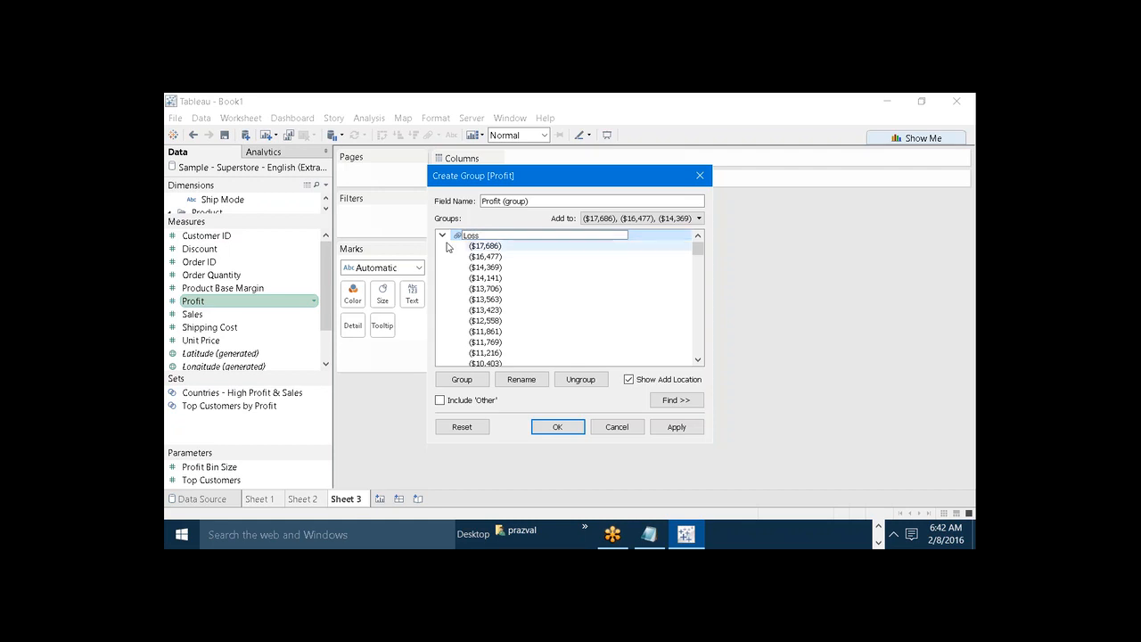
pyautogui.click(443, 235)
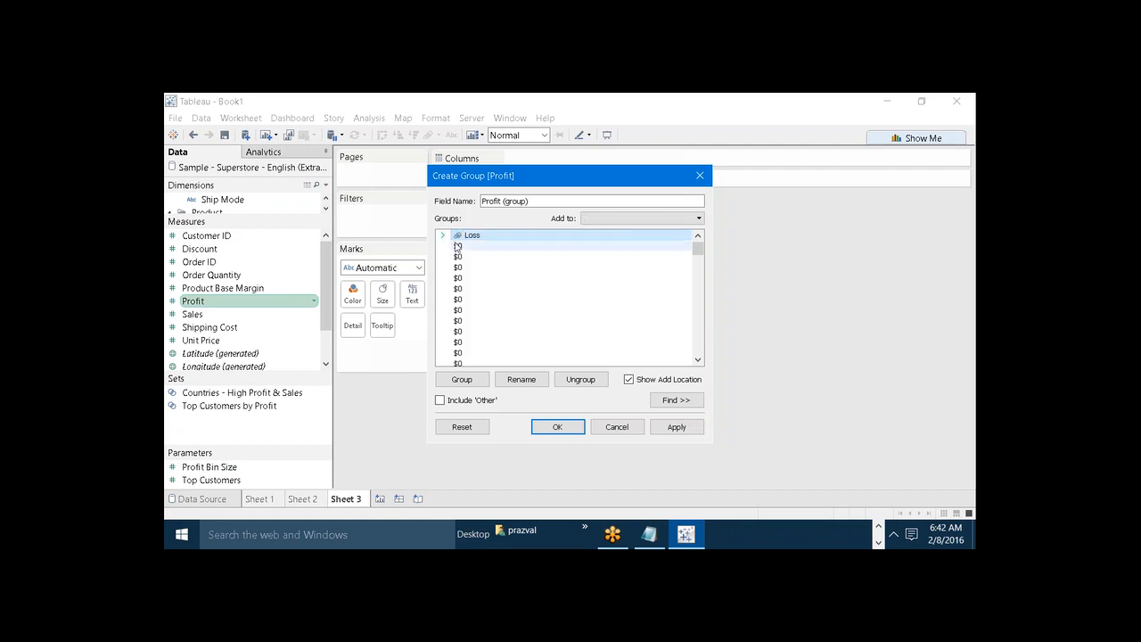
# Include the remaining values as an Other group, rename it "Profit", and apply the Profit (group) definition
pyautogui.click(457, 246)
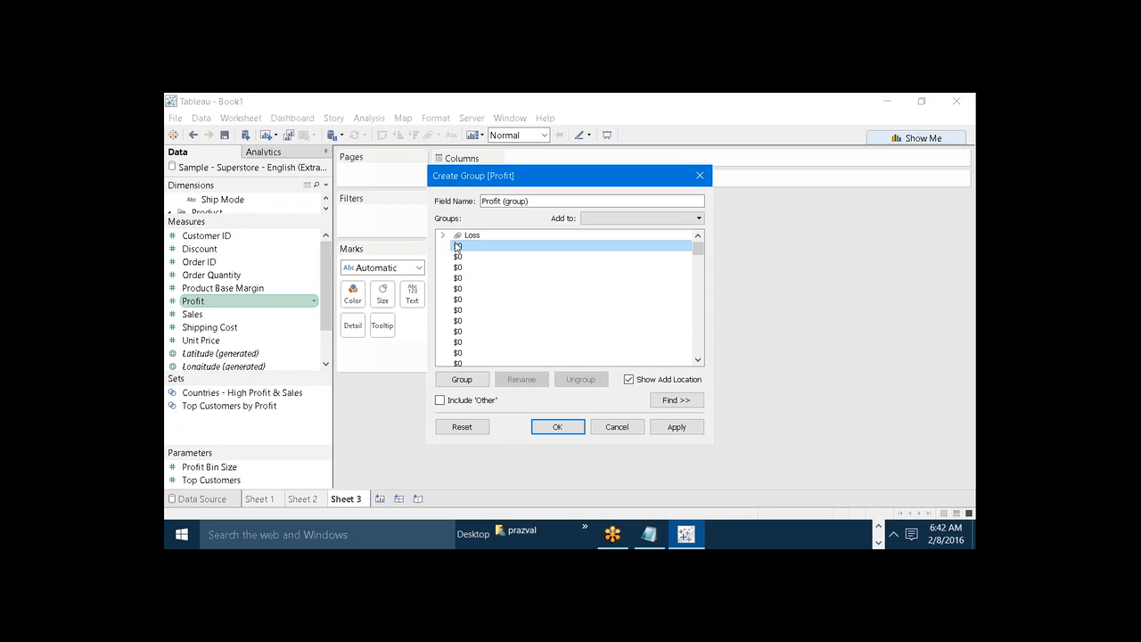
pyautogui.click(440, 400)
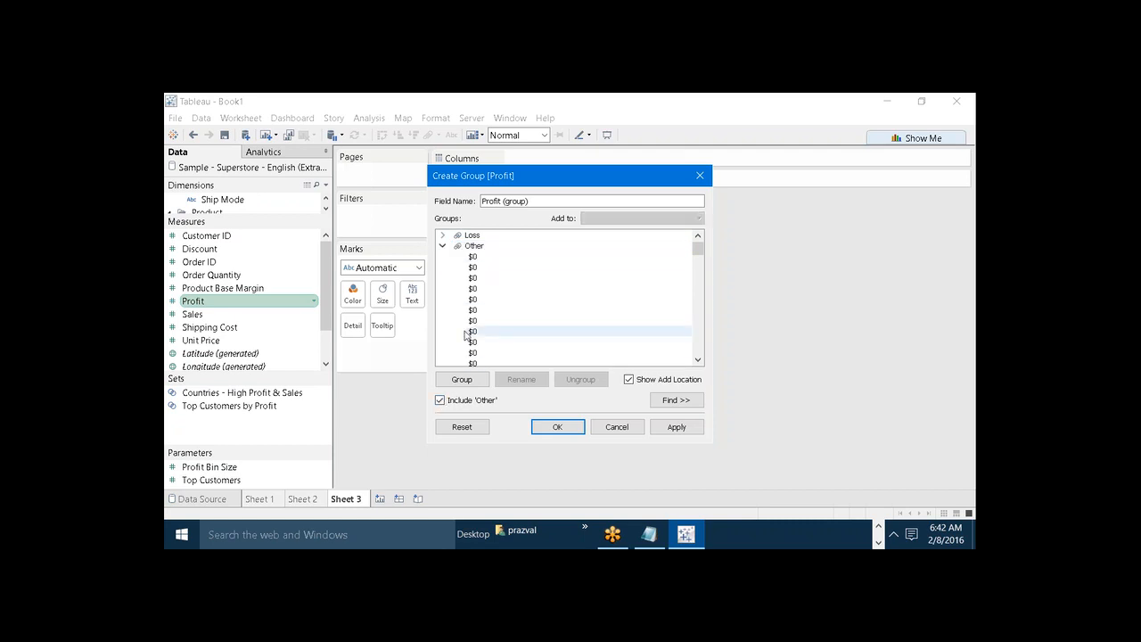
pyautogui.click(442, 247)
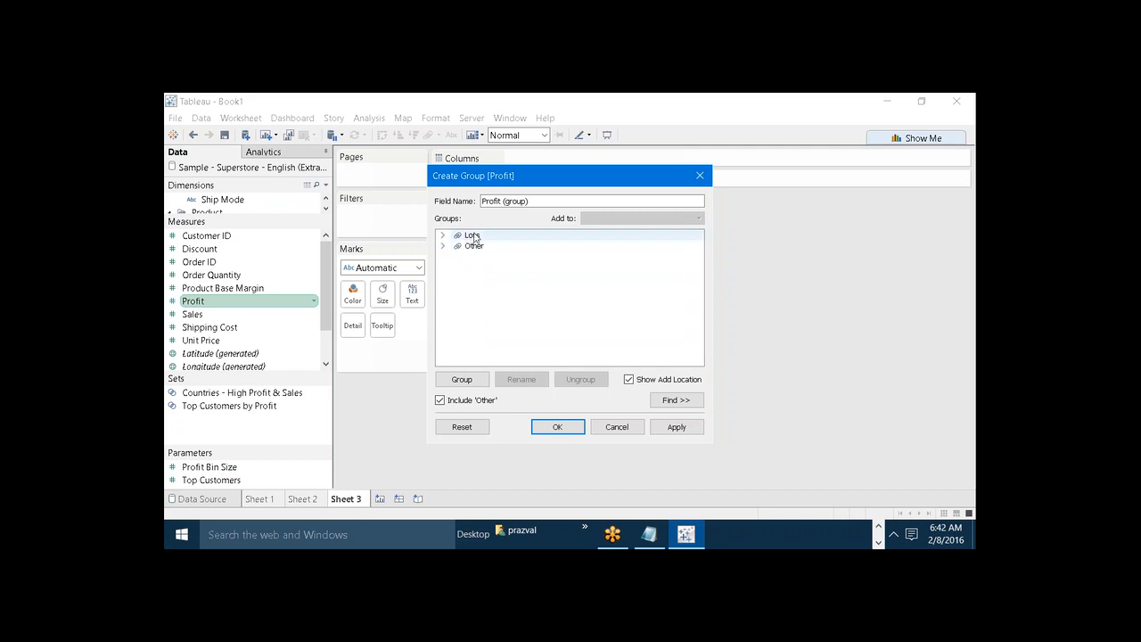
pyautogui.click(470, 248)
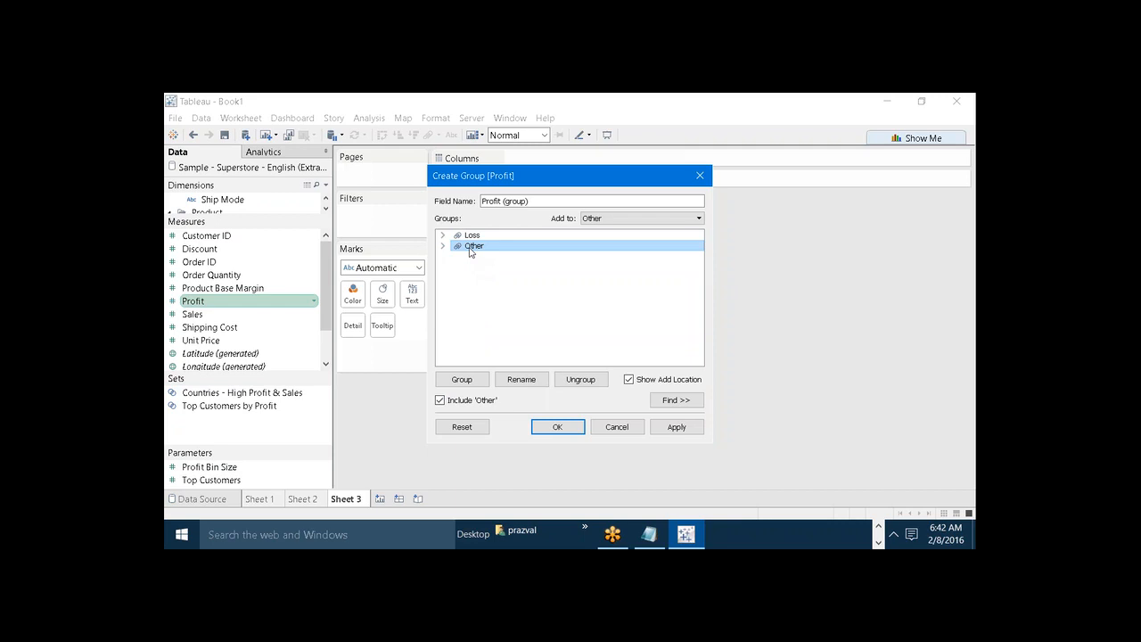
pyautogui.rightClick(470, 252)
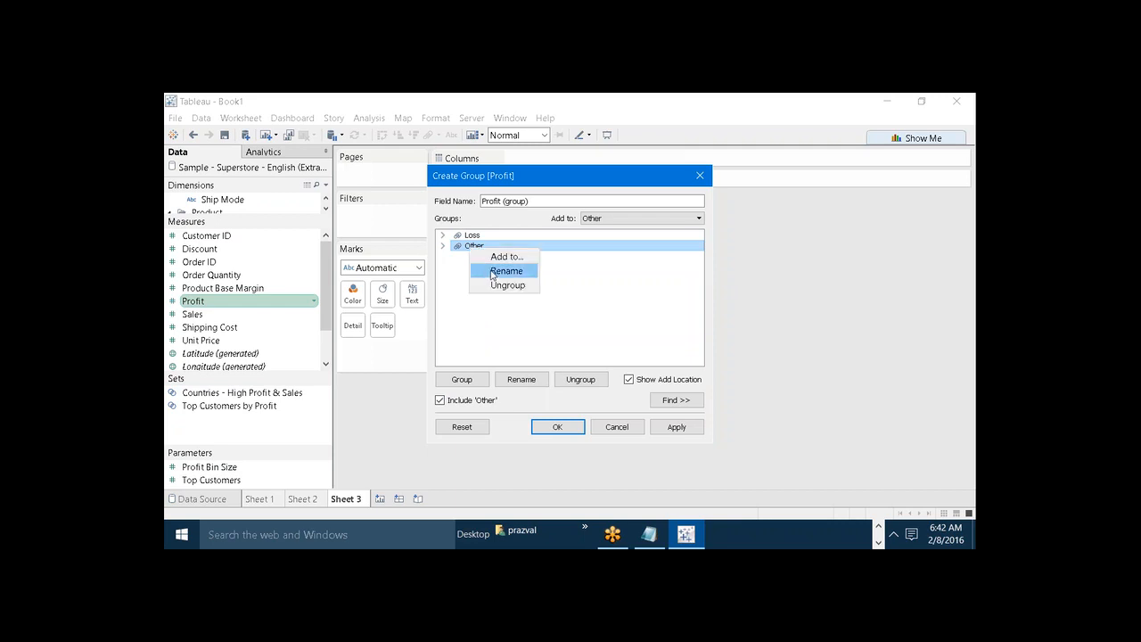
pyautogui.click(506, 271)
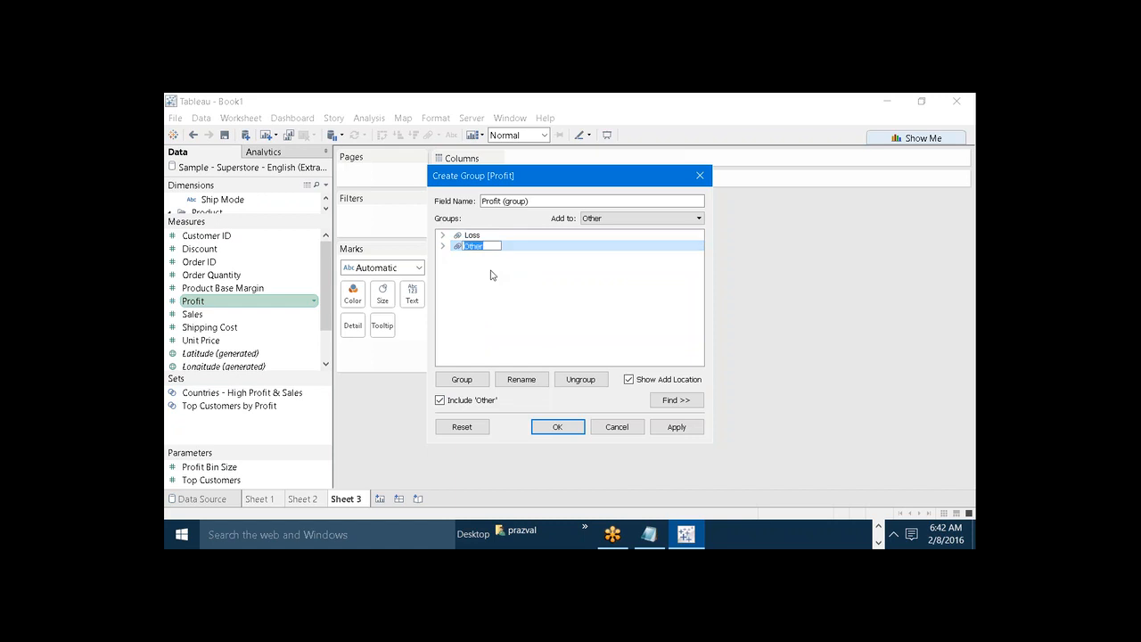
pyautogui.write('Profit')
pyautogui.click(679, 436)
pyautogui.click(557, 427)
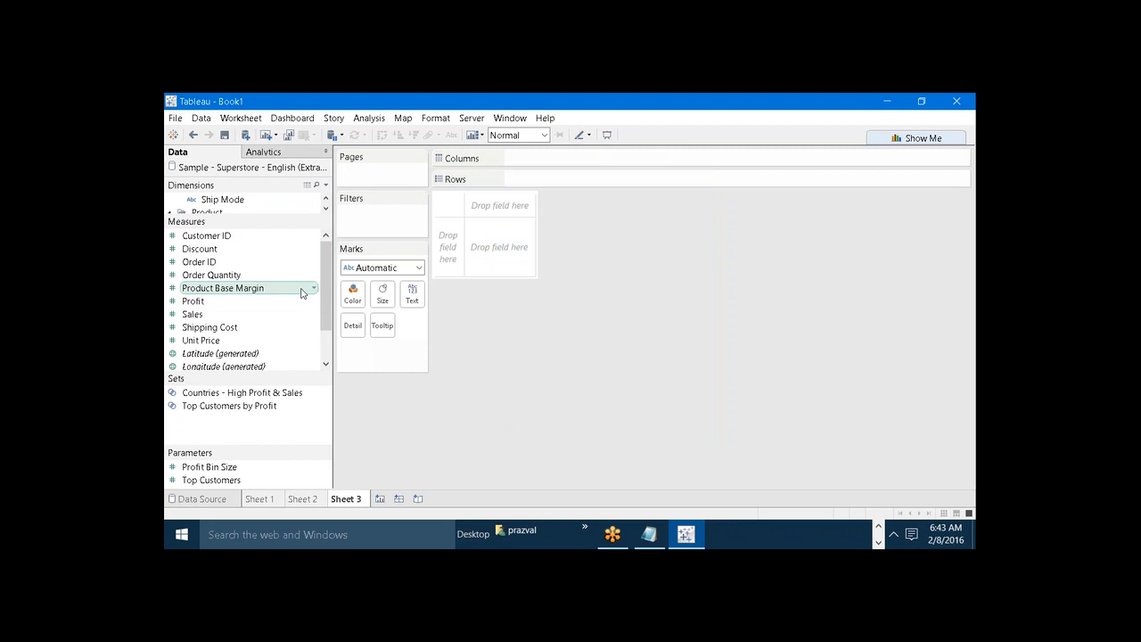
# Chart profit by sign by placing the Profit (group) dimension on Rows and the Profit measure on Columns
pyautogui.moveTo(272, 222); pyautogui.dragTo(270, 365)
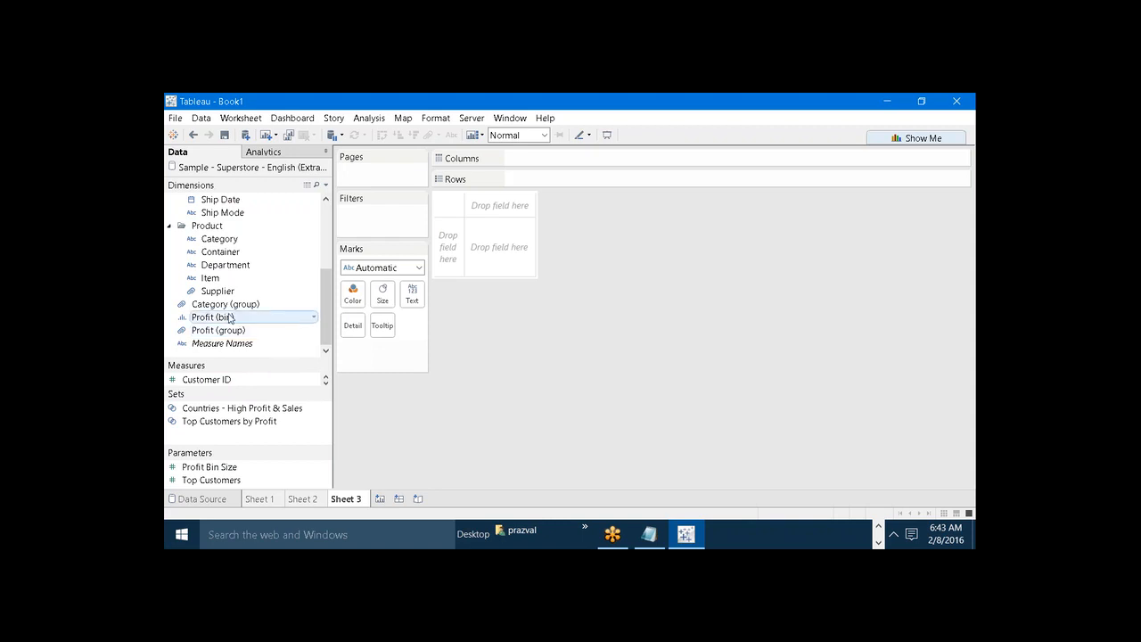
pyautogui.moveTo(214, 335)
pyautogui.mouseDown()
pyautogui.moveTo(426, 292)
pyautogui.moveTo(570, 214)
pyautogui.moveTo(573, 178)
pyautogui.mouseUp()
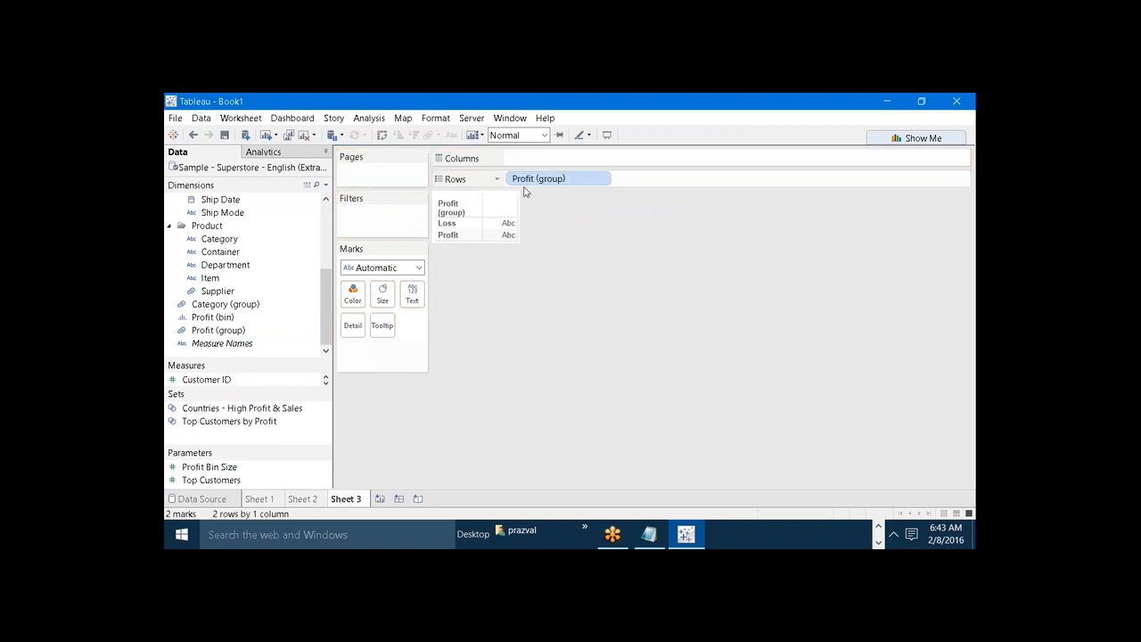
pyautogui.moveTo(302, 360); pyautogui.dragTo(258, 245)
pyautogui.moveTo(193, 329); pyautogui.dragTo(535, 162)
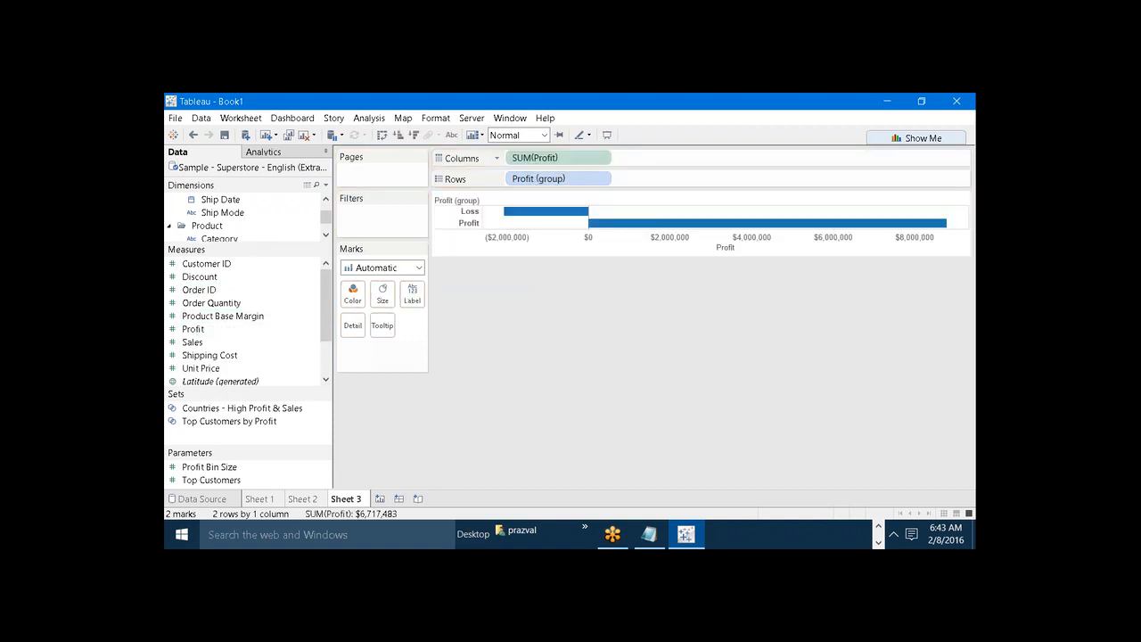
# Show mark labels on the profit bars and express the values as a percentage of the table
pyautogui.click(452, 135)
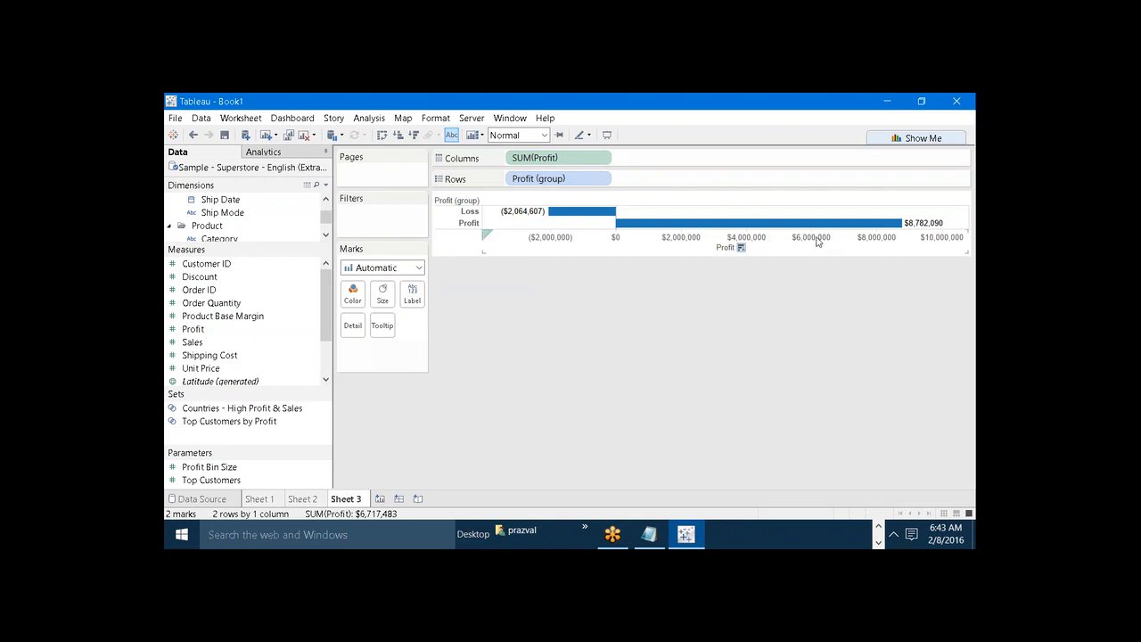
pyautogui.moveTo(607, 216)
pyautogui.click(368, 118)
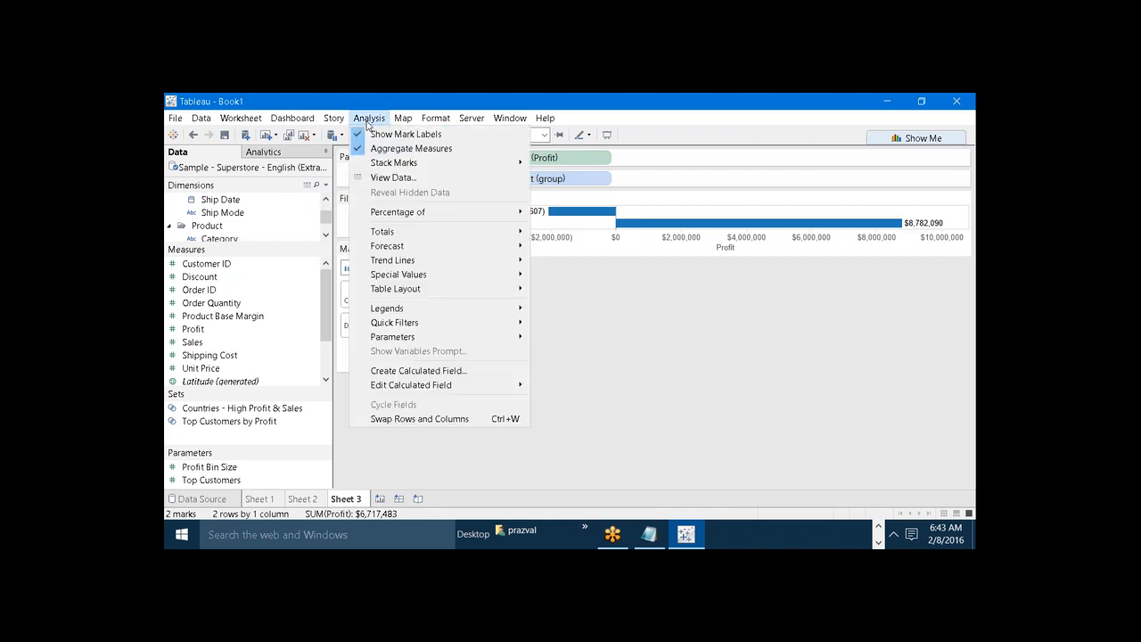
pyautogui.moveTo(517, 214)
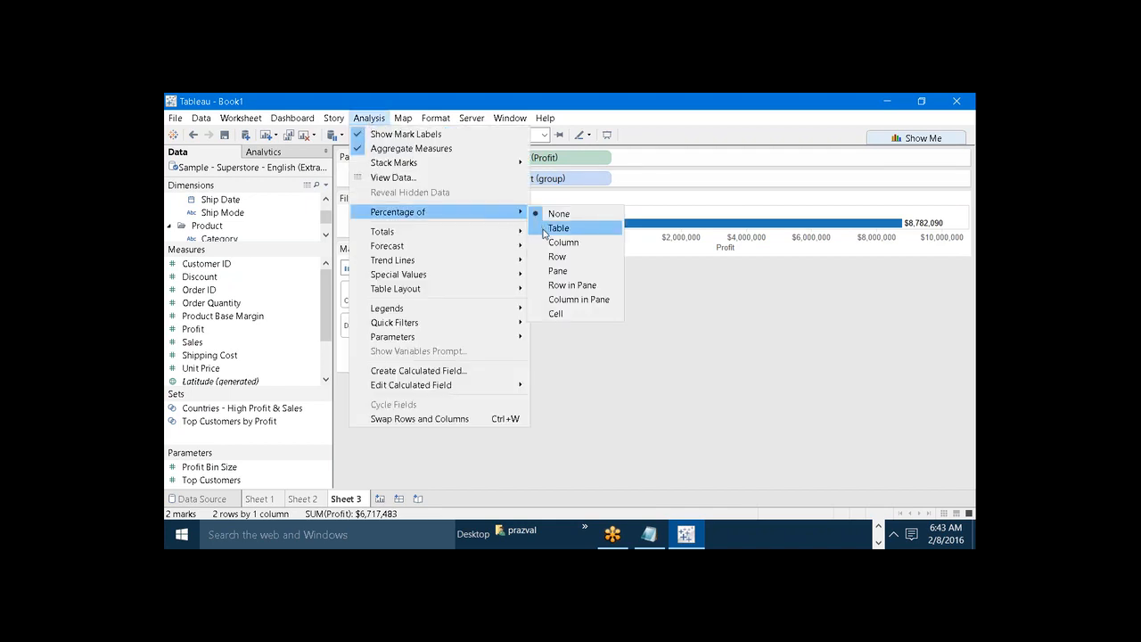
pyautogui.click(546, 229)
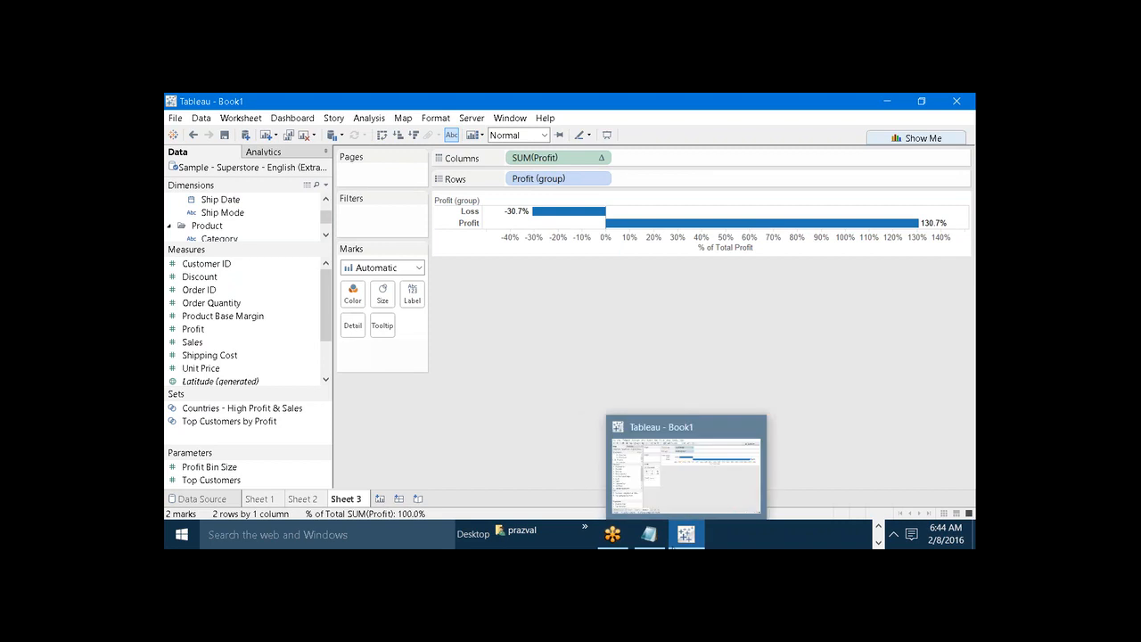
# Switch to the Notepad notes, move them clear of the chart, and add a "Task:-" heading with the line "top 10 countries"
pyautogui.click(648, 535)
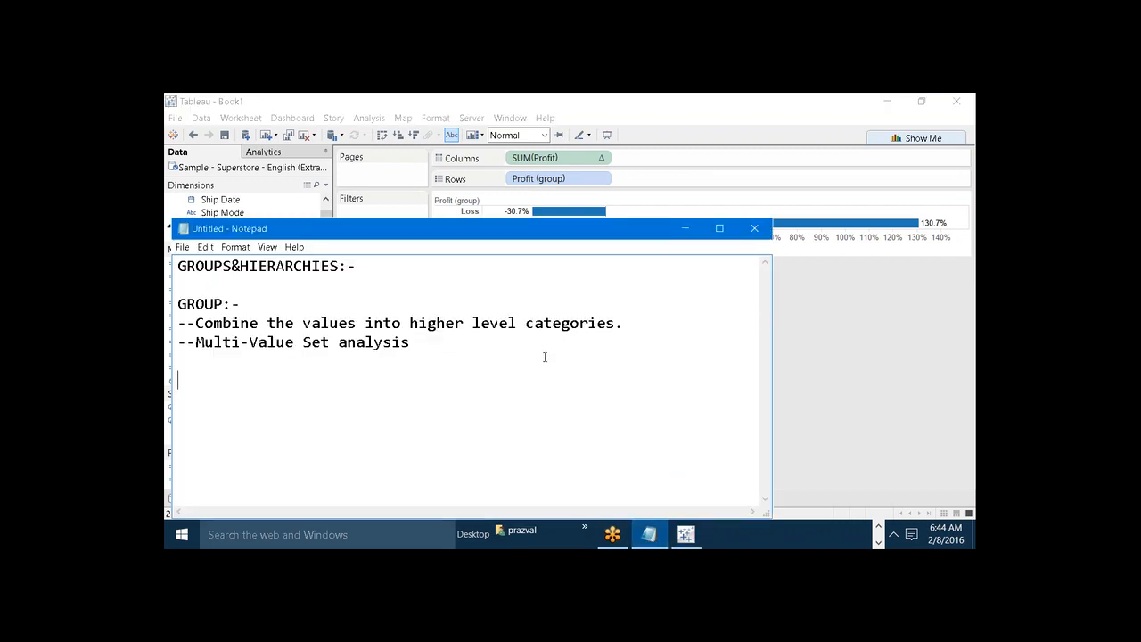
pyautogui.moveTo(489, 242); pyautogui.dragTo(818, 285)
pyautogui.write('Ta')
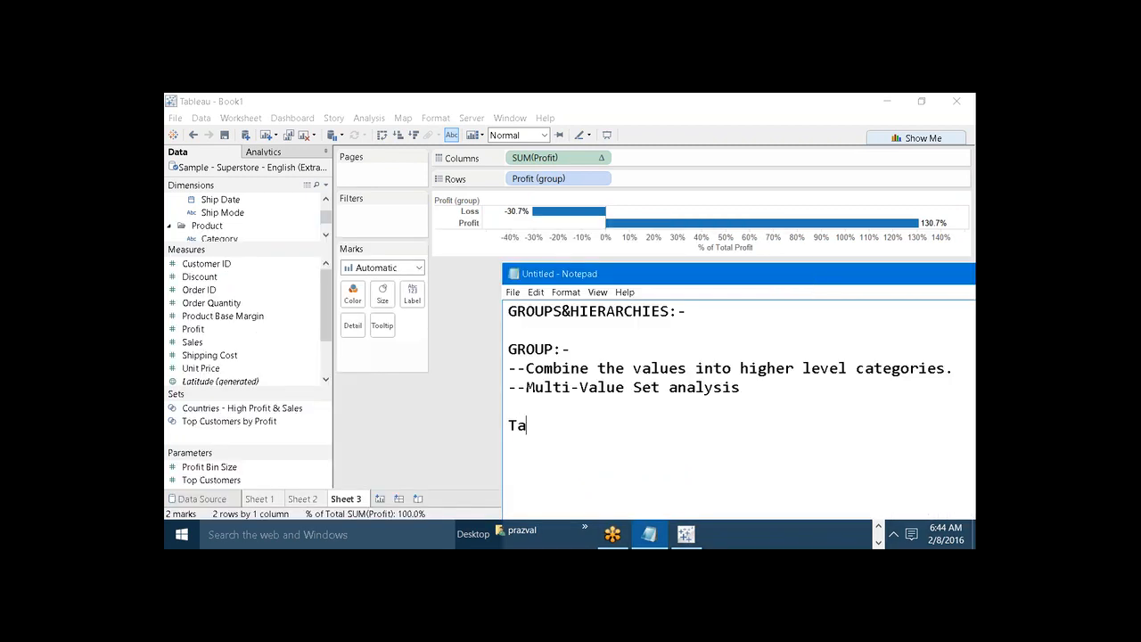
pyautogui.write('sk:-')
pyautogui.press('Return')
pyautogui.write('top 10 countries')
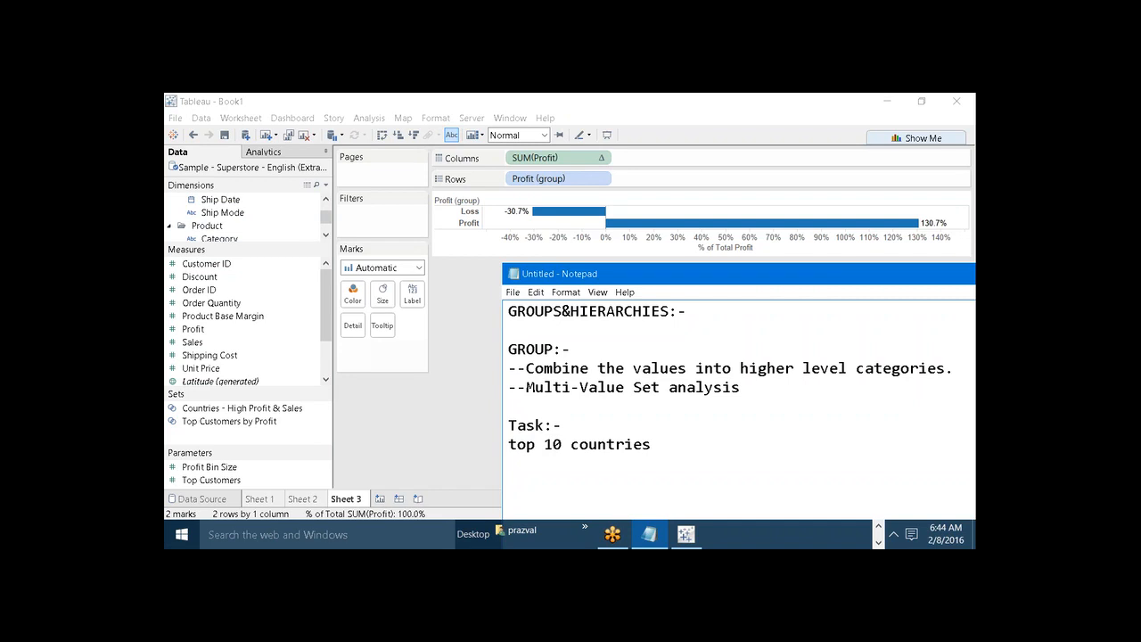
# Add the task lines "top 1--4 -->group1", "top 5--8 -->group2" and "top 9--10 -->group3" to the notes
pyautogui.press('Return')
pyautogui.write('top 1--4  -->group1')
pyautogui.press('Return')
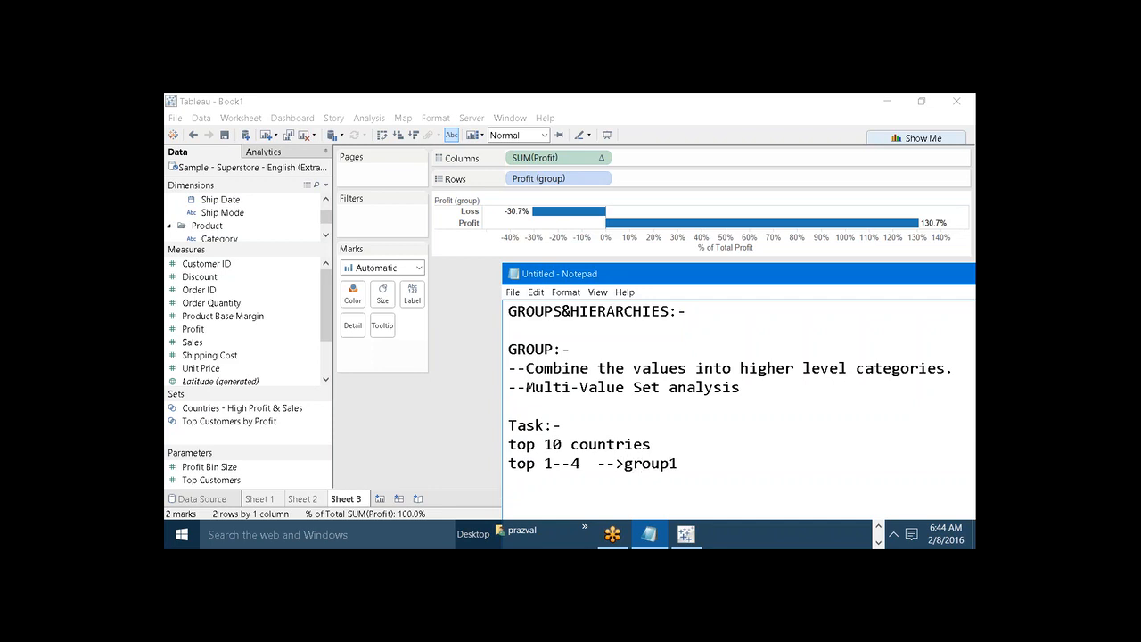
pyautogui.write('top 5--8')
pyautogui.press('BackSpace')
pyautogui.write('-->group2')
pyautogui.press('Return')
pyautogui.write('top ')
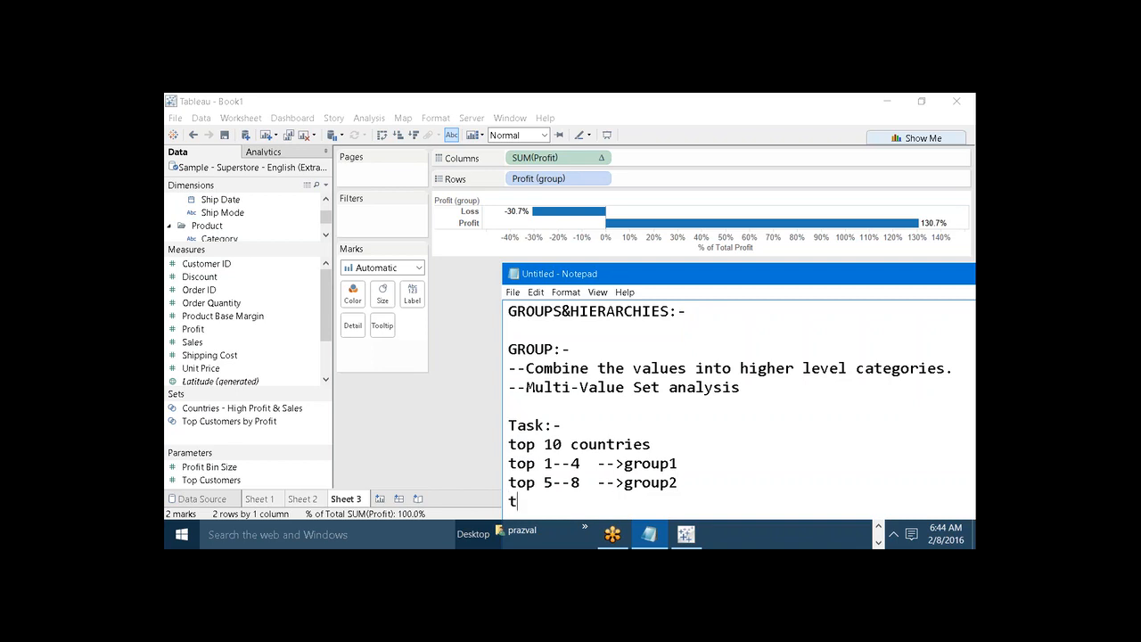
pyautogui.write('9--10 -->group3')
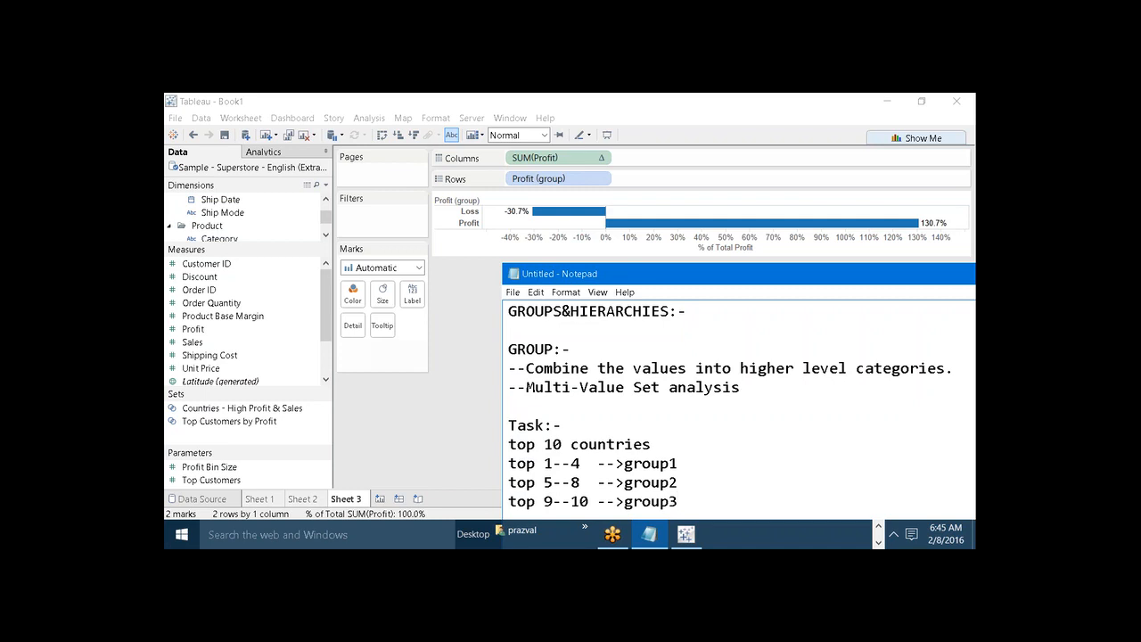
# Reposition the notes, switch back to Tableau and create a new worksheet
pyautogui.moveTo(778, 267); pyautogui.dragTo(600, 214)
pyautogui.click(836, 218)
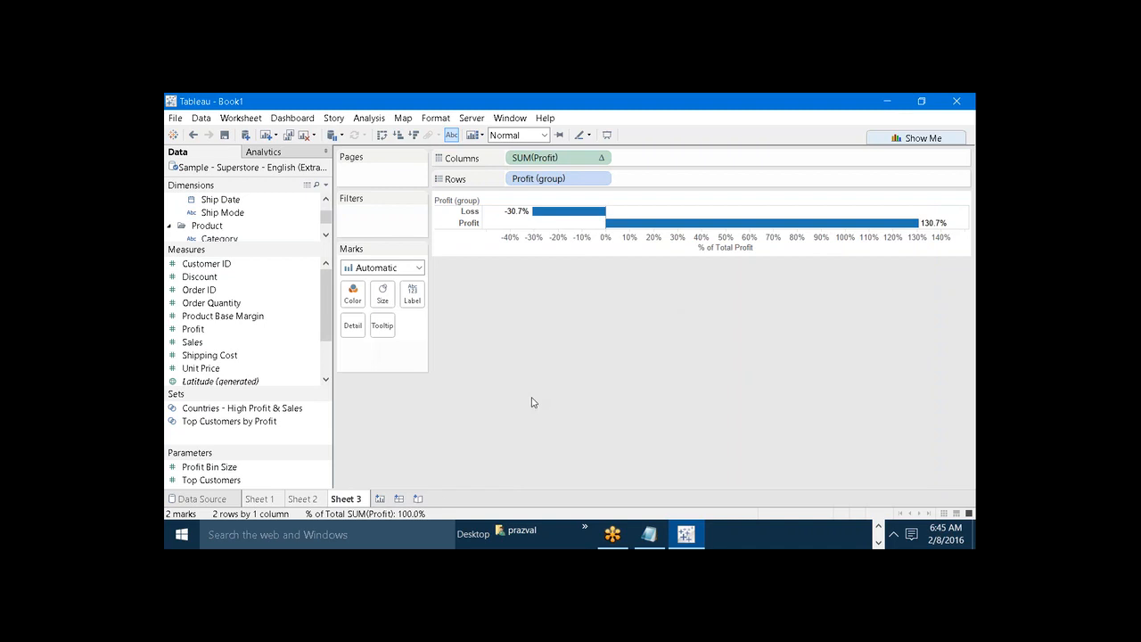
pyautogui.click(380, 499)
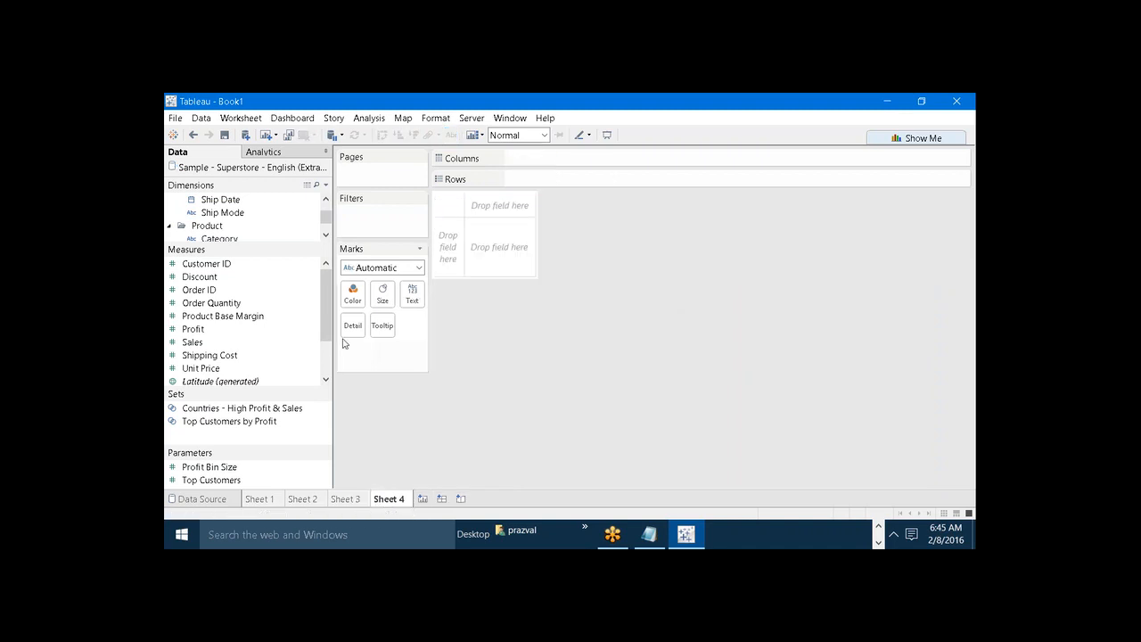
# Enlarge the Dimensions list, expand the Mapping items hierarchy and plot Country / Region on a map
pyautogui.moveTo(276, 250); pyautogui.dragTo(276, 373)
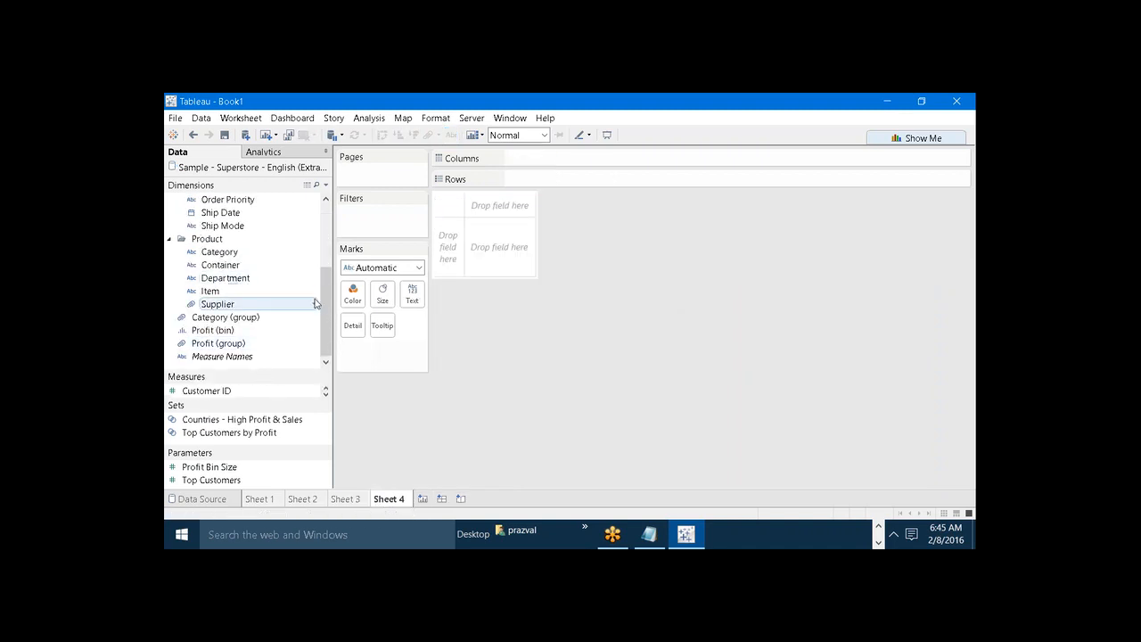
pyautogui.moveTo(331, 323); pyautogui.dragTo(328, 249)
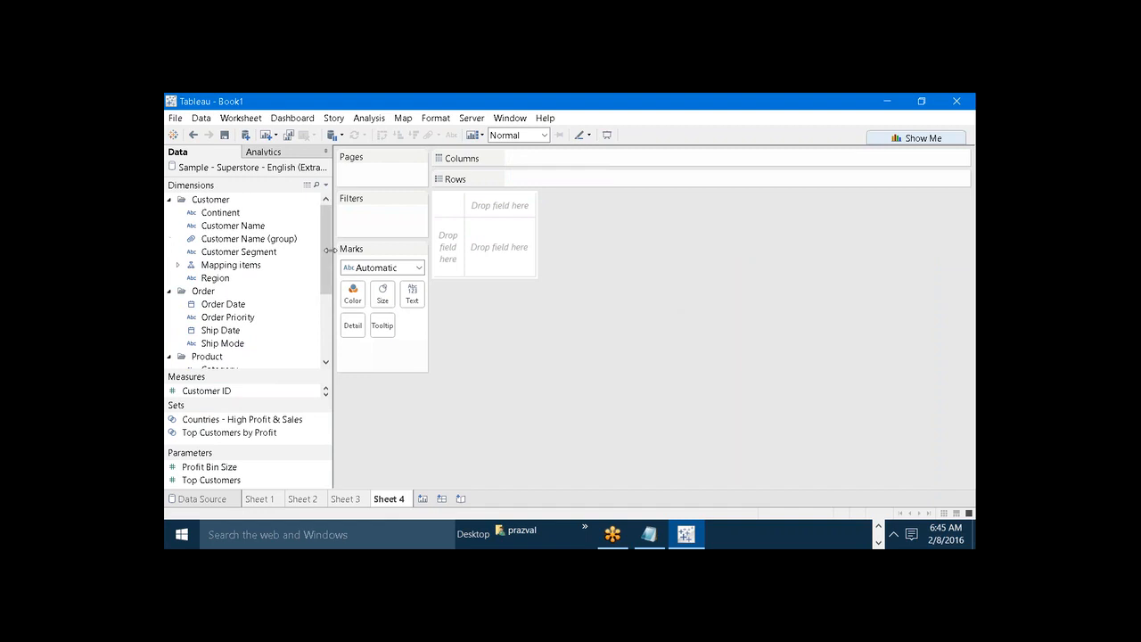
pyautogui.click(178, 265)
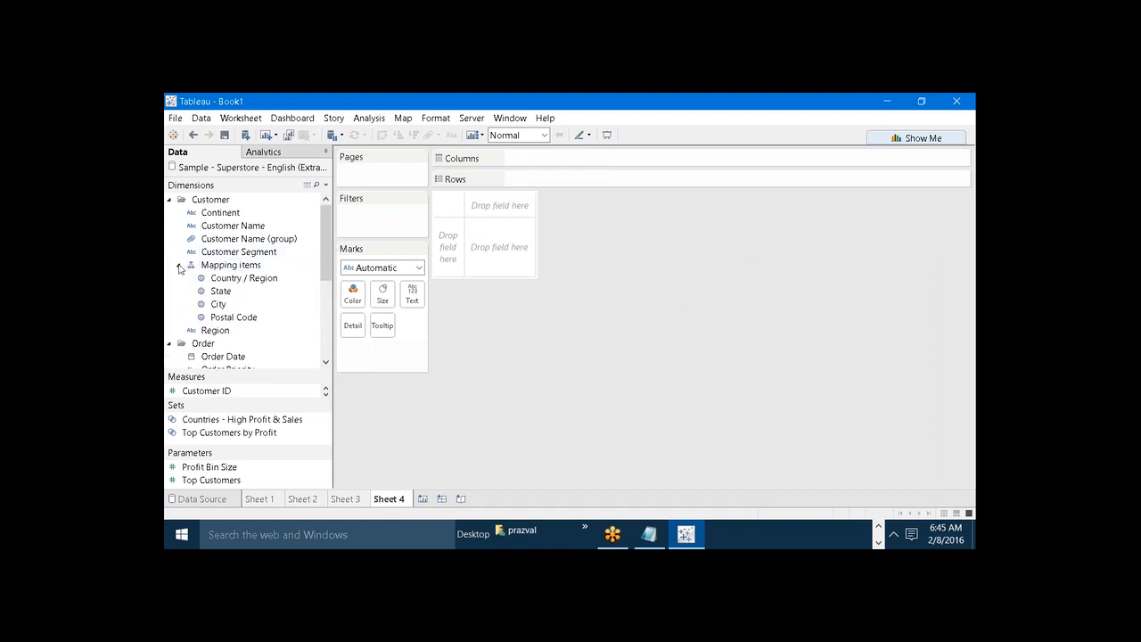
pyautogui.click(216, 279)
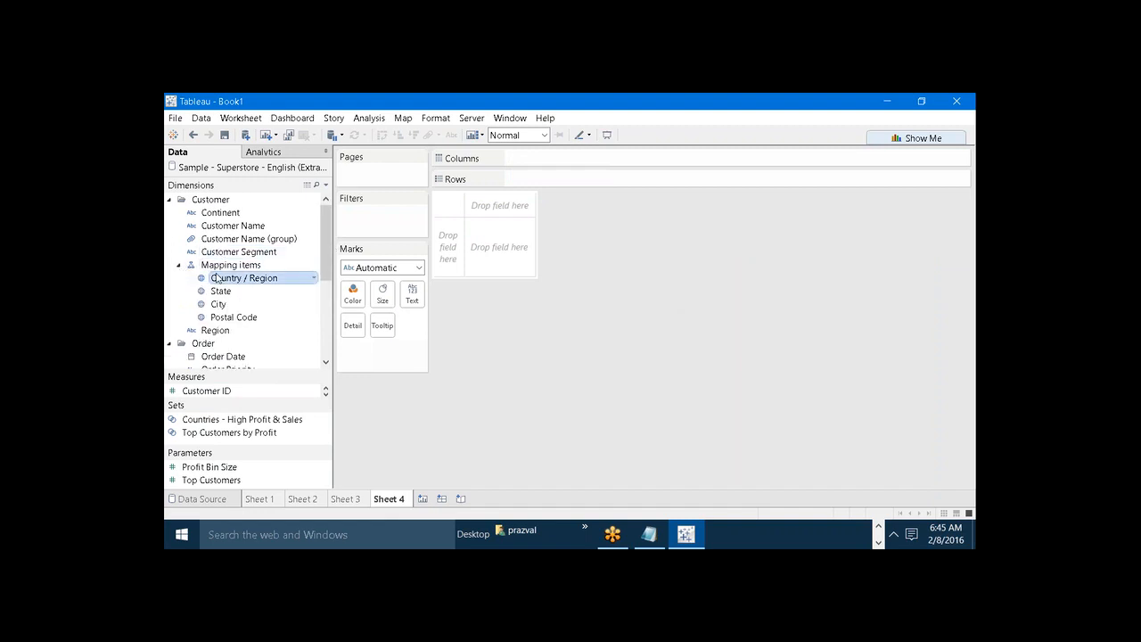
pyautogui.doubleClick(217, 279)
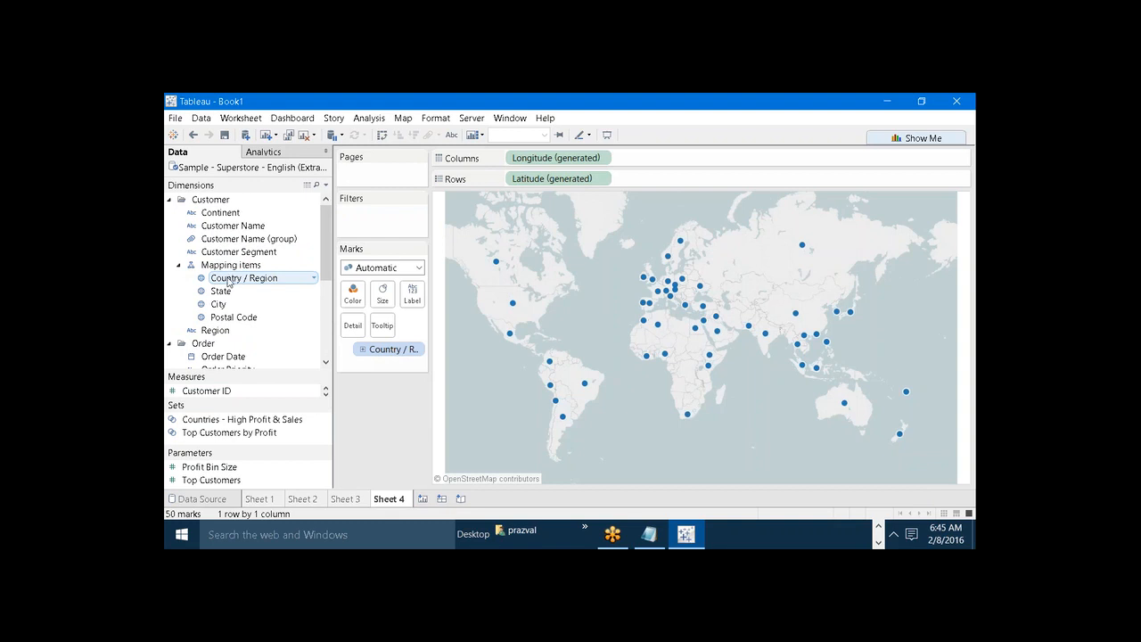
# Filter Country / Region to the top 10 by sum of Sales
pyautogui.moveTo(230, 278); pyautogui.dragTo(373, 221)
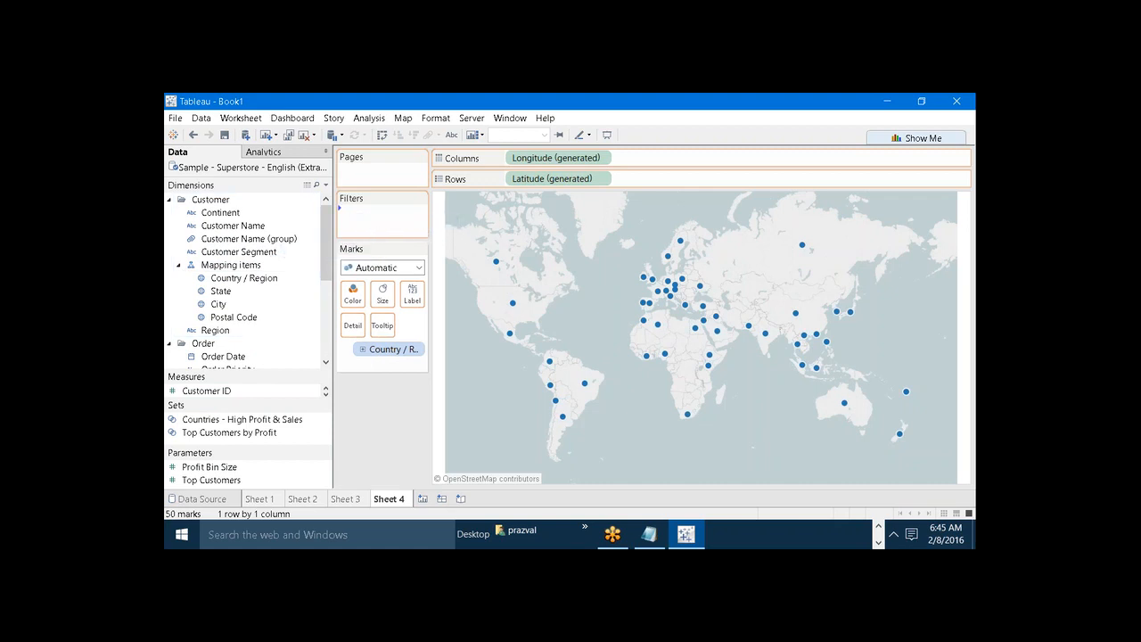
pyautogui.click(597, 147)
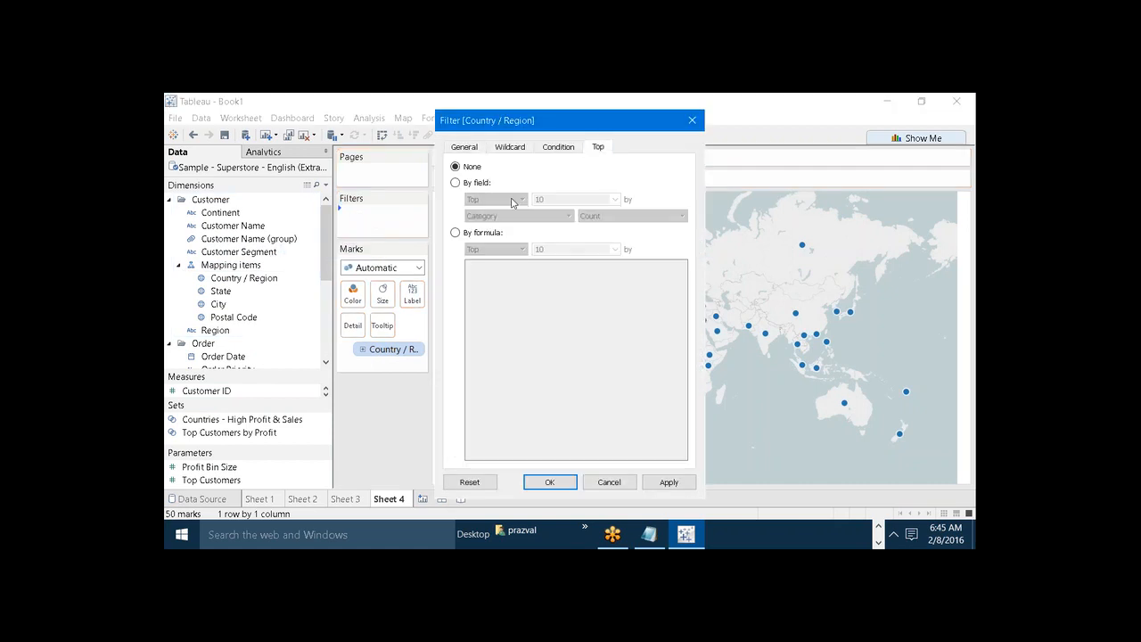
pyautogui.click(455, 183)
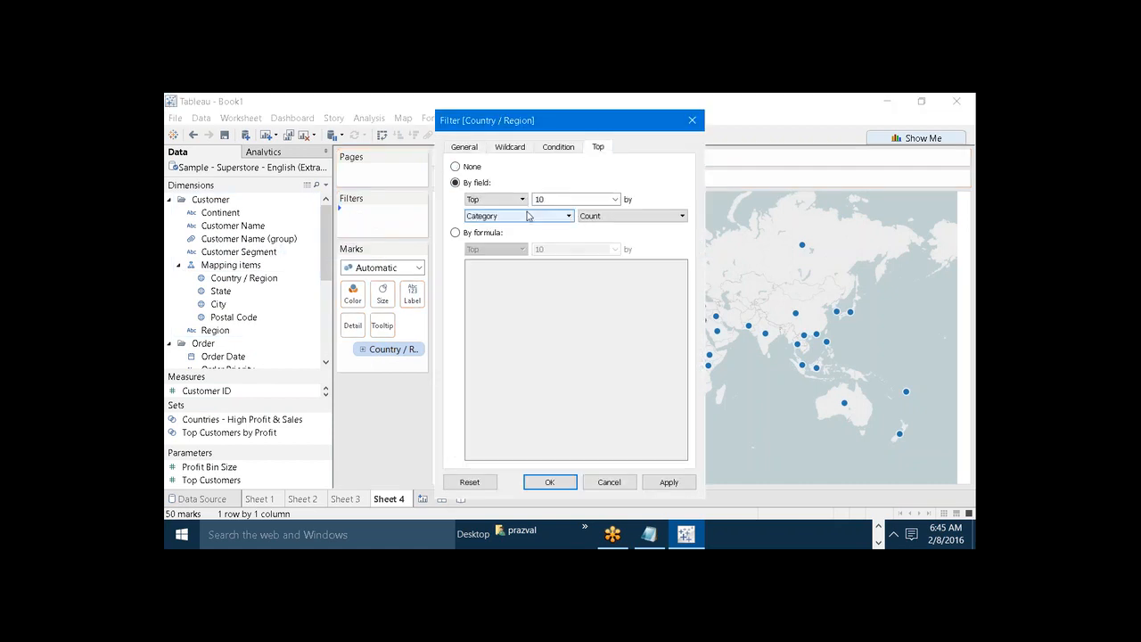
pyautogui.click(527, 216)
pyautogui.scroll(-2, 517, 406)
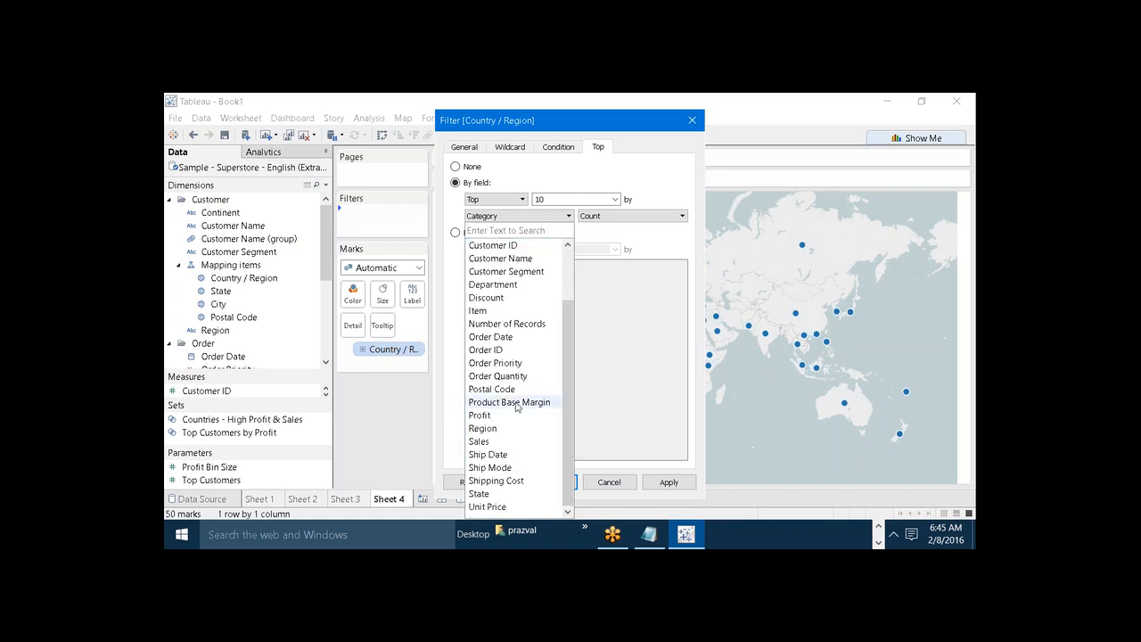
pyautogui.click(492, 442)
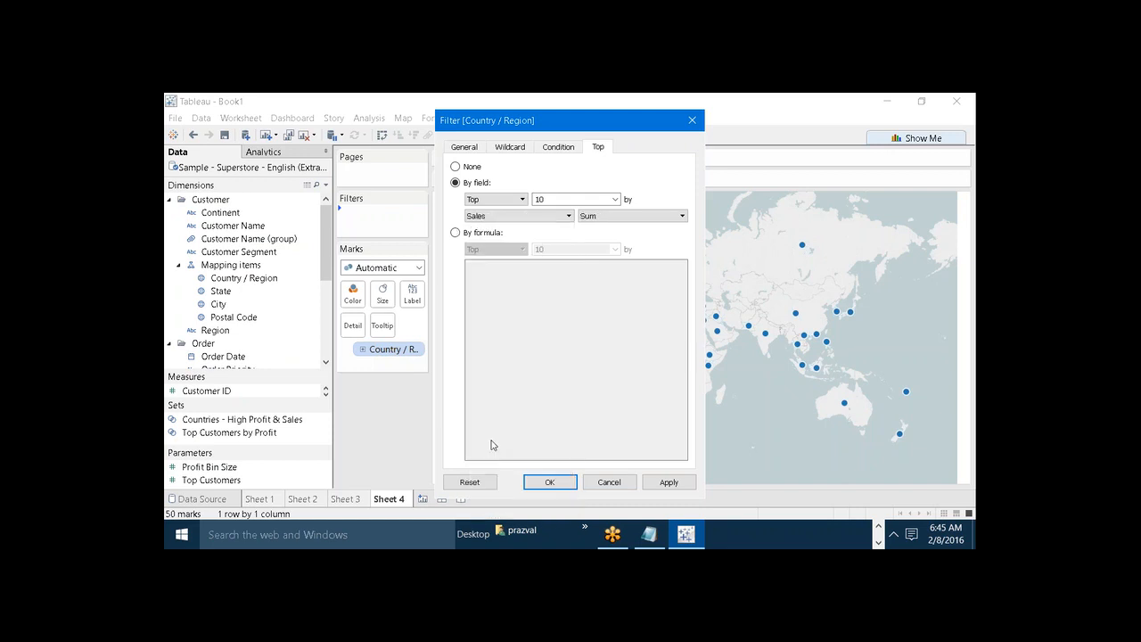
pyautogui.click(669, 482)
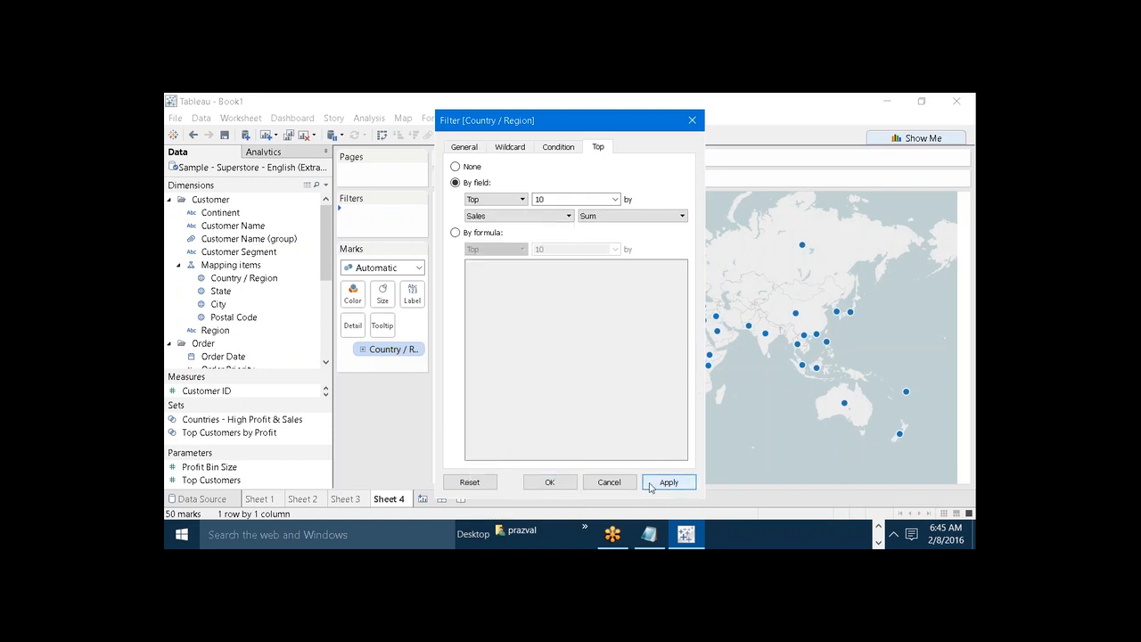
pyautogui.click(549, 482)
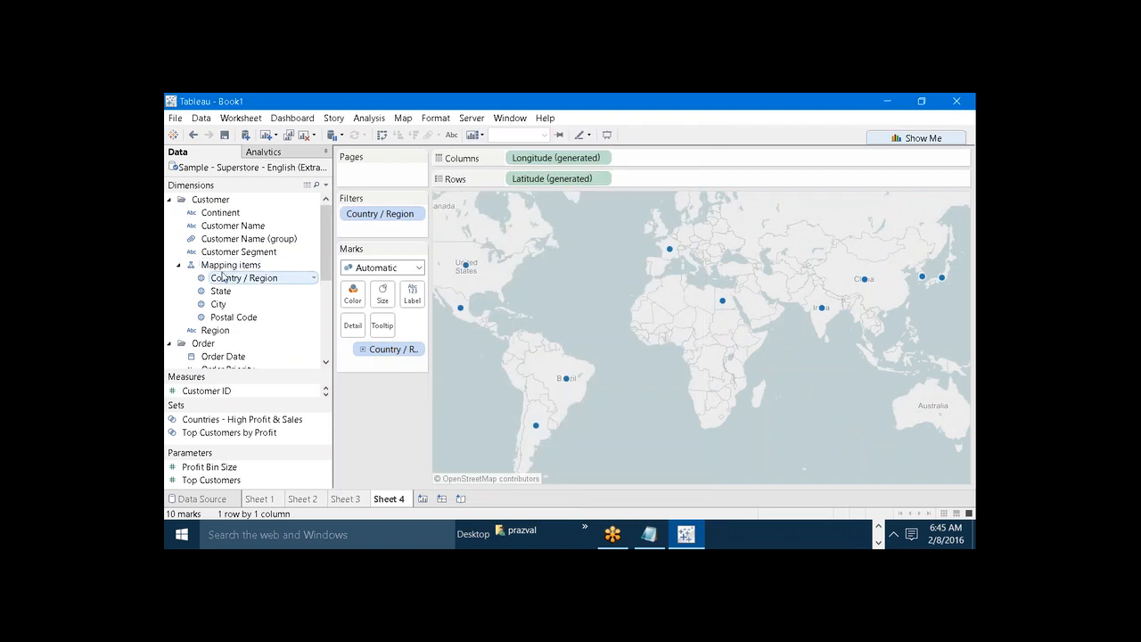
# Try colouring the map marks by Country / Region and take the extra field off the Marks card again
pyautogui.moveTo(243, 278); pyautogui.dragTo(353, 293)
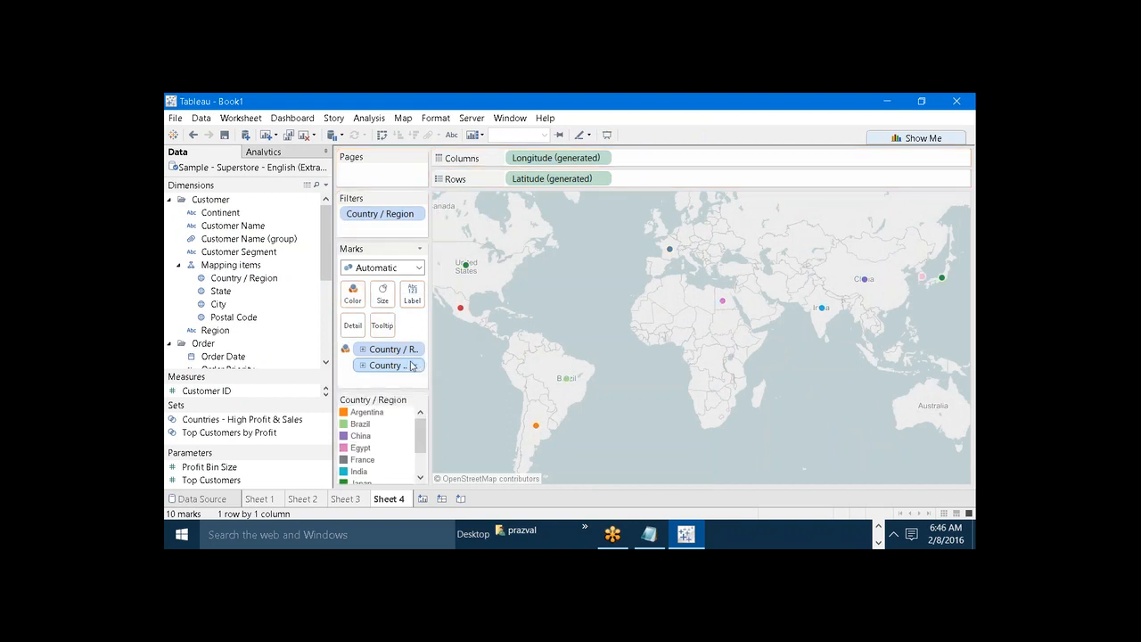
pyautogui.moveTo(405, 361); pyautogui.dragTo(312, 291)
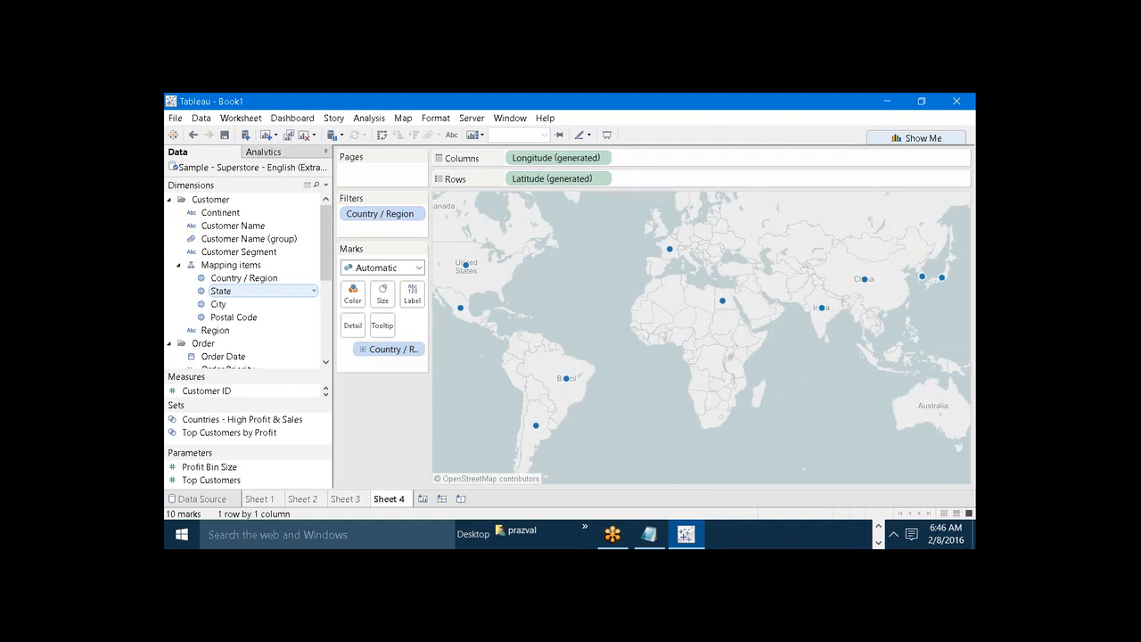
# Edit the Country / Region filter to take its top limit from a new parameter named TopN, with current value 10 and all values allowed
pyautogui.rightClick(367, 220)
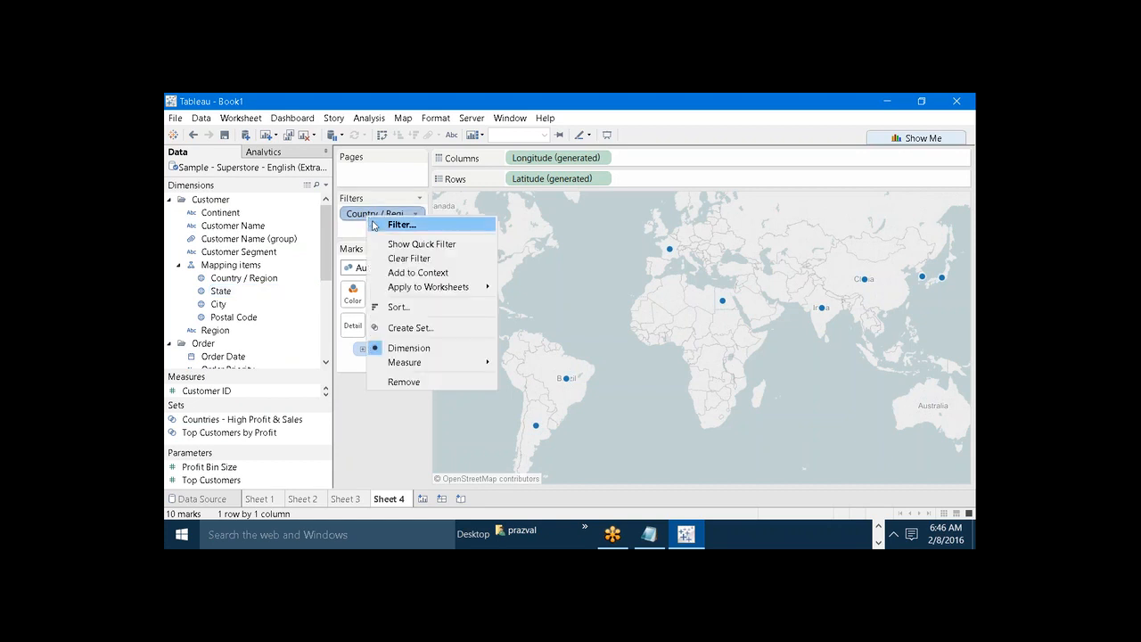
pyautogui.click(372, 224)
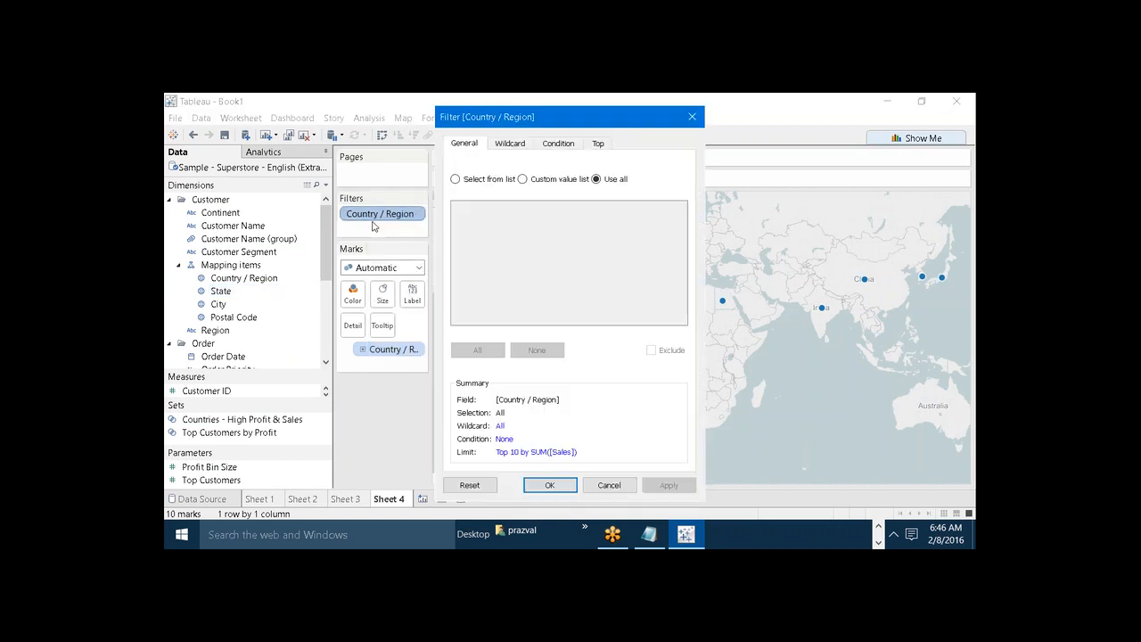
pyautogui.click(598, 147)
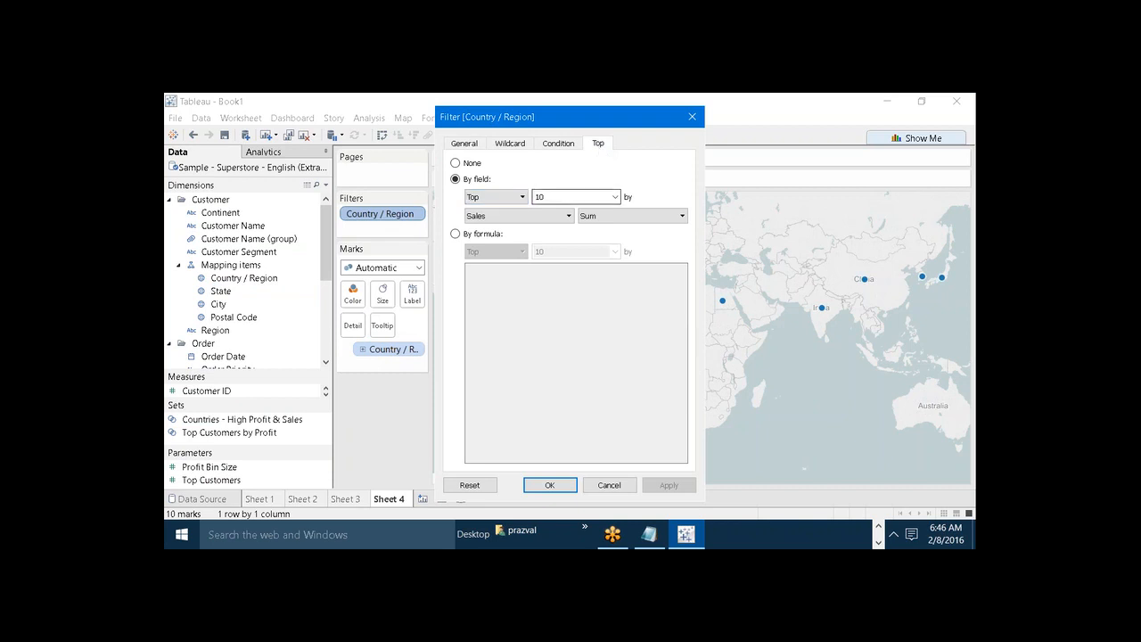
pyautogui.click(615, 196)
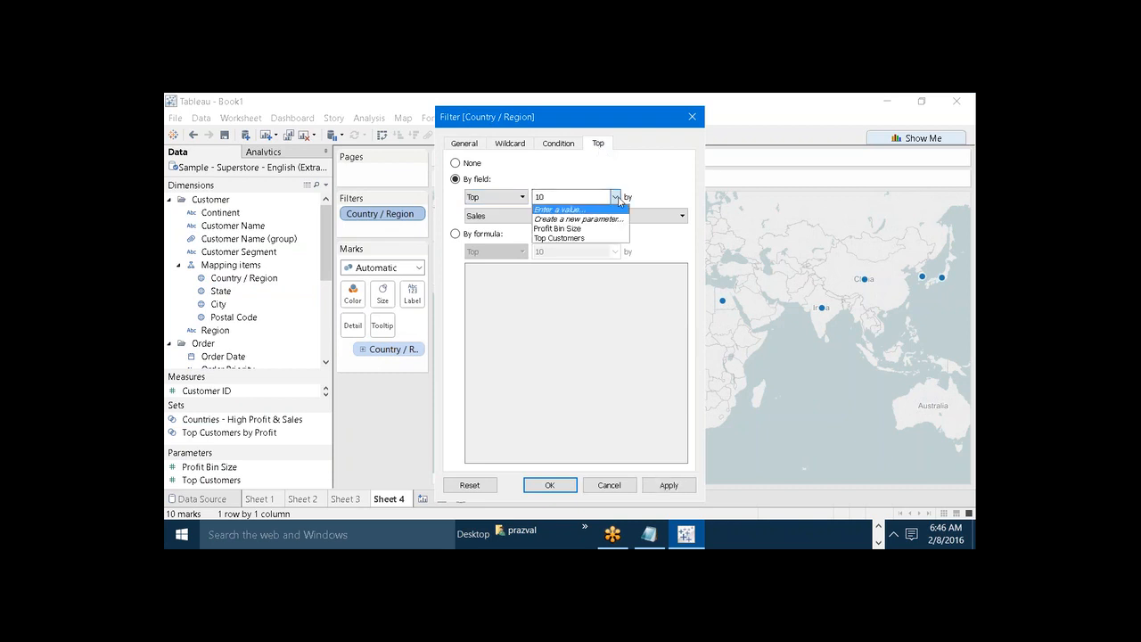
pyautogui.click(604, 219)
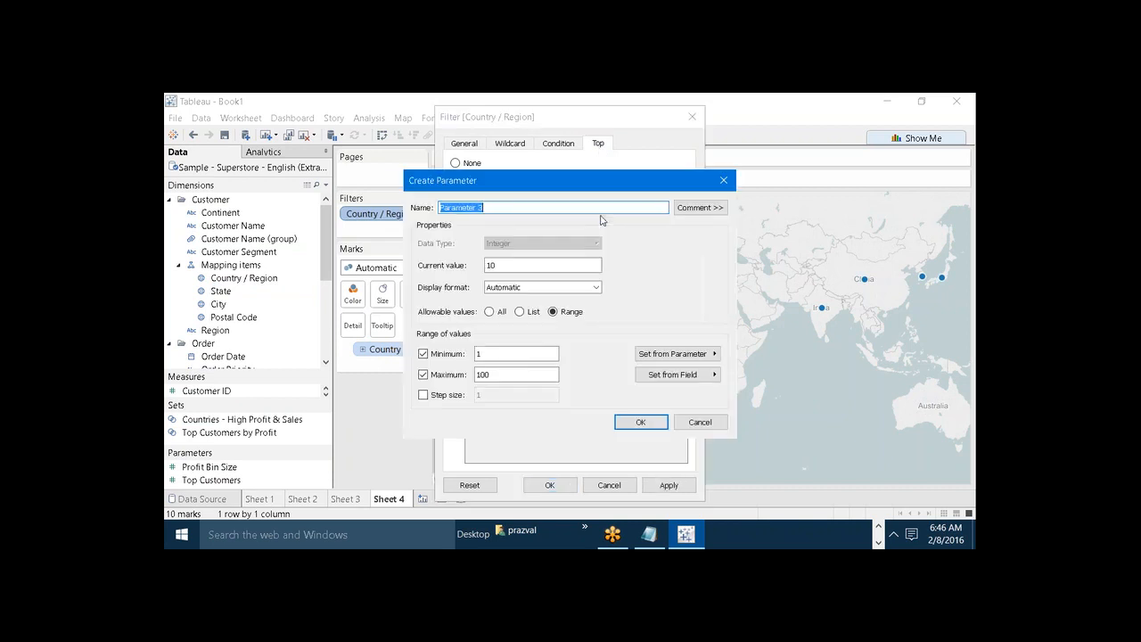
pyautogui.write('TopN')
pyautogui.click(490, 313)
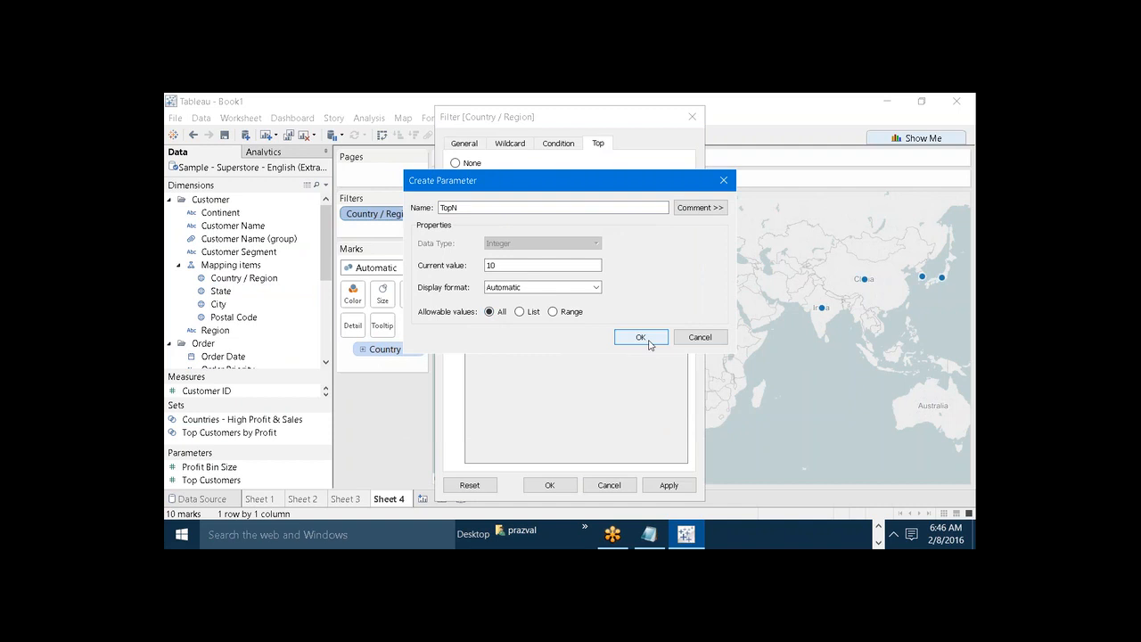
pyautogui.click(648, 342)
pyautogui.click(669, 485)
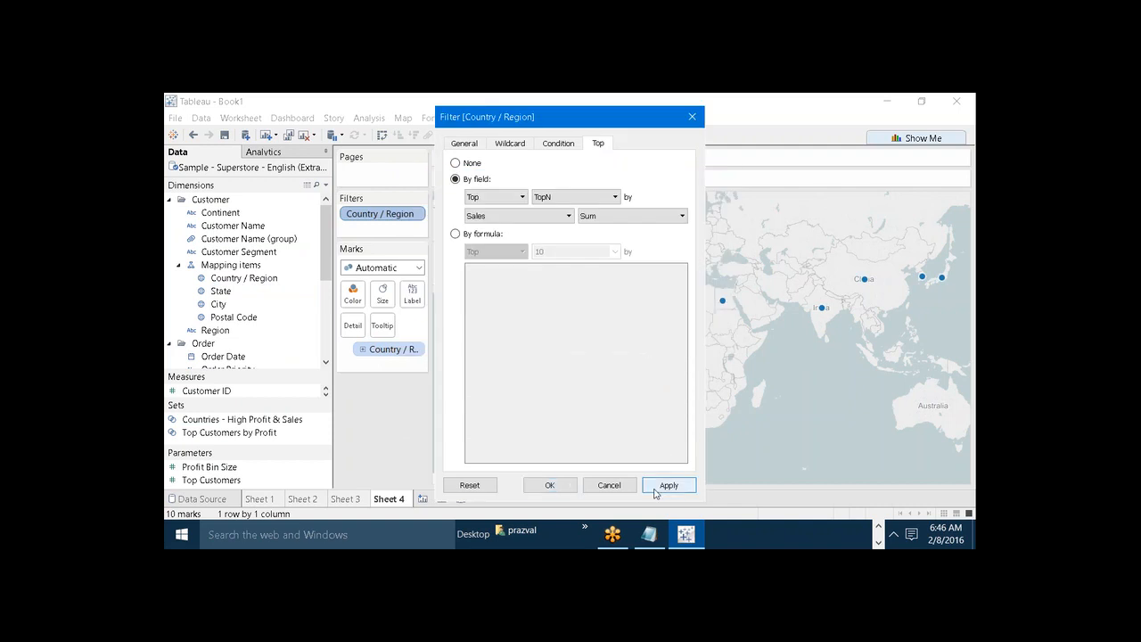
pyautogui.click(560, 491)
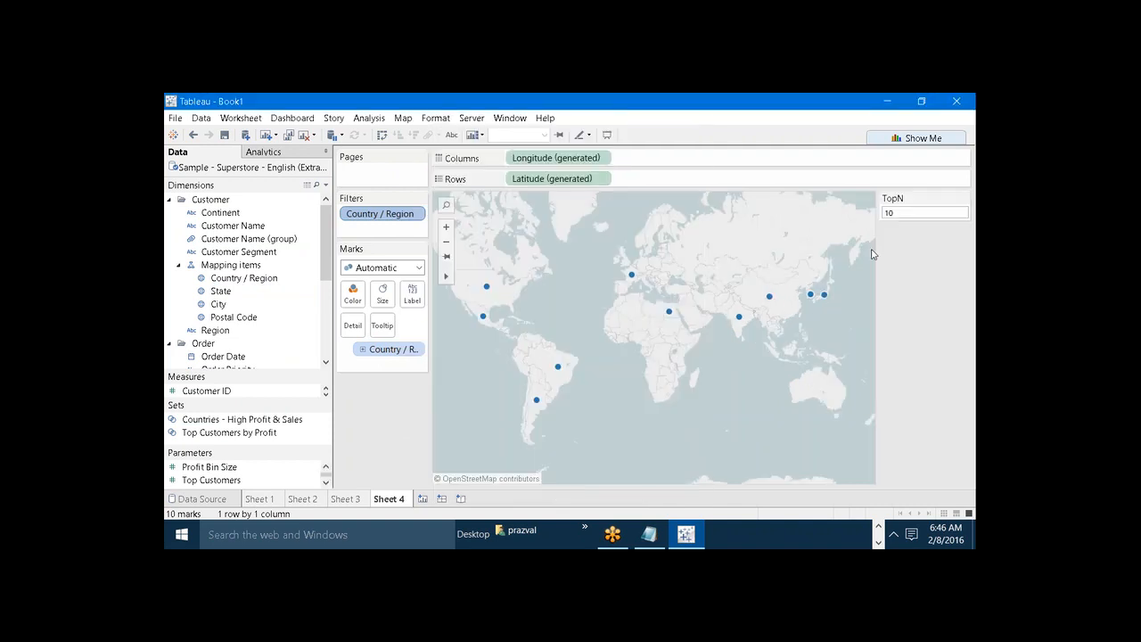
# Set the TopN parameter to 4
pyautogui.click(904, 214)
pyautogui.write('4')
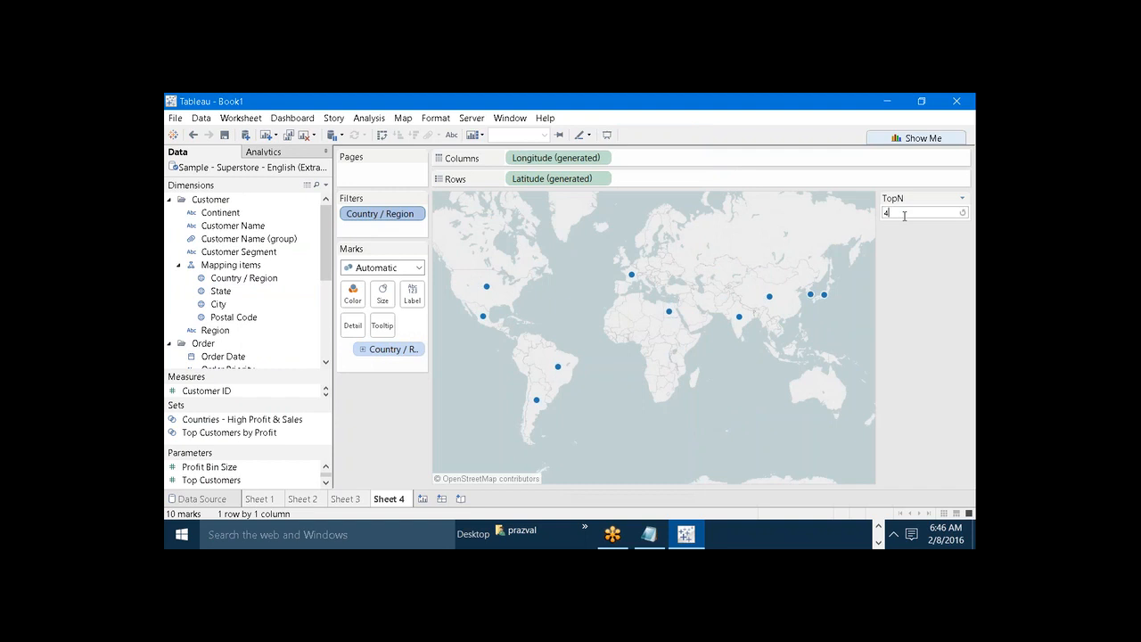
pyautogui.press('Return')
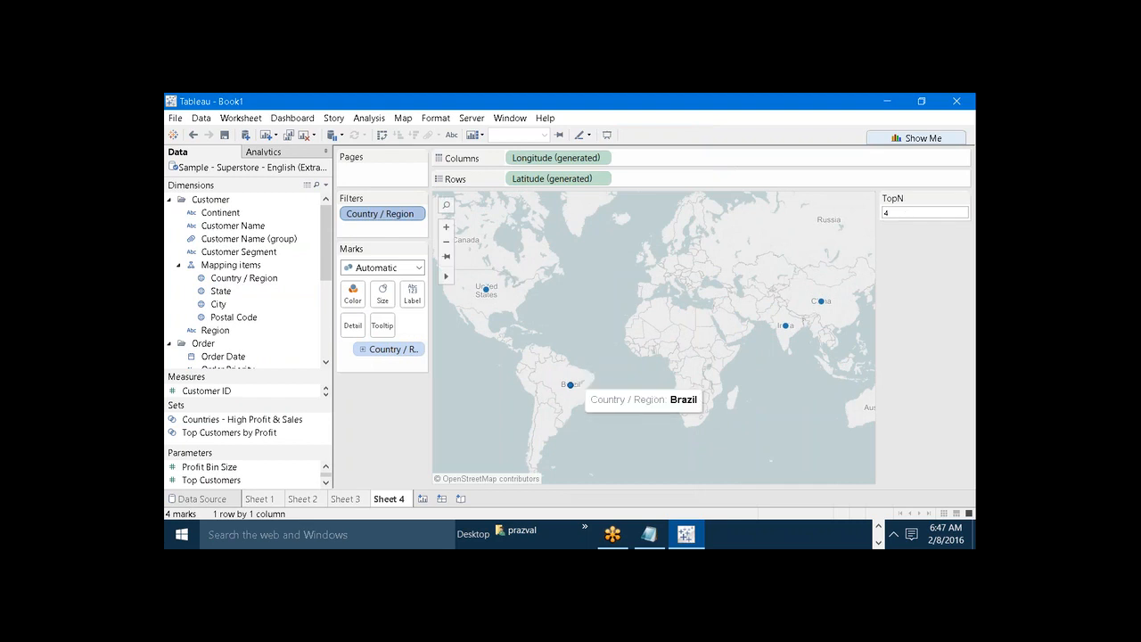
# Select Brazil, United States, India and China together on the map and group them
pyautogui.click(571, 387)
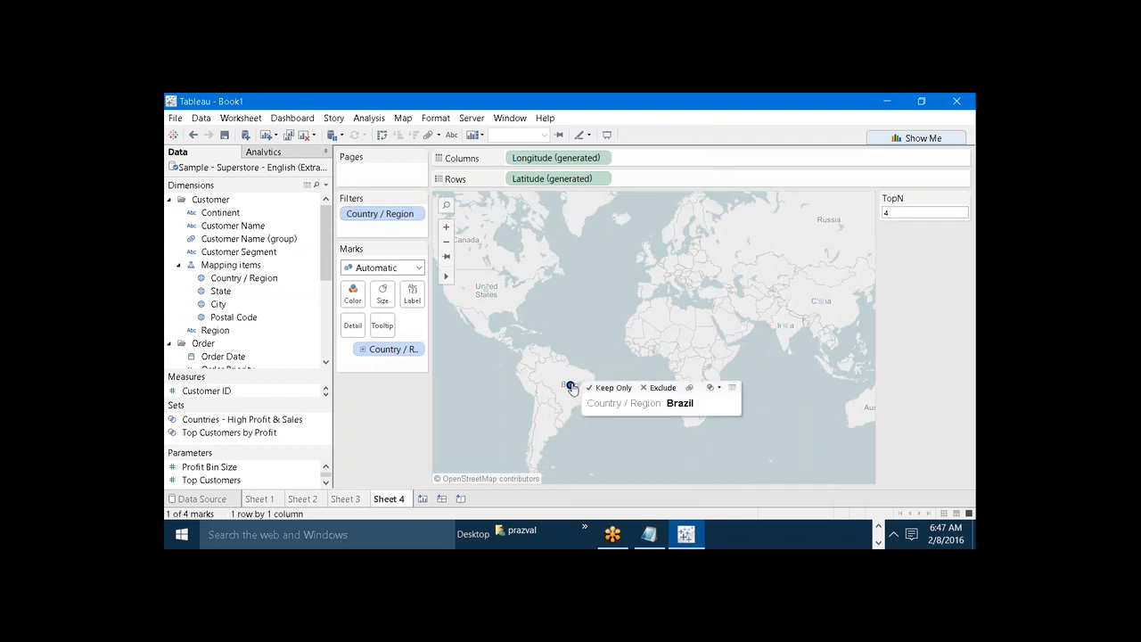
pyautogui.keyDown('ctrl'); pyautogui.click(486, 290); pyautogui.keyUp('ctrl')
pyautogui.keyDown('ctrl'); pyautogui.click(786, 326); pyautogui.keyUp('ctrl')
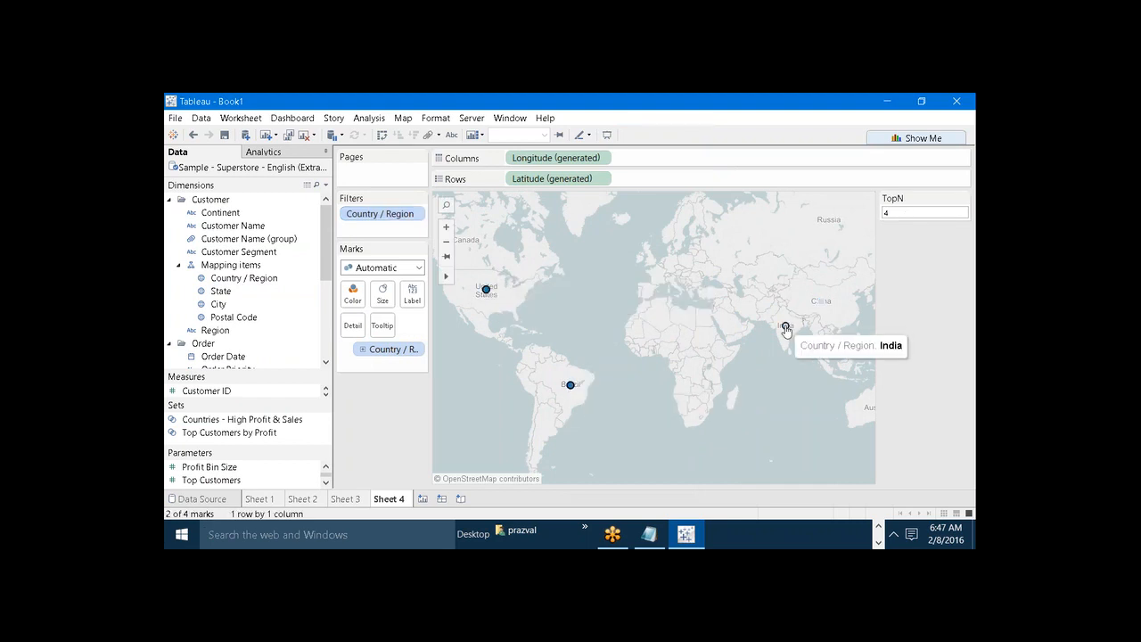
pyautogui.keyDown('ctrl'); pyautogui.click(821, 304); pyautogui.keyUp('ctrl')
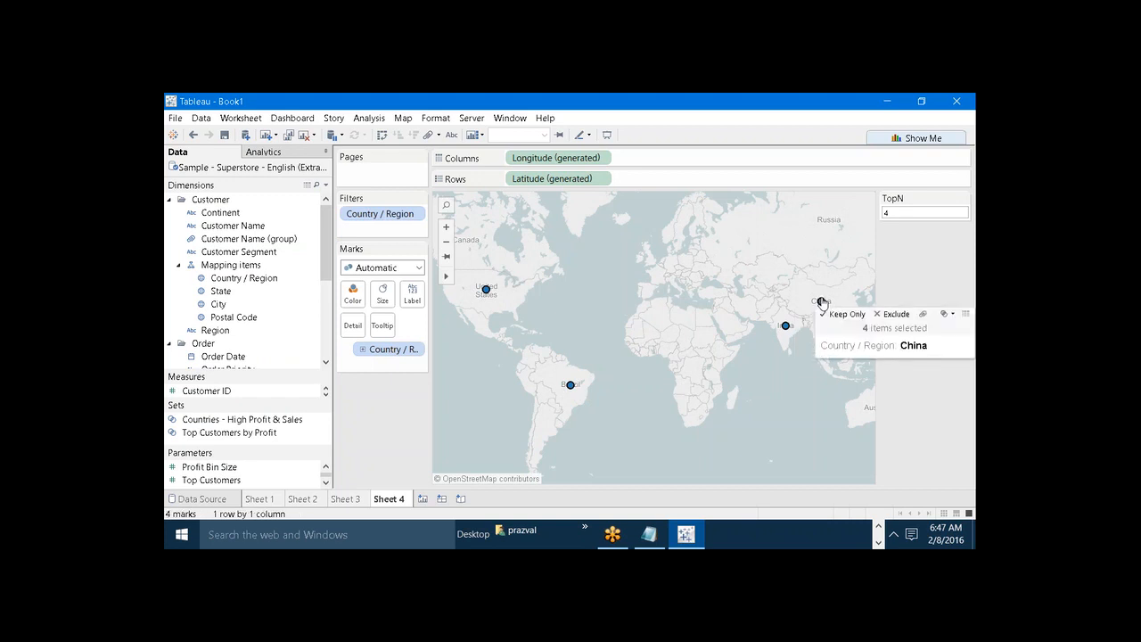
pyautogui.click(923, 315)
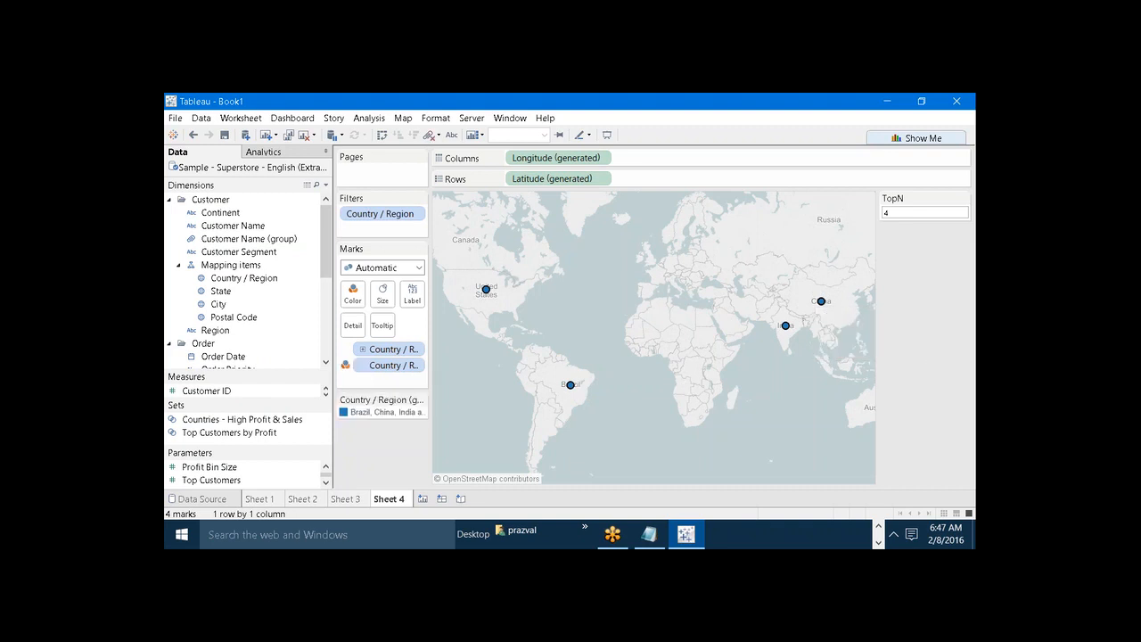
# Set the TopN parameter to 8 and enlarge the map marks
pyautogui.click(832, 381)
pyautogui.write('8')
pyautogui.press('Return')
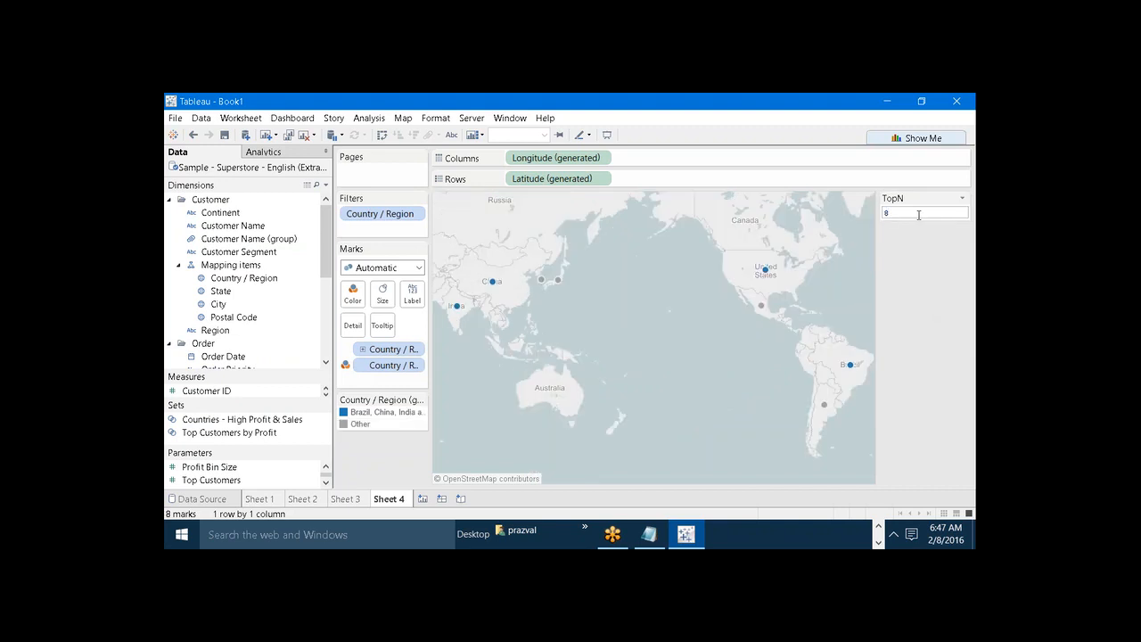
pyautogui.click(382, 294)
pyautogui.moveTo(402, 321); pyautogui.dragTo(433, 323)
pyautogui.click(594, 354)
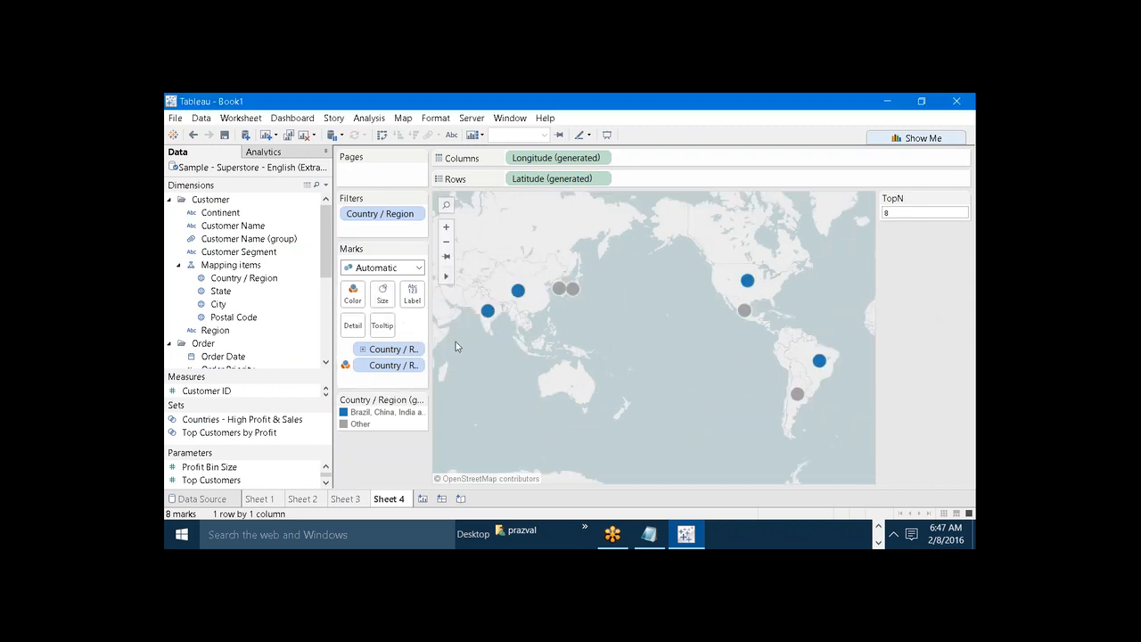
# Change the alias of the Brazil, China, India and 1 more group to Top4
pyautogui.click(386, 413)
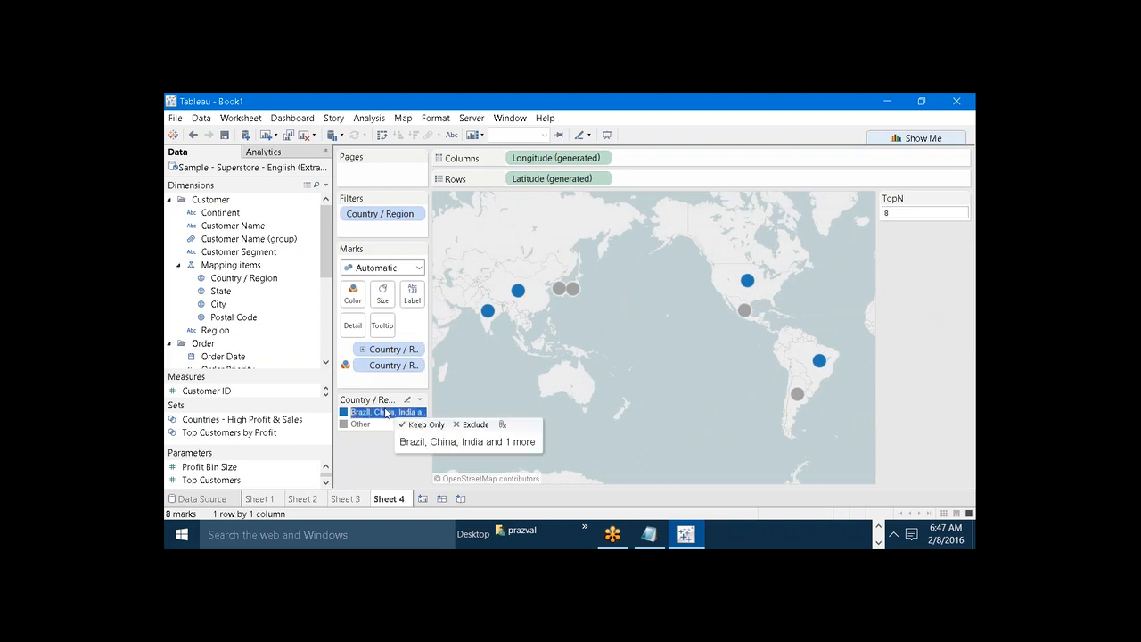
pyautogui.rightClick(386, 413)
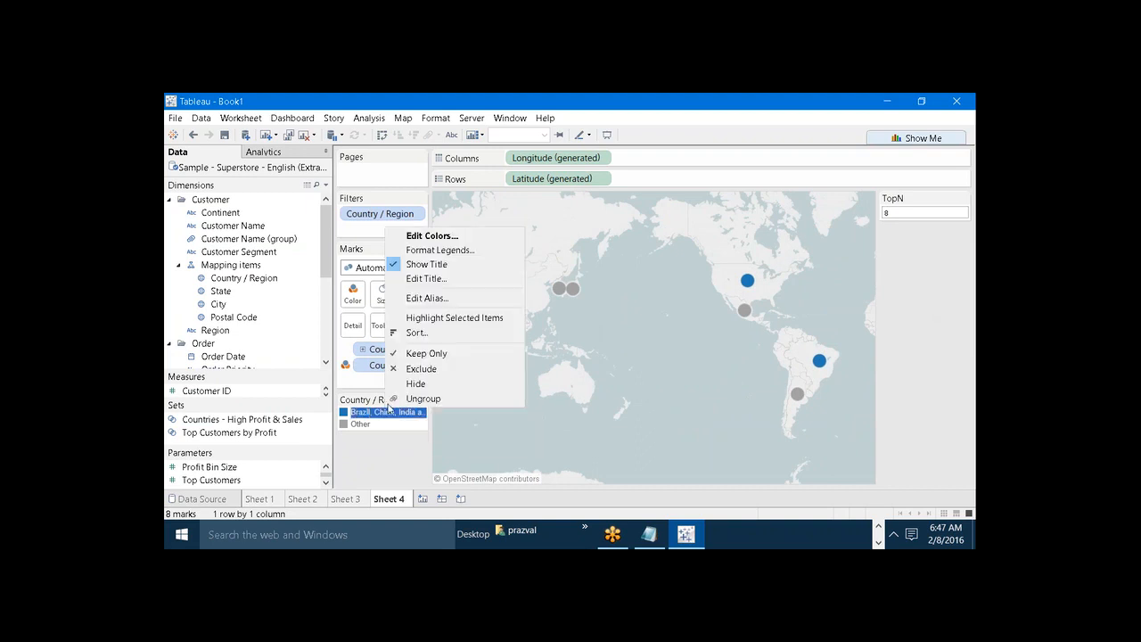
pyautogui.click(423, 298)
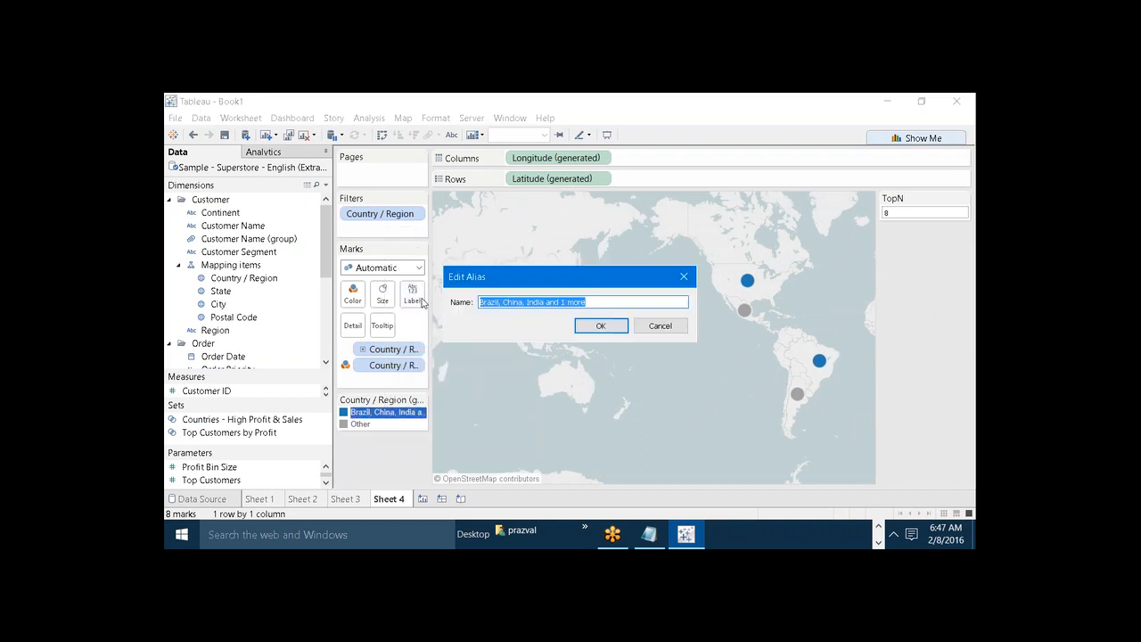
pyautogui.write('Top4')
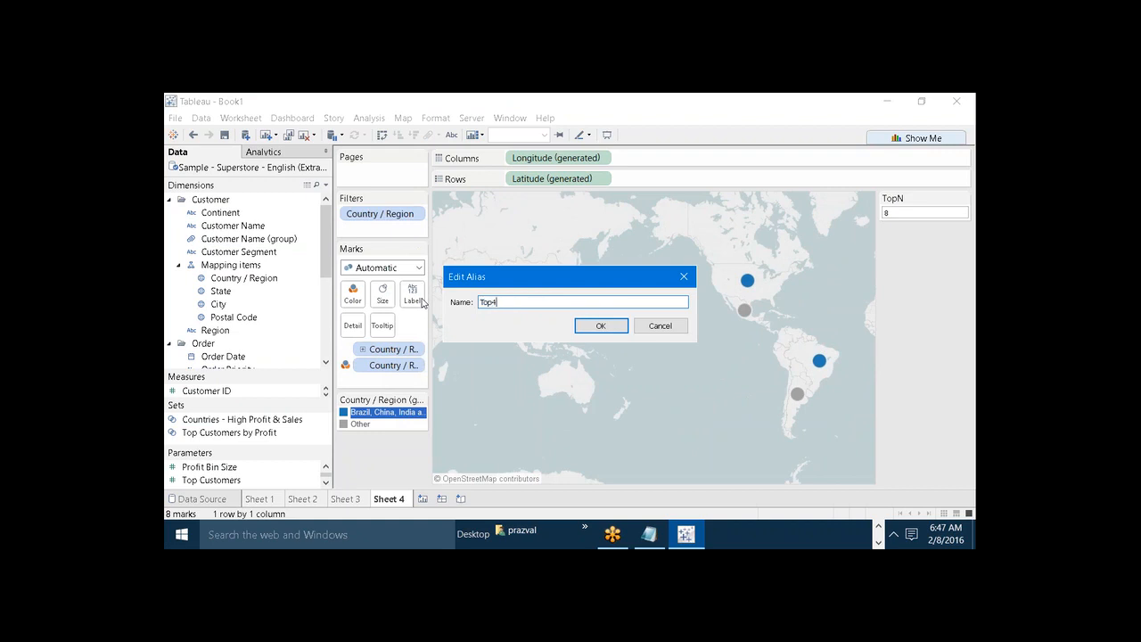
pyautogui.rightClick(360, 428)
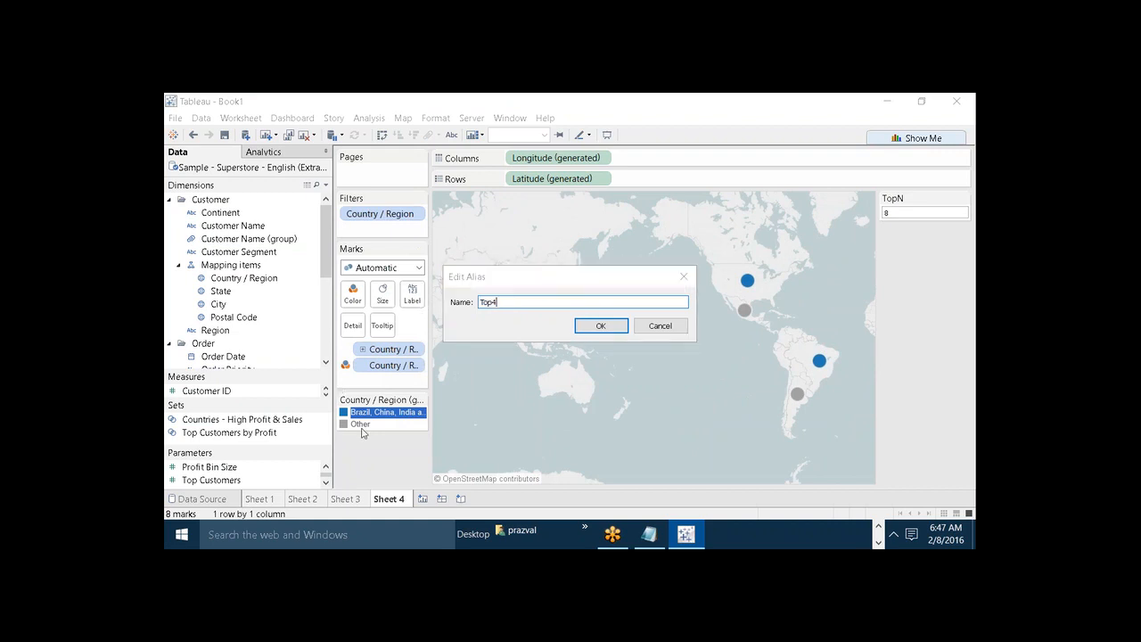
pyautogui.click(621, 321)
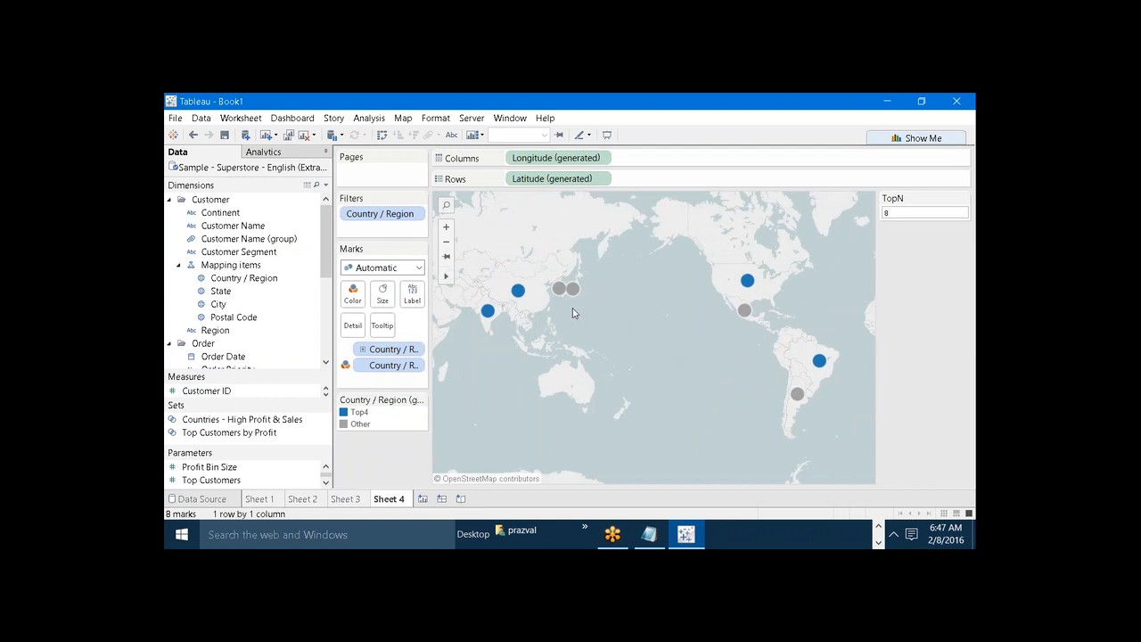
pyautogui.click(558, 288)
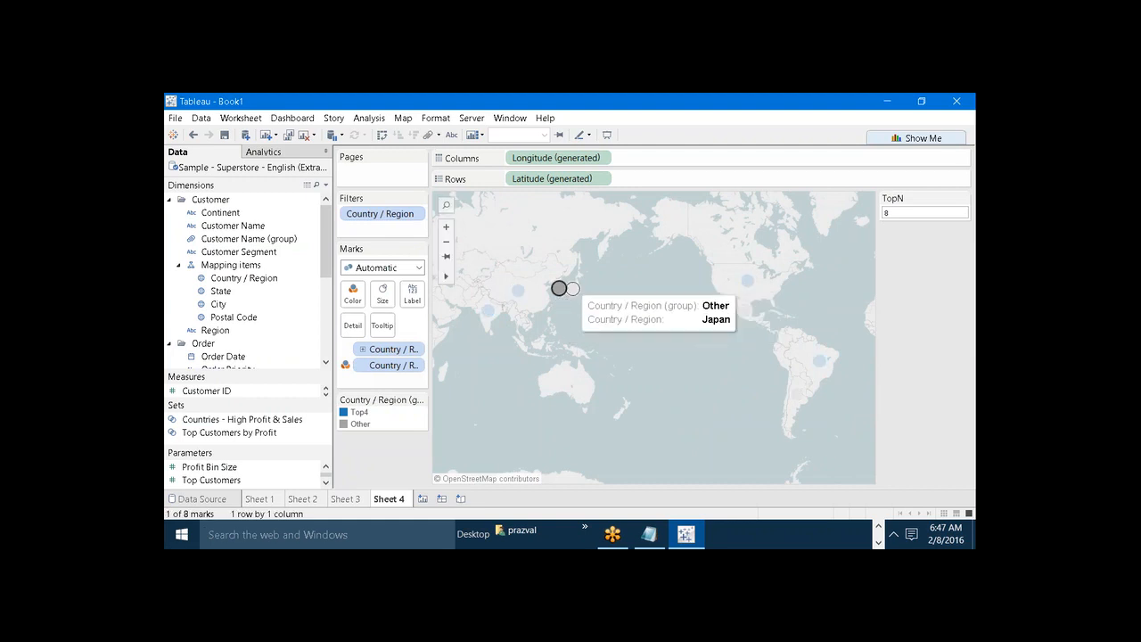
pyautogui.keyDown('ctrl'); pyautogui.click(572, 288); pyautogui.keyUp('ctrl')
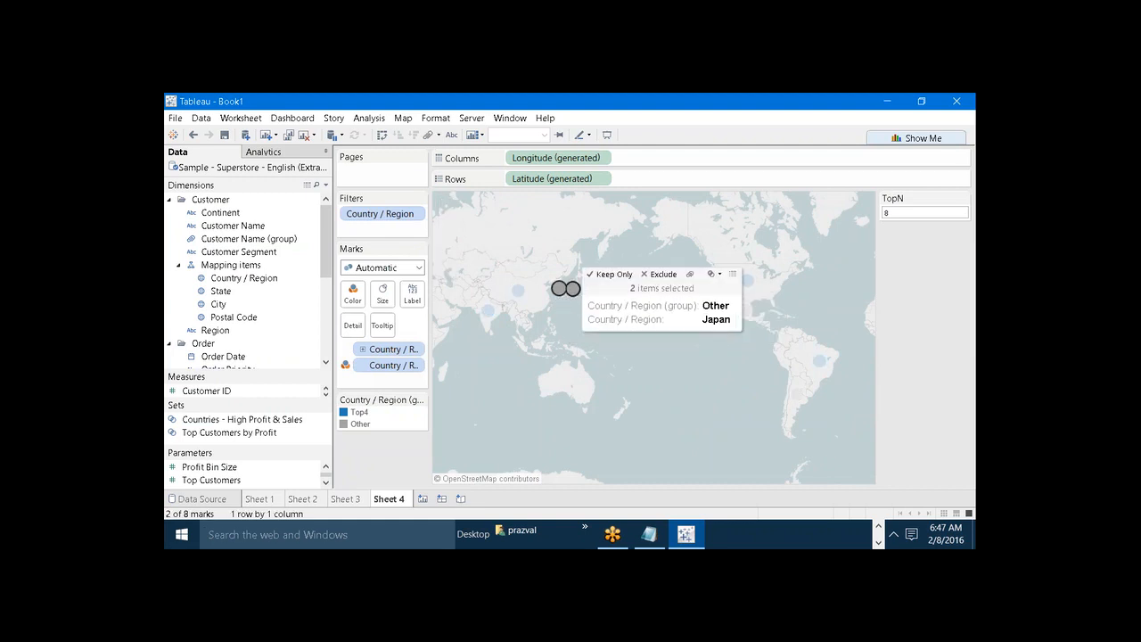
pyautogui.keyDown('ctrl'); pyautogui.click(744, 310); pyautogui.keyUp('ctrl')
pyautogui.keyDown('ctrl'); pyautogui.click(797, 393); pyautogui.keyUp('ctrl')
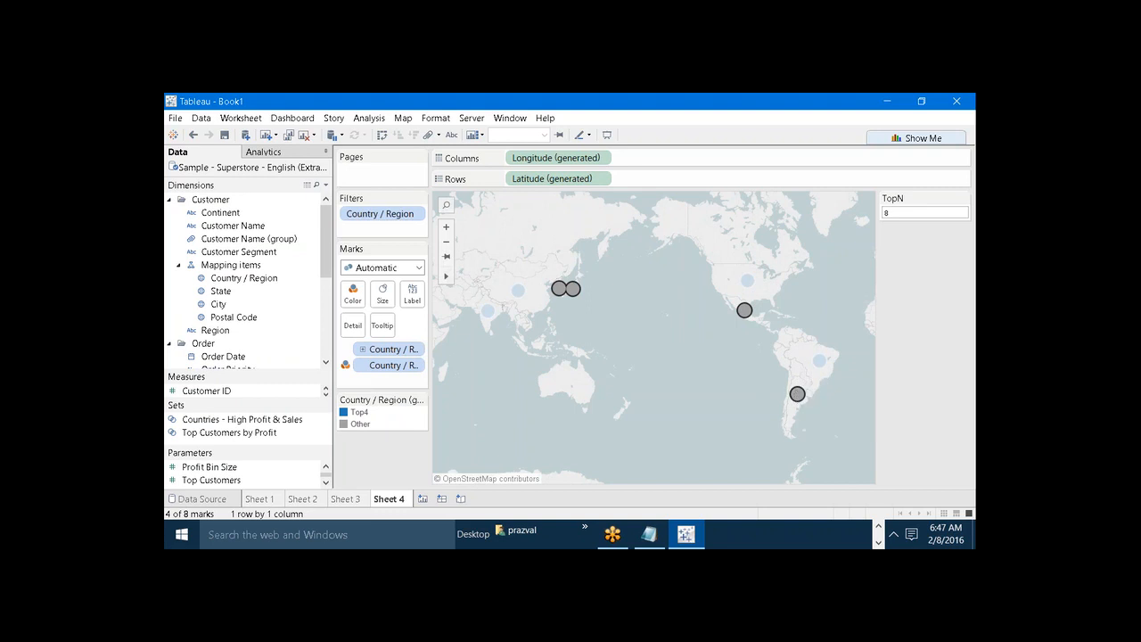
# Select Japan, Republic of Korea, Argentina and Mexico together on the map and group them
pyautogui.click(572, 289)
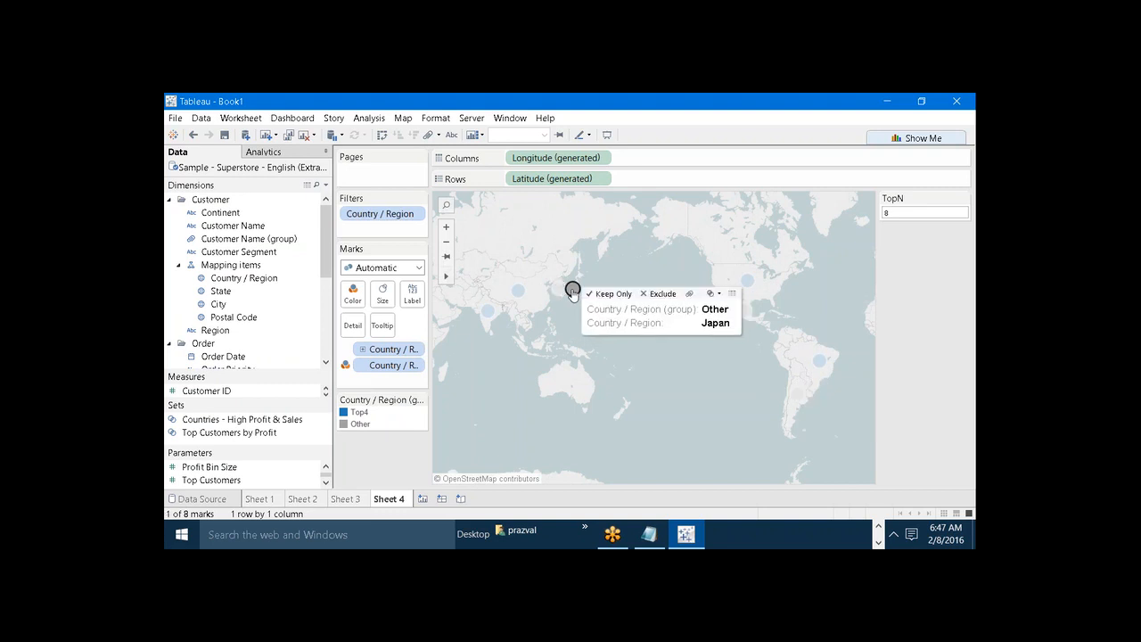
pyautogui.keyDown('ctrl'); pyautogui.click(559, 288); pyautogui.keyUp('ctrl')
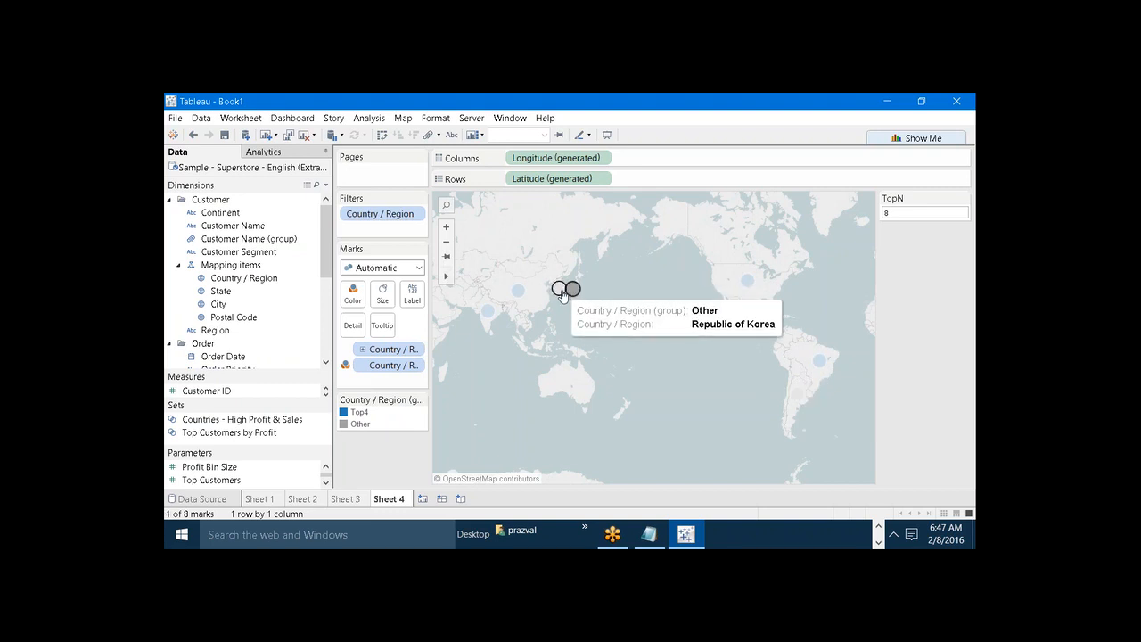
pyautogui.keyDown('ctrl'); pyautogui.click(796, 393); pyautogui.keyUp('ctrl')
pyautogui.keyDown('ctrl'); pyautogui.click(744, 312); pyautogui.keyUp('ctrl')
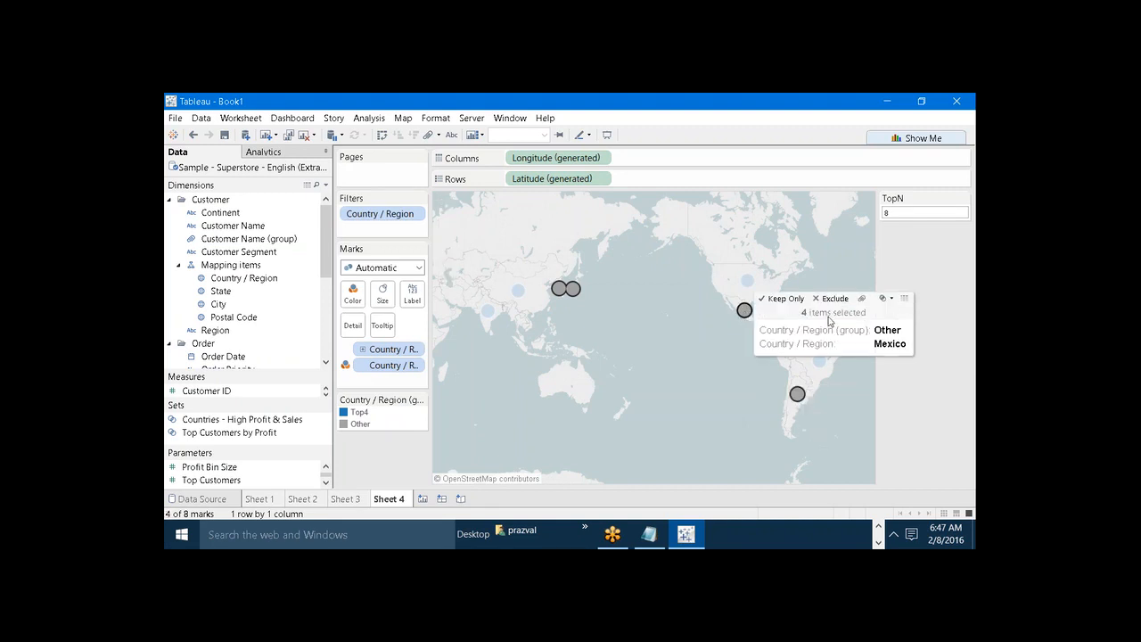
pyautogui.click(862, 303)
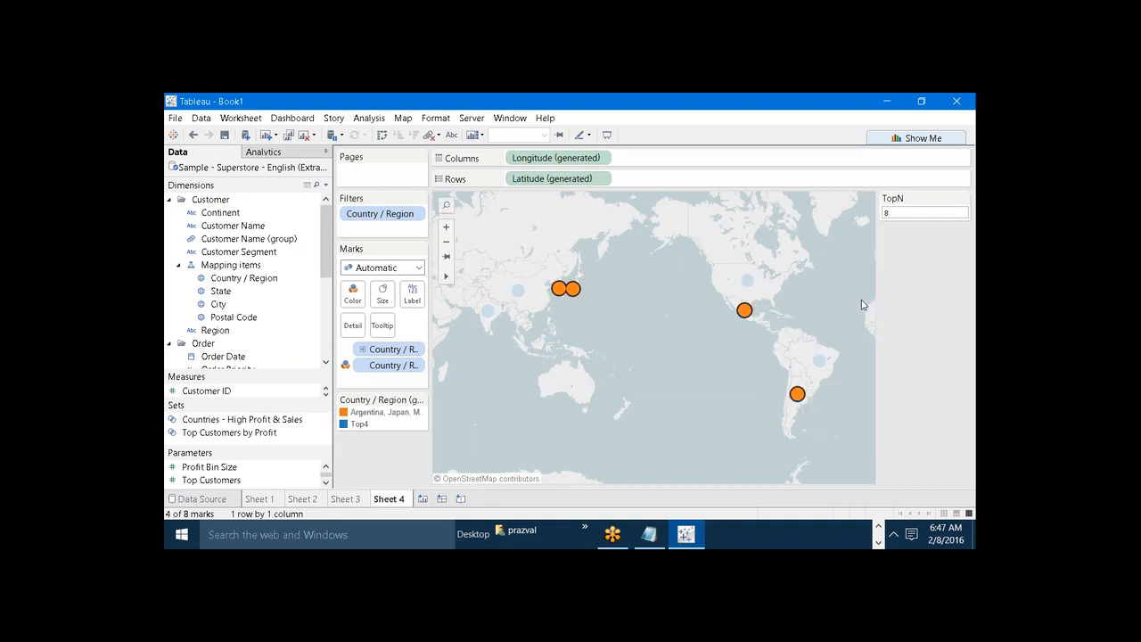
pyautogui.click(705, 355)
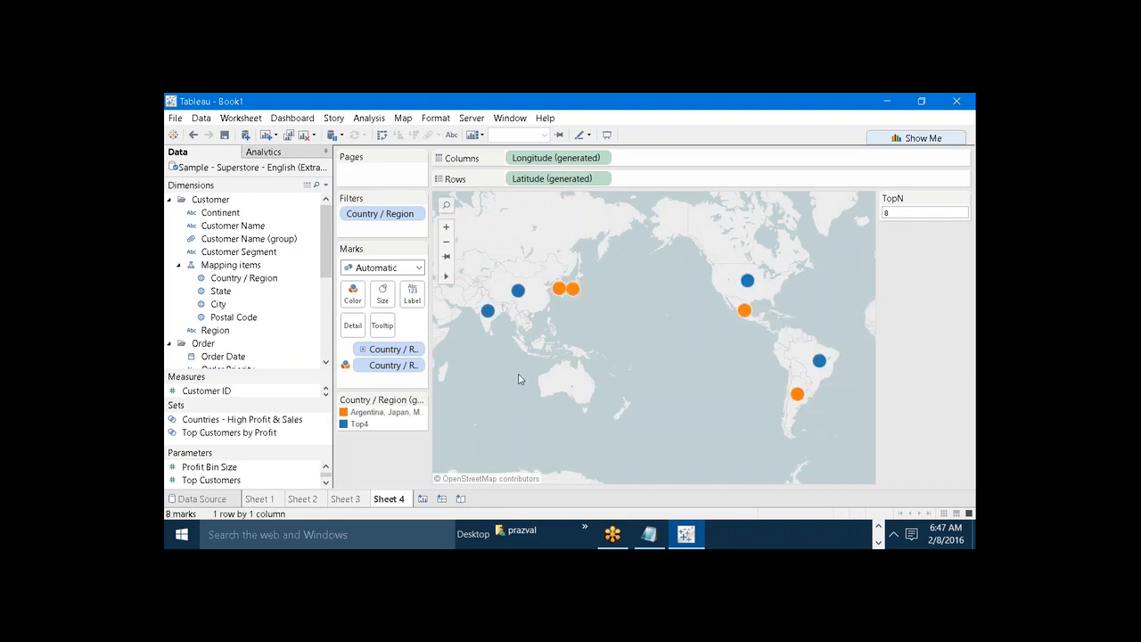
# Change the alias of the group containing Argentina, Japan and Mexico to Top5-8
pyautogui.rightClick(379, 413)
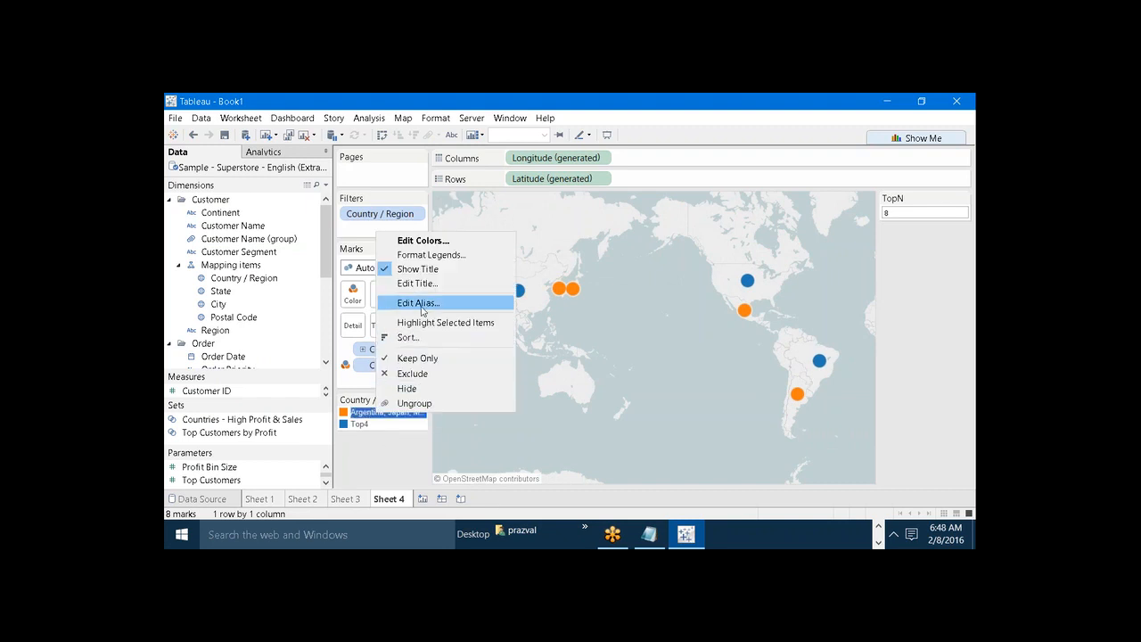
pyautogui.click(424, 304)
pyautogui.write('Top5-8')
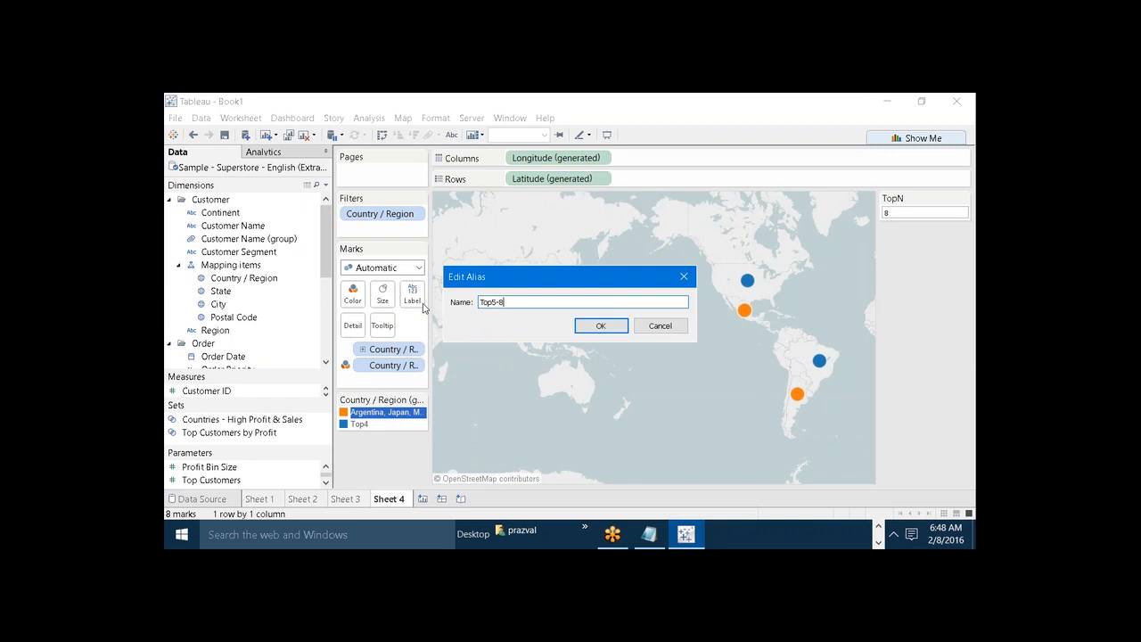
pyautogui.click(600, 326)
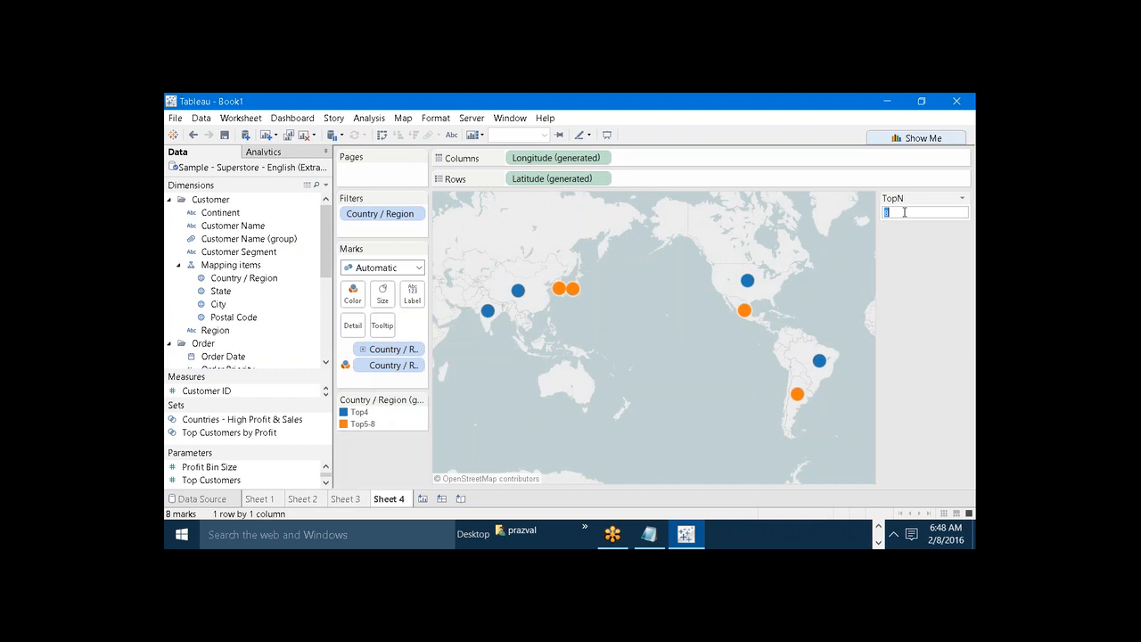
# Set the TopN parameter to 10 and group the Egypt and France marks on the map
pyautogui.write('10')
pyautogui.press('Return')
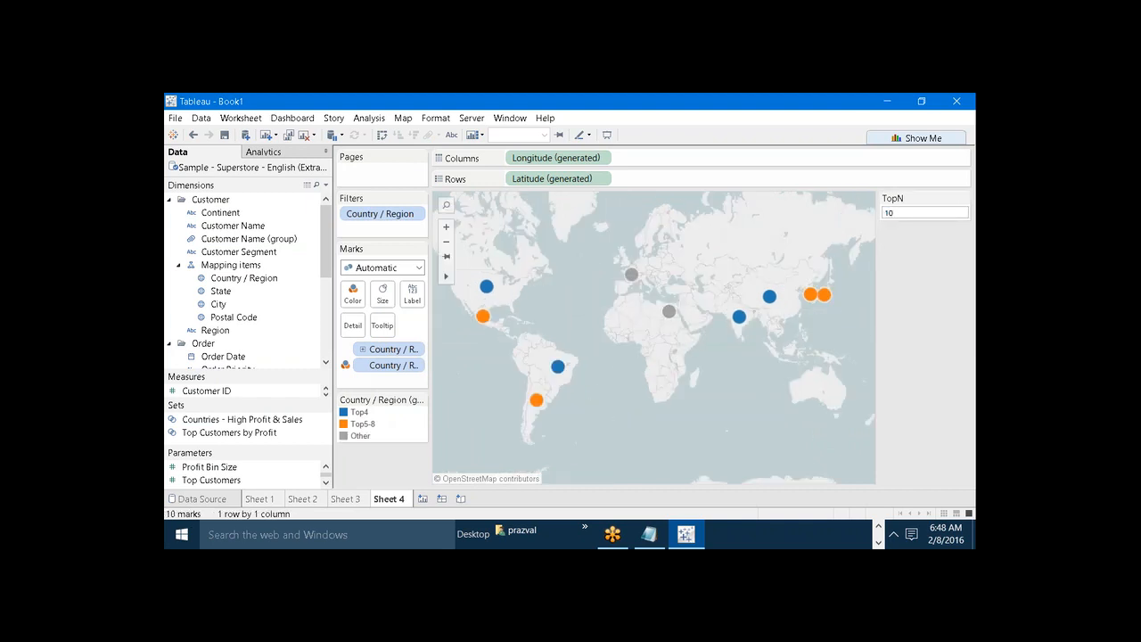
pyautogui.click(668, 314)
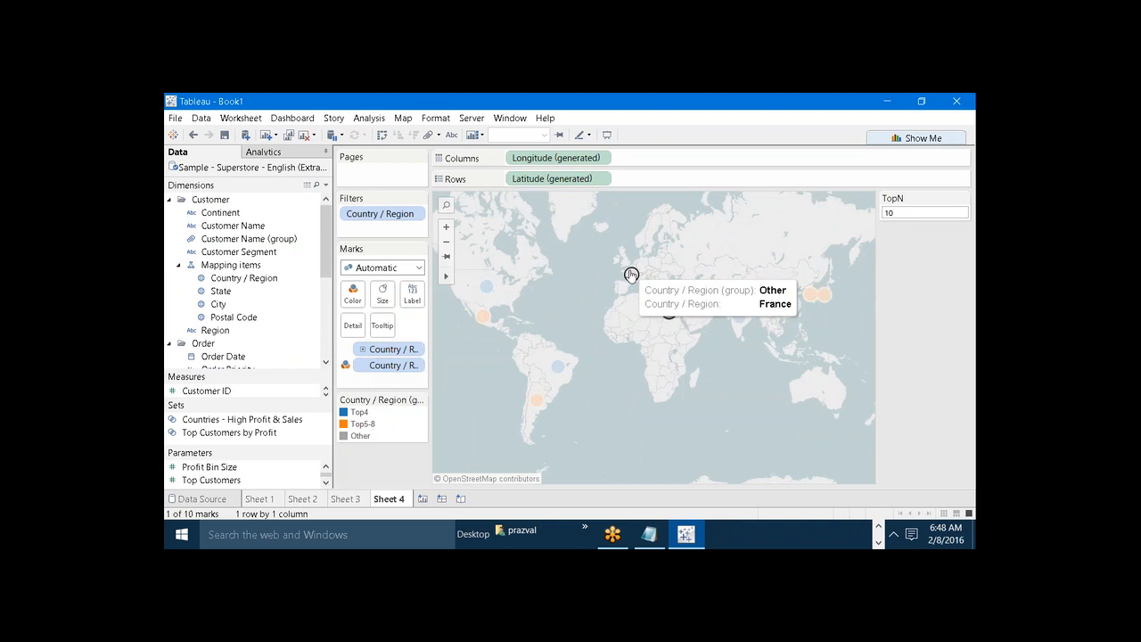
pyautogui.keyDown('ctrl'); pyautogui.click(631, 275); pyautogui.keyUp('ctrl')
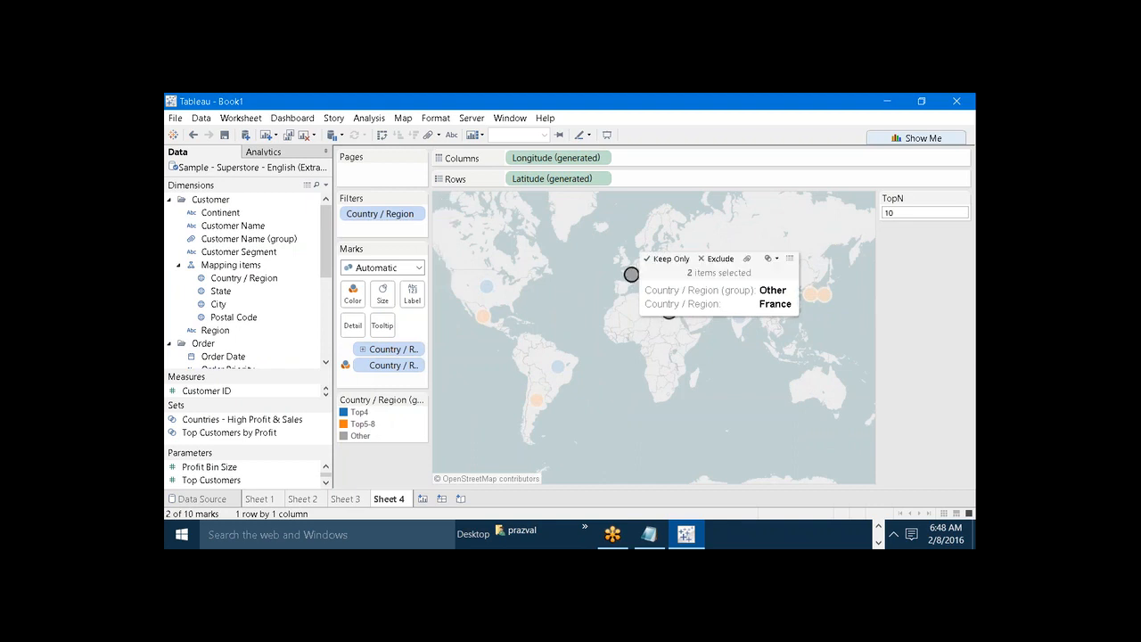
pyautogui.click(746, 258)
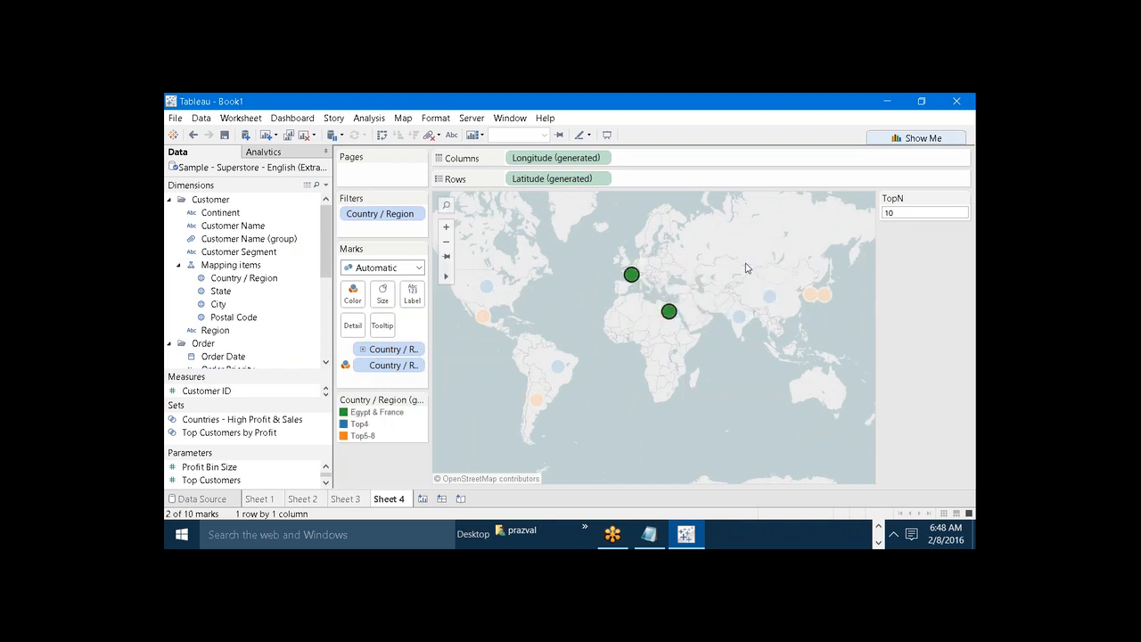
# Change the alias of the Egypt & France group to Top9-10
pyautogui.click(380, 414)
pyautogui.rightClick(380, 421)
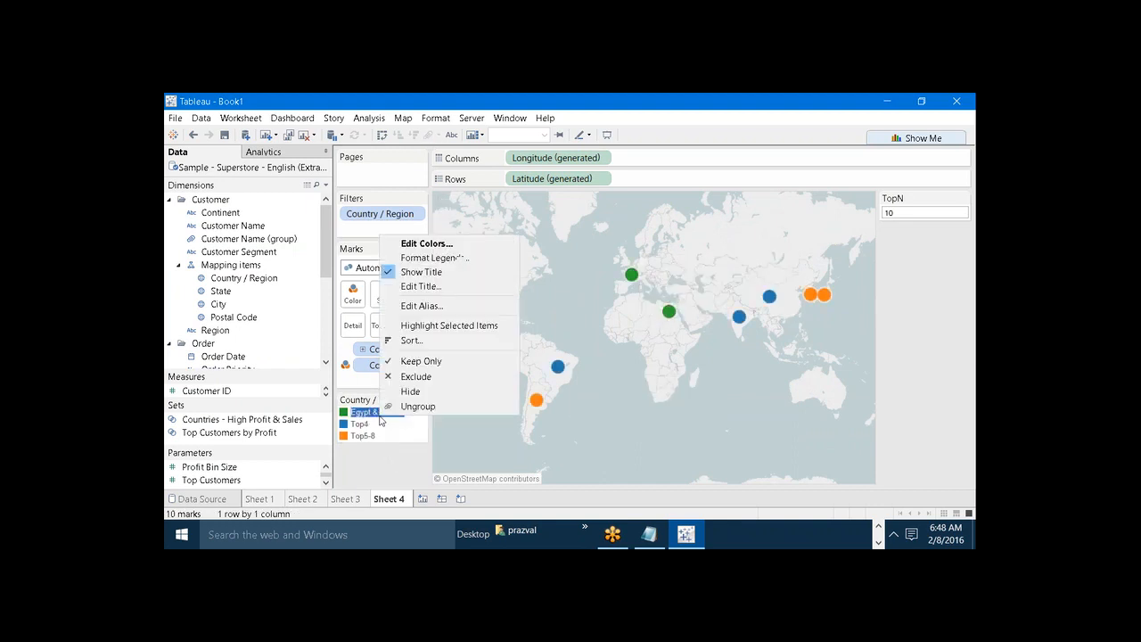
pyautogui.click(411, 307)
pyautogui.write('Top9-10')
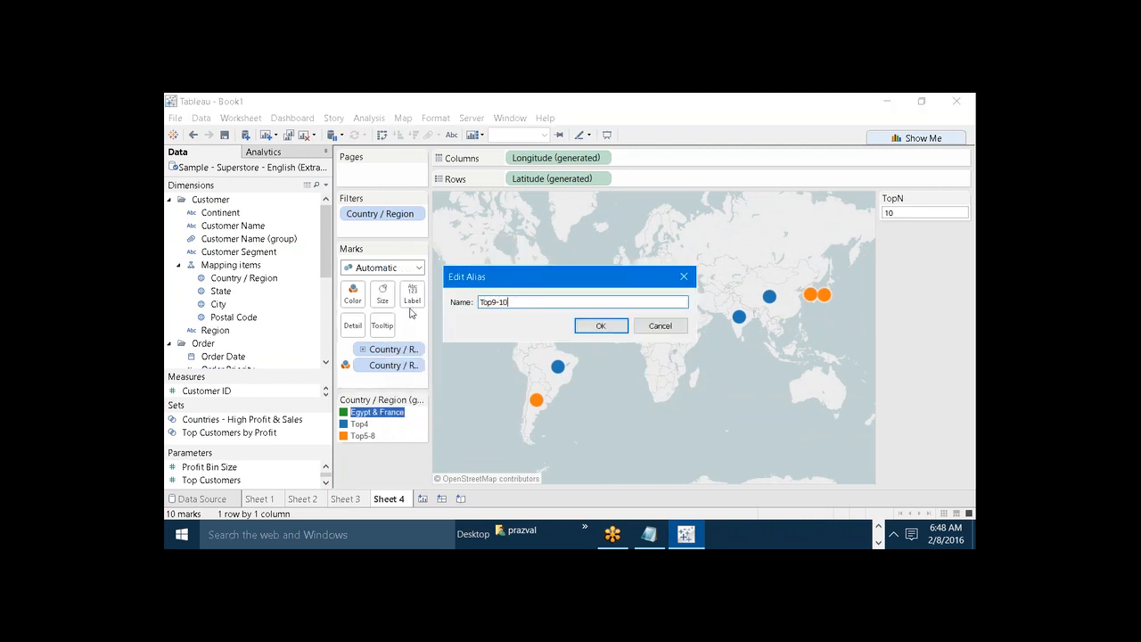
pyautogui.click(602, 327)
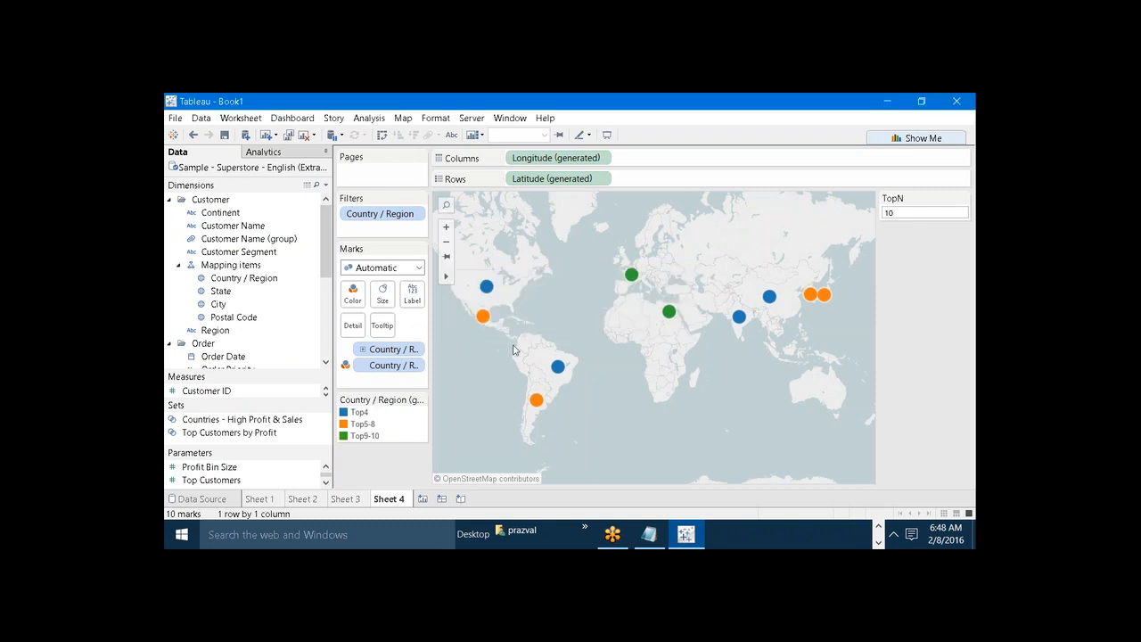
pyautogui.click(364, 425)
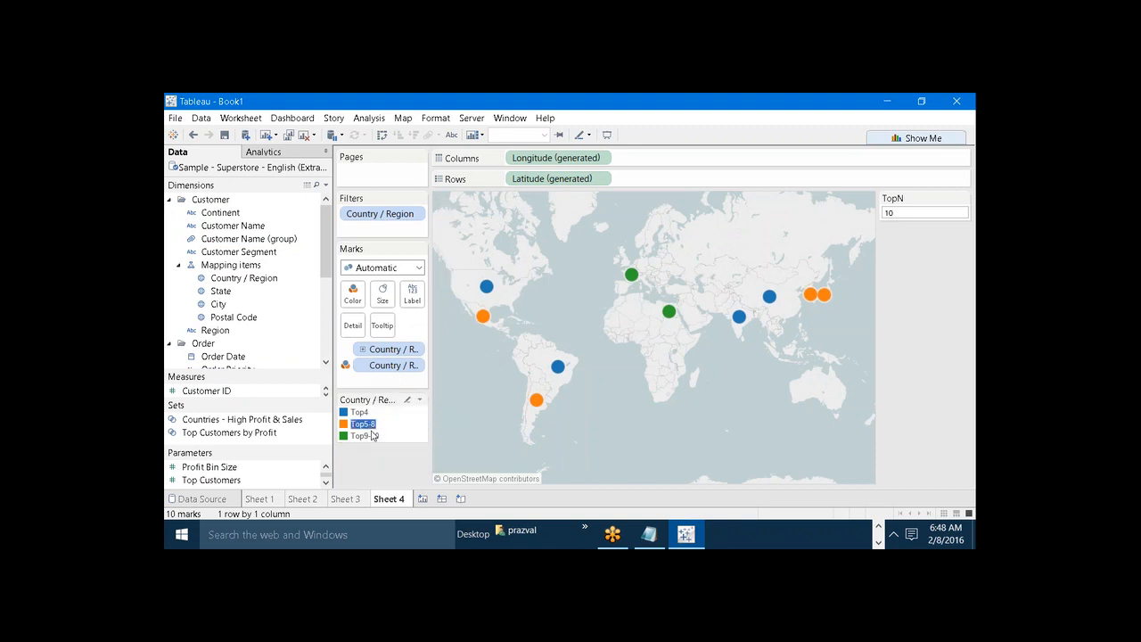
pyautogui.click(373, 435)
pyautogui.click(588, 436)
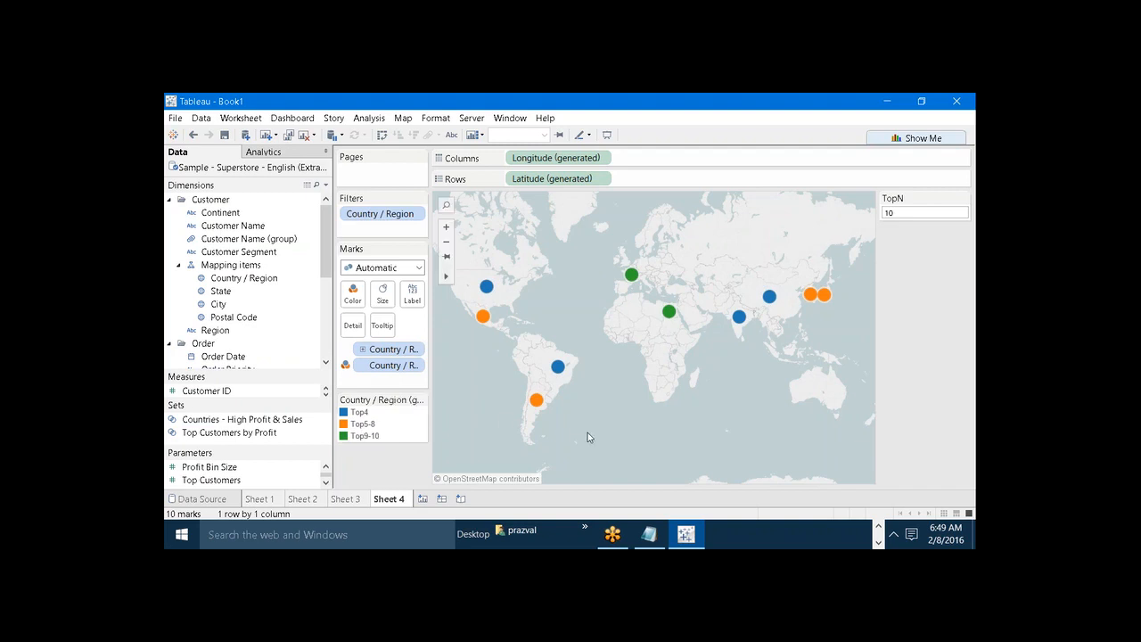
pyautogui.moveTo(652, 538)
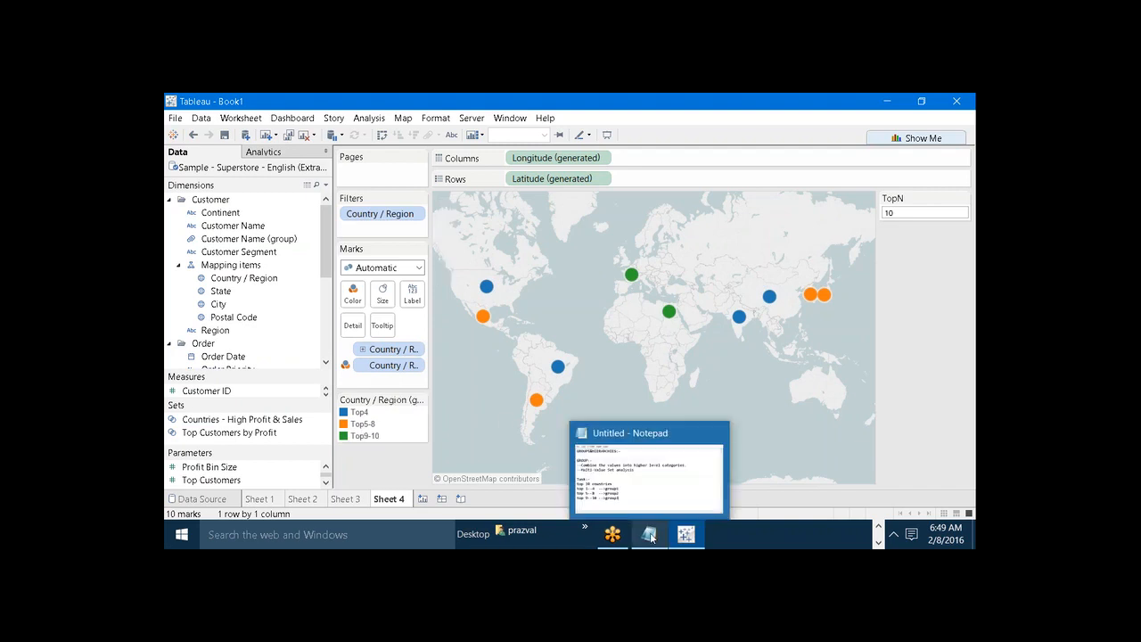
# Add a new blank worksheet to the workbook
pyautogui.click(424, 498)
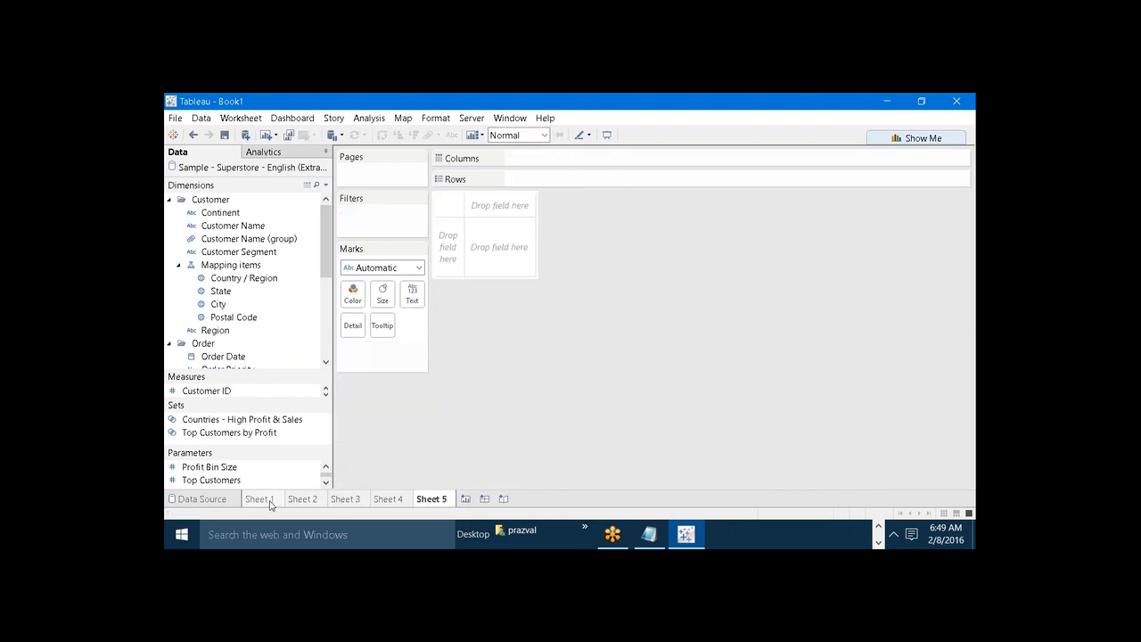
pyautogui.moveTo(343, 503)
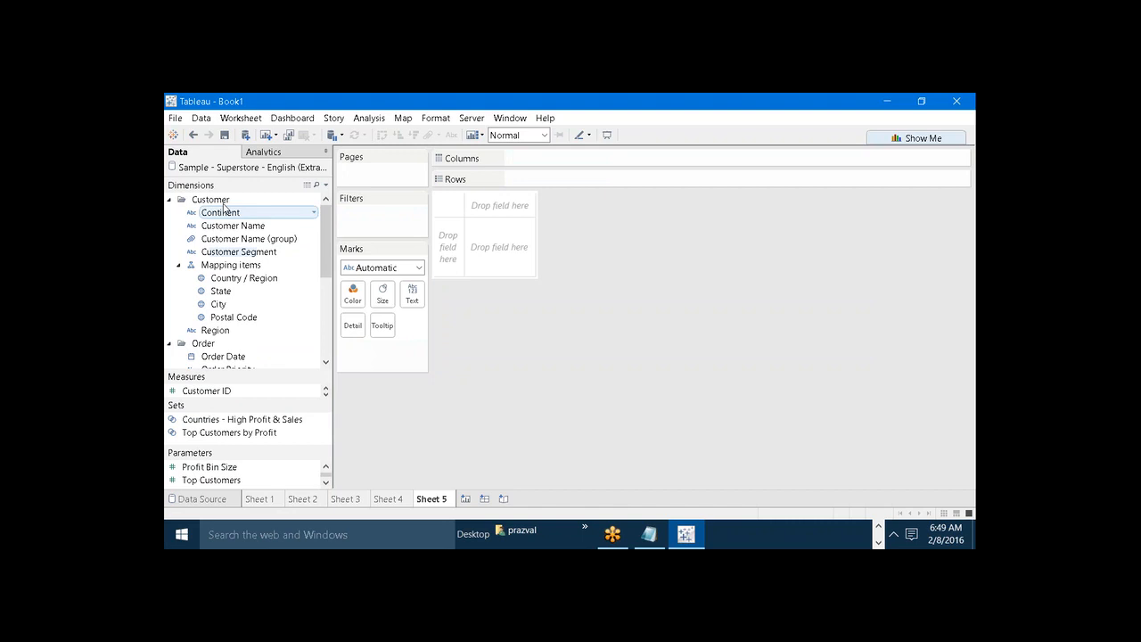
# Select the Order Priority and Ship Mode dimensions together and look at the option for creating a combined field
pyautogui.doubleClick(223, 203)
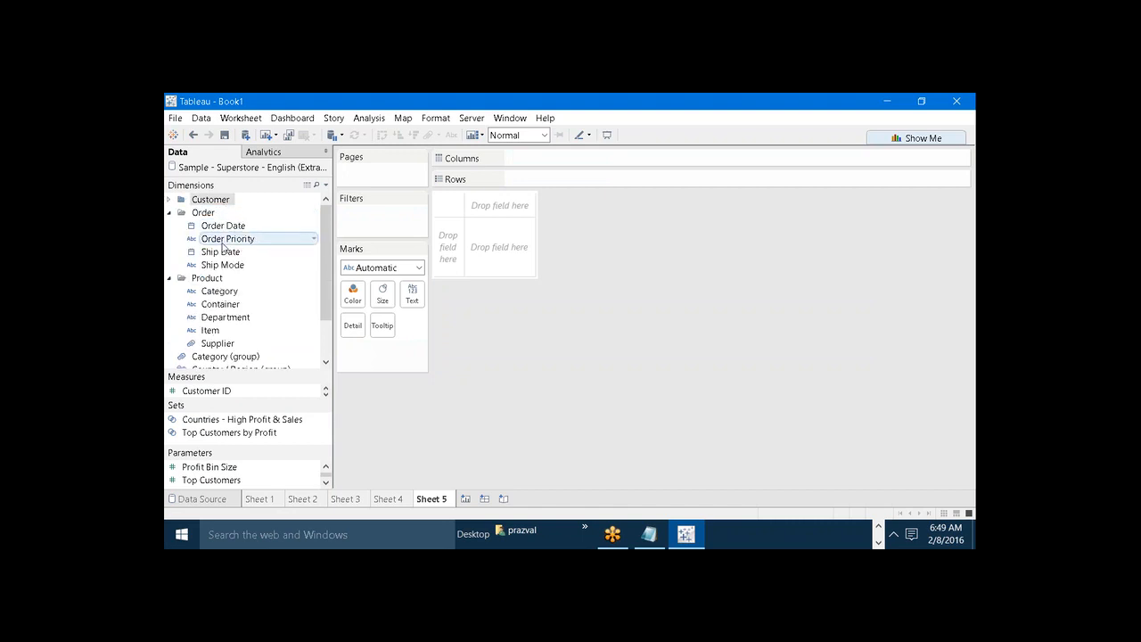
pyautogui.click(217, 267)
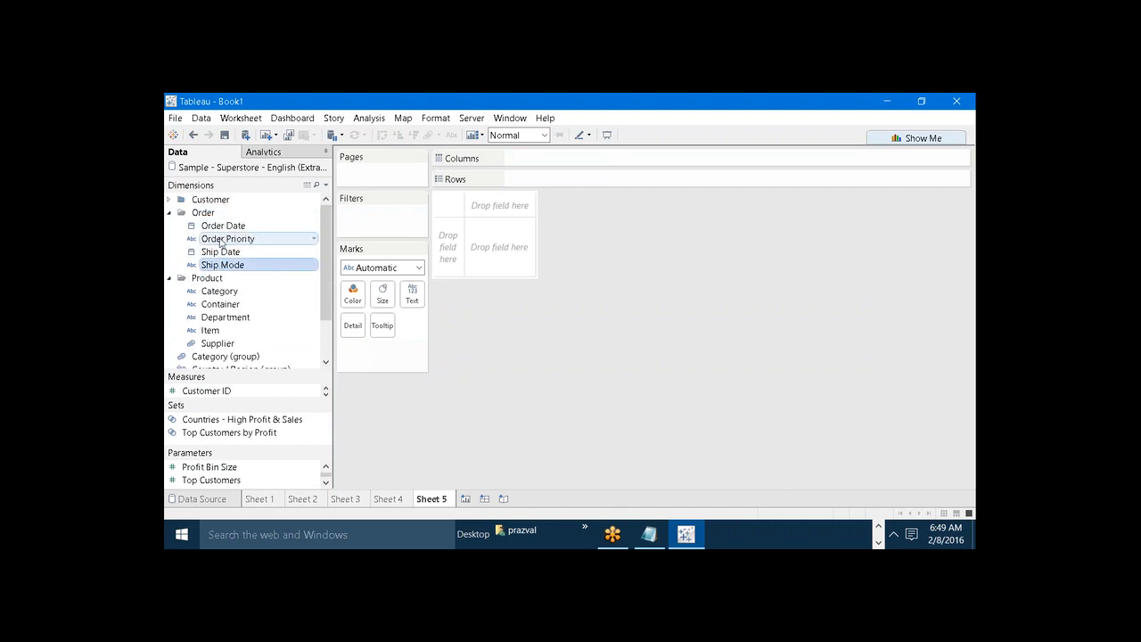
pyautogui.keyDown('ctrl'); pyautogui.click(221, 241); pyautogui.keyUp('ctrl')
pyautogui.rightClick(221, 242)
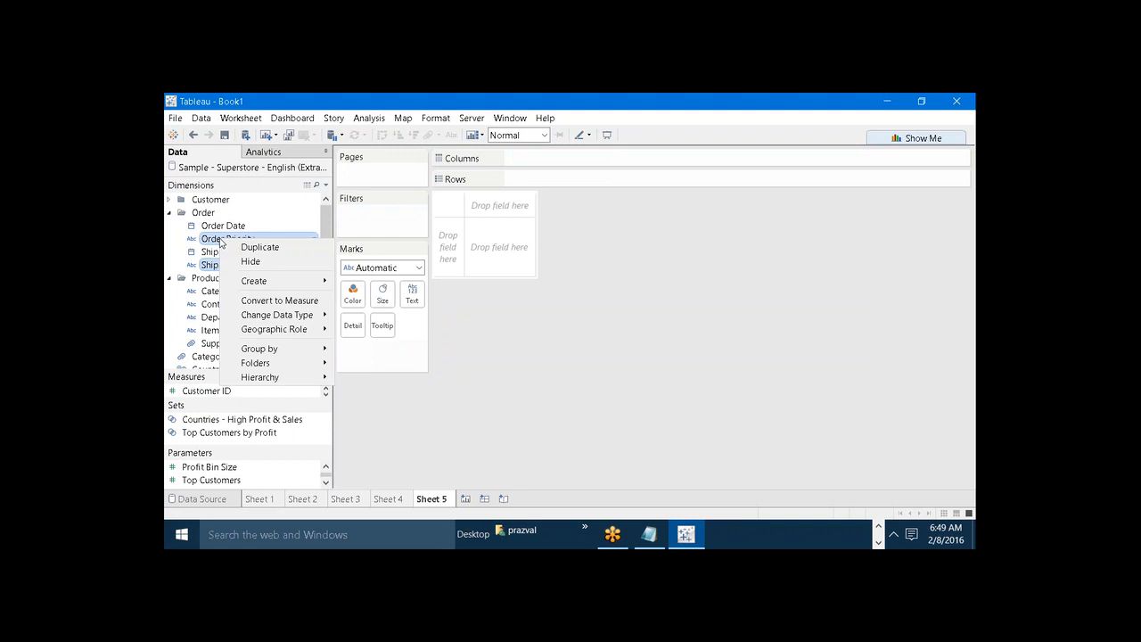
pyautogui.moveTo(291, 283)
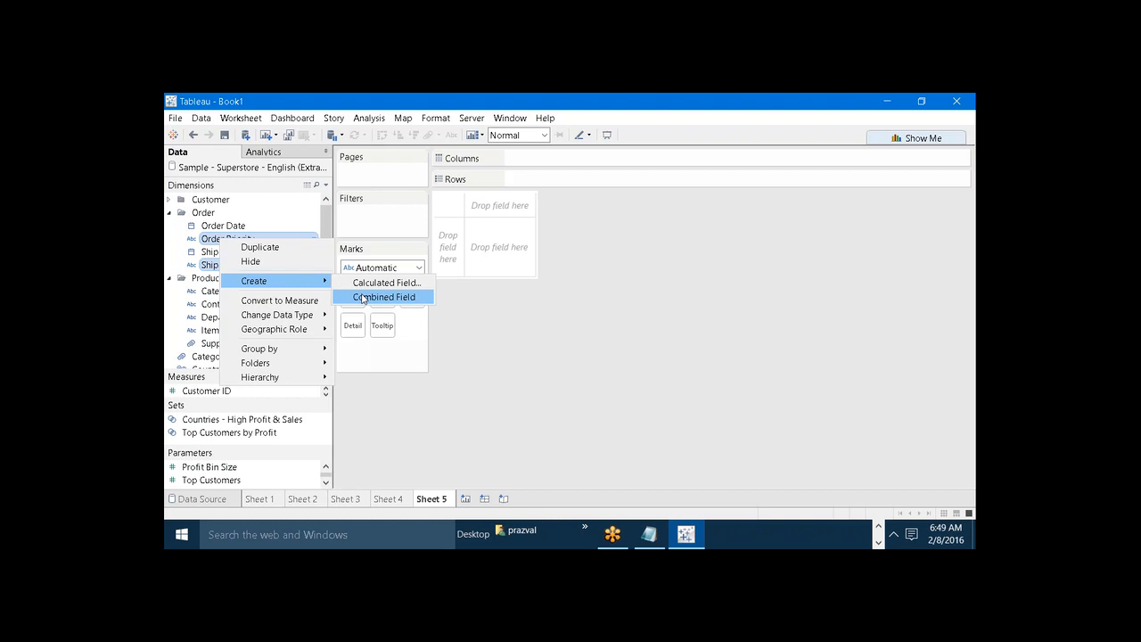
pyautogui.click(448, 348)
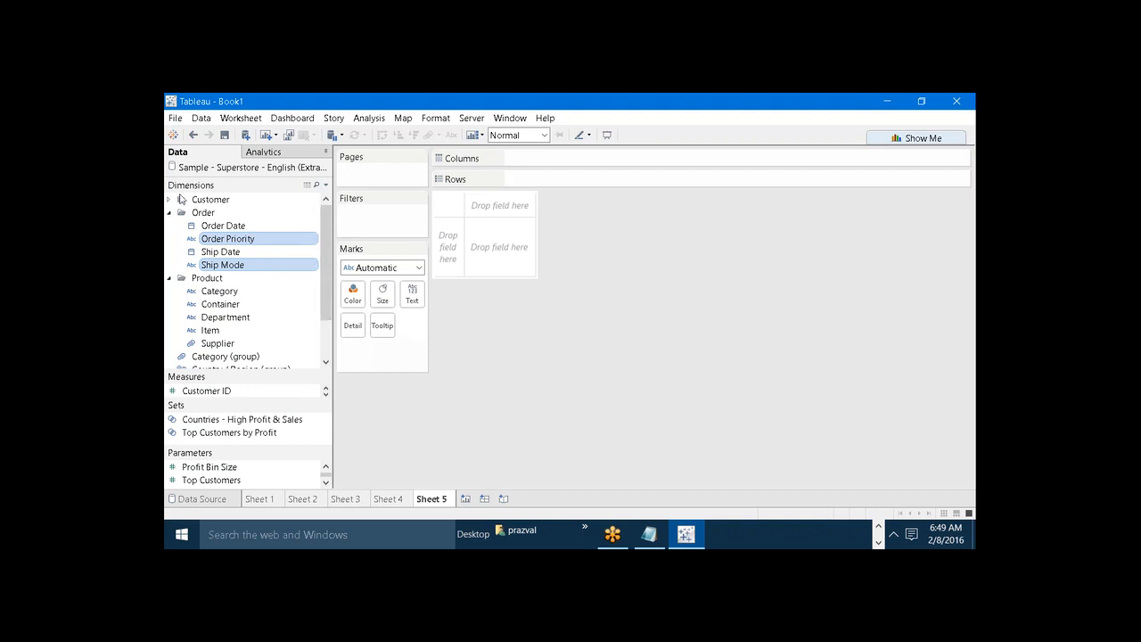
# Build a bar chart with Continent and Customer Segment as rows and the sum of Sales as columns
pyautogui.click(169, 199)
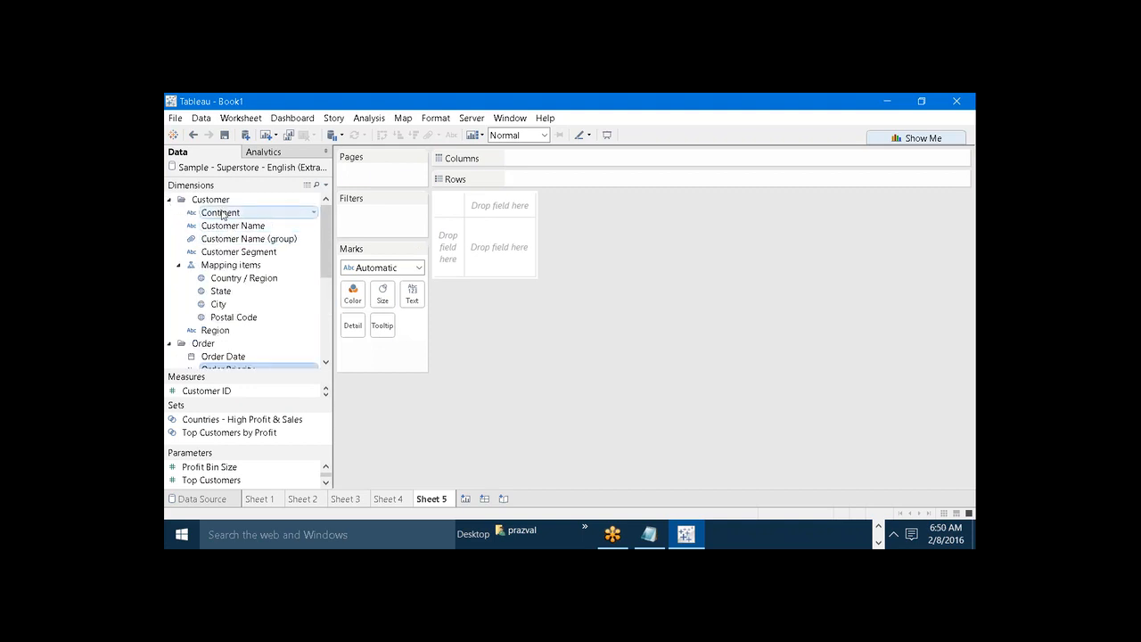
pyautogui.moveTo(221, 215); pyautogui.dragTo(533, 178)
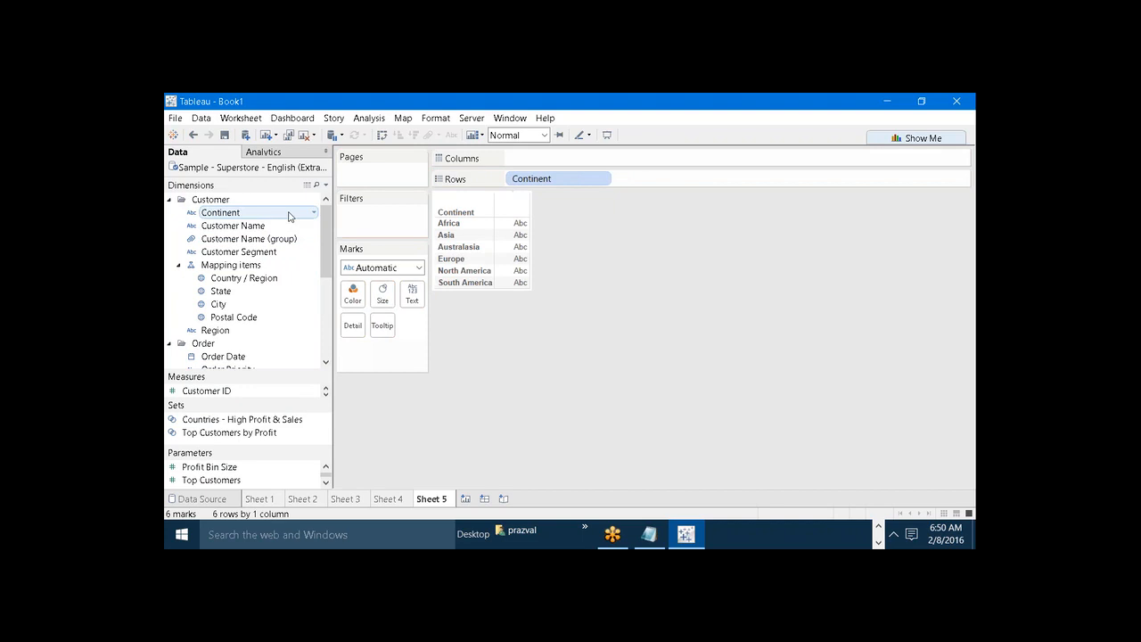
pyautogui.moveTo(273, 225)
pyautogui.mouseDown()
pyautogui.moveTo(385, 198)
pyautogui.moveTo(258, 231)
pyautogui.moveTo(258, 254)
pyautogui.moveTo(676, 222)
pyautogui.moveTo(687, 180)
pyautogui.moveTo(623, 178)
pyautogui.mouseUp()
pyautogui.moveTo(247, 383); pyautogui.dragTo(240, 286)
pyautogui.click(193, 374)
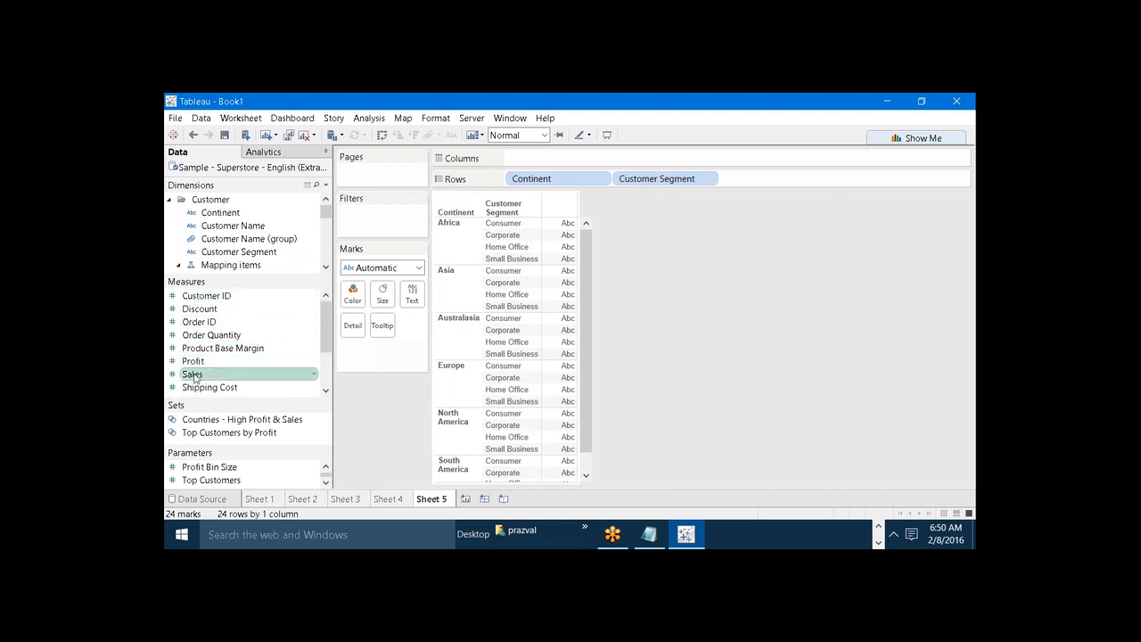
pyautogui.moveTo(193, 374); pyautogui.dragTo(603, 160)
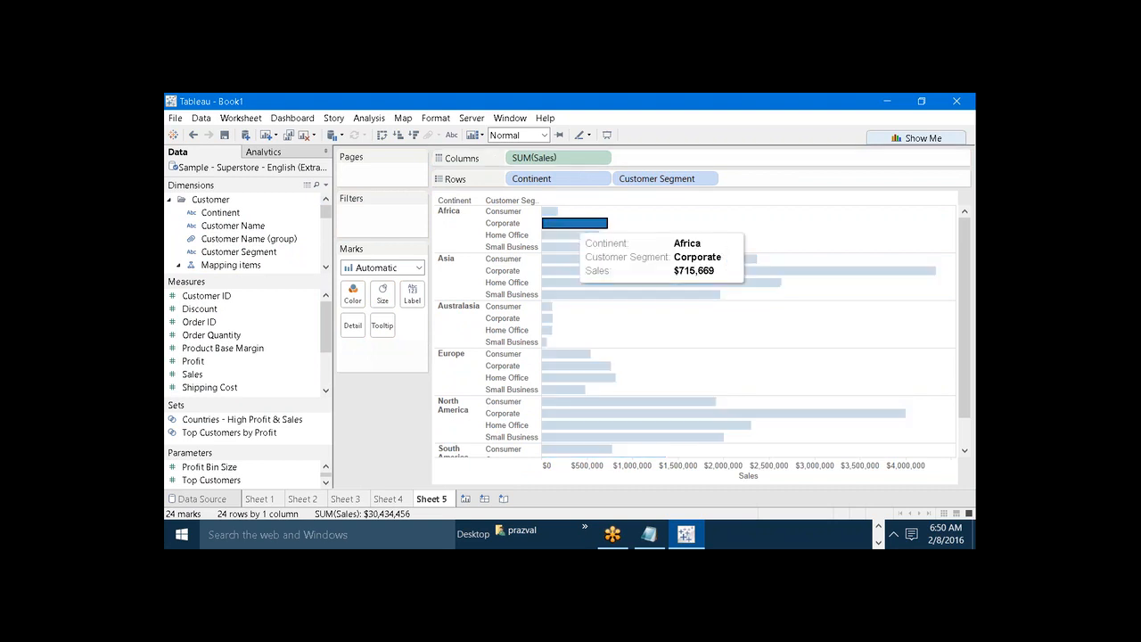
# Group the Corporate bar under Africa by the Customer Segment dimension only
pyautogui.click(575, 222)
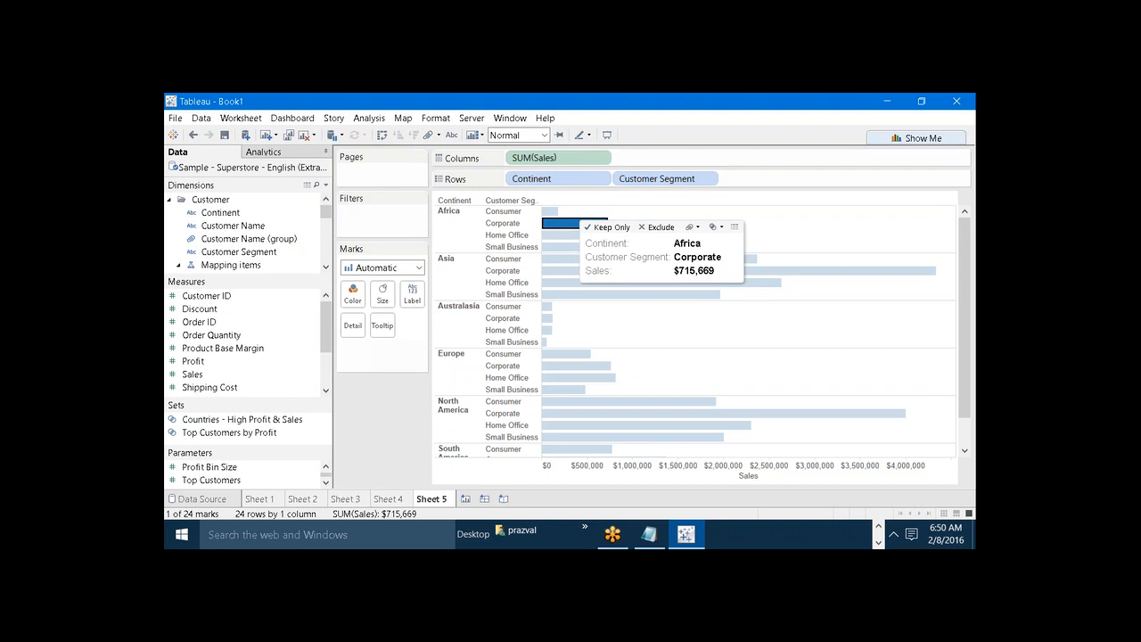
pyautogui.click(695, 231)
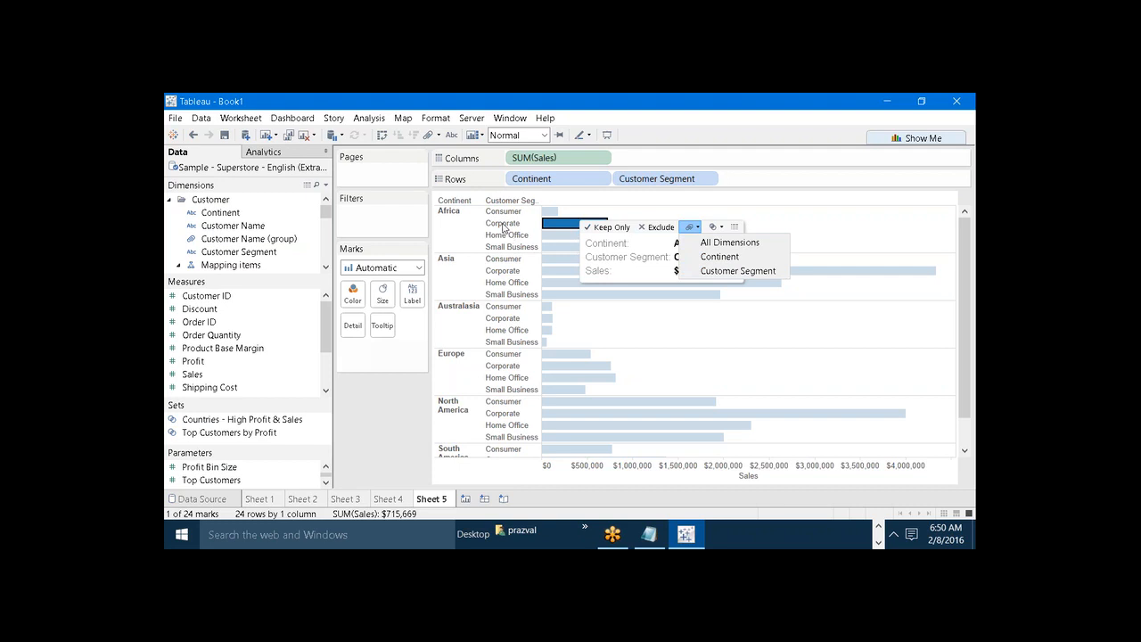
pyautogui.click(697, 271)
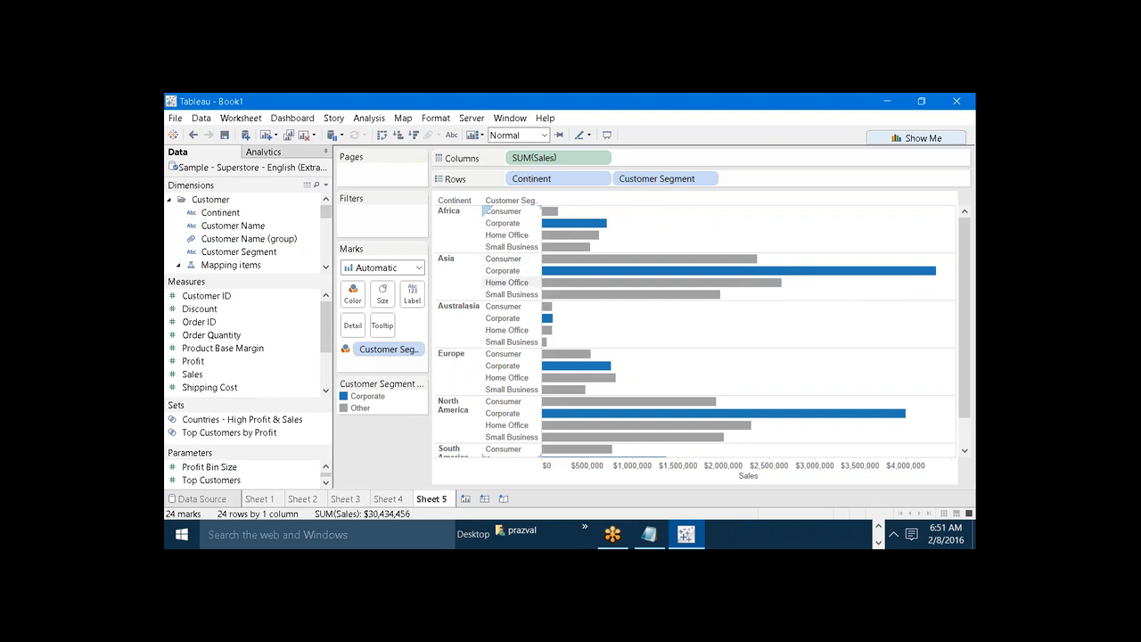
# Group the Small Business bar under Asia as another member of the Customer Segment group and clear the mark selection
pyautogui.moveTo(567, 392)
pyautogui.click(549, 296)
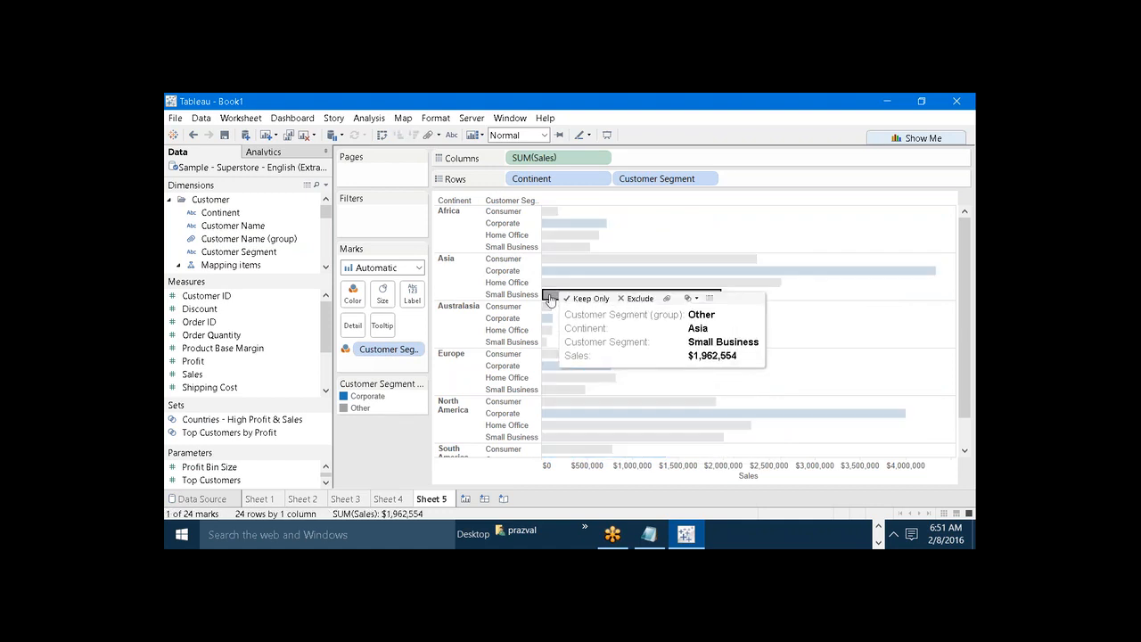
pyautogui.click(662, 302)
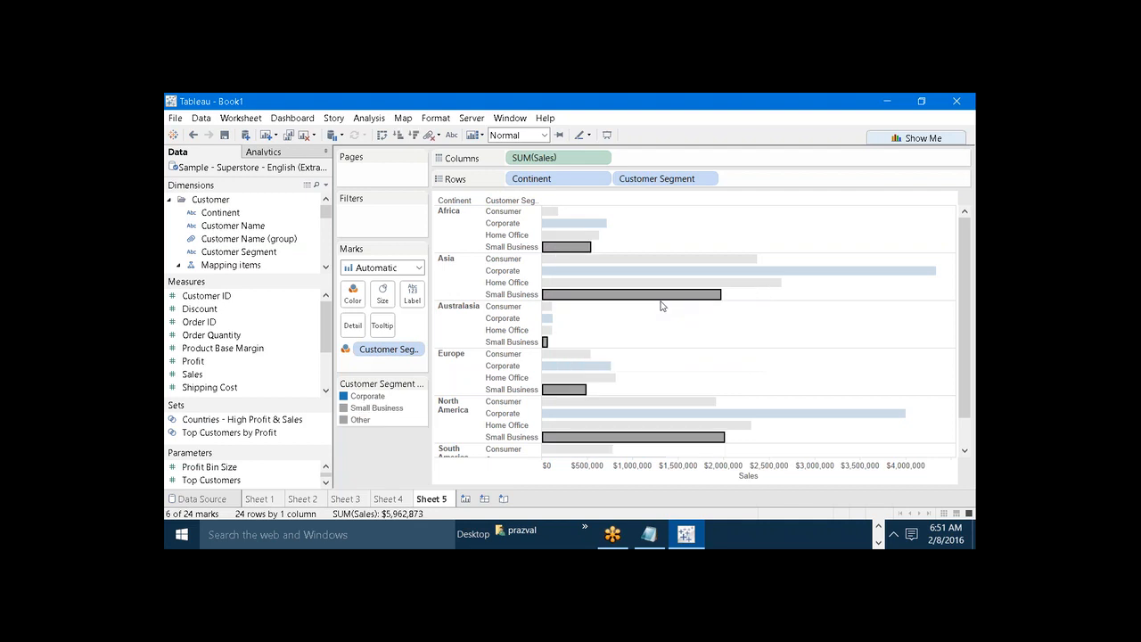
pyautogui.click(689, 339)
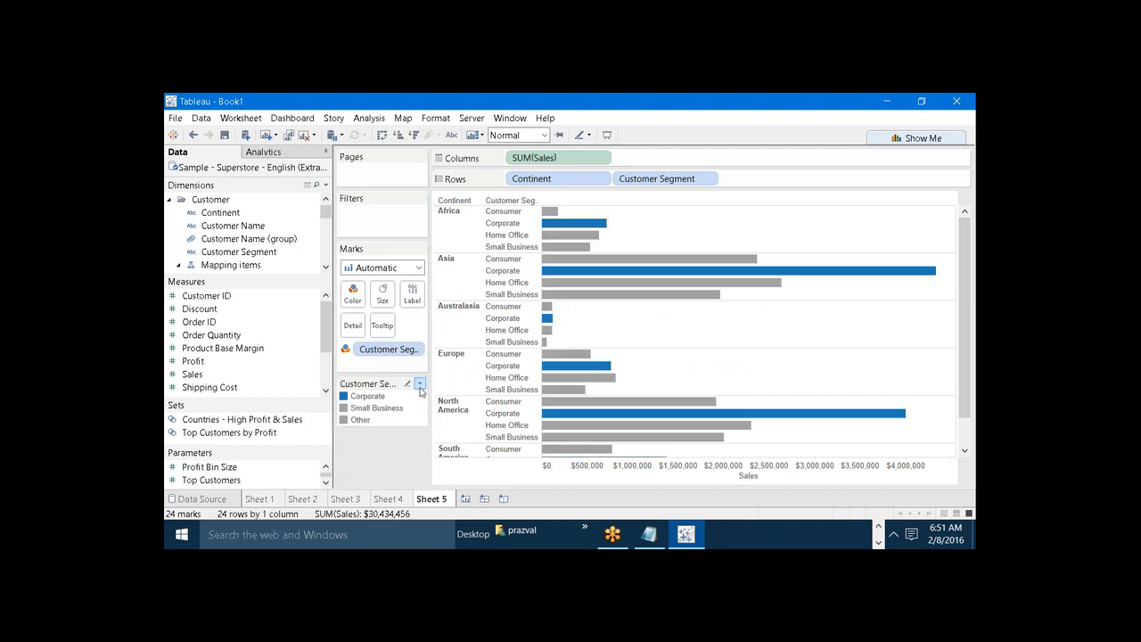
# Select the Consumer bar under Asia and bring up its mark options
pyautogui.click(567, 265)
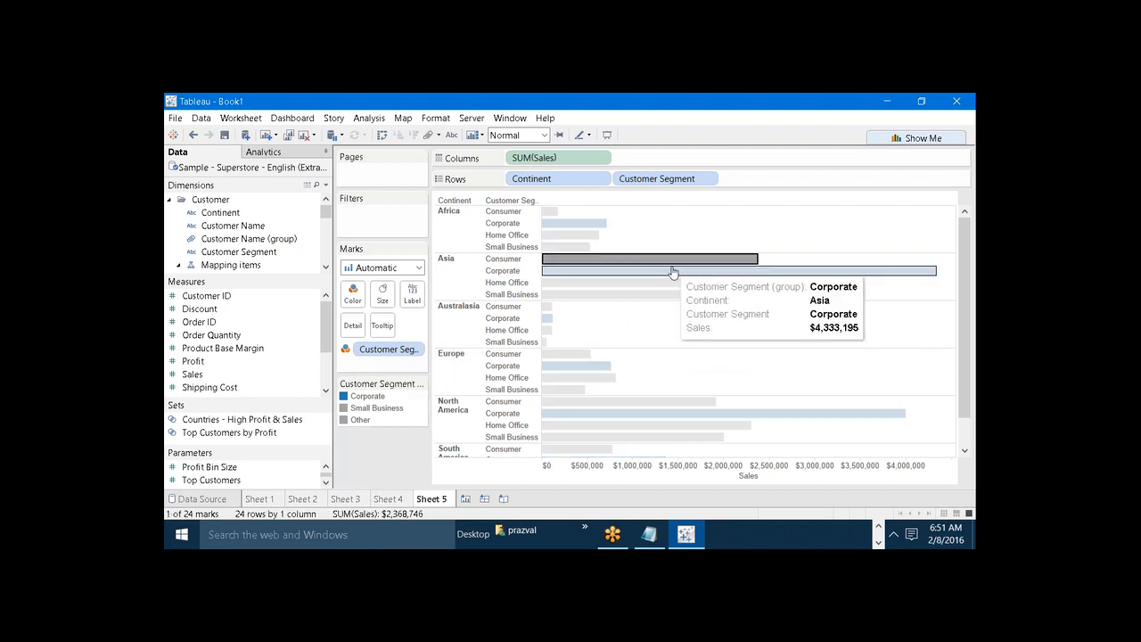
pyautogui.click(666, 263)
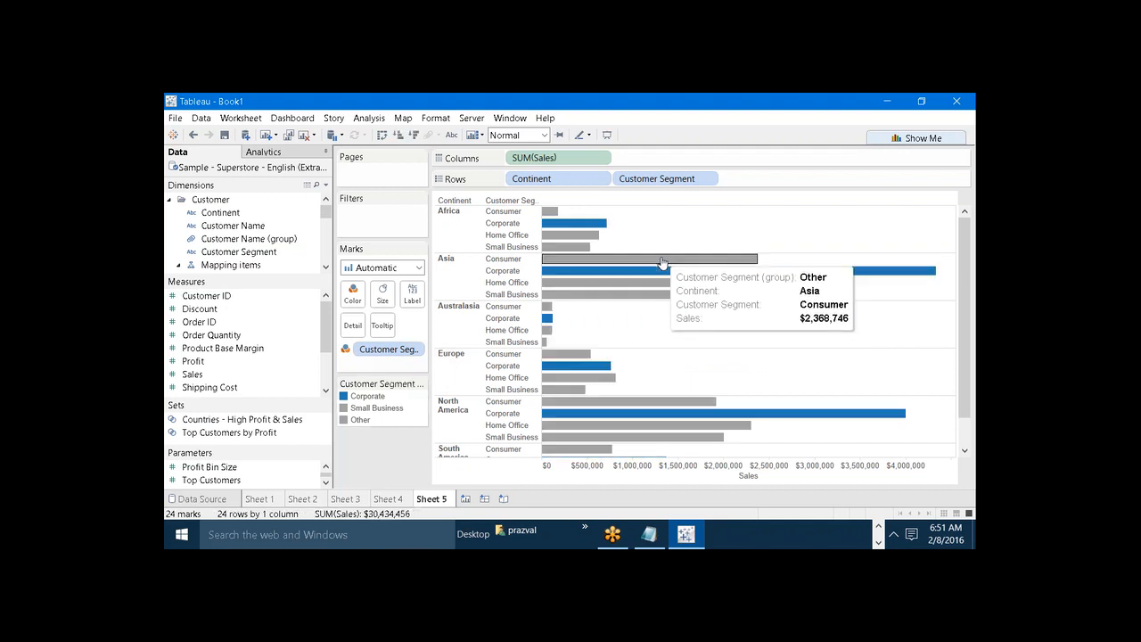
pyautogui.click(663, 261)
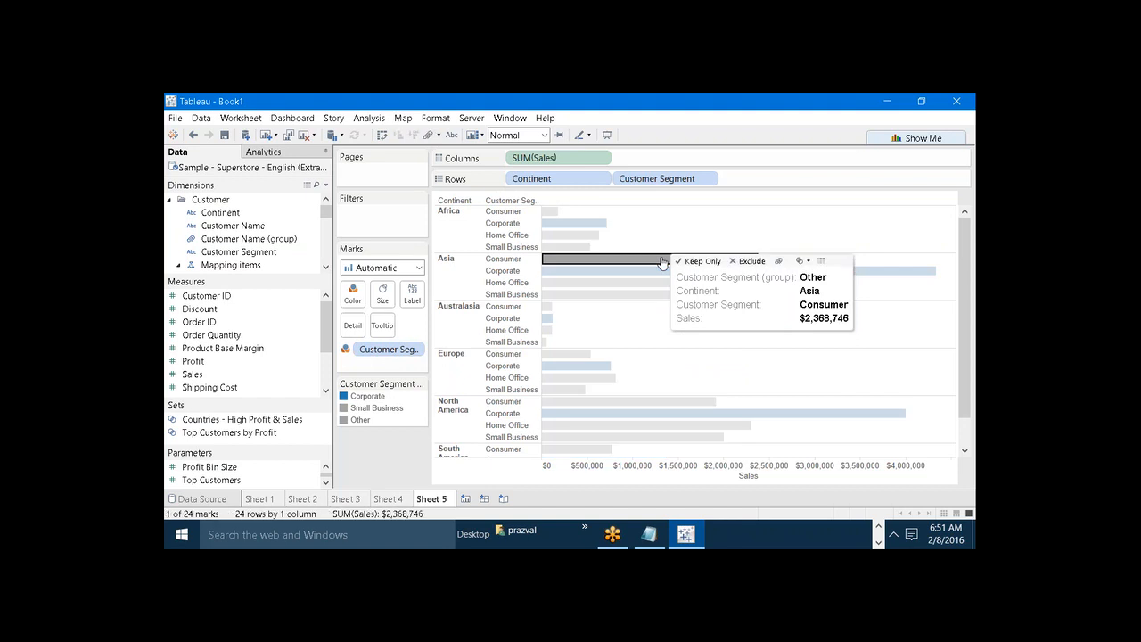
# Group the Consumer segment as its own colour category using Asia's Consumer bar, and clear the selection
pyautogui.click(778, 260)
pyautogui.click(767, 350)
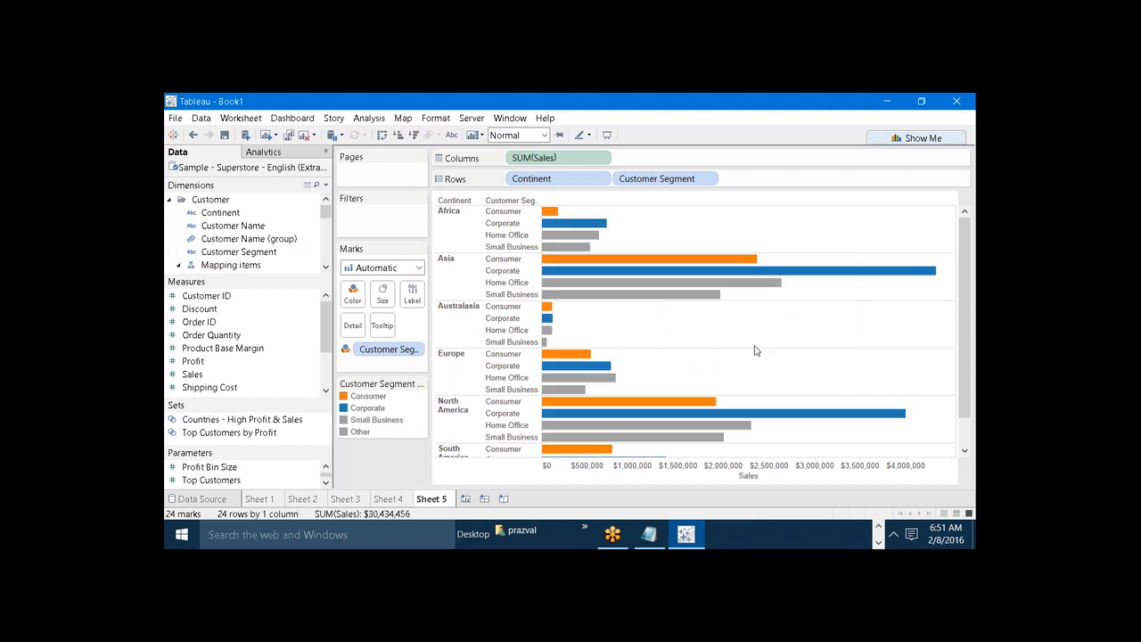
# Recolour Small Business in the Customer Segment (group) legend to dark orange from the Color Blind 10 palette
pyautogui.moveTo(635, 296)
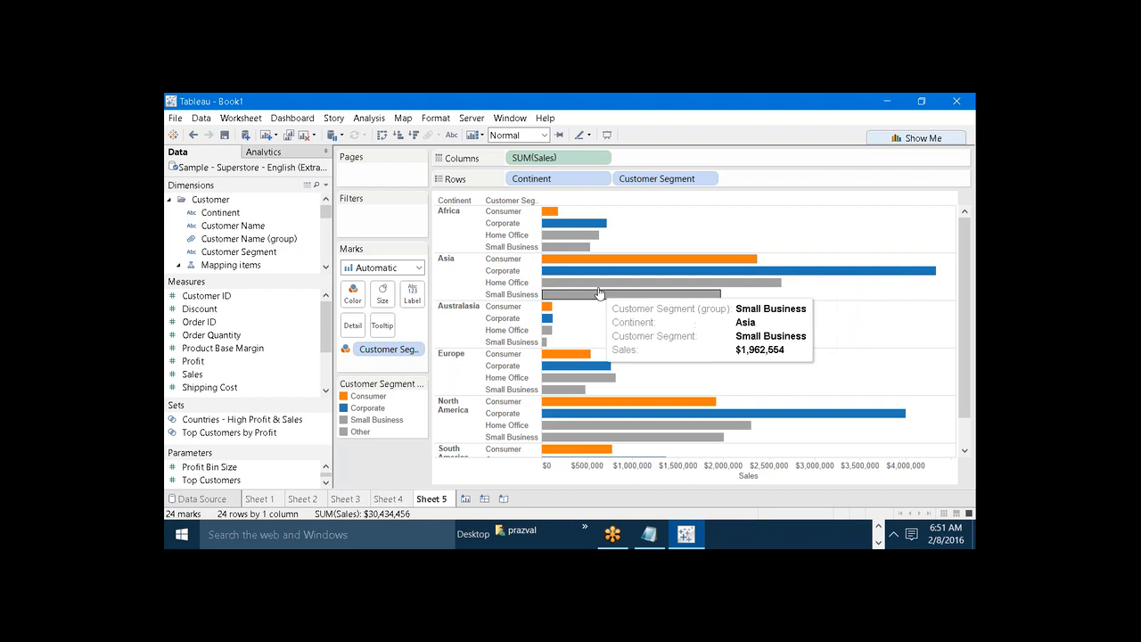
pyautogui.click(420, 384)
pyautogui.click(322, 399)
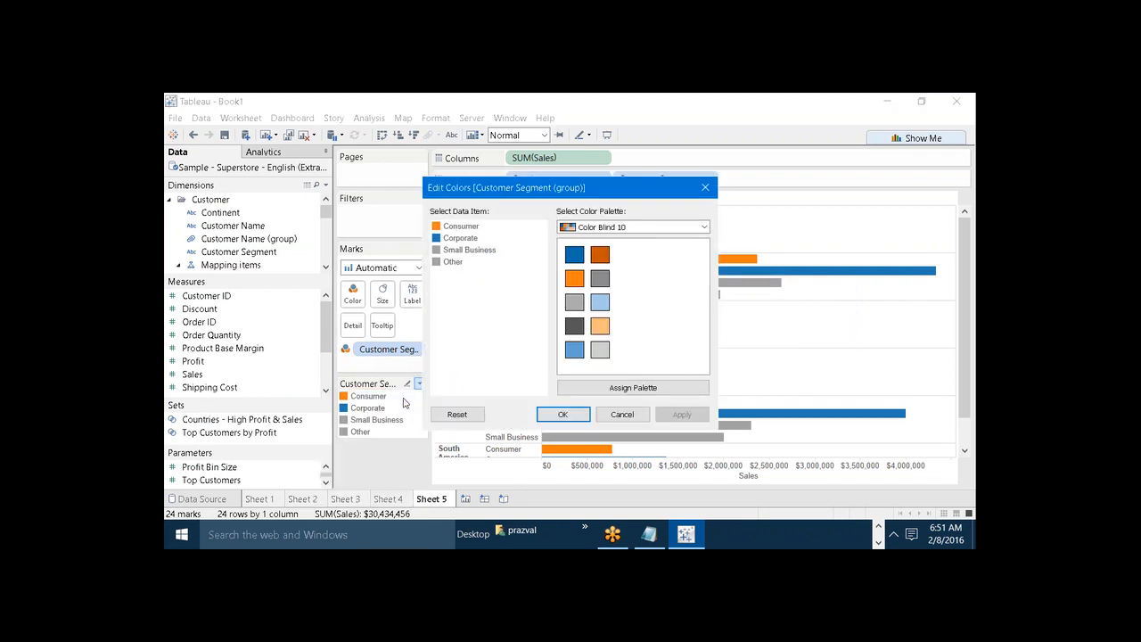
pyautogui.click(470, 249)
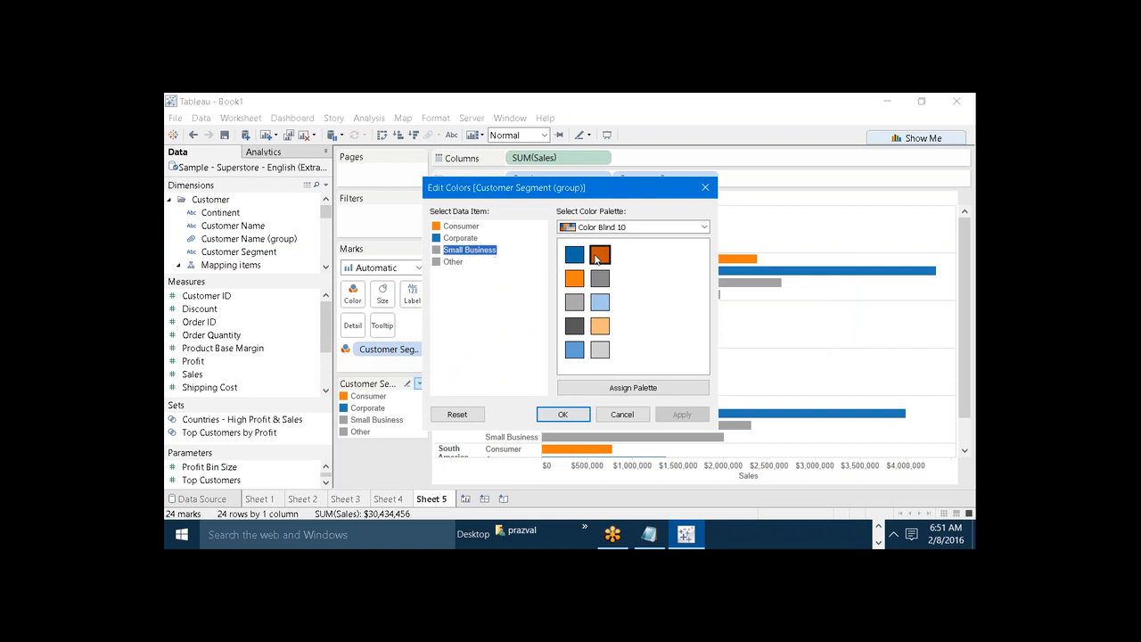
pyautogui.click(599, 255)
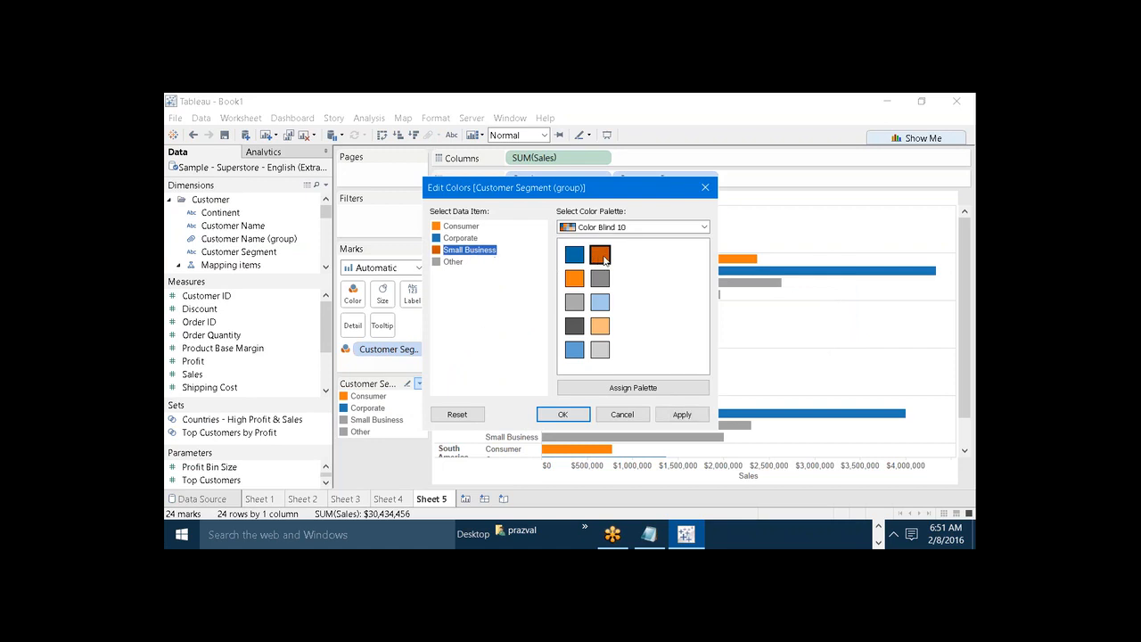
pyautogui.click(679, 416)
pyautogui.click(561, 414)
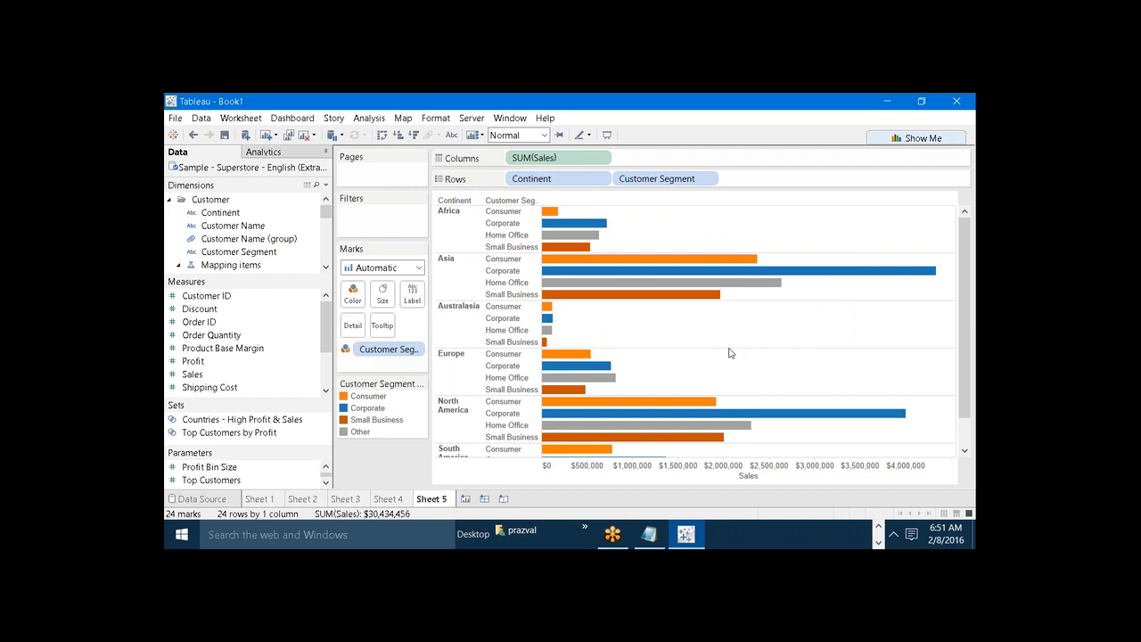
# Group Home Office as its own category using Europe's Home Office bar, and widen the legend area to fit the full group title
pyautogui.click(592, 379)
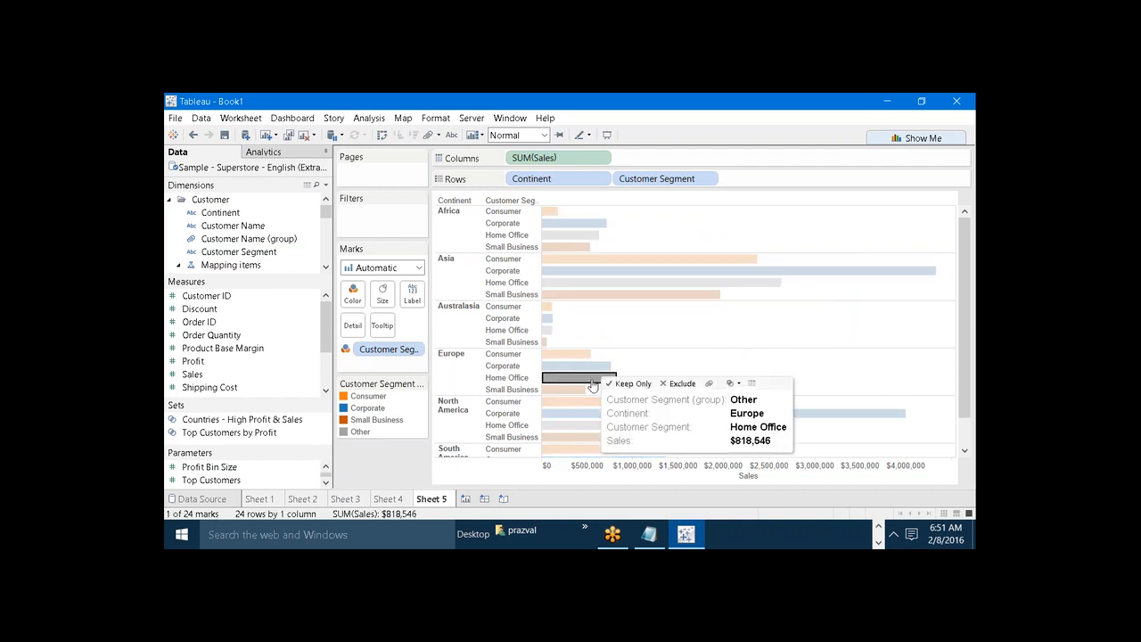
pyautogui.click(708, 383)
pyautogui.click(705, 386)
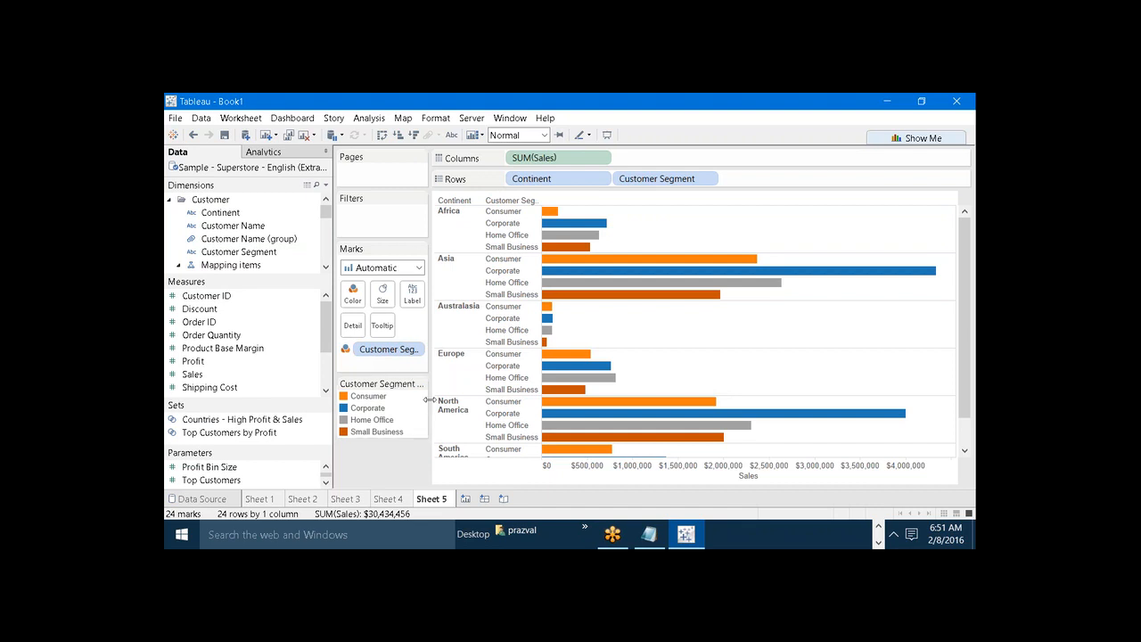
pyautogui.moveTo(429, 399); pyautogui.dragTo(453, 400)
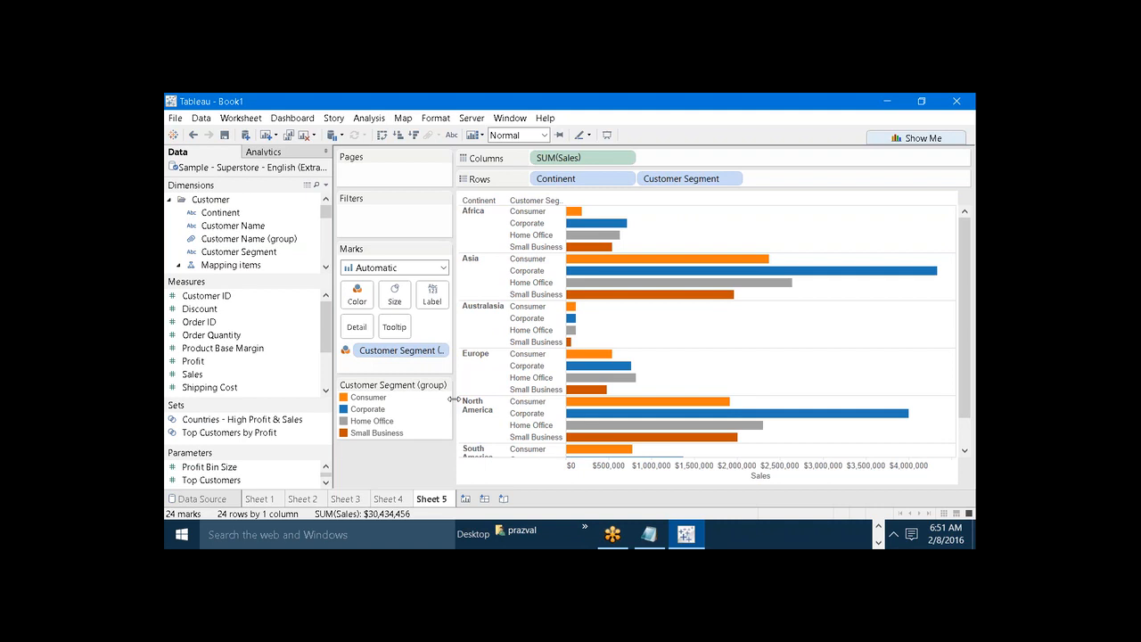
pyautogui.click(595, 296)
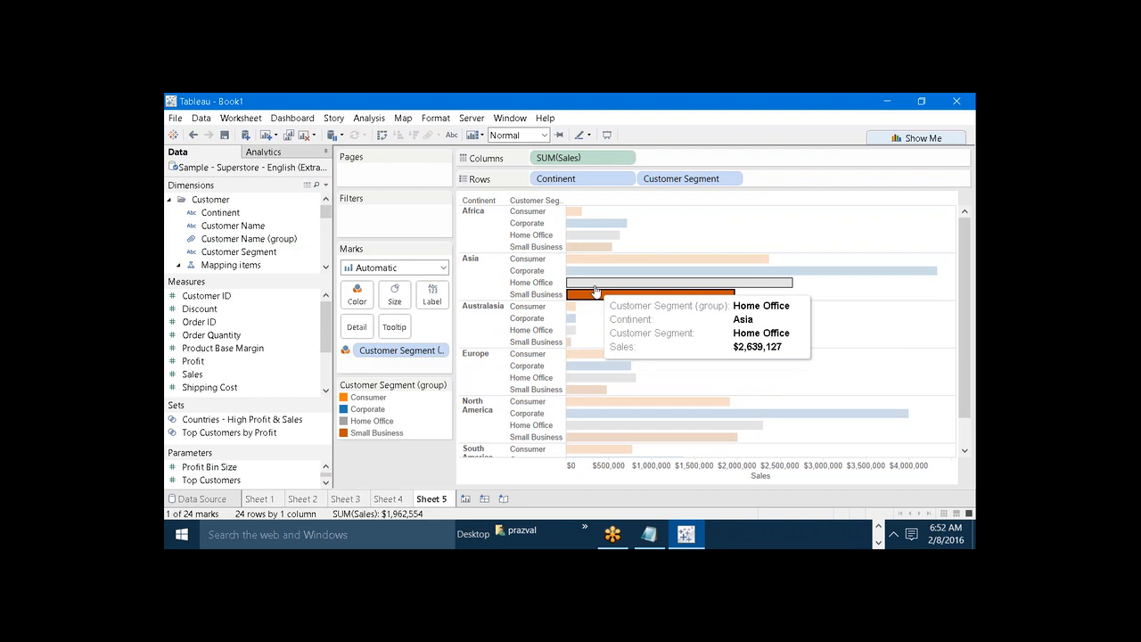
pyautogui.keyDown('ctrl'); pyautogui.click(586, 261); pyautogui.keyUp('ctrl')
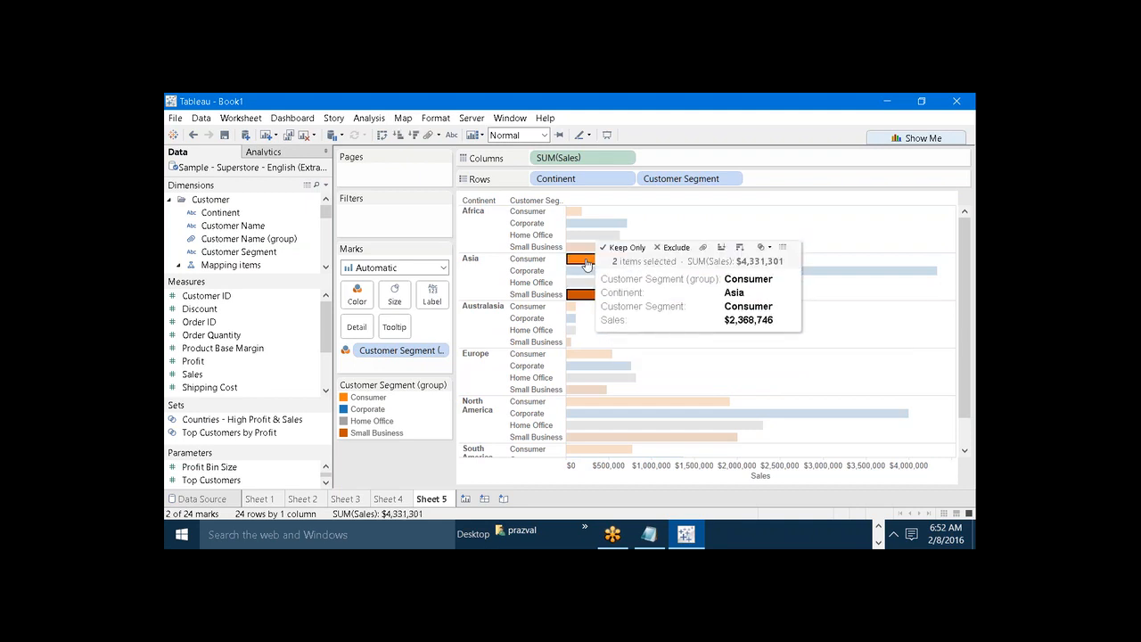
pyautogui.click(715, 396)
# Merge all four customer segments into one group by selecting North America's four bars and South America's Consumer bar together
pyautogui.click(638, 403)
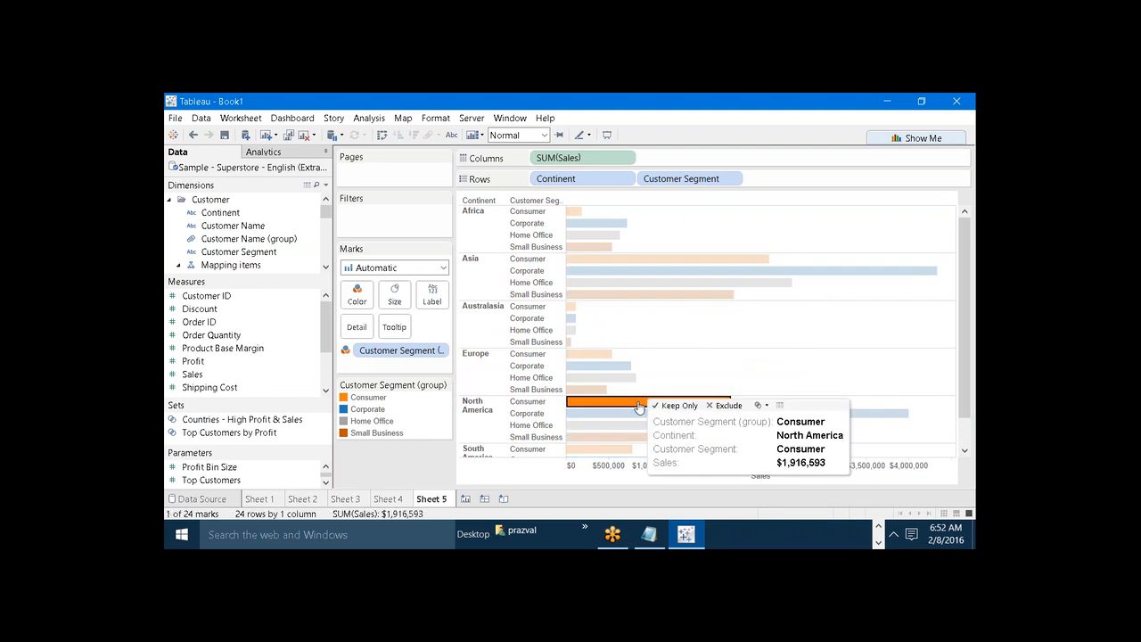
pyautogui.keyDown('ctrl'); pyautogui.click(604, 437); pyautogui.keyUp('ctrl')
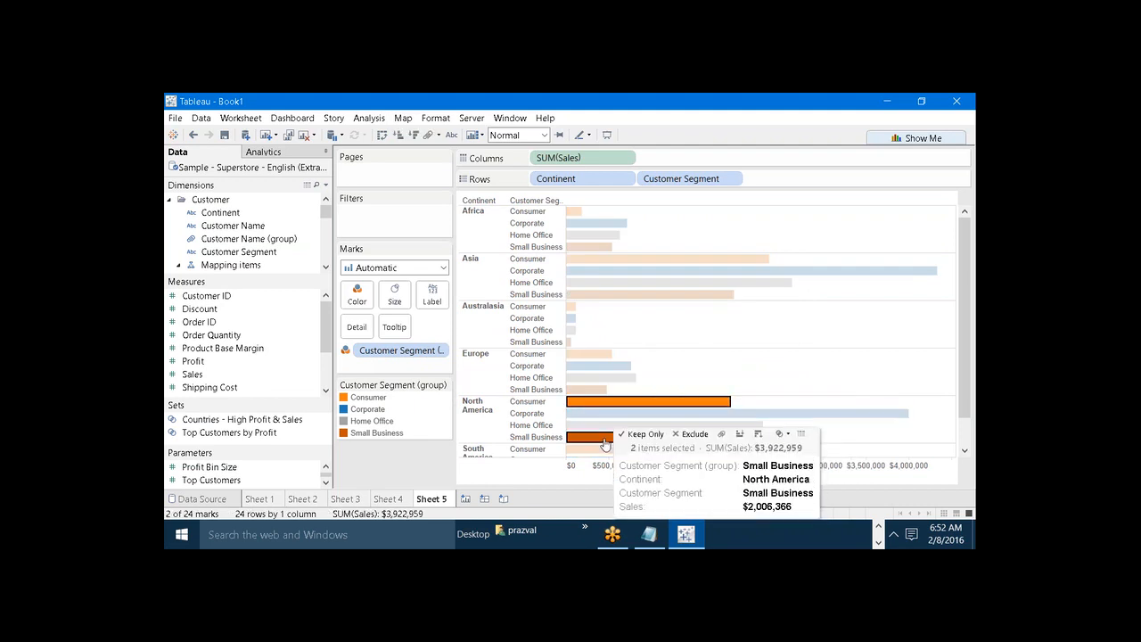
pyautogui.keyDown('ctrl'); pyautogui.click(590, 450); pyautogui.keyUp('ctrl')
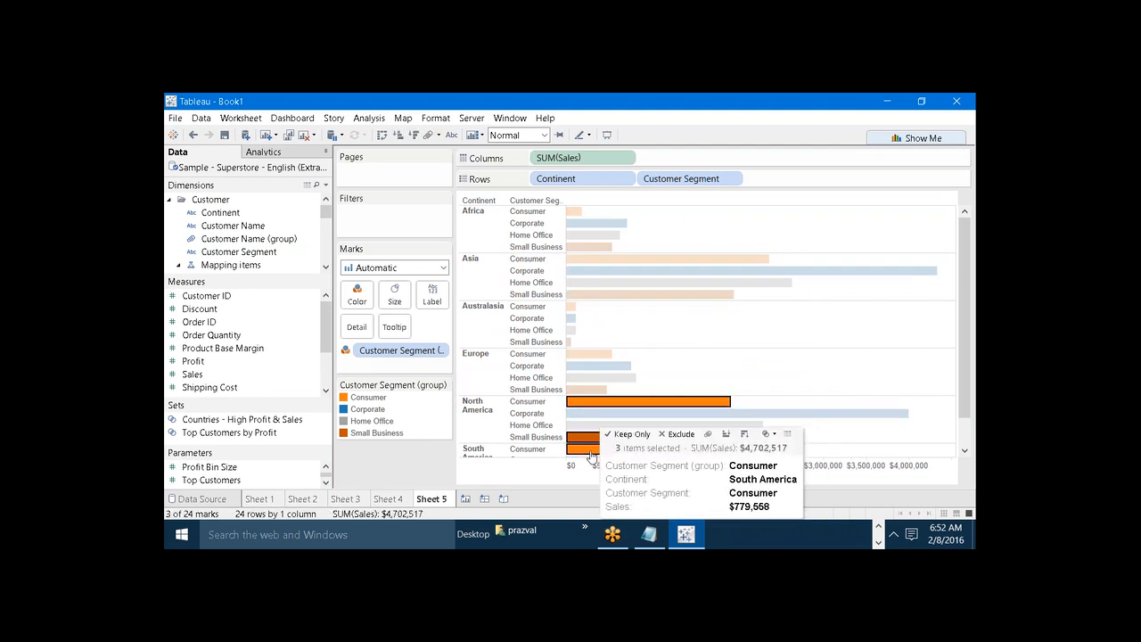
pyautogui.keyDown('ctrl'); pyautogui.click(580, 425); pyautogui.keyUp('ctrl')
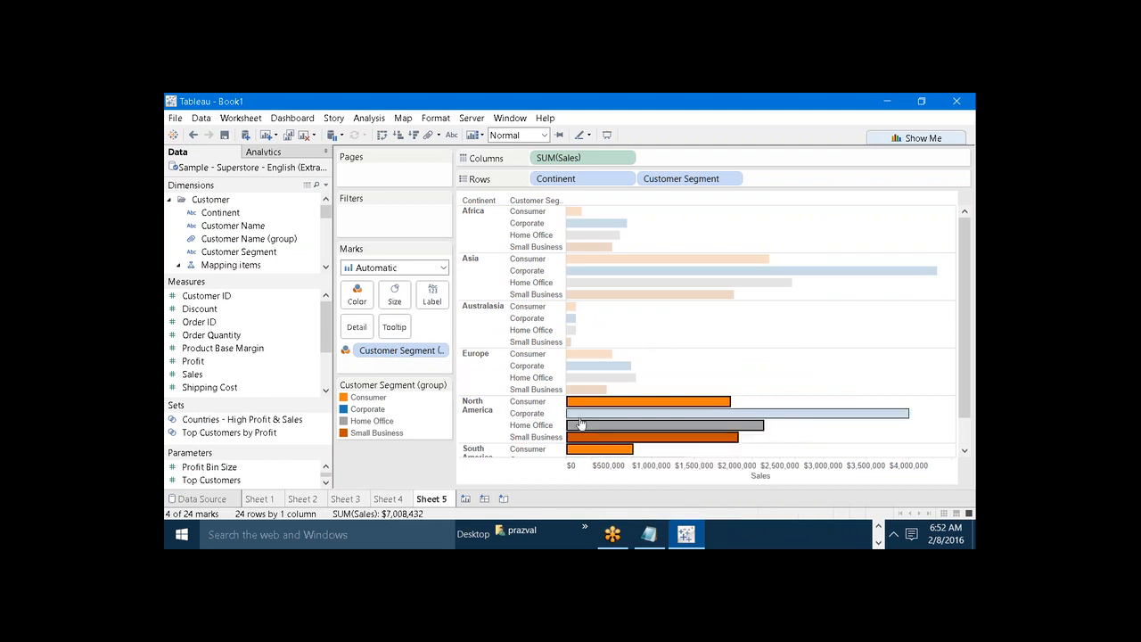
pyautogui.keyDown('ctrl'); pyautogui.click(580, 413); pyautogui.keyUp('ctrl')
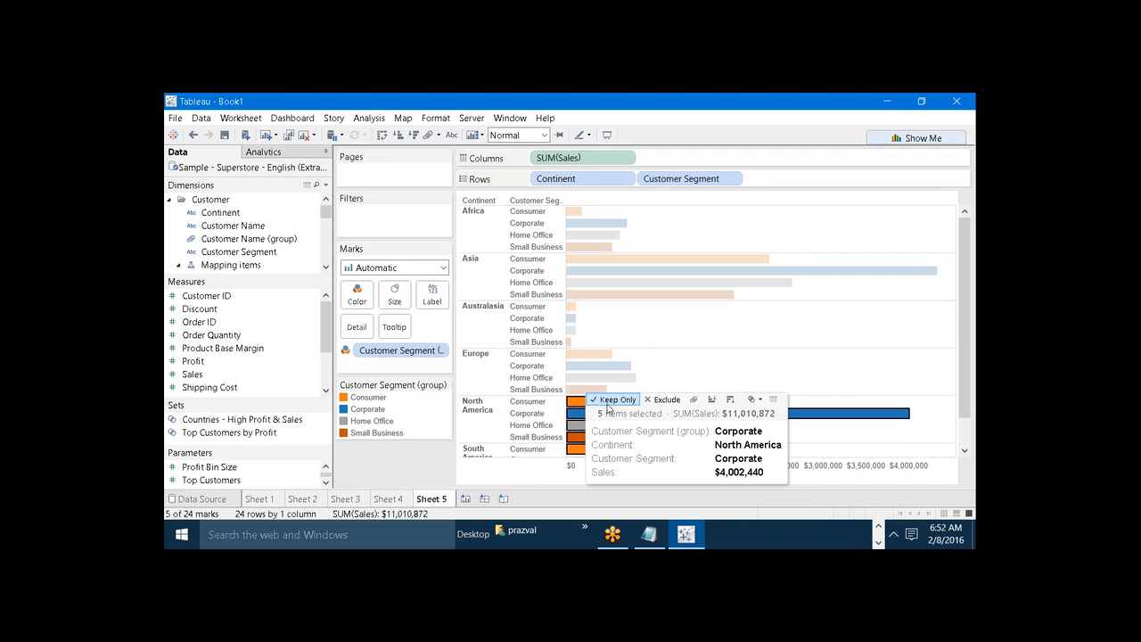
pyautogui.click(692, 400)
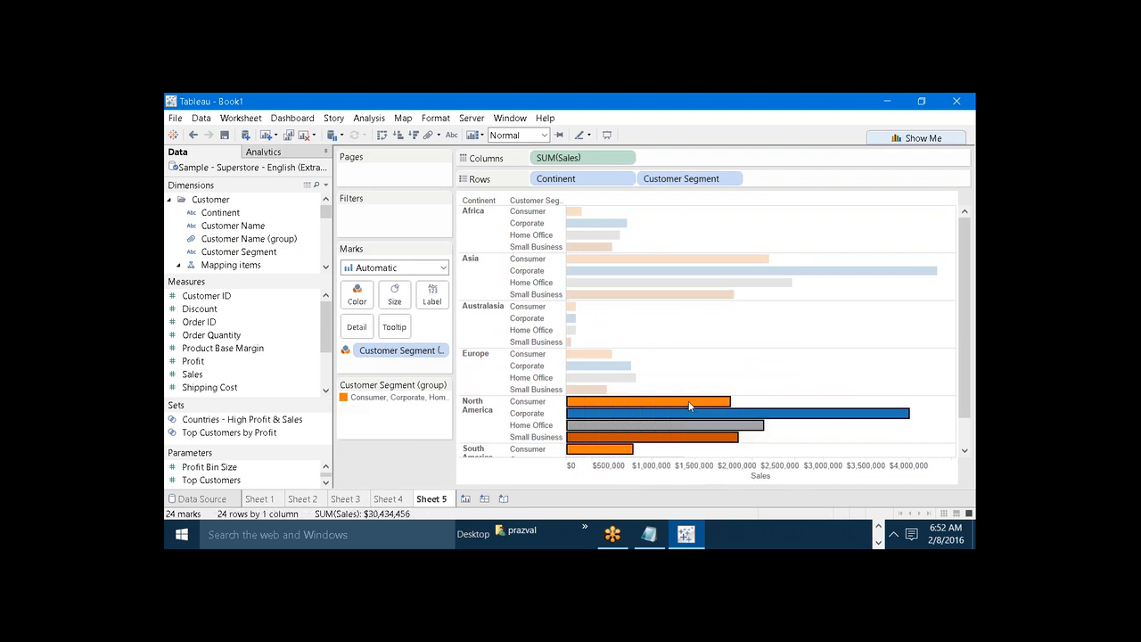
pyautogui.click(712, 368)
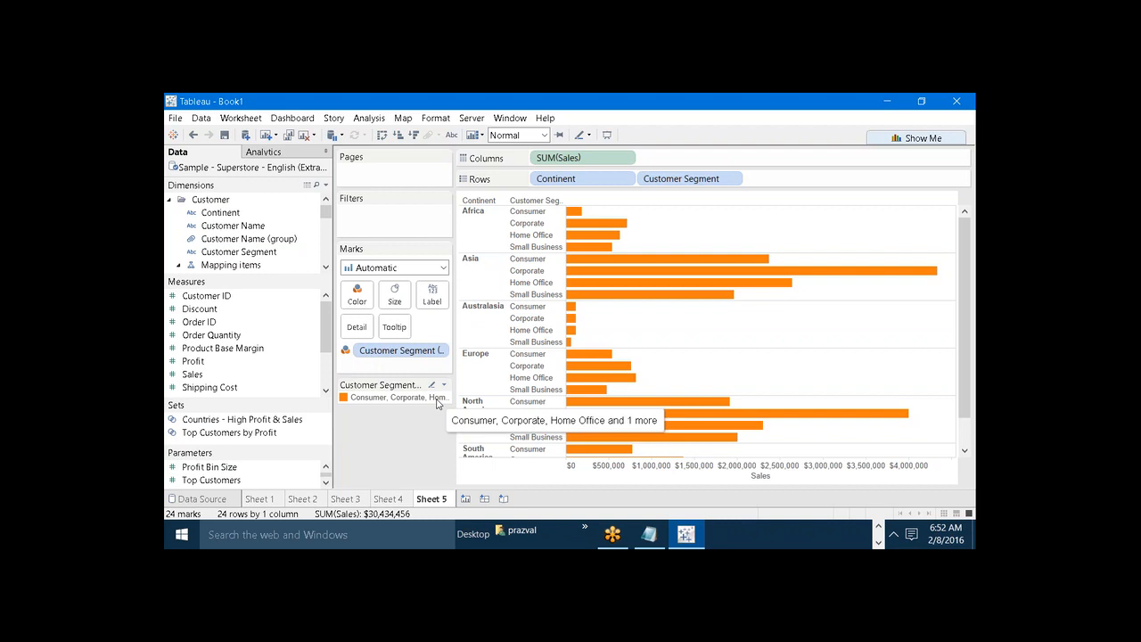
# Remove Customer Segment (group) from the marks' colour encoding
pyautogui.click(571, 212)
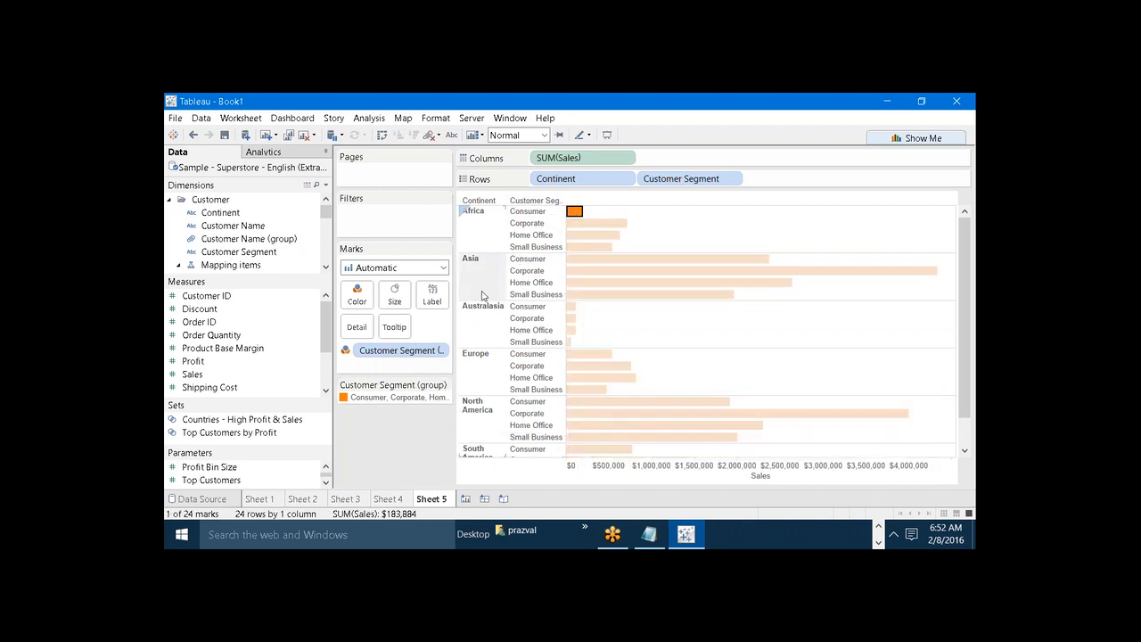
pyautogui.moveTo(397, 351); pyautogui.dragTo(392, 479)
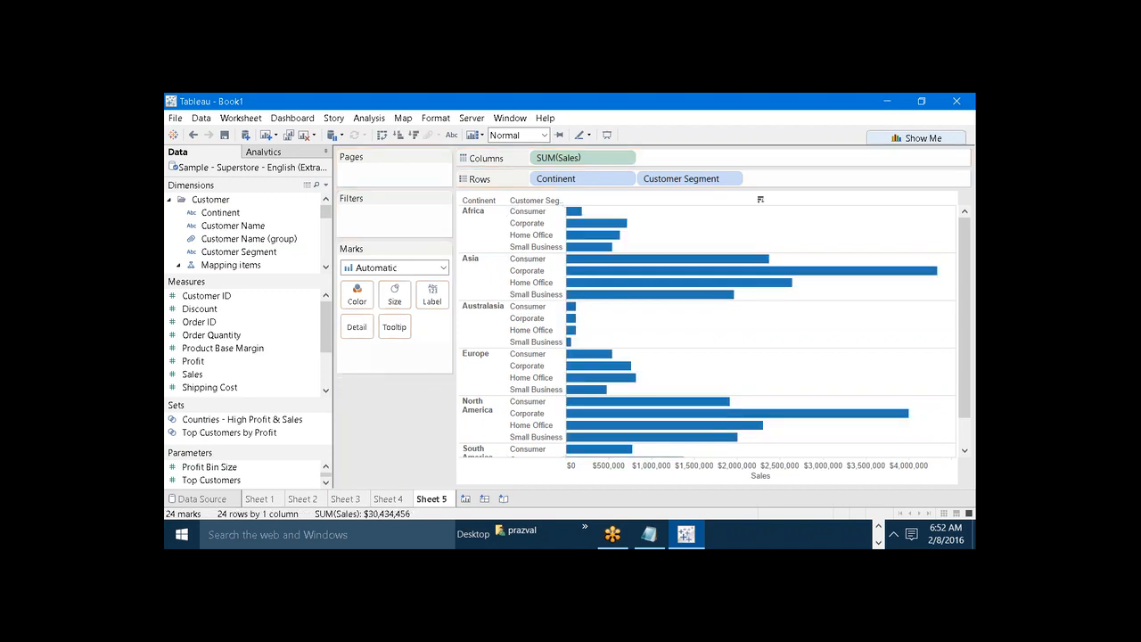
# Group Africa by the Continent dimension using its Consumer bar, and highlight all of Africa's bars to inspect the Corporate one
pyautogui.click(577, 215)
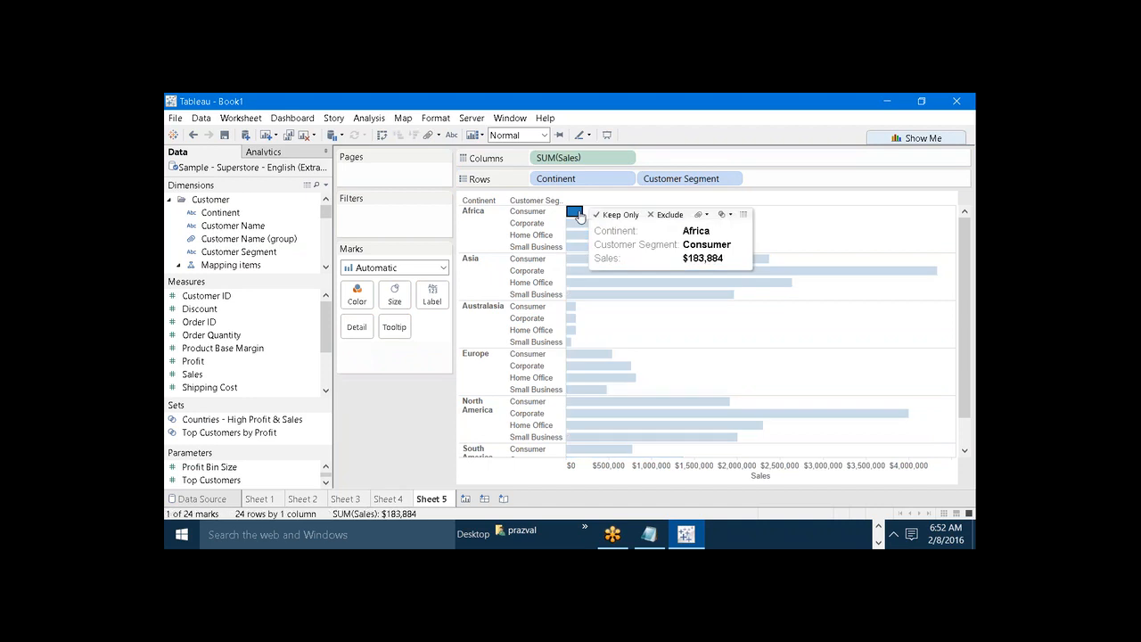
pyautogui.click(700, 218)
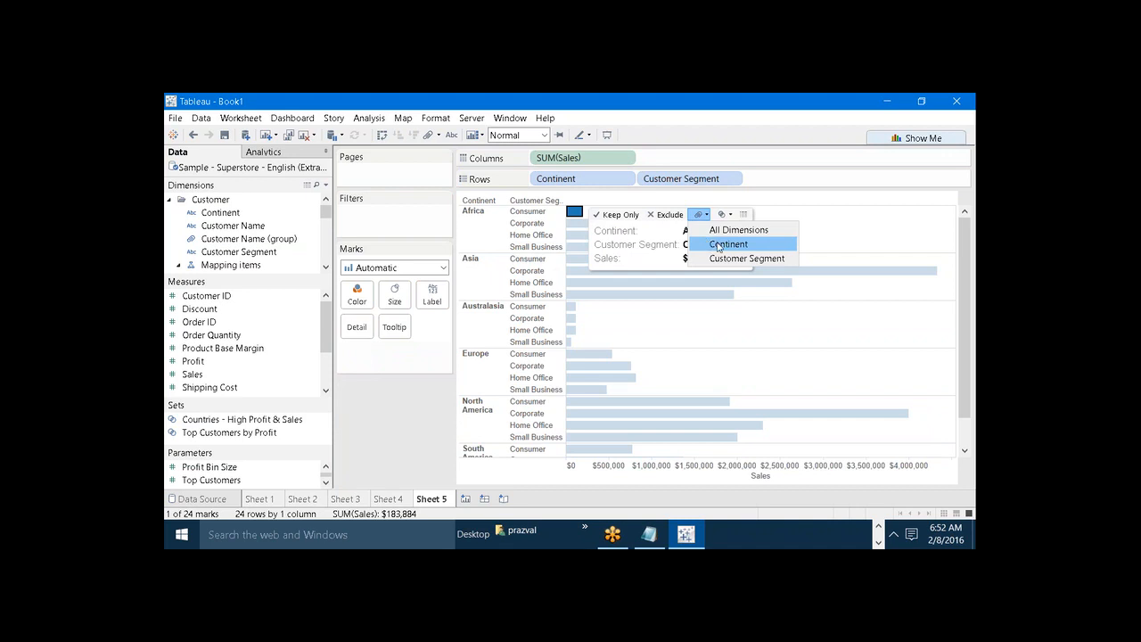
pyautogui.click(718, 248)
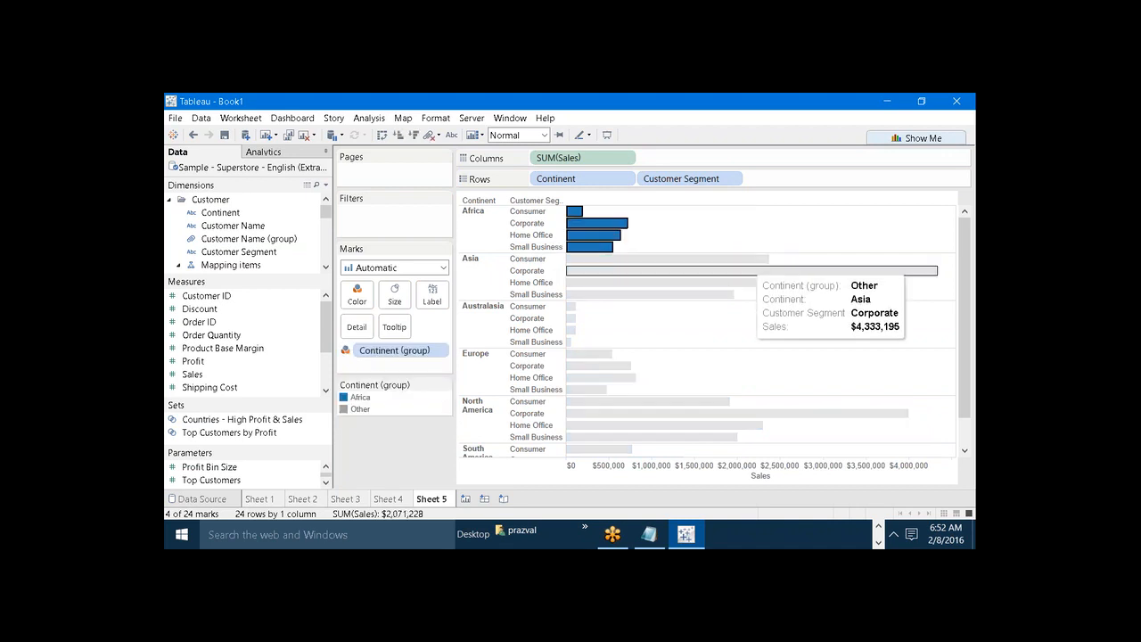
pyautogui.click(753, 317)
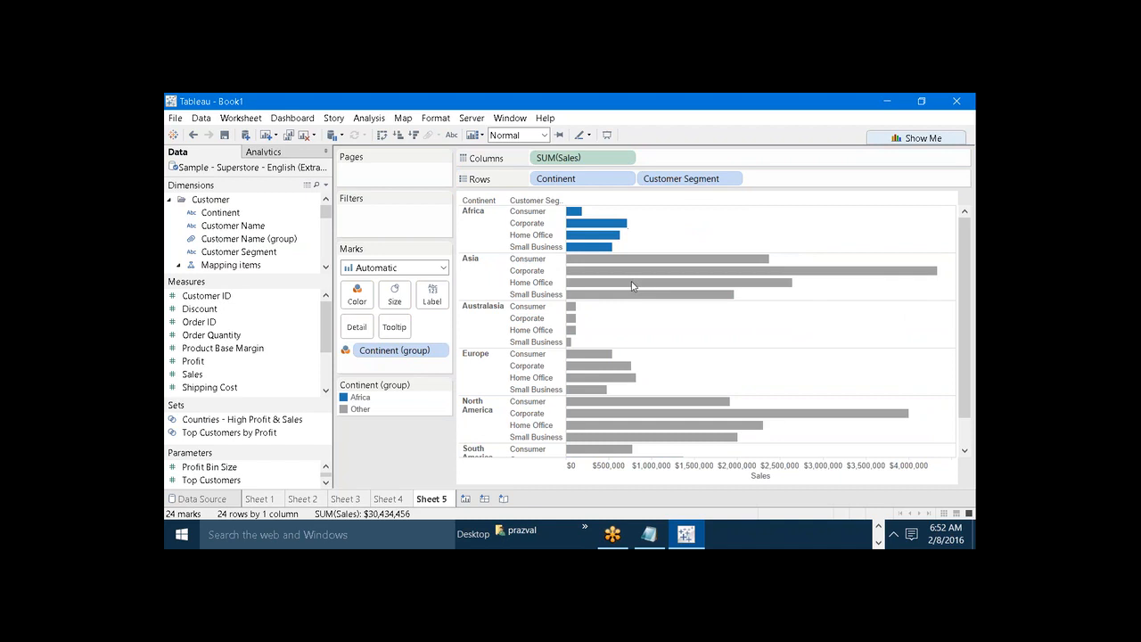
pyautogui.click(489, 241)
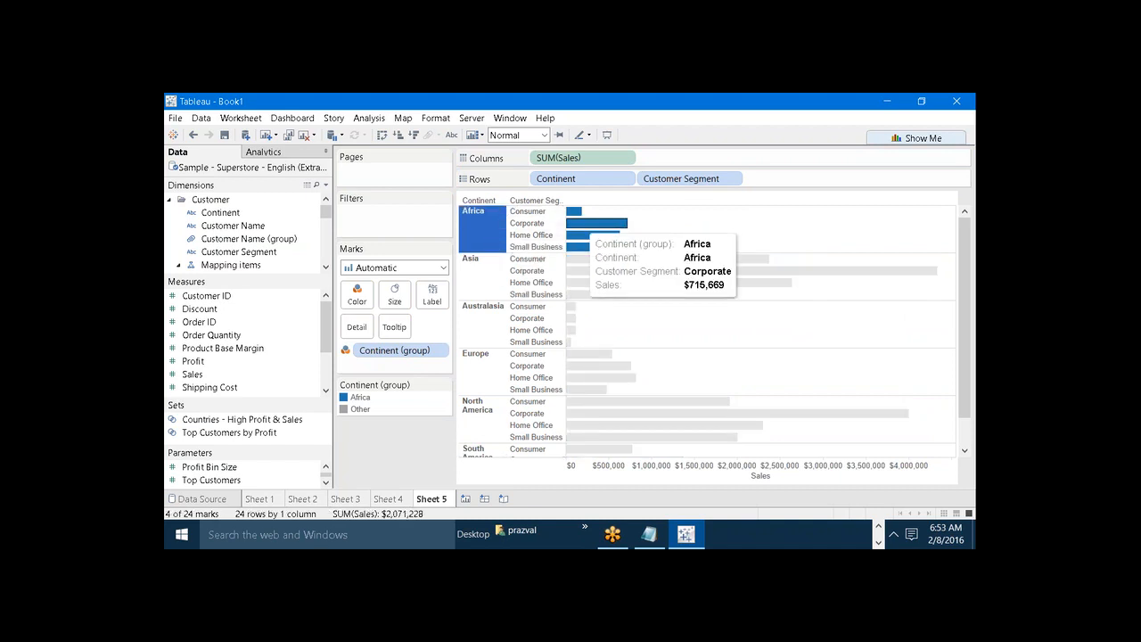
pyautogui.moveTo(583, 224)
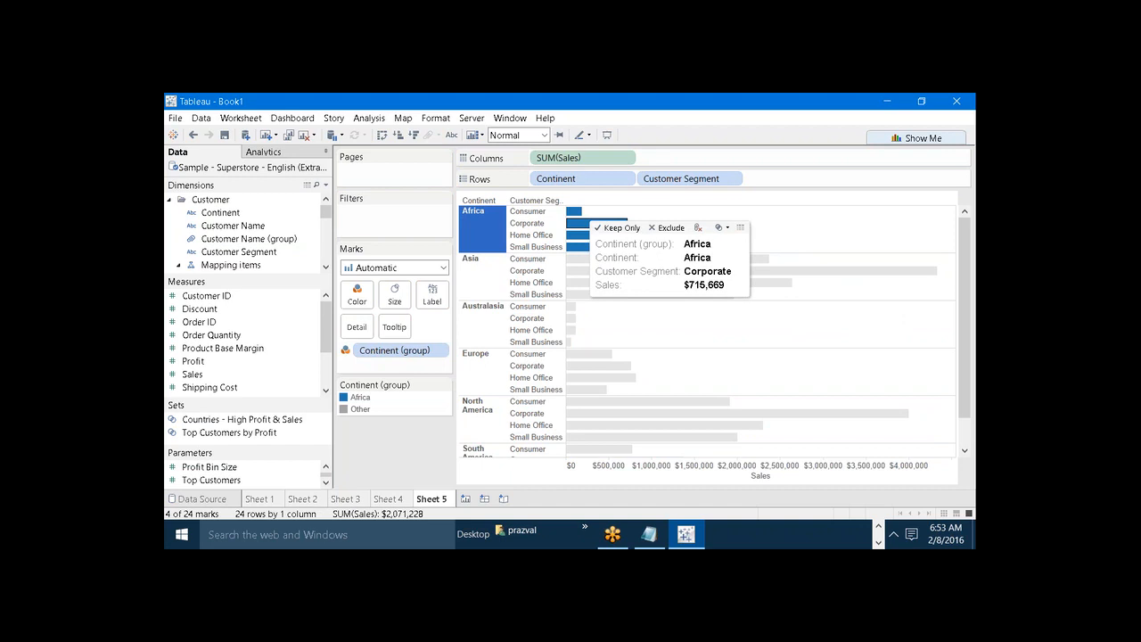
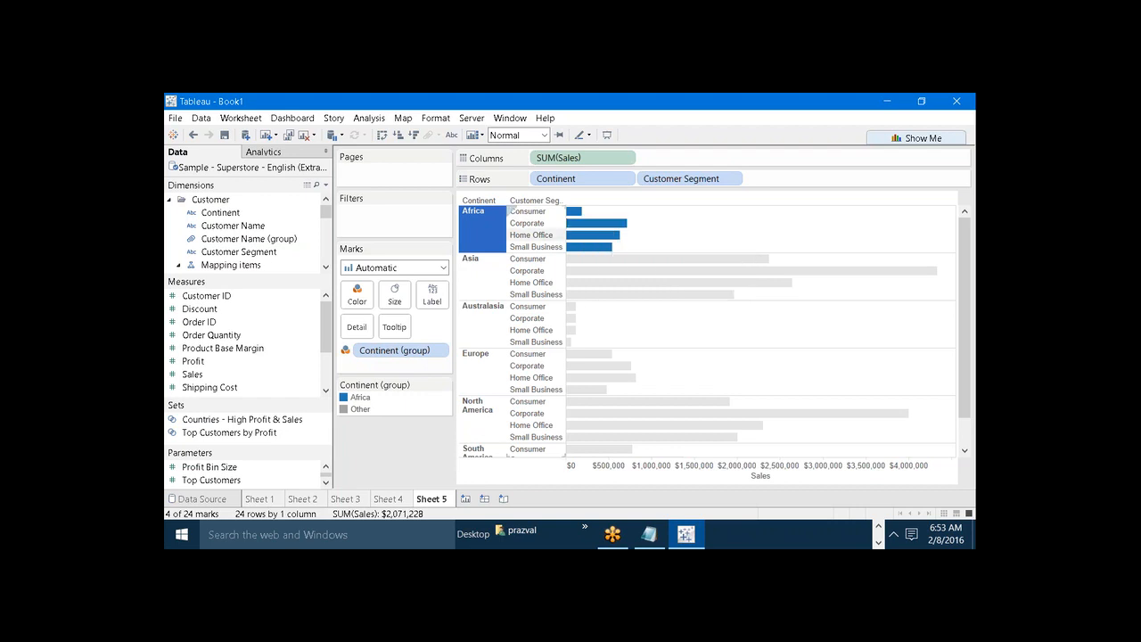
# Add Asia as a separate Continent group using its Corporate bar, and highlight the Africa and Asia rows in turn
pyautogui.click(573, 273)
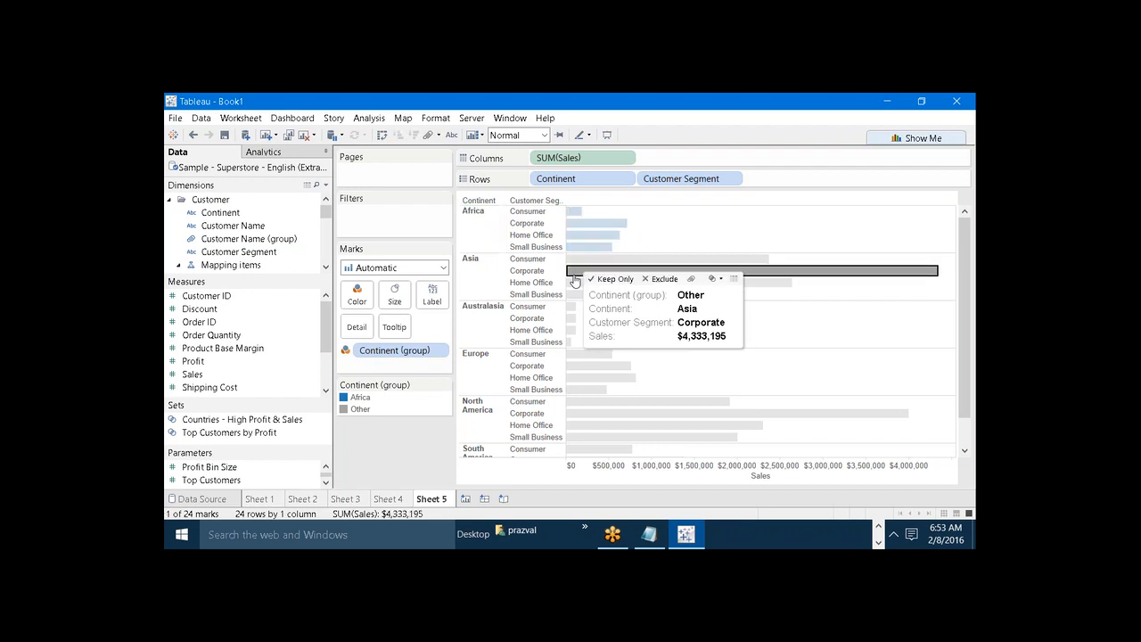
pyautogui.click(693, 284)
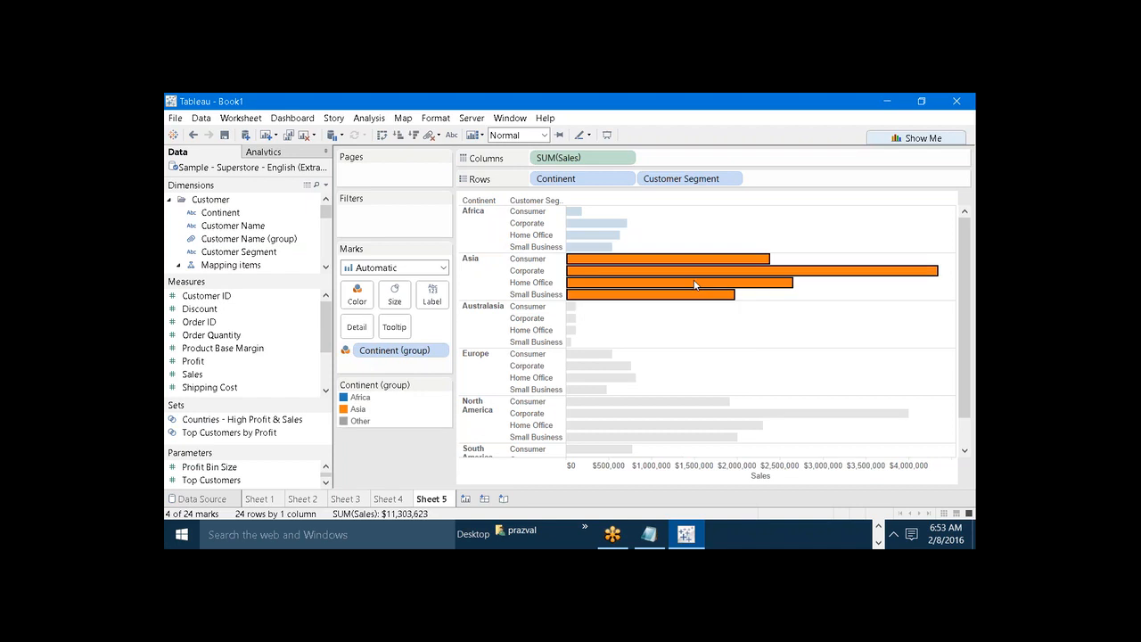
pyautogui.click(675, 328)
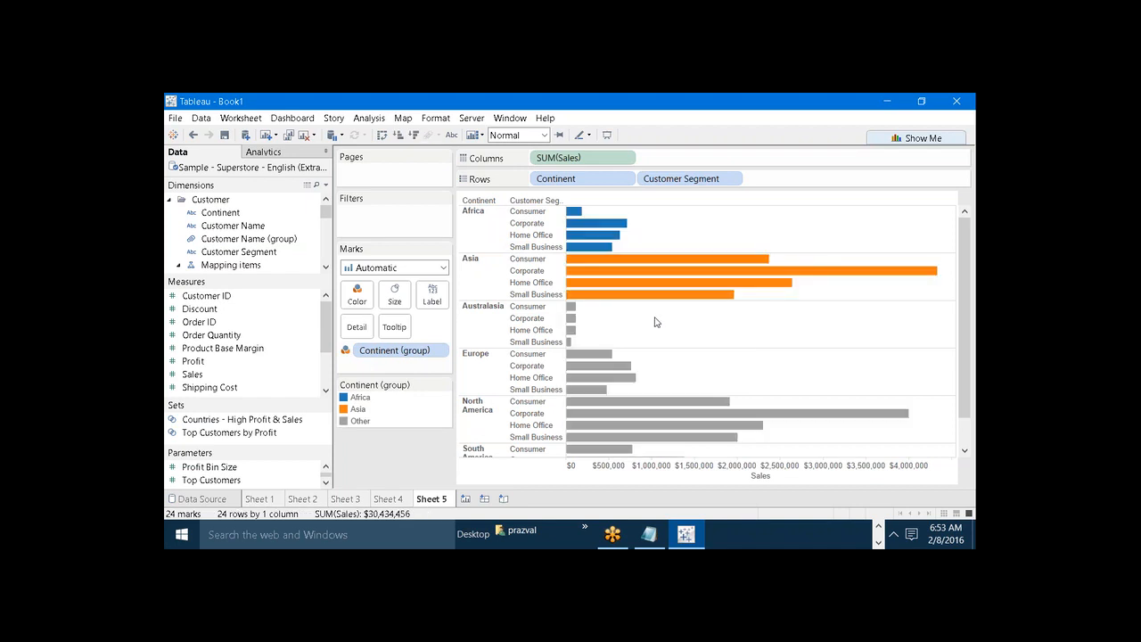
pyautogui.click(478, 230)
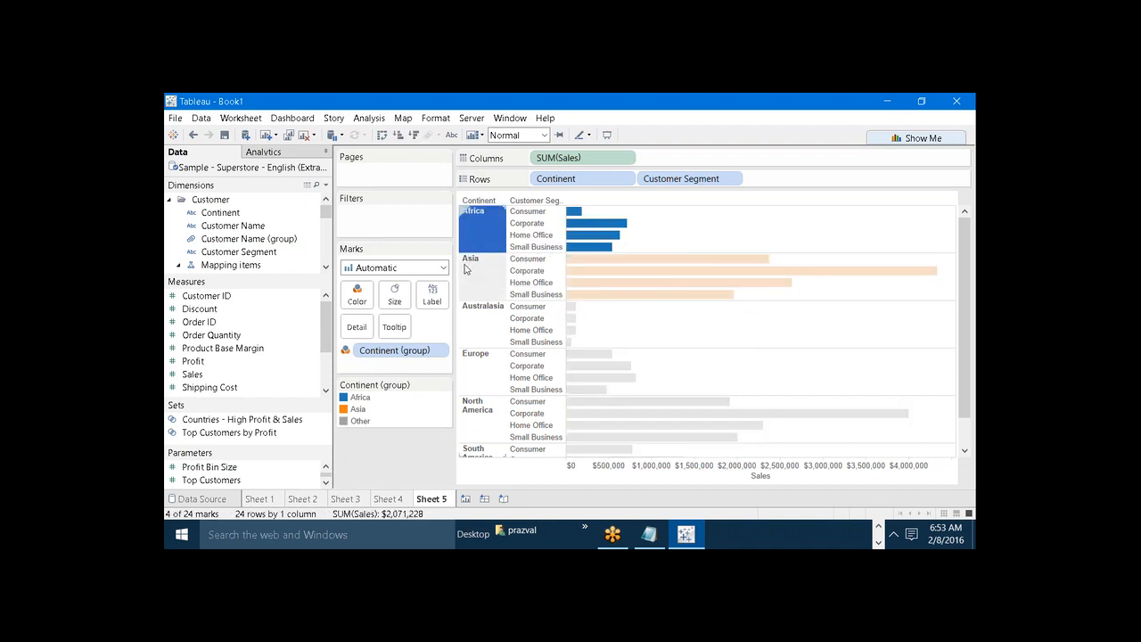
pyautogui.click(464, 269)
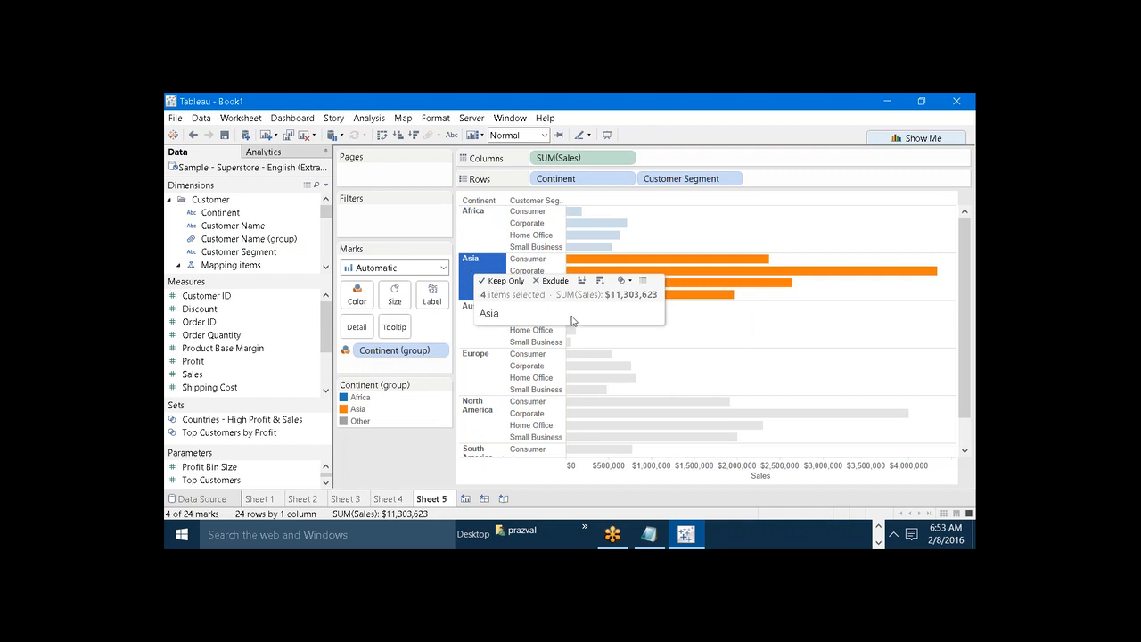
# Add Europe as a separate Continent group using its Home Office bar, and clear the selection
pyautogui.click(665, 383)
pyautogui.click(631, 381)
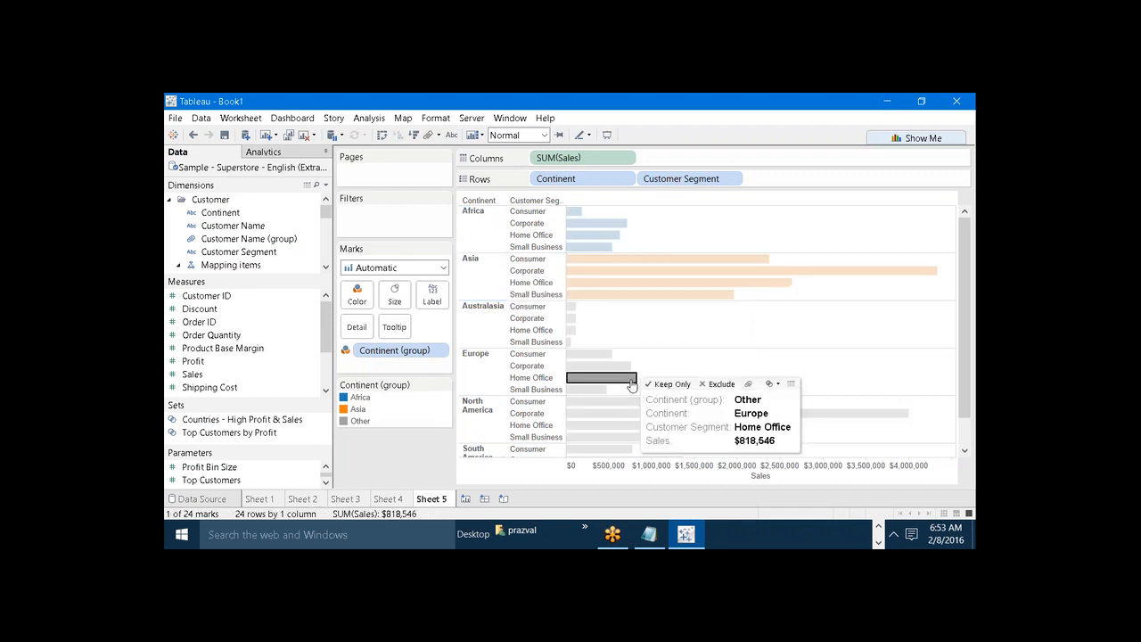
pyautogui.click(747, 385)
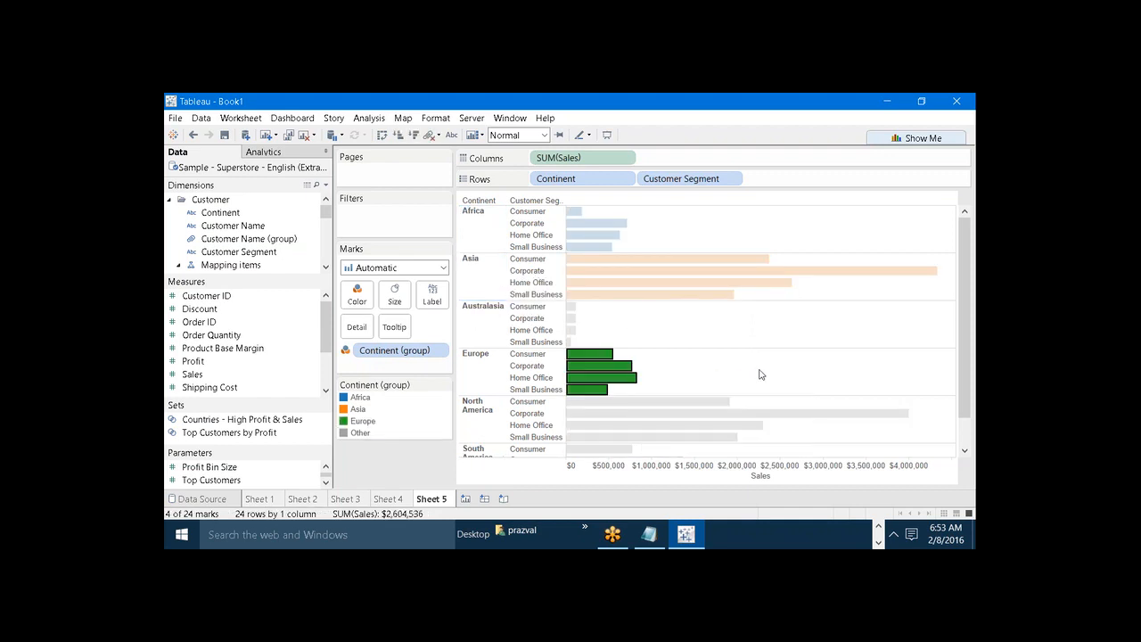
pyautogui.click(764, 361)
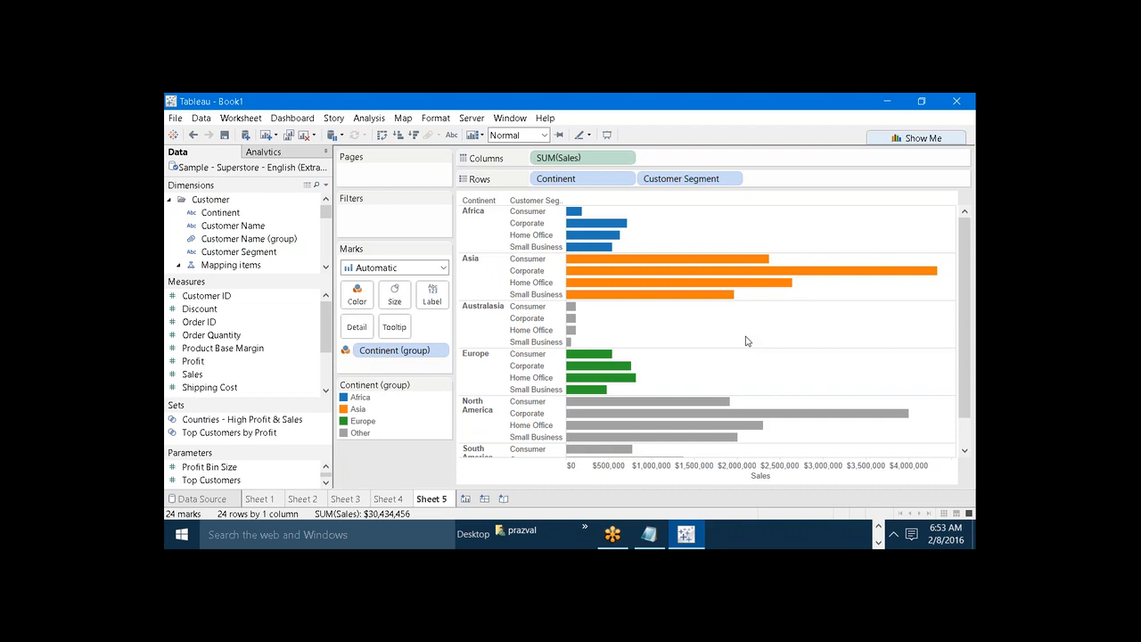
# Ungroup Africa, Asia and Europe in turn, using Africa's Home Office, Asia's Small Business and Europe's Corporate bars
pyautogui.click(599, 235)
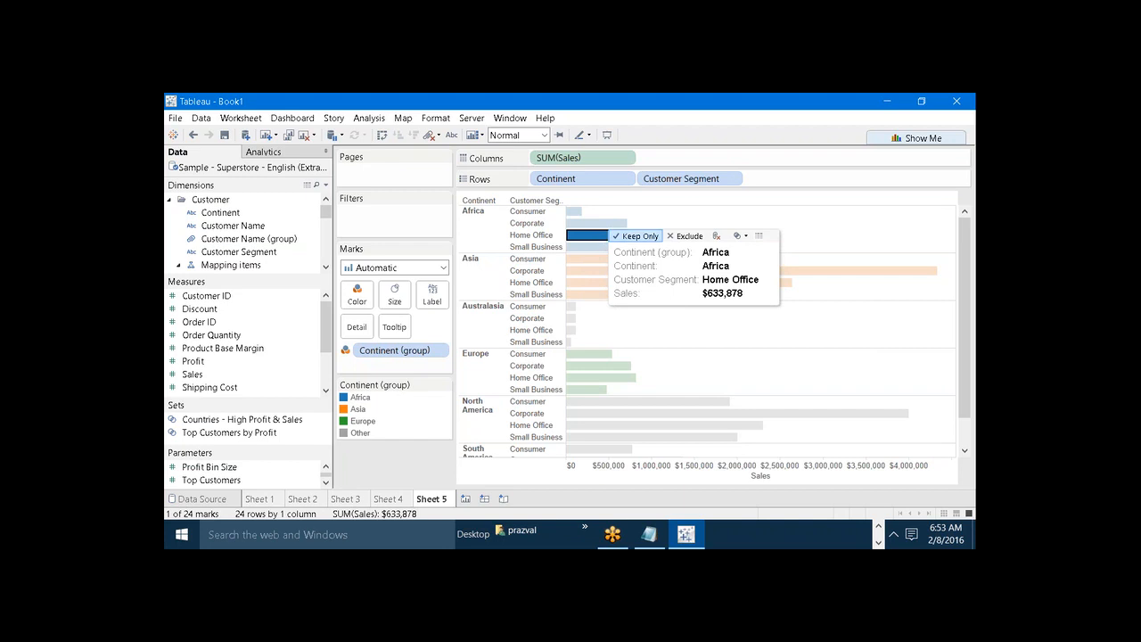
pyautogui.click(716, 237)
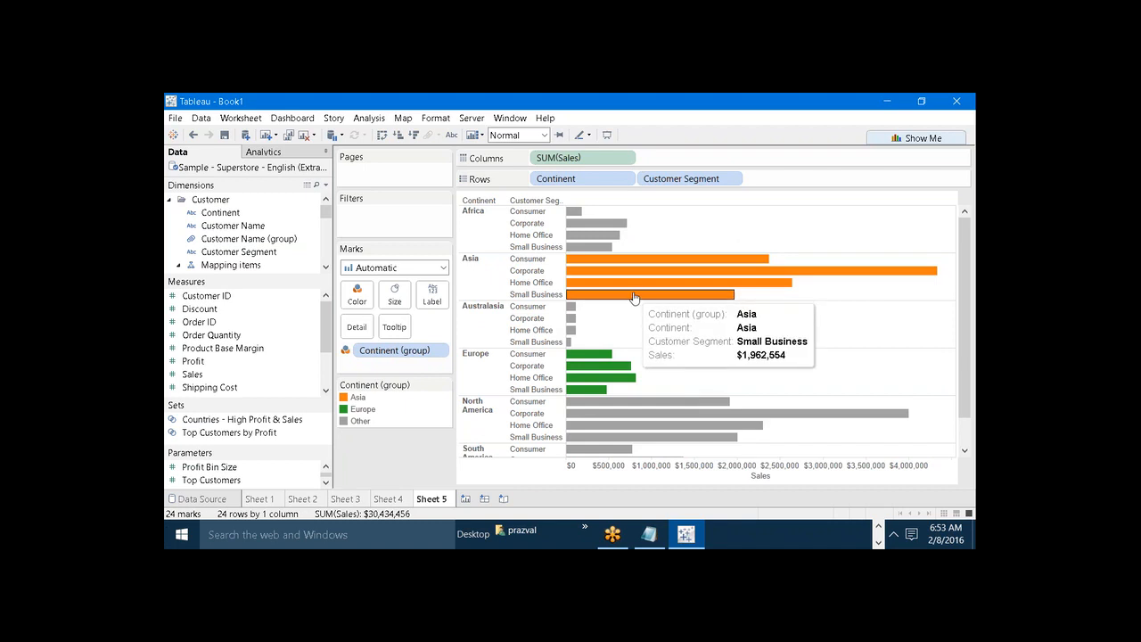
pyautogui.click(726, 294)
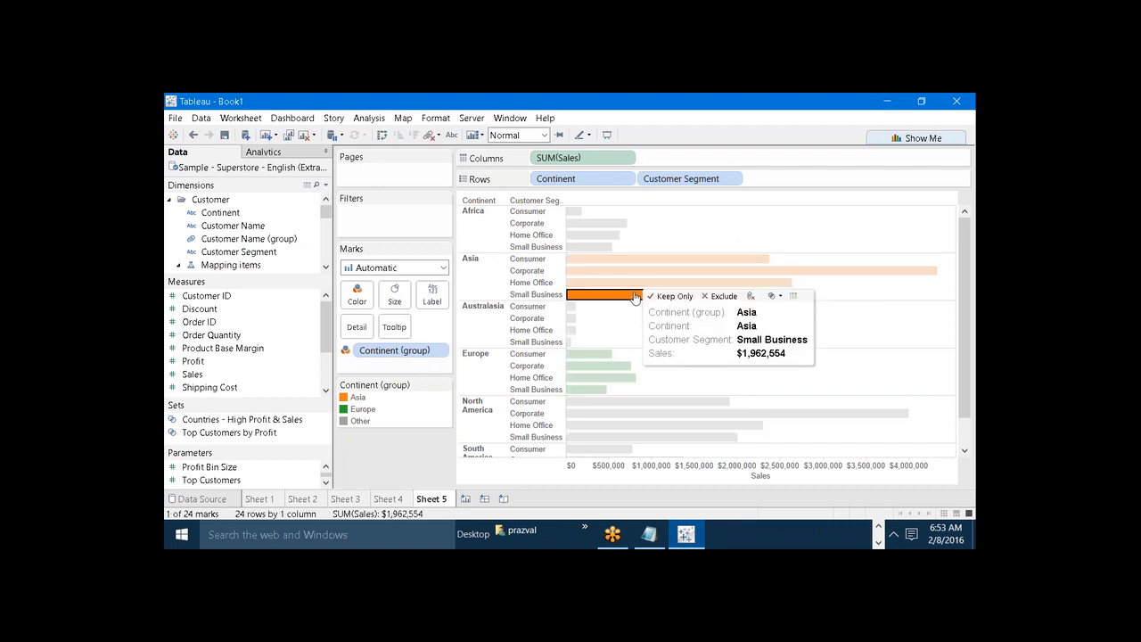
pyautogui.click(750, 295)
pyautogui.click(624, 366)
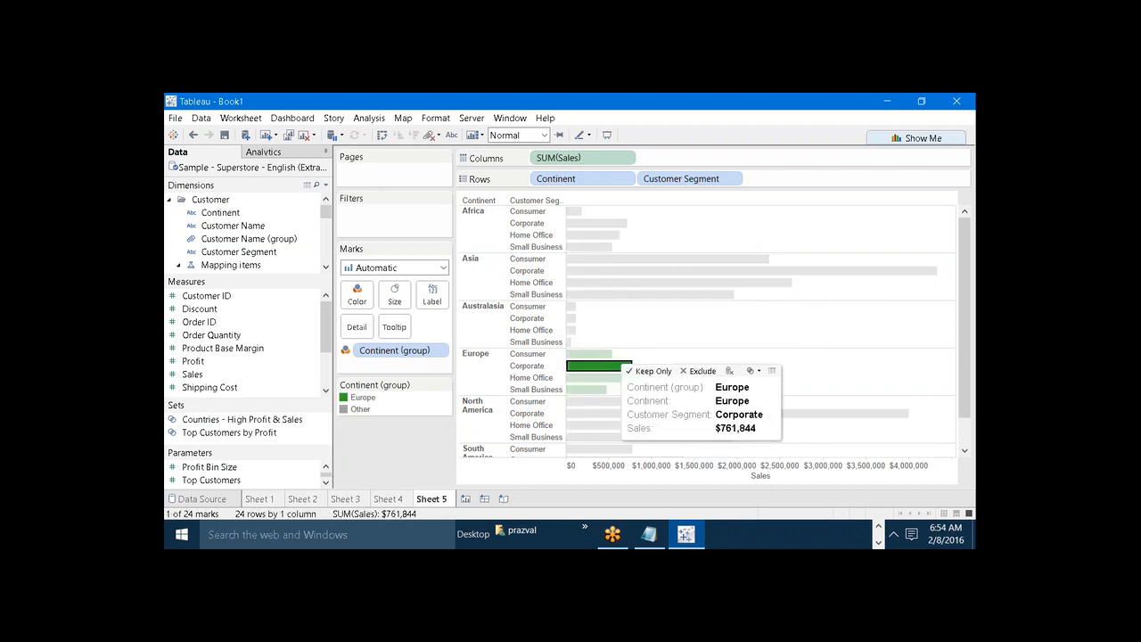
pyautogui.click(729, 370)
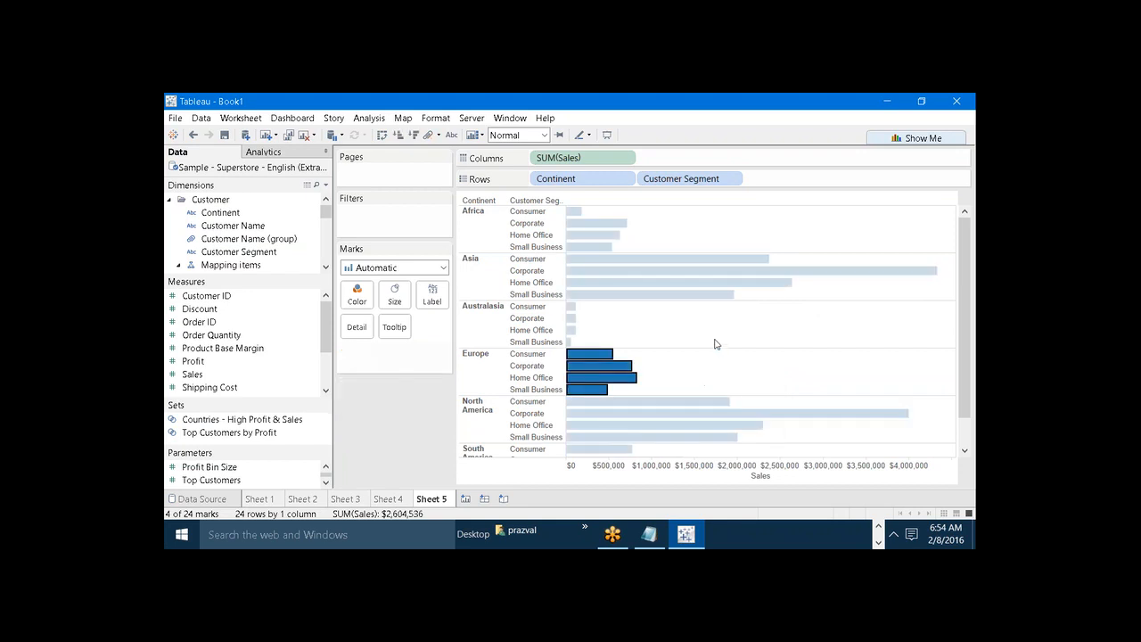
# Group Africa's Corporate bar on All Dimensions, clear the selection and pick its (Africa, Corporate) legend entry
pyautogui.click(583, 223)
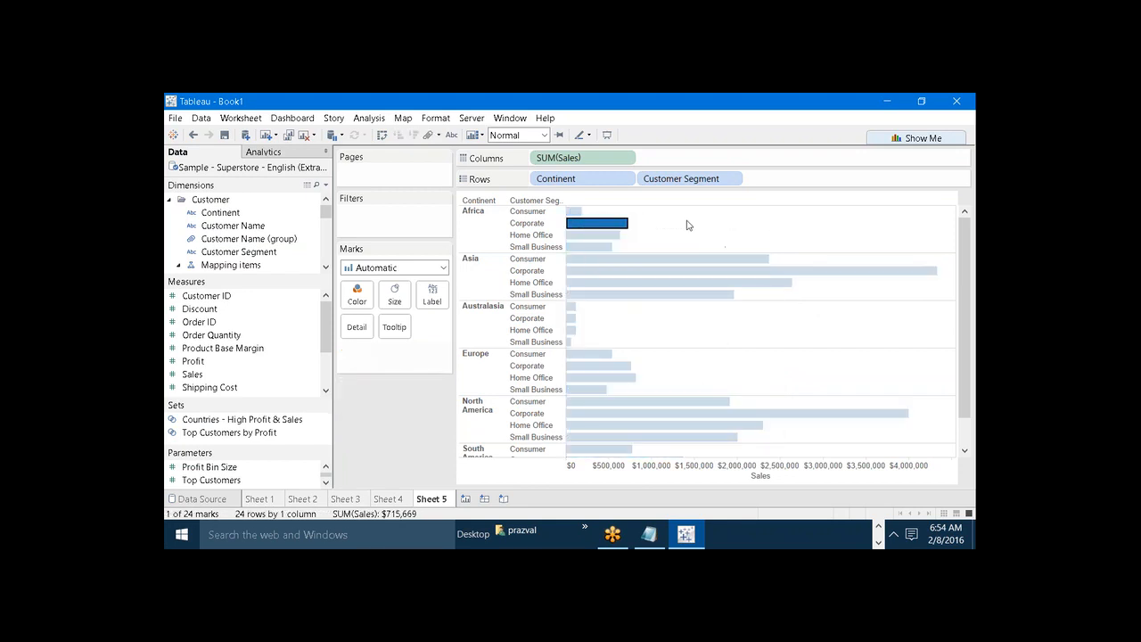
pyautogui.click(615, 224)
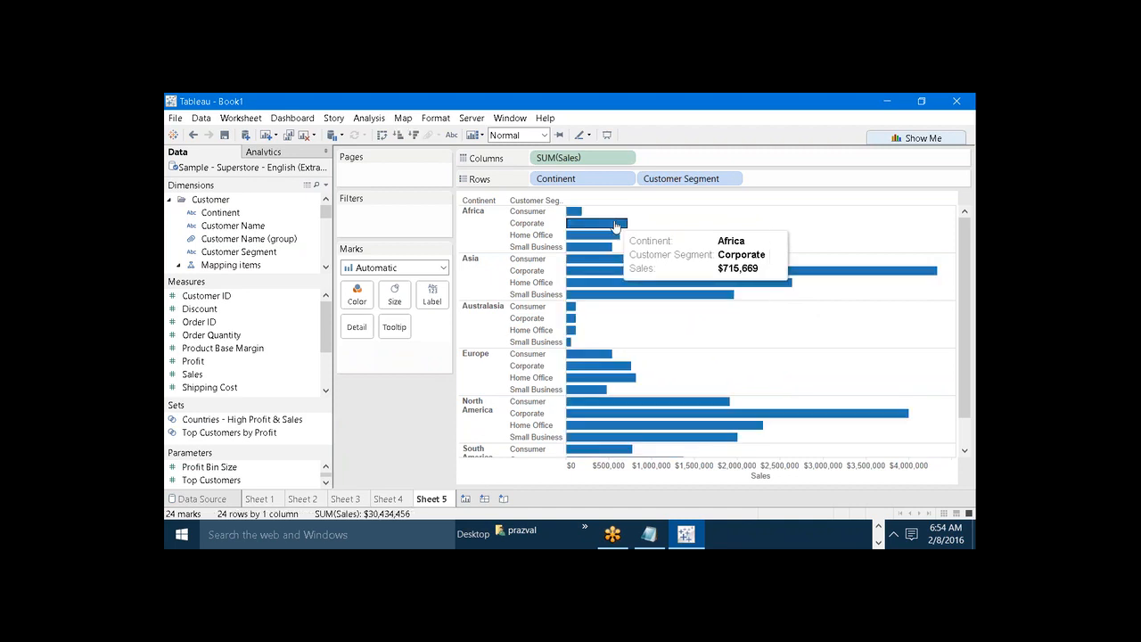
pyautogui.click(615, 224)
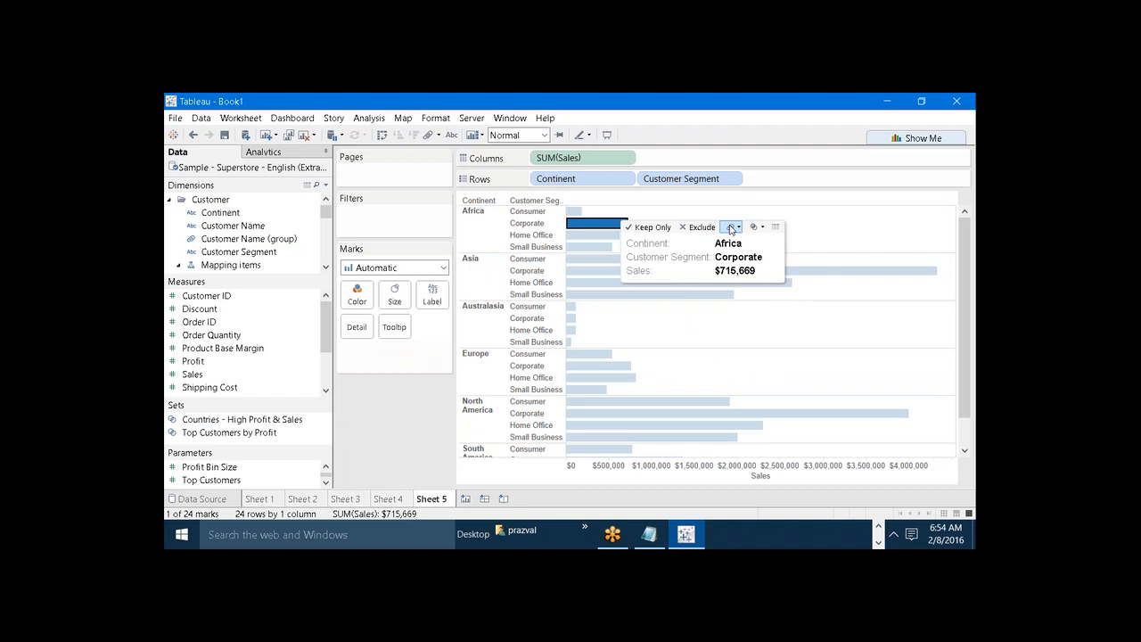
pyautogui.click(734, 227)
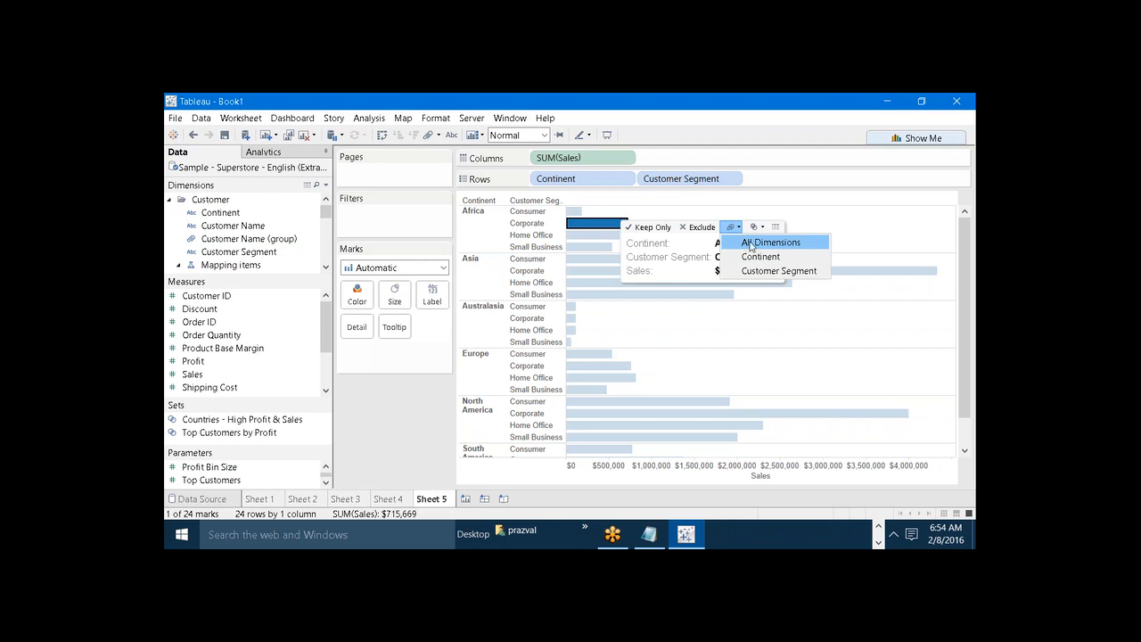
pyautogui.click(748, 244)
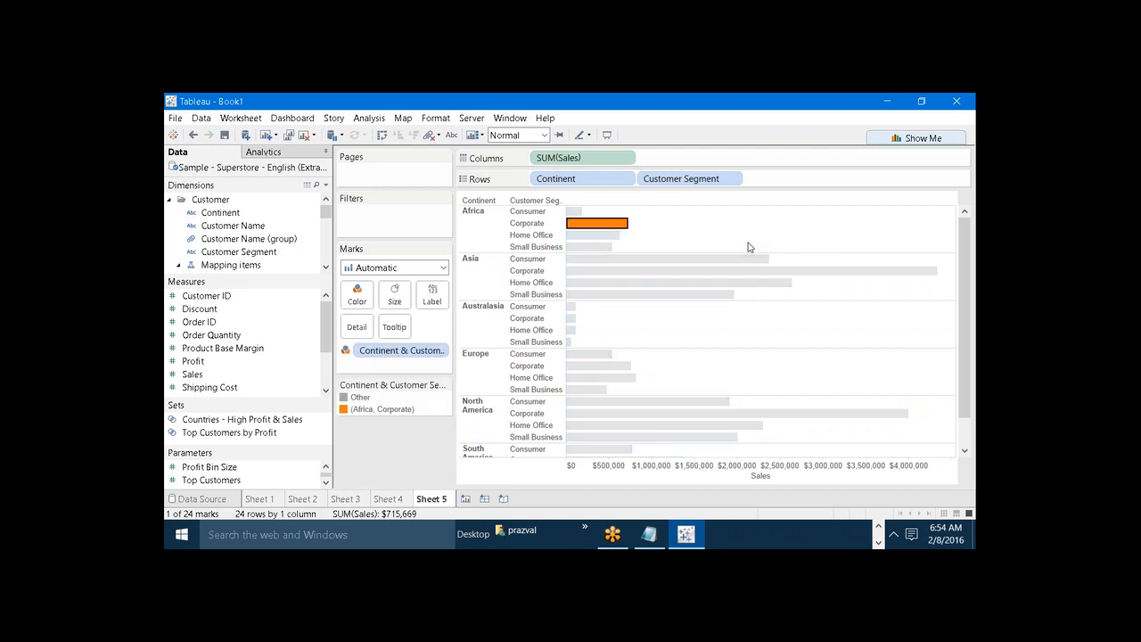
pyautogui.click(747, 312)
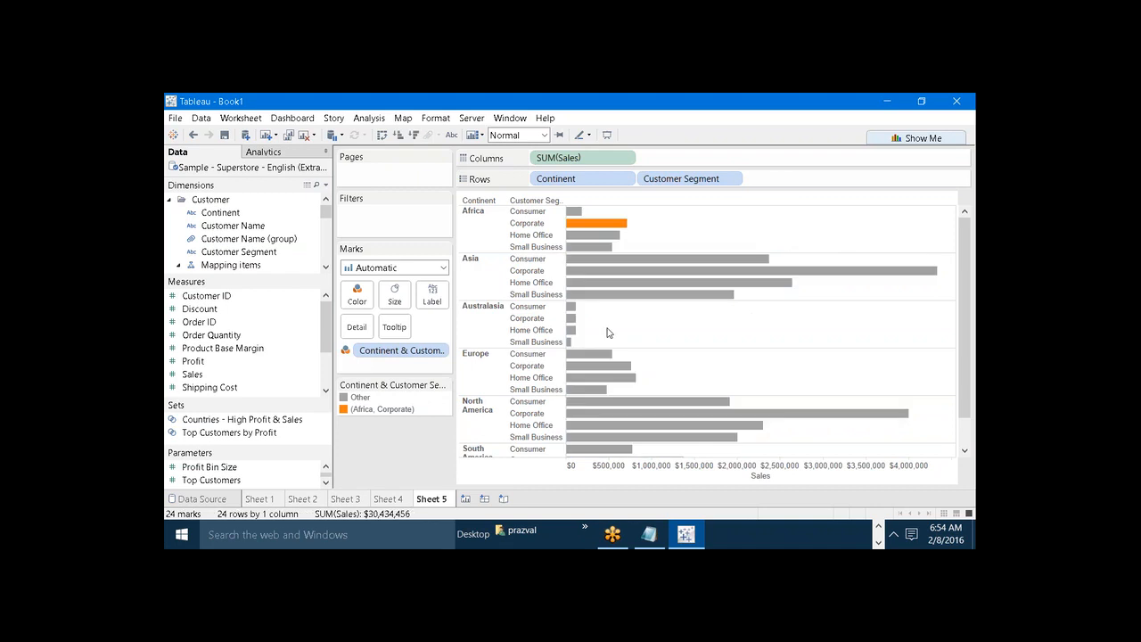
pyautogui.click(383, 410)
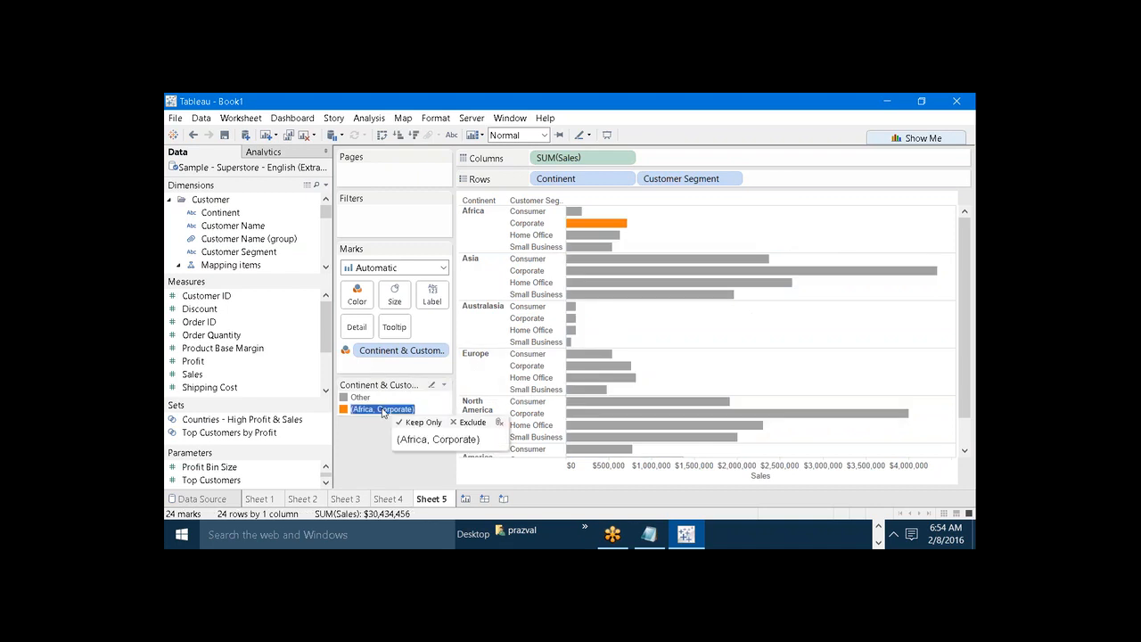
# Group the Consumer bars of Asia, Europe and North America together with North America's Corporate bar
pyautogui.click(583, 264)
pyautogui.keyDown('ctrl'); pyautogui.click(571, 357); pyautogui.keyUp('ctrl')
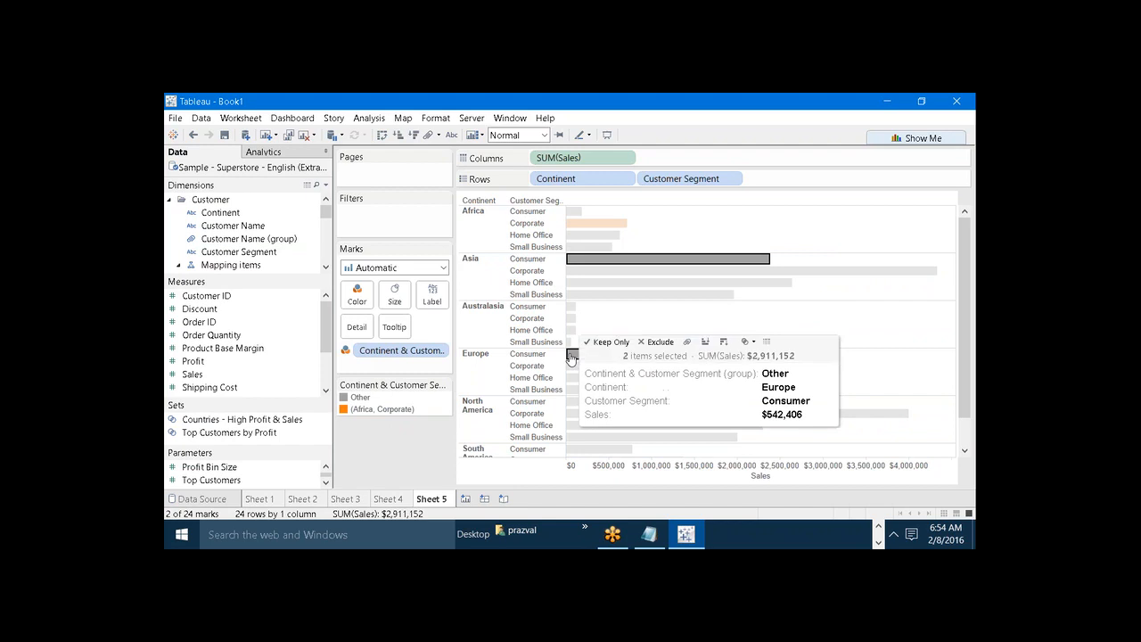
pyautogui.keyDown('ctrl'); pyautogui.click(570, 402); pyautogui.keyUp('ctrl')
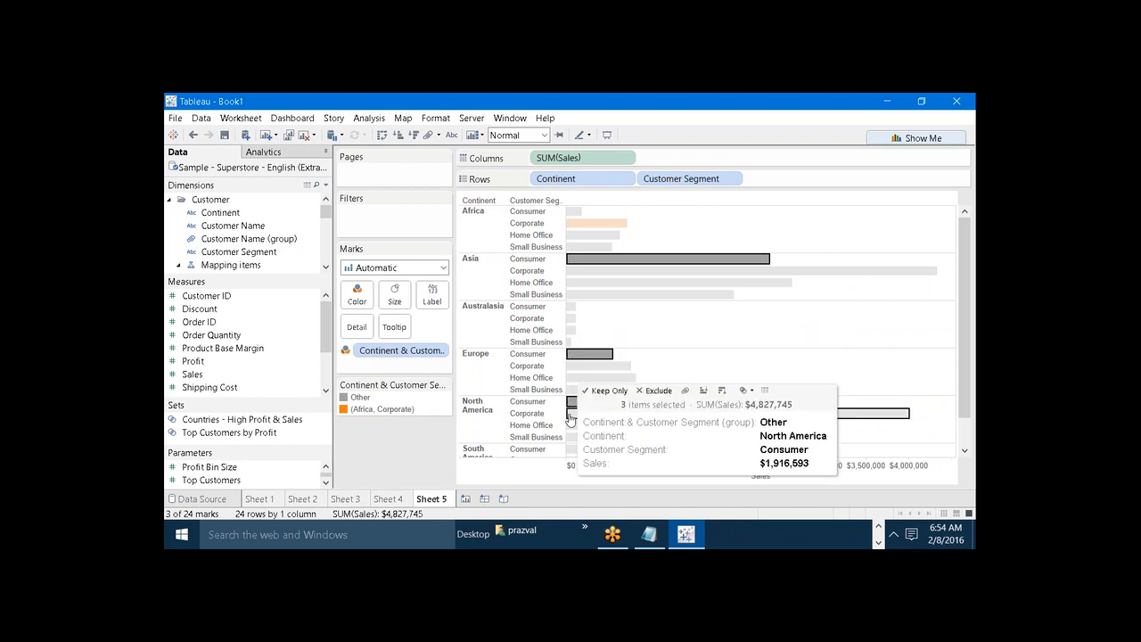
pyautogui.keyDown('ctrl'); pyautogui.click(570, 415); pyautogui.keyUp('ctrl')
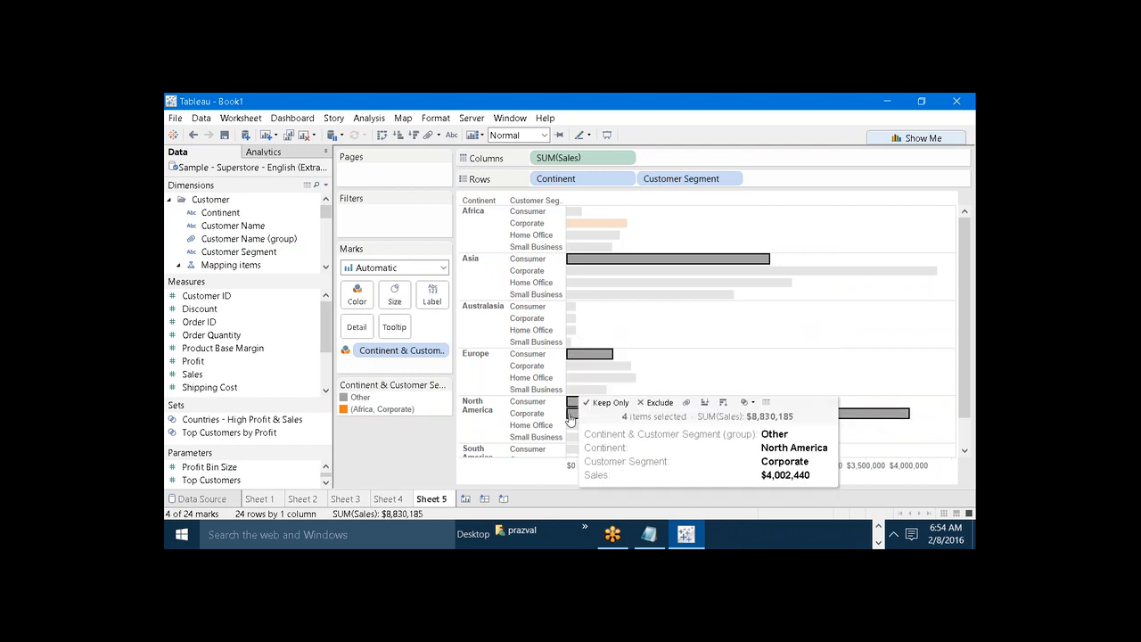
pyautogui.click(685, 403)
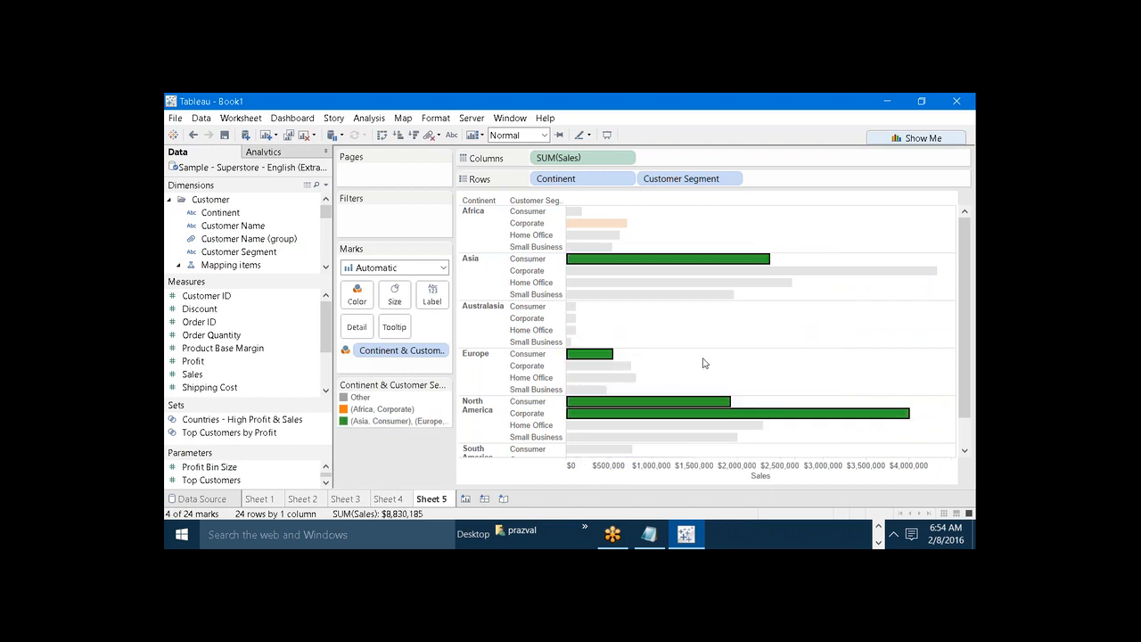
# Group the Home Office and Small Business bars of Asia and North America together with Africa's Home Office bar
pyautogui.click(573, 283)
pyautogui.keyDown('ctrl'); pyautogui.click(573, 294); pyautogui.keyUp('ctrl')
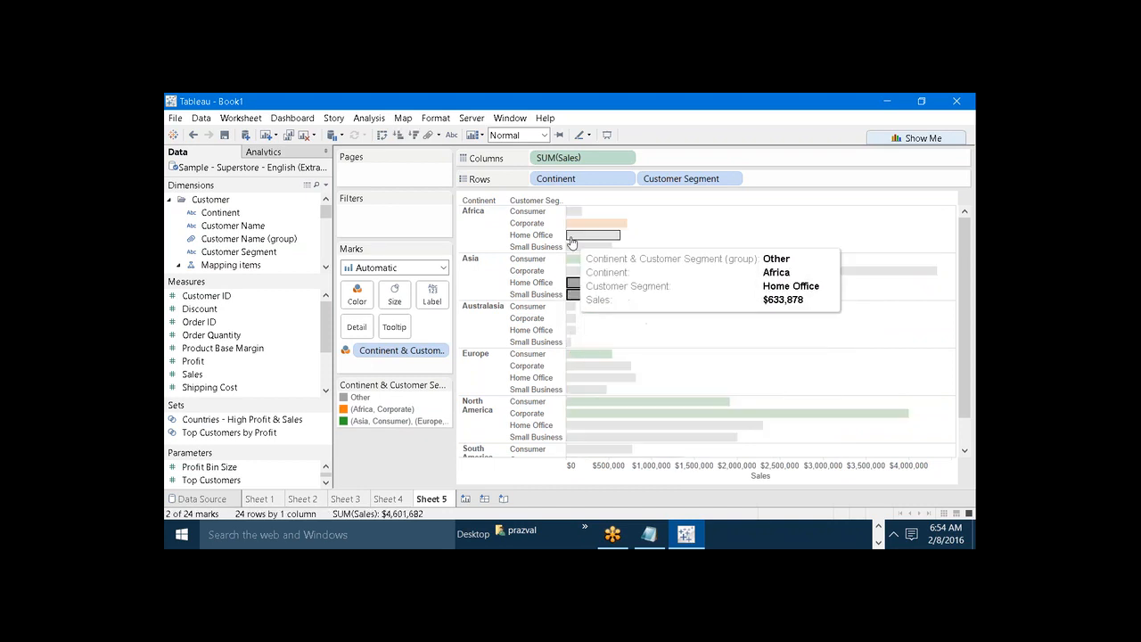
pyautogui.keyDown('ctrl'); pyautogui.click(570, 237); pyautogui.keyUp('ctrl')
pyautogui.keyDown('ctrl'); pyautogui.click(586, 437); pyautogui.keyUp('ctrl')
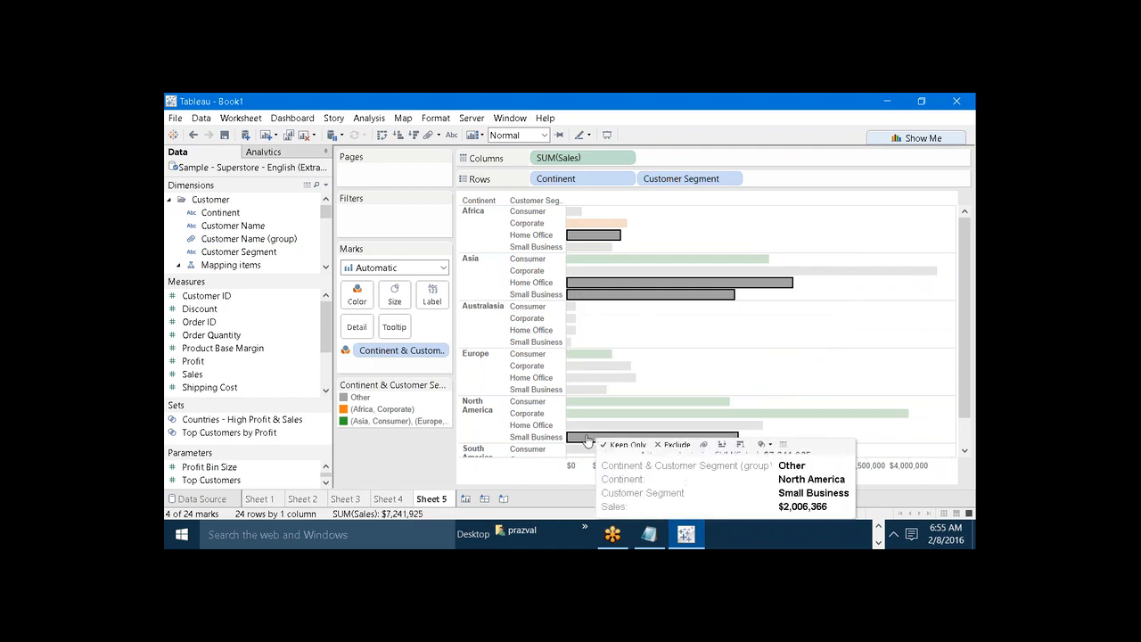
pyautogui.keyDown('ctrl'); pyautogui.click(624, 425); pyautogui.keyUp('ctrl')
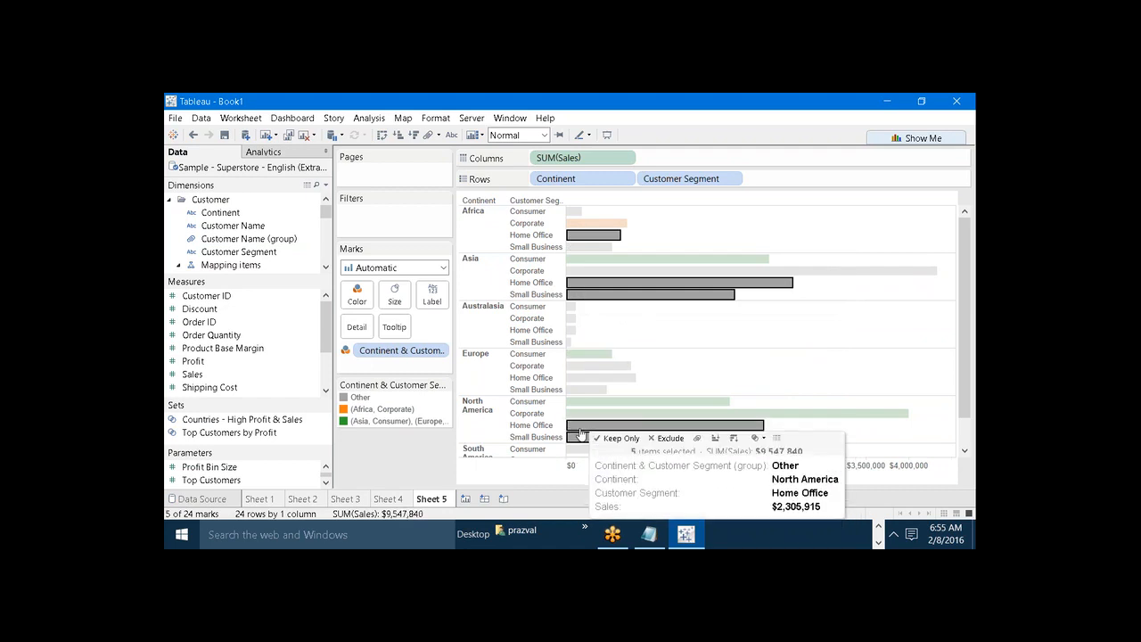
pyautogui.click(696, 434)
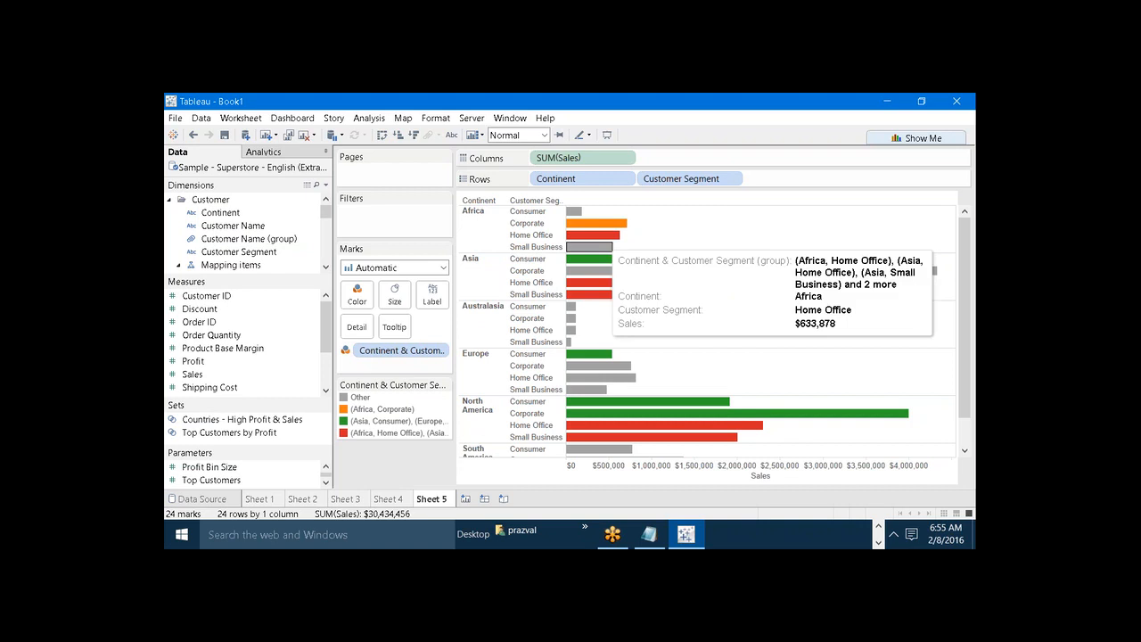
# Check the chart's groups against the grouping task notes in Notepad, and view the grouped countries map on Sheet 4
pyautogui.click(374, 410)
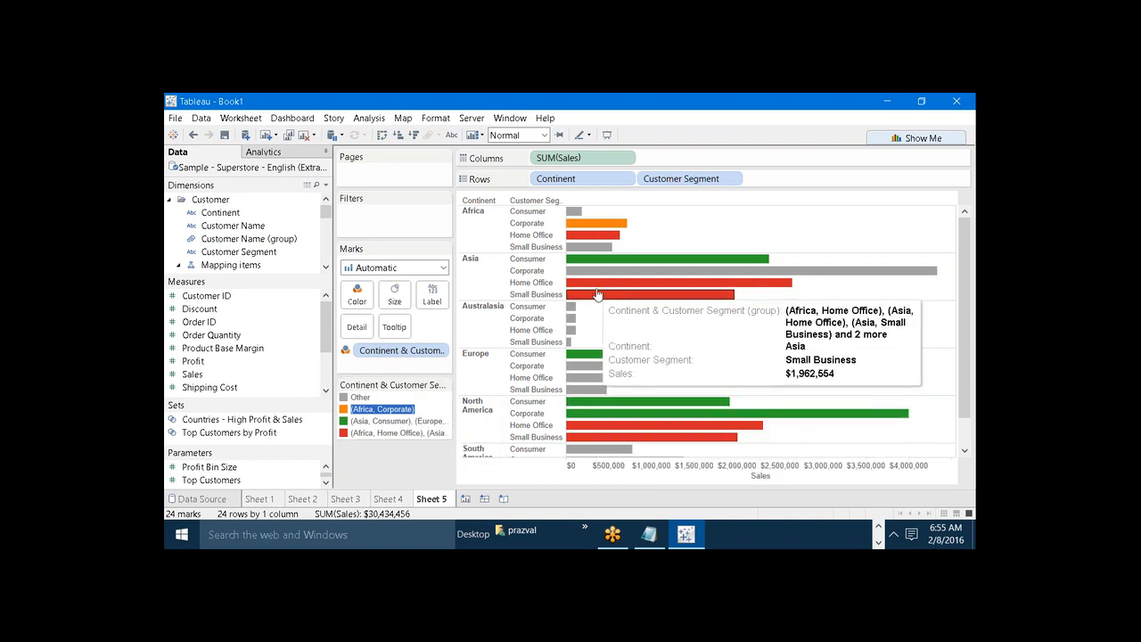
pyautogui.moveTo(650, 526)
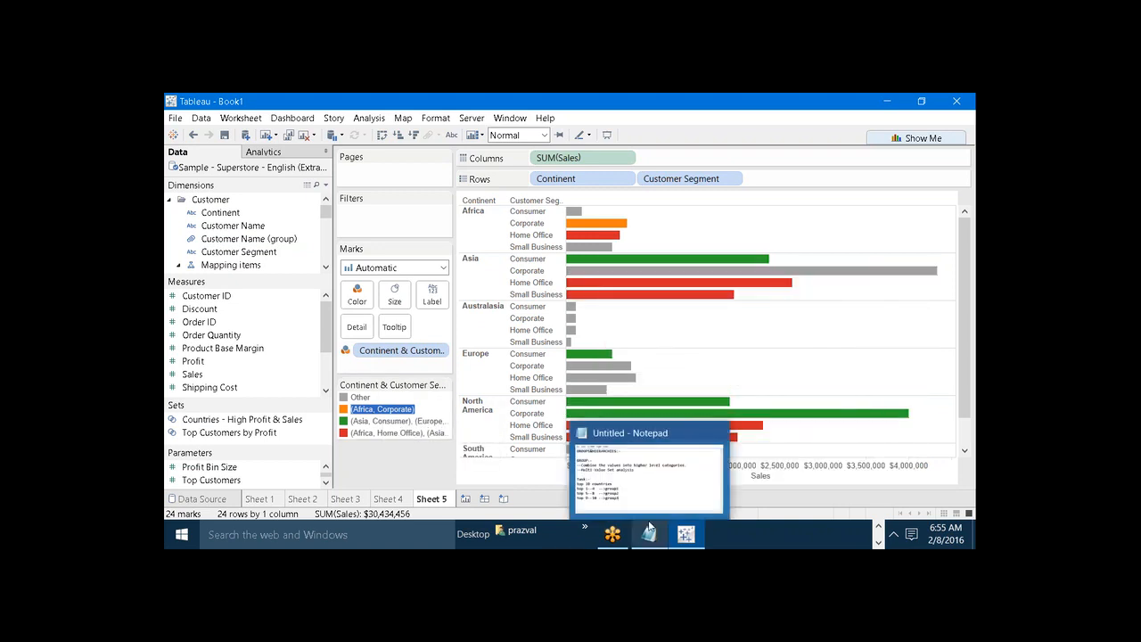
pyautogui.click(647, 446)
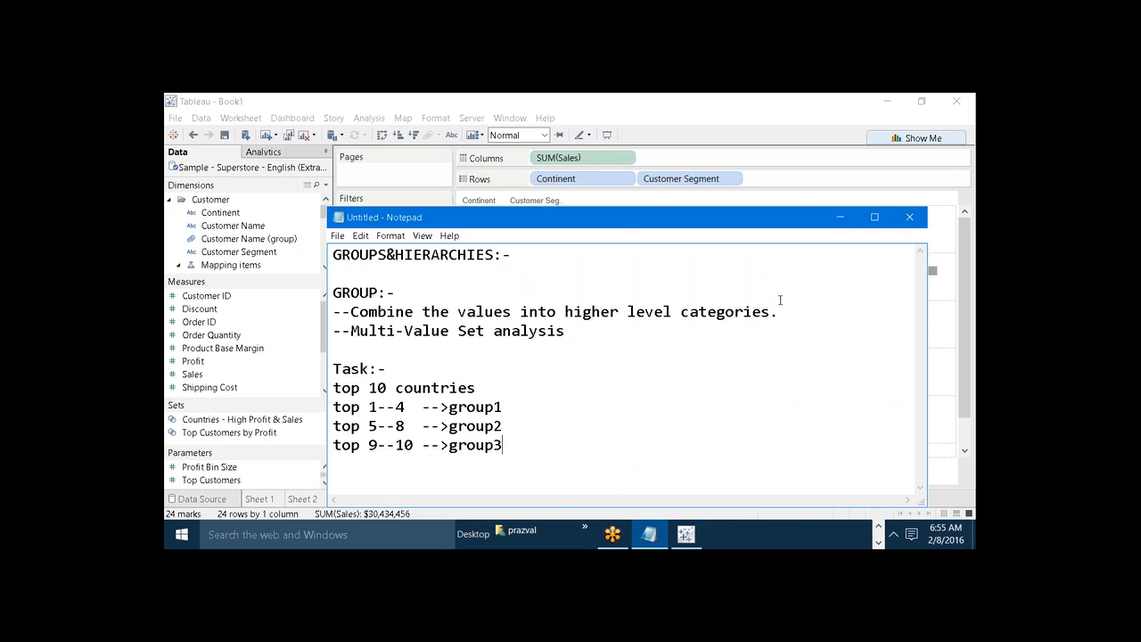
pyautogui.click(843, 222)
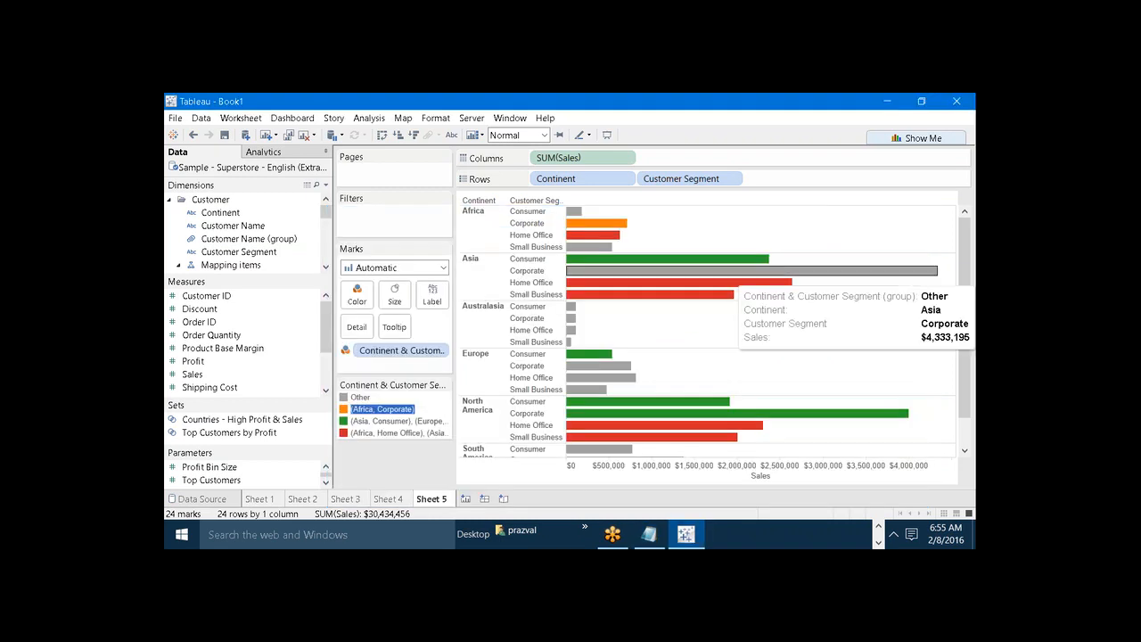
pyautogui.click(650, 533)
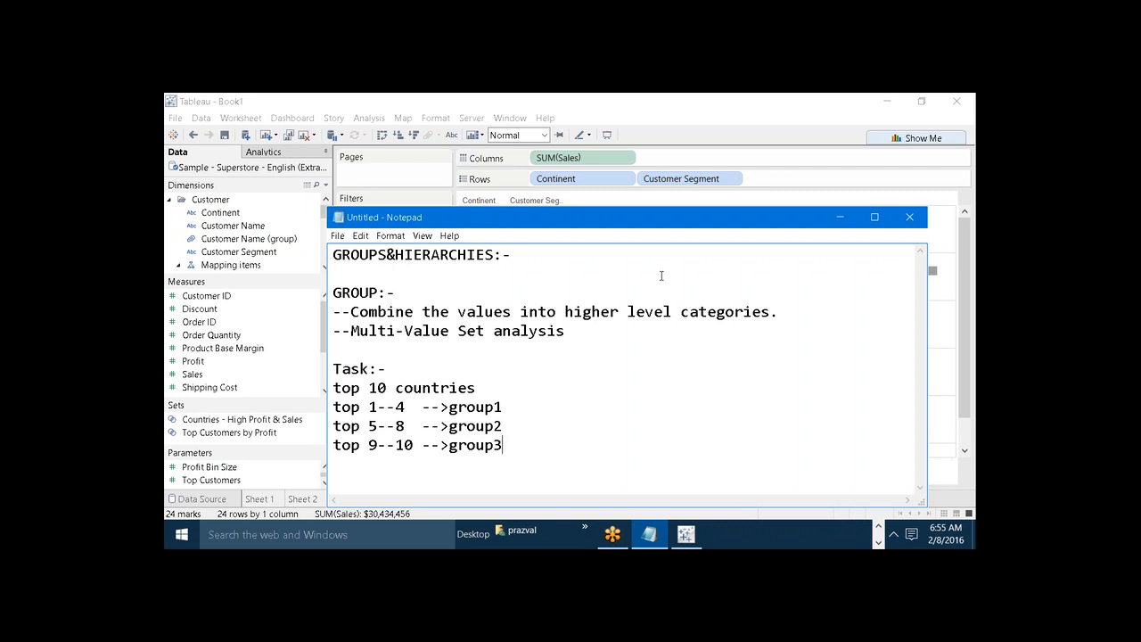
pyautogui.click(839, 216)
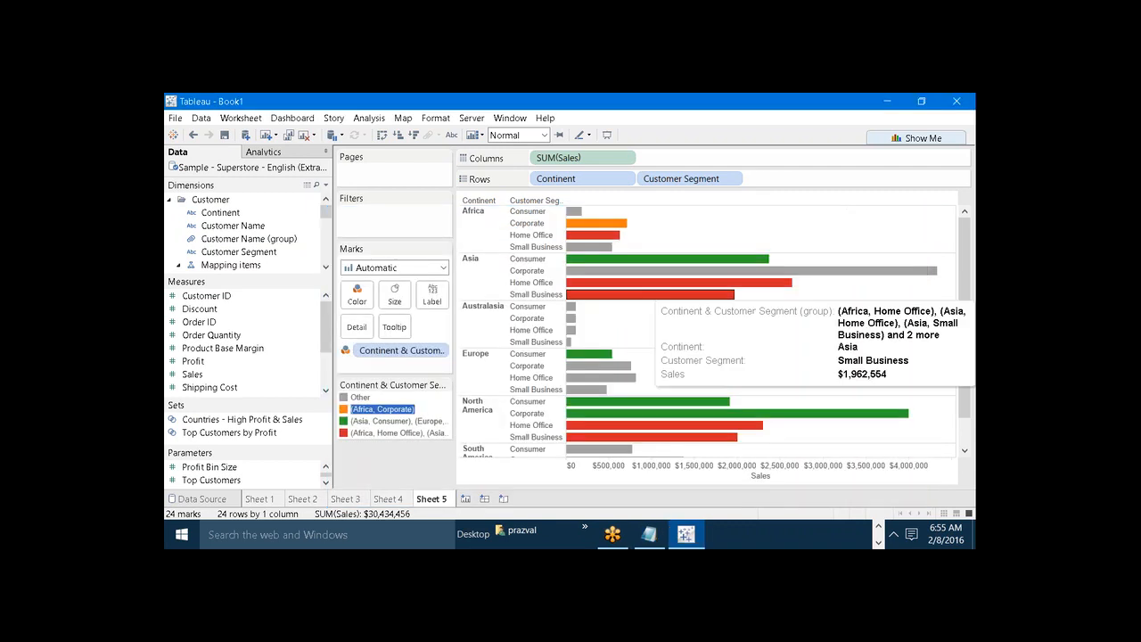
pyautogui.click(392, 498)
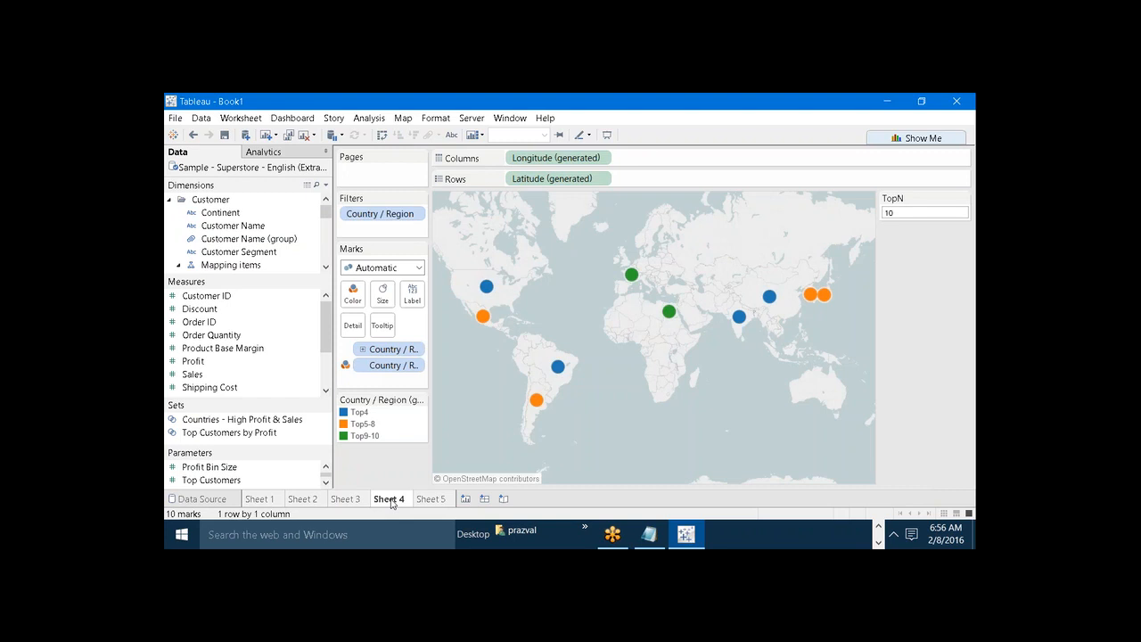
# Create a new worksheet and add all members of Customer Name to its rows
pyautogui.click(465, 498)
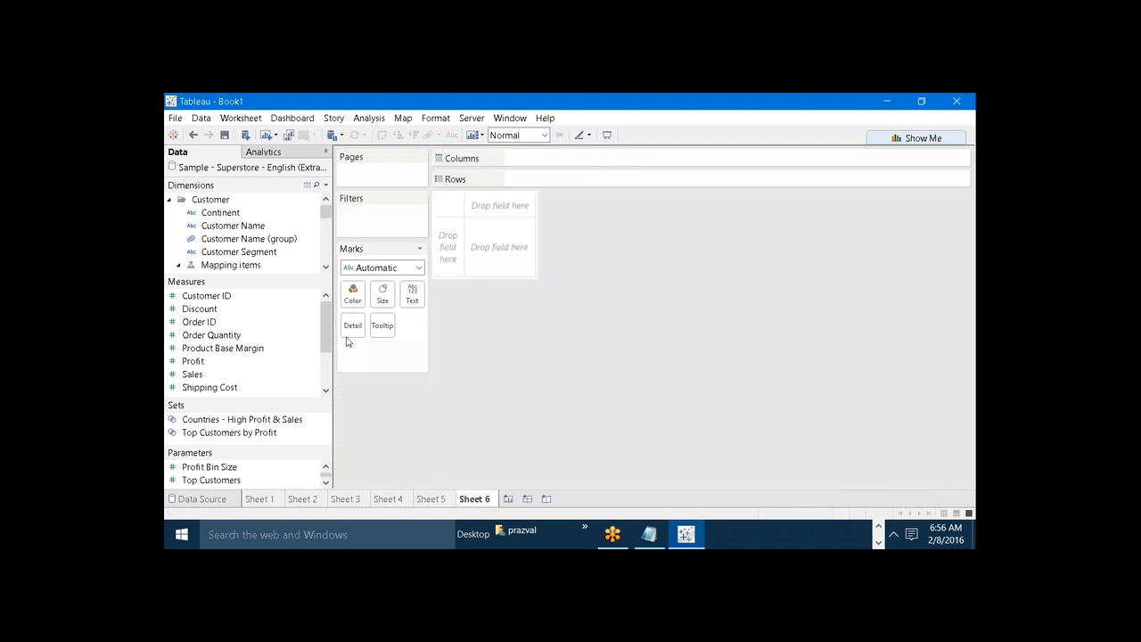
pyautogui.moveTo(243, 231); pyautogui.dragTo(567, 179)
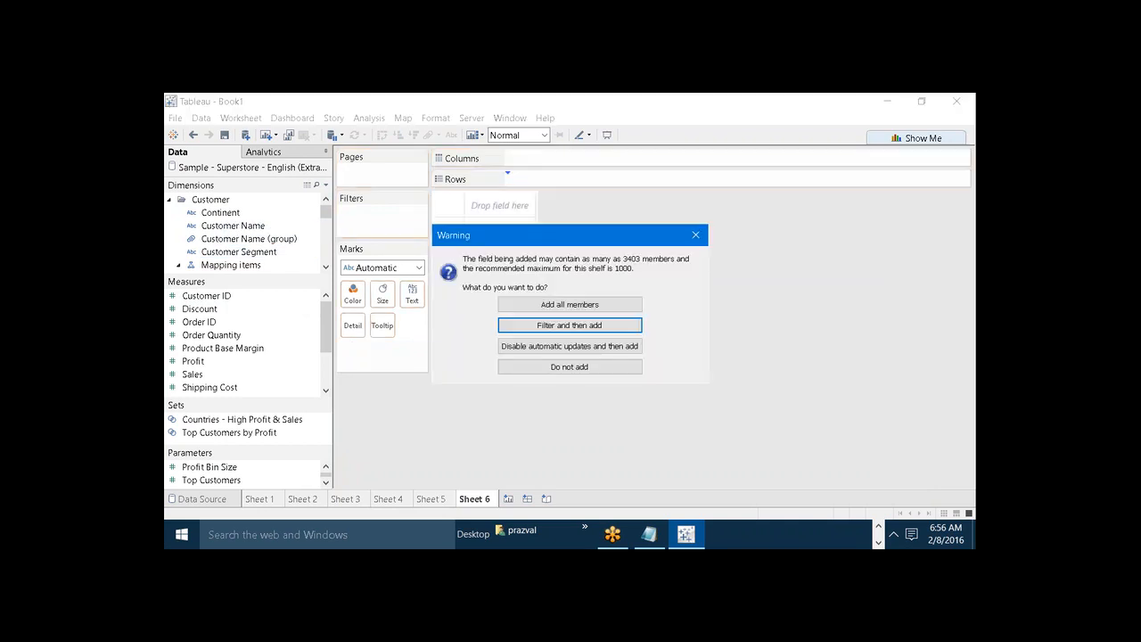
pyautogui.click(573, 305)
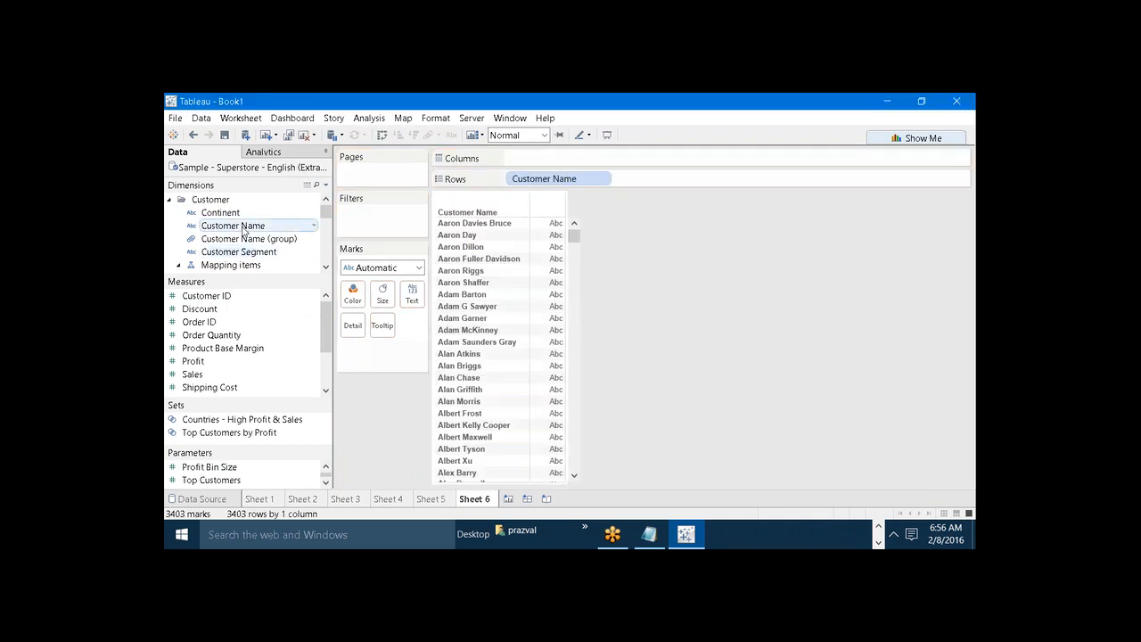
# Filter Customer Name to the top customers by the sum of Sales, using the TopN parameter as the limit
pyautogui.moveTo(241, 228); pyautogui.dragTo(366, 225)
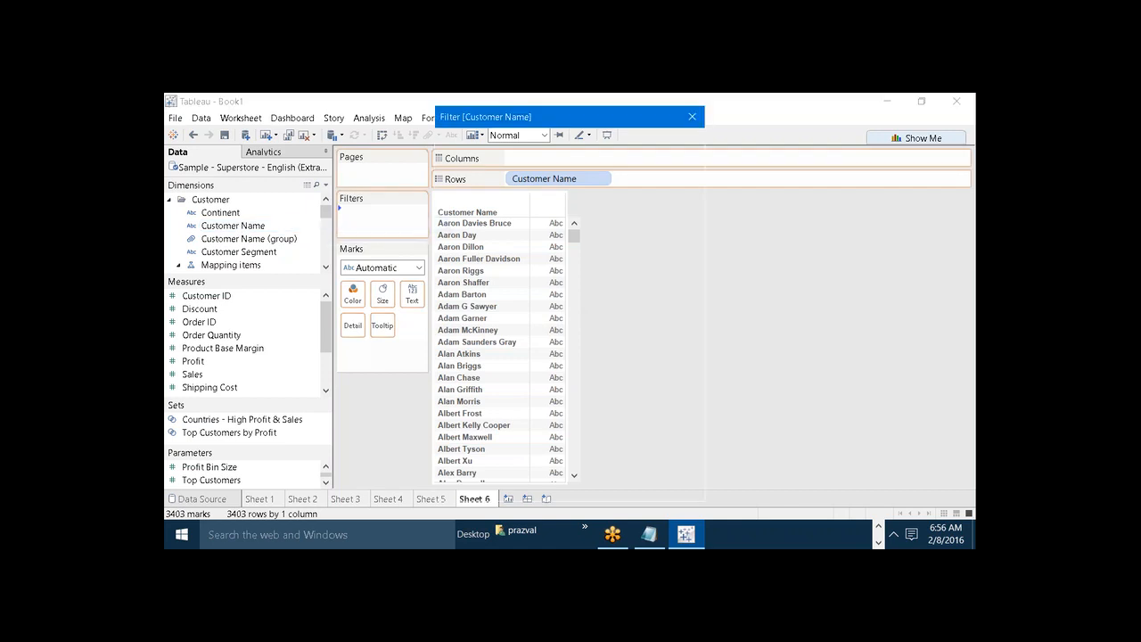
pyautogui.click(598, 144)
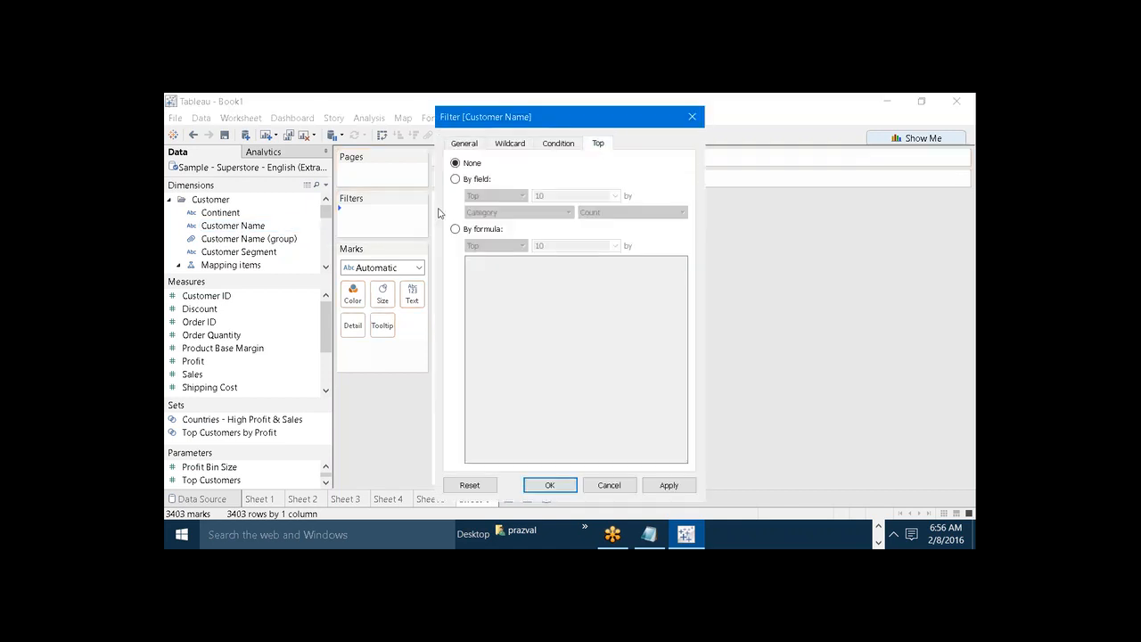
pyautogui.click(457, 179)
pyautogui.click(614, 195)
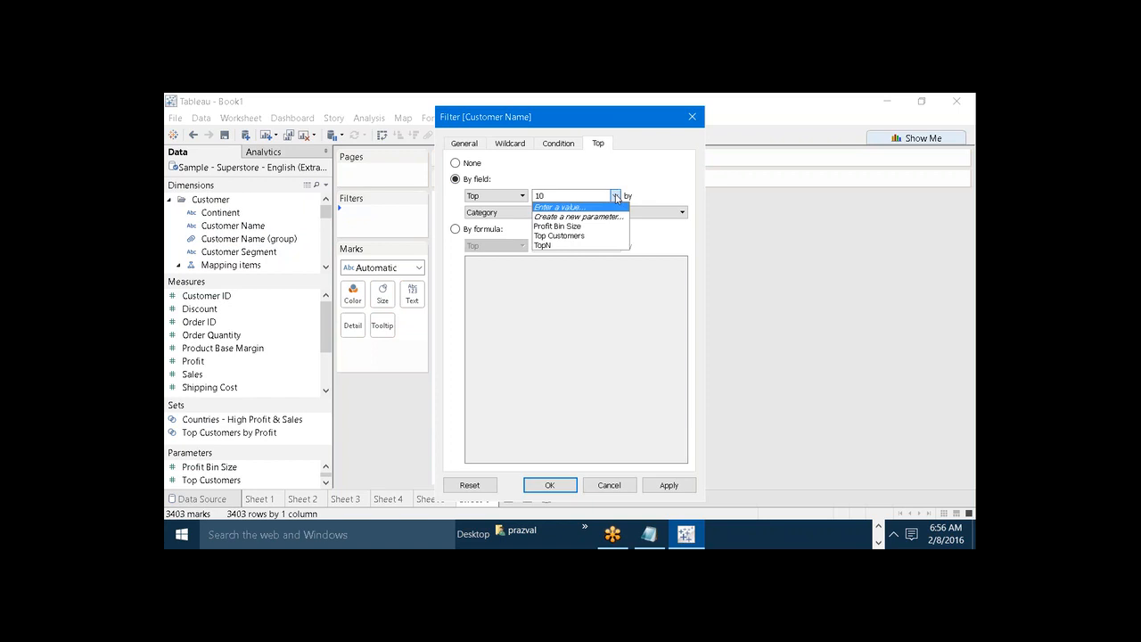
pyautogui.click(580, 246)
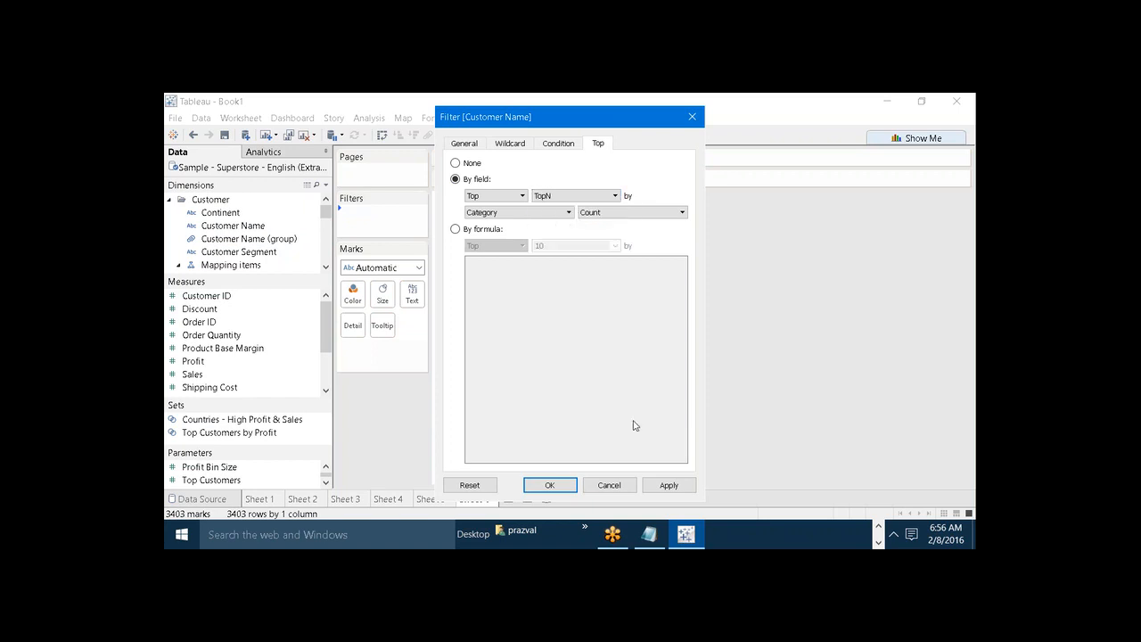
pyautogui.click(657, 487)
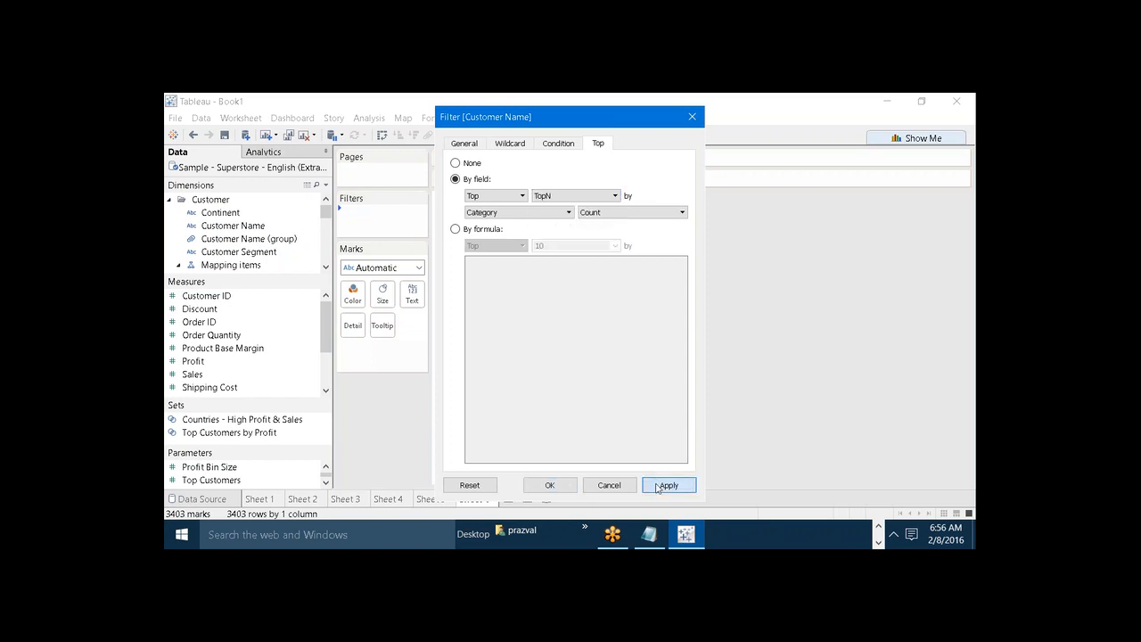
pyautogui.click(568, 213)
pyautogui.moveTo(570, 284); pyautogui.dragTo(570, 332)
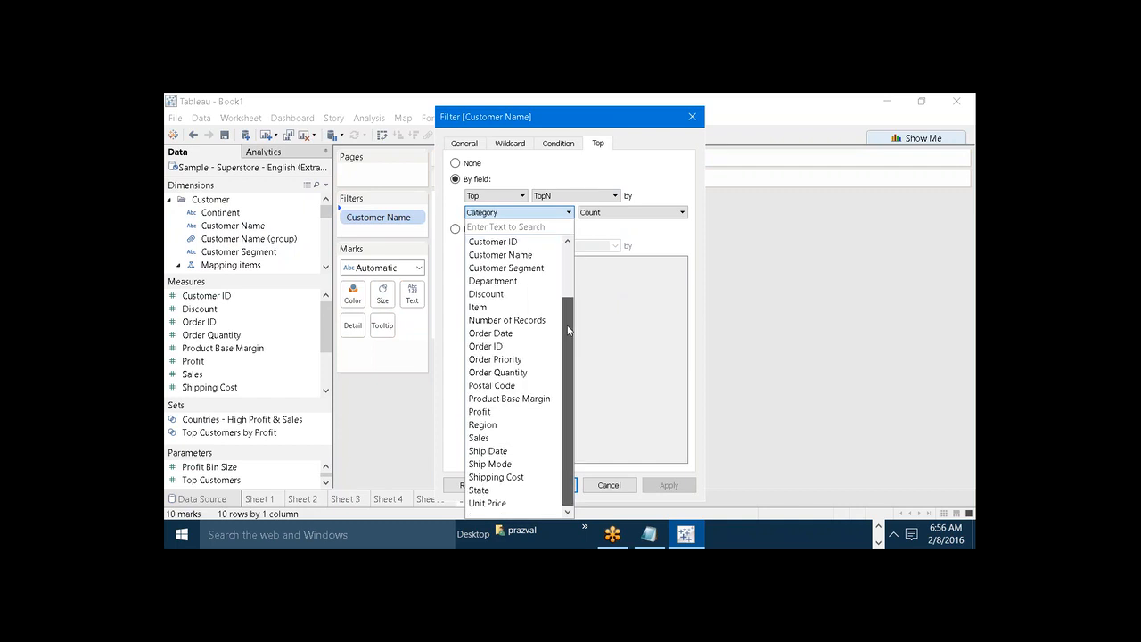
pyautogui.click(495, 439)
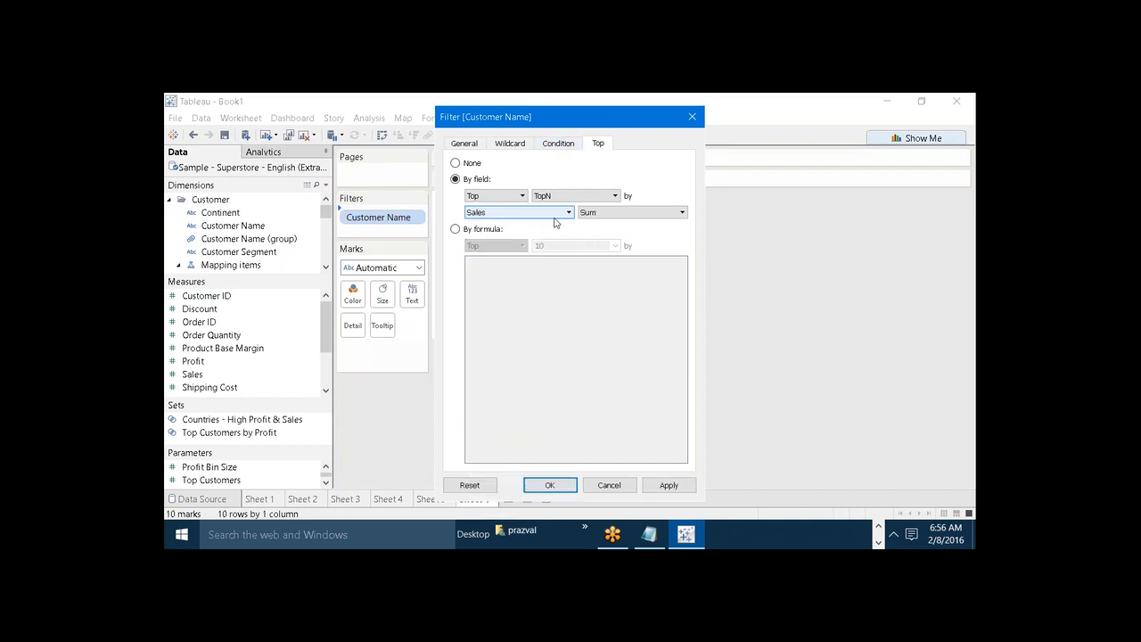
pyautogui.click(667, 482)
pyautogui.click(546, 485)
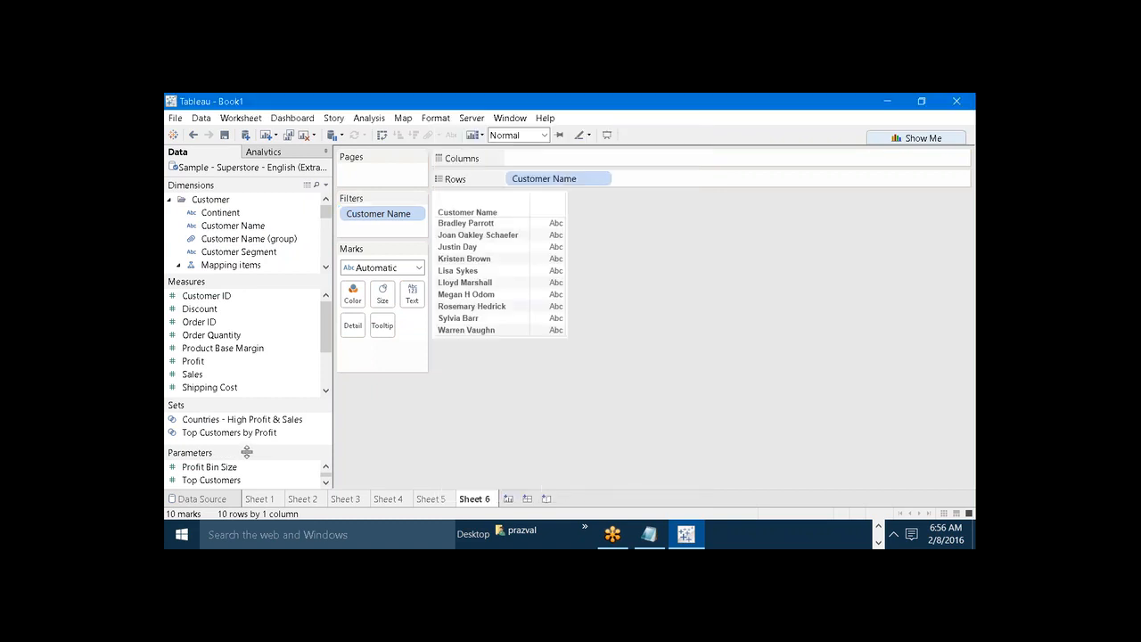
# Show the TopN parameter control on the sheet and set its value to 100
pyautogui.moveTo(246, 452); pyautogui.dragTo(228, 352)
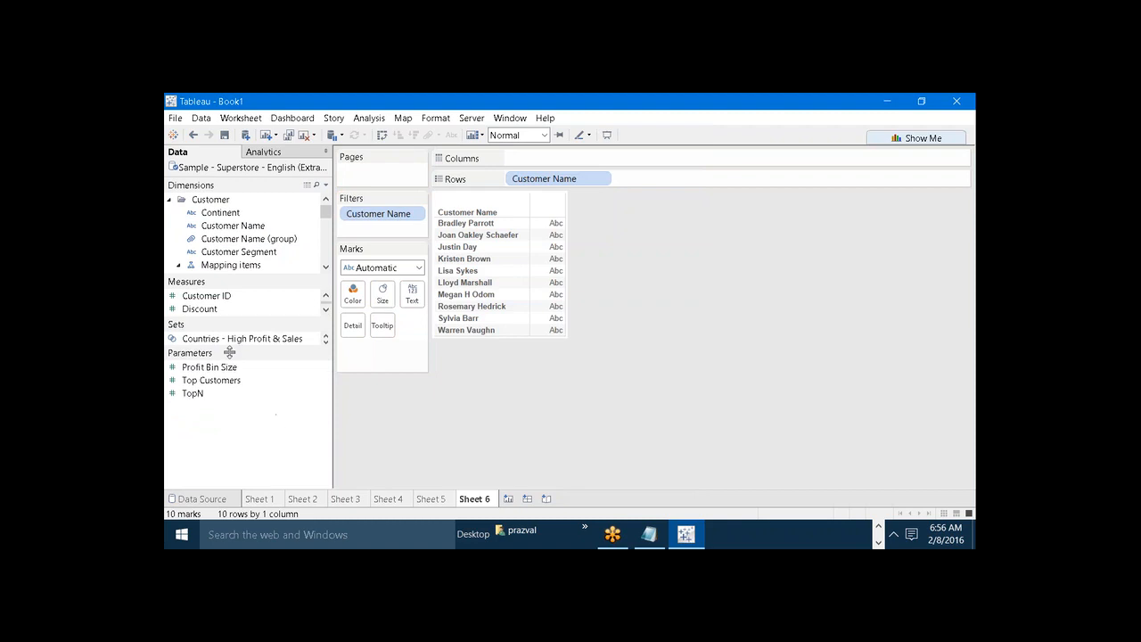
pyautogui.rightClick(190, 400)
pyautogui.click(251, 187)
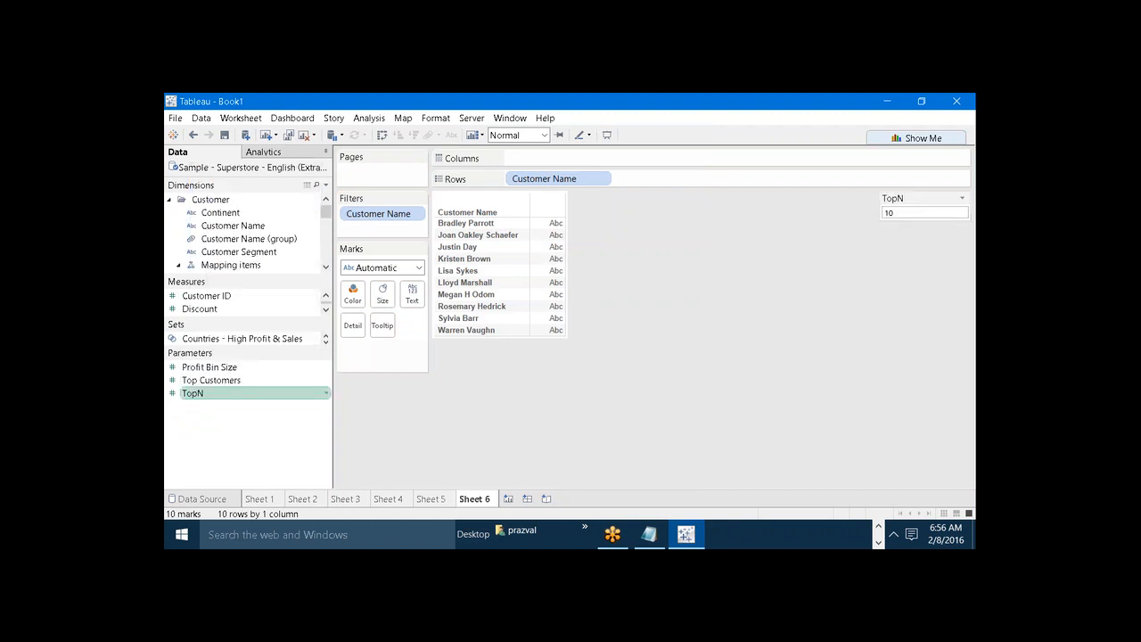
pyautogui.click(904, 213)
pyautogui.write('100')
pyautogui.press('Return')
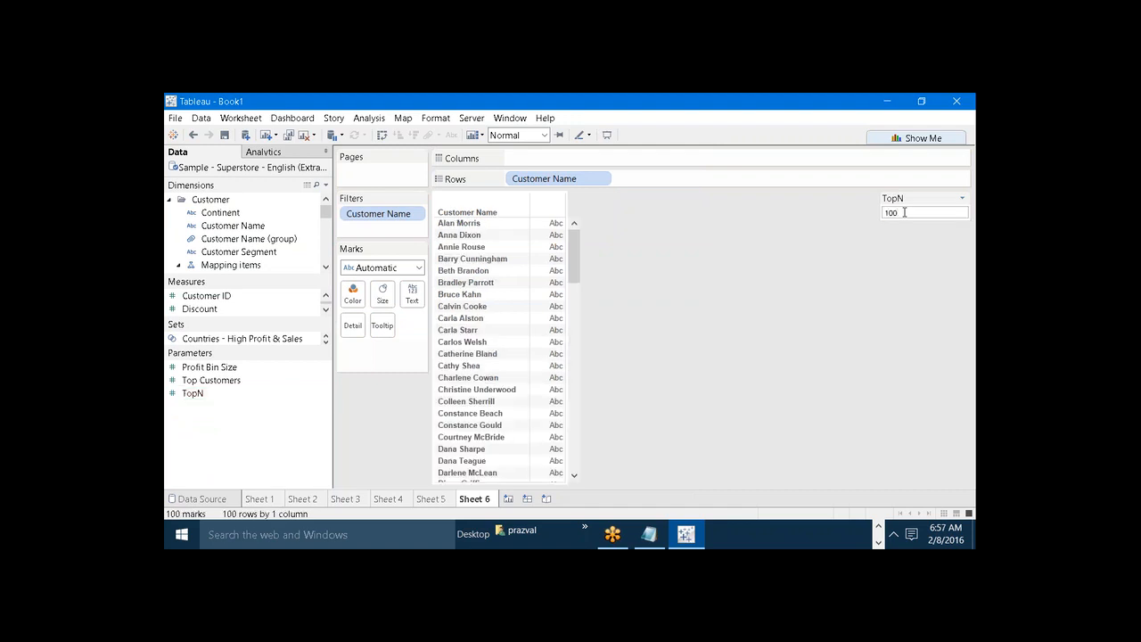
# Select all the listed customers from the first to the last row and combine them into one group
pyautogui.moveTo(573, 252); pyautogui.dragTo(575, 225)
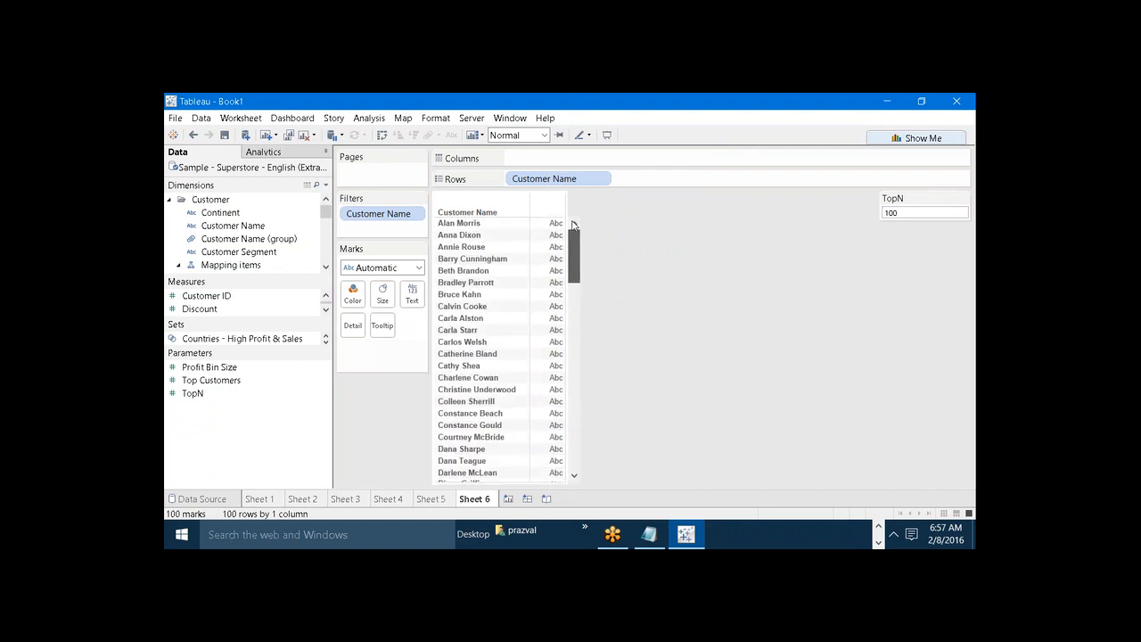
pyautogui.click(508, 220)
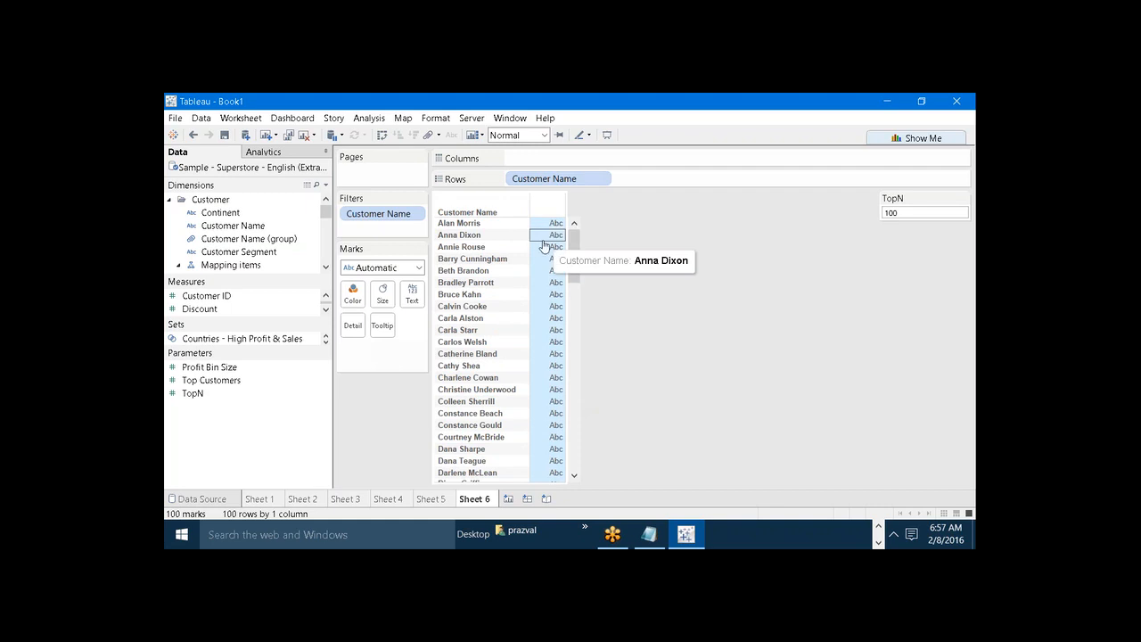
pyautogui.click(461, 223)
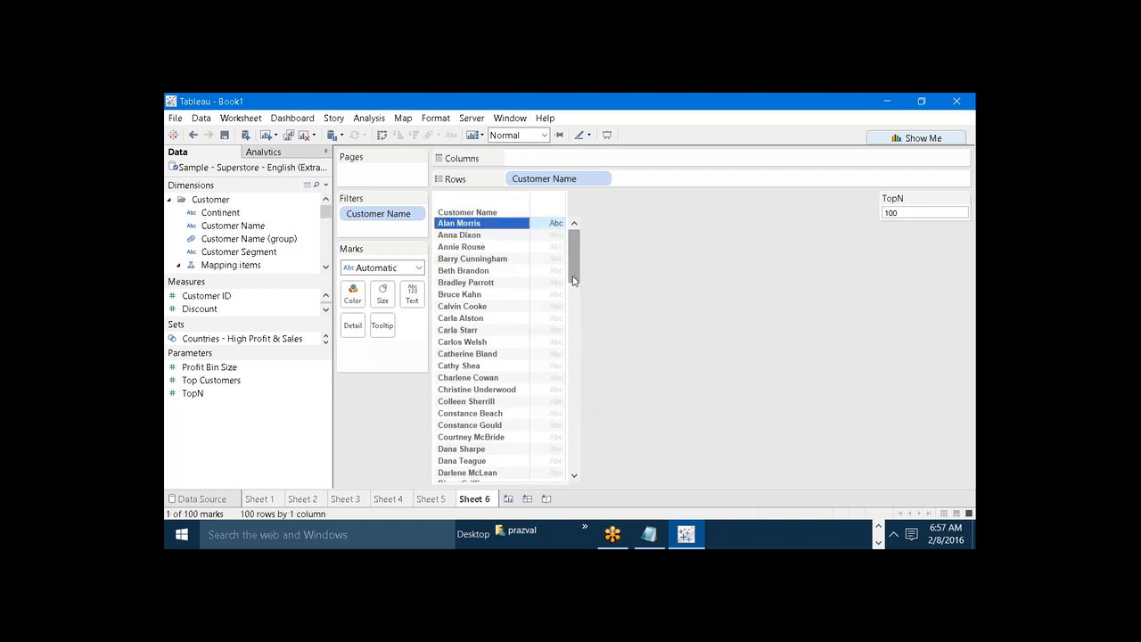
pyautogui.moveTo(574, 257); pyautogui.dragTo(588, 524)
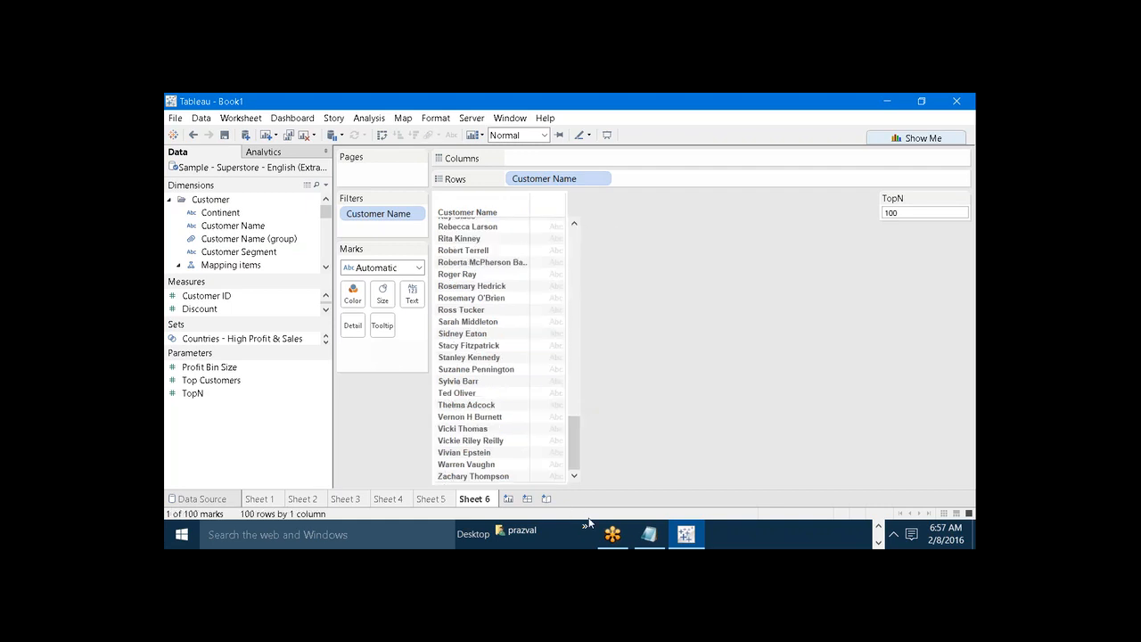
pyautogui.keyDown('shift'); pyautogui.click(513, 478); pyautogui.keyUp('shift')
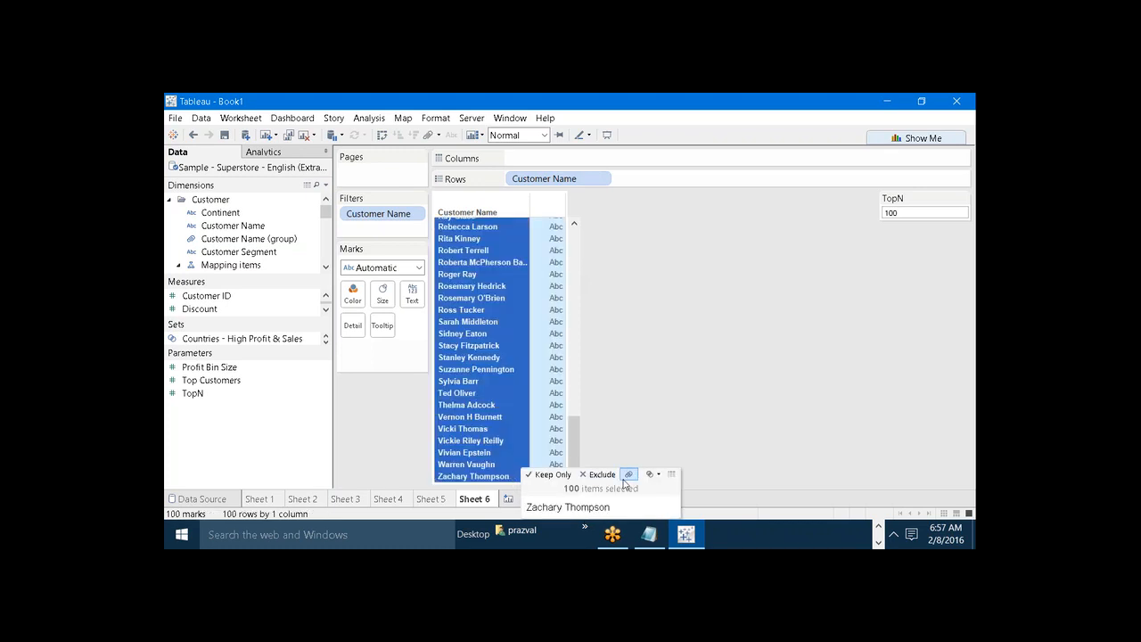
pyautogui.click(628, 473)
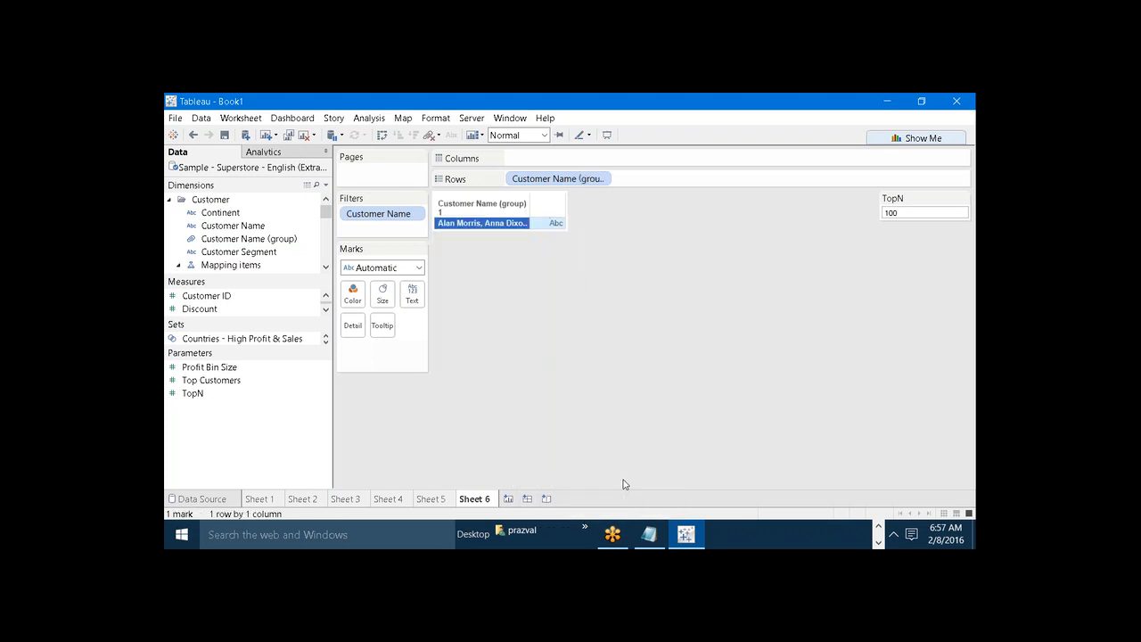
# Change the alias of the new customer group to 1-100
pyautogui.rightClick(495, 228)
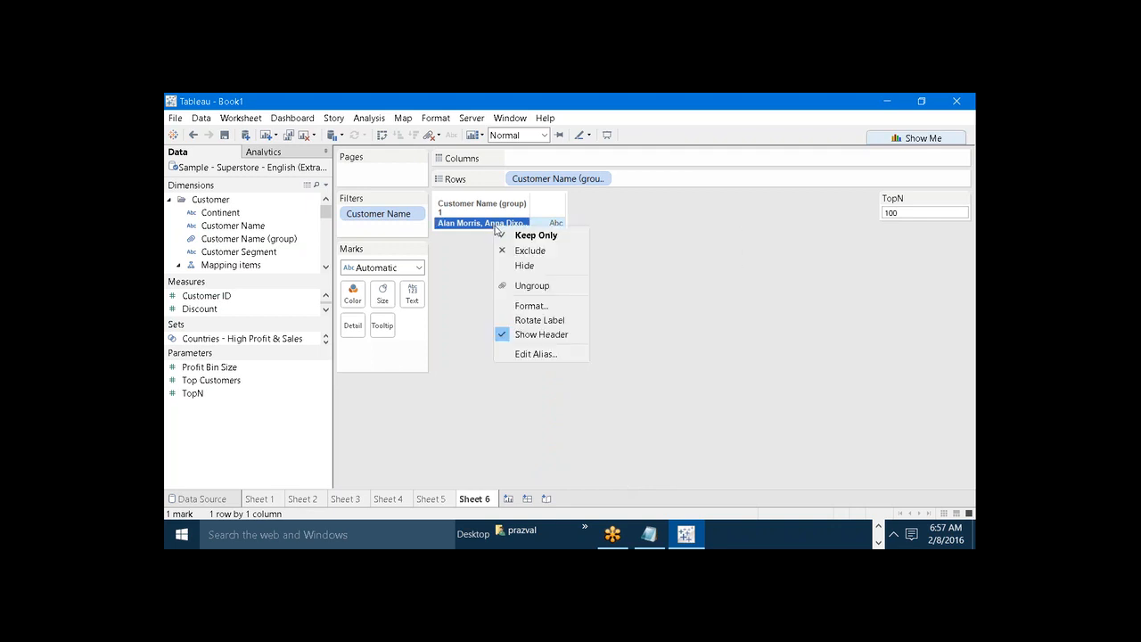
pyautogui.click(536, 354)
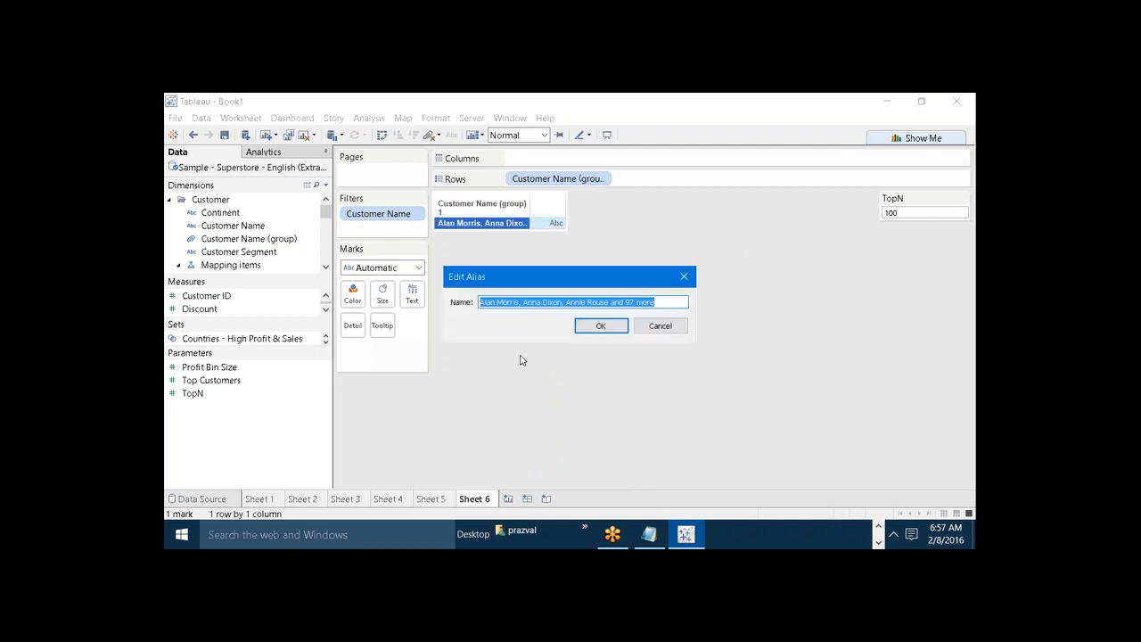
pyautogui.write('1-100')
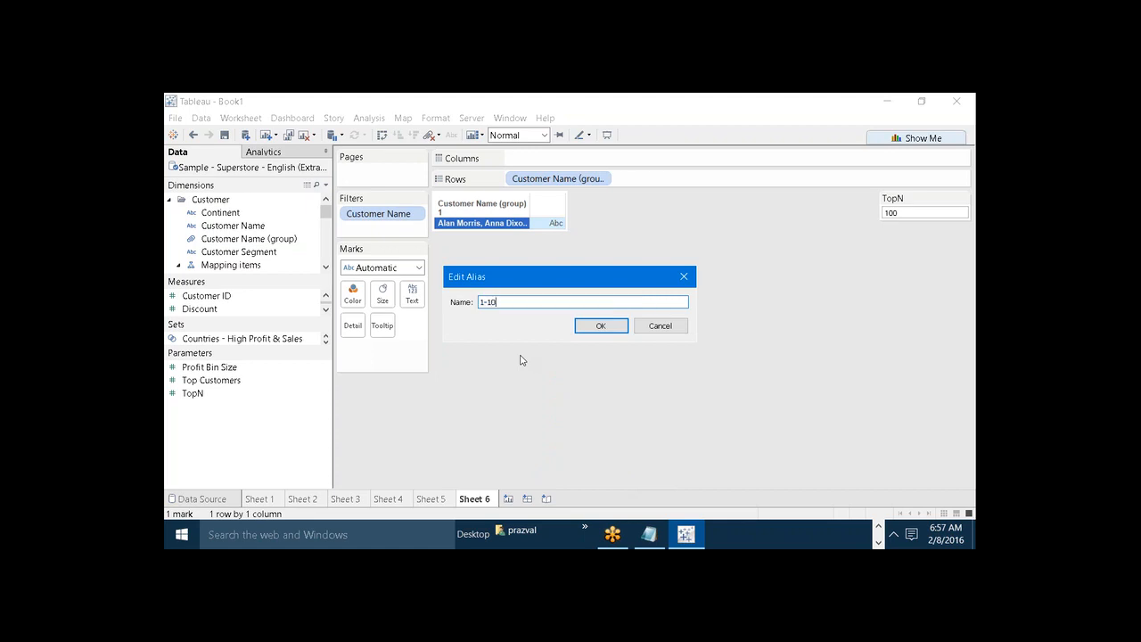
pyautogui.click(611, 326)
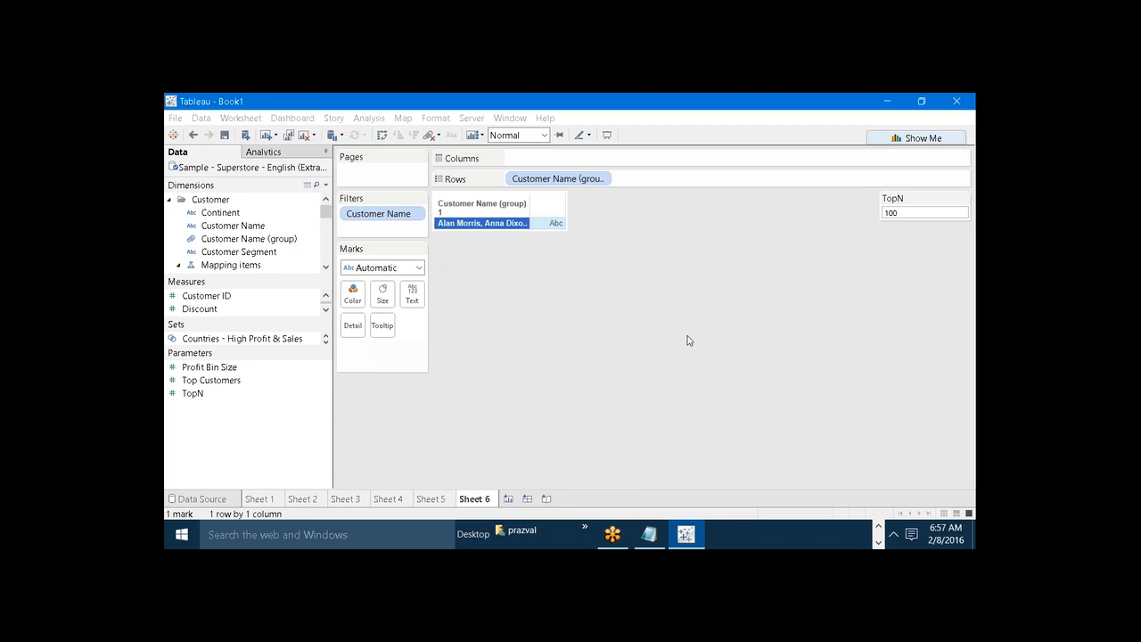
# Set the TopN parameter to 500 and group all listed customers below the 1-100 group
pyautogui.click(922, 217)
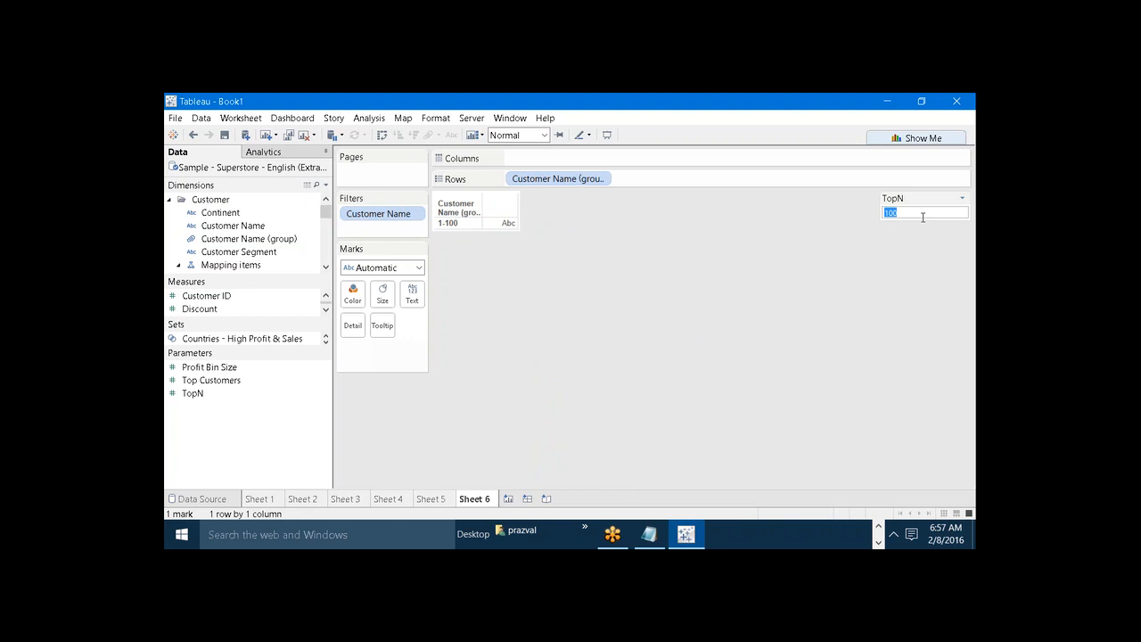
pyautogui.write('500')
pyautogui.press('Return')
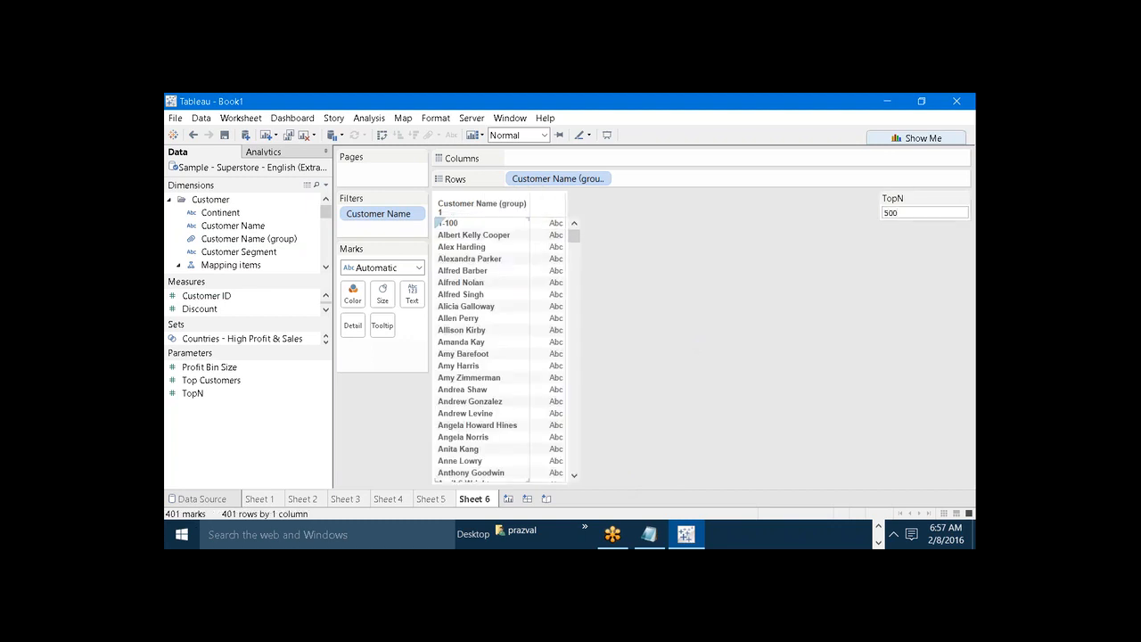
pyautogui.click(460, 236)
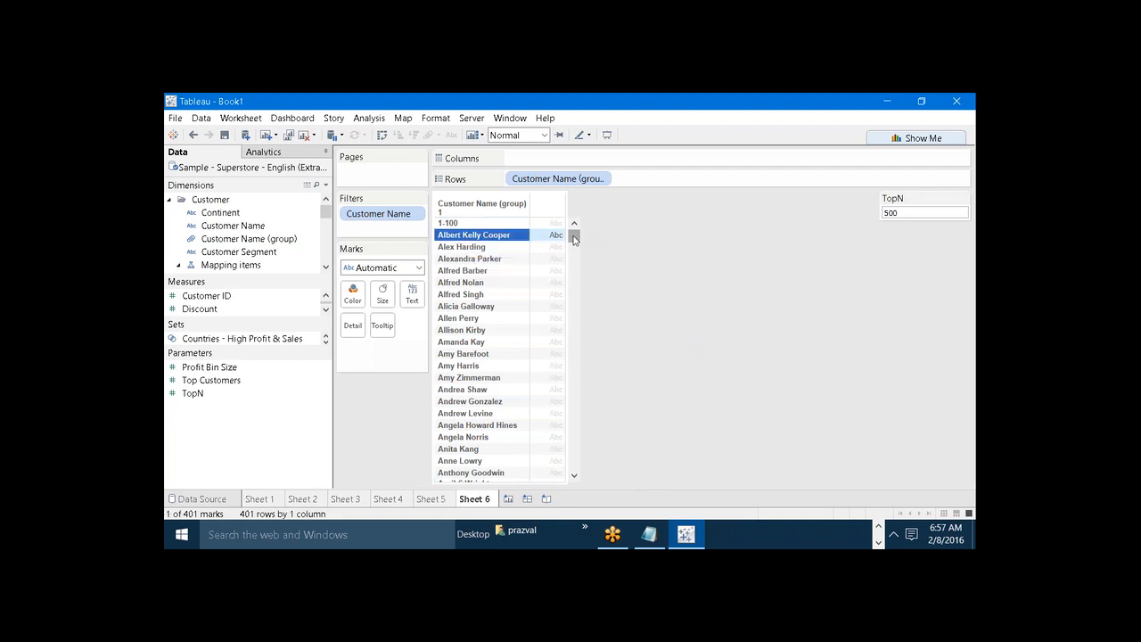
pyautogui.moveTo(574, 239); pyautogui.dragTo(574, 463)
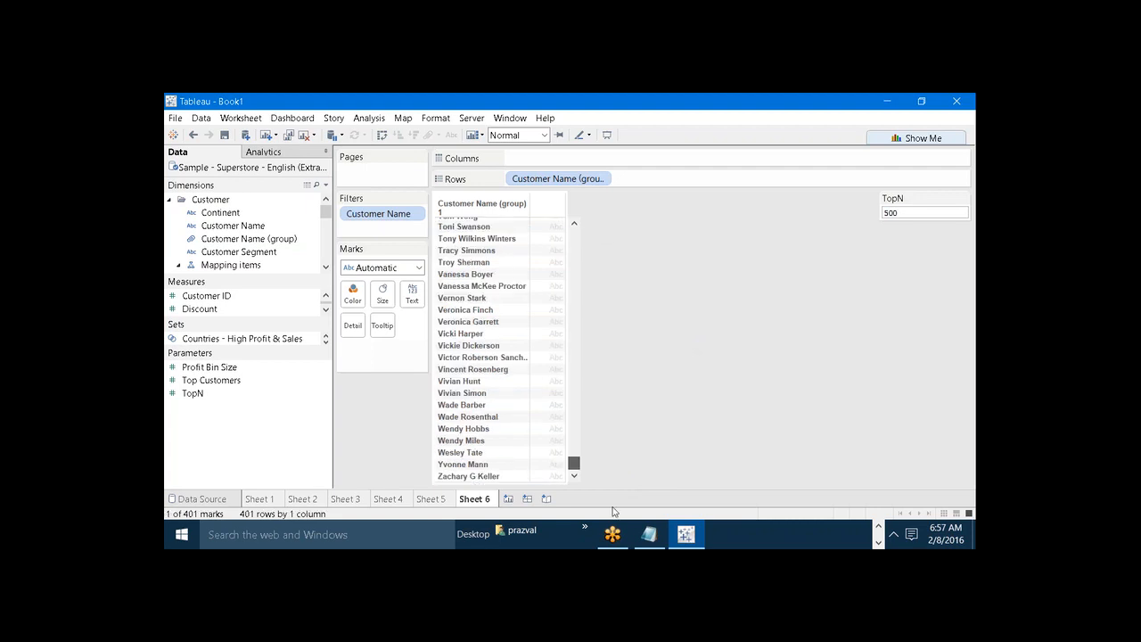
pyautogui.keyDown('shift'); pyautogui.click(464, 481); pyautogui.keyUp('shift')
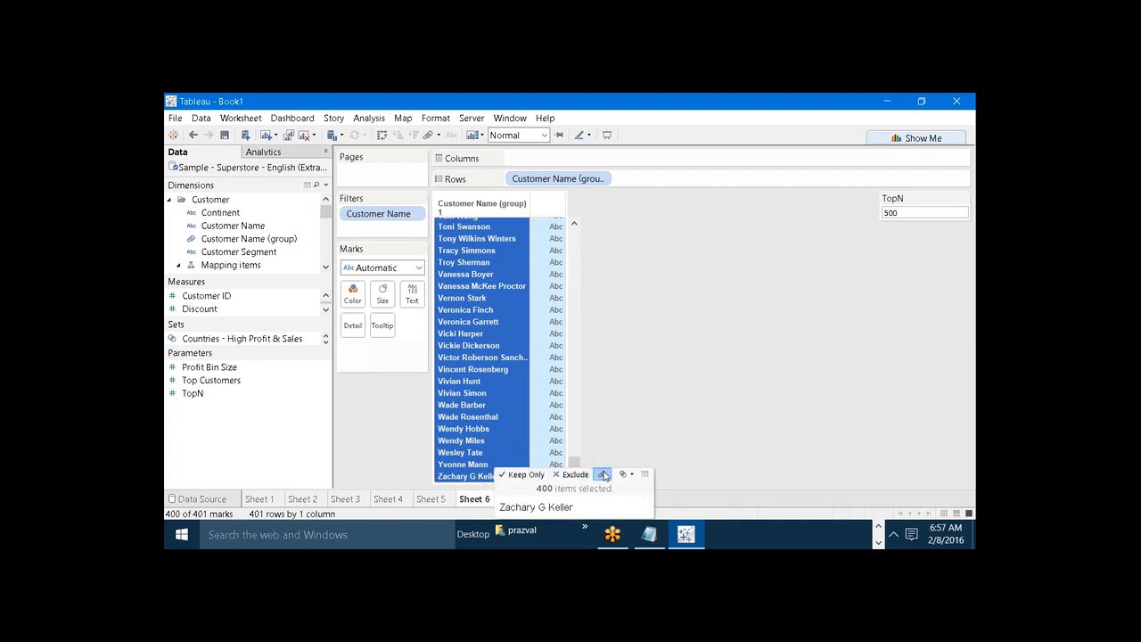
pyautogui.click(603, 475)
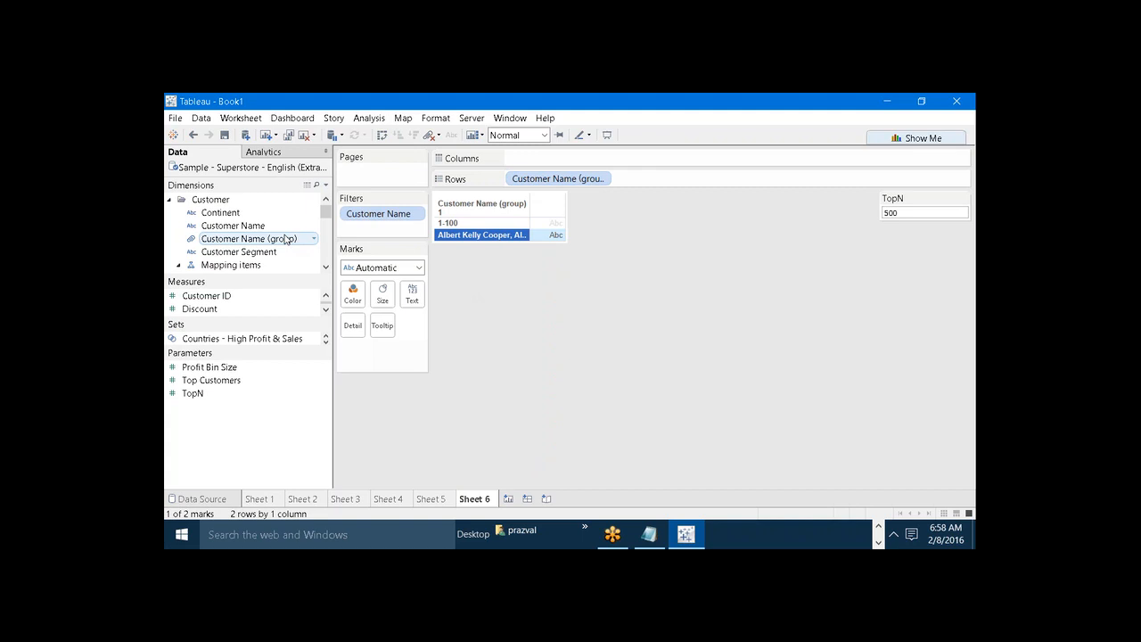
# Change the alias of the second customer group to 101-500
pyautogui.rightClick(450, 236)
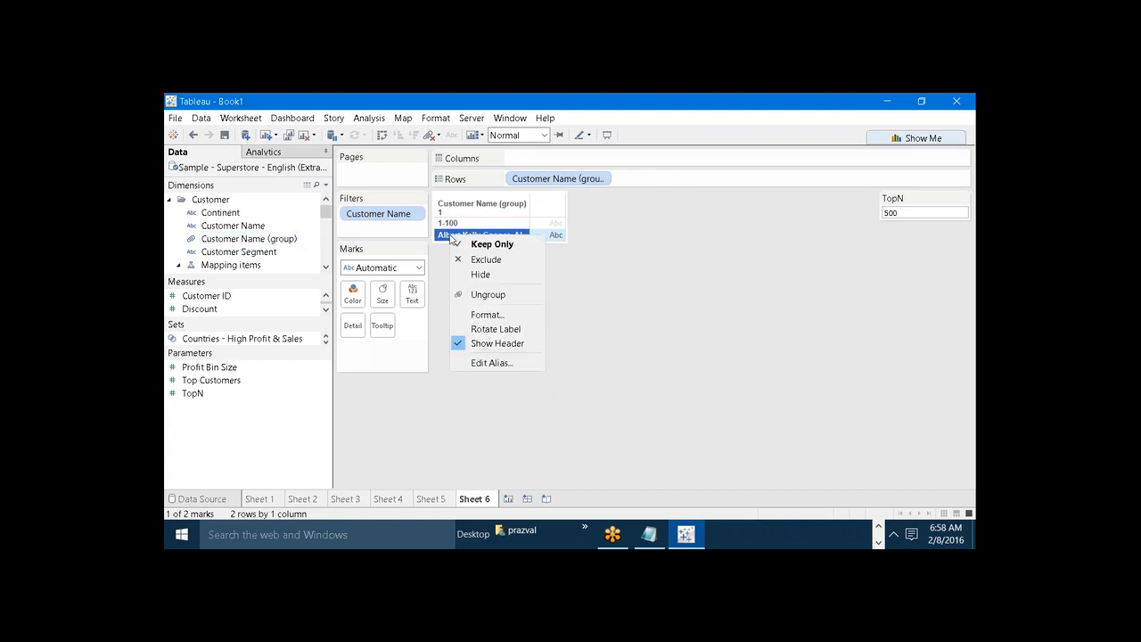
pyautogui.click(489, 362)
pyautogui.write('101')
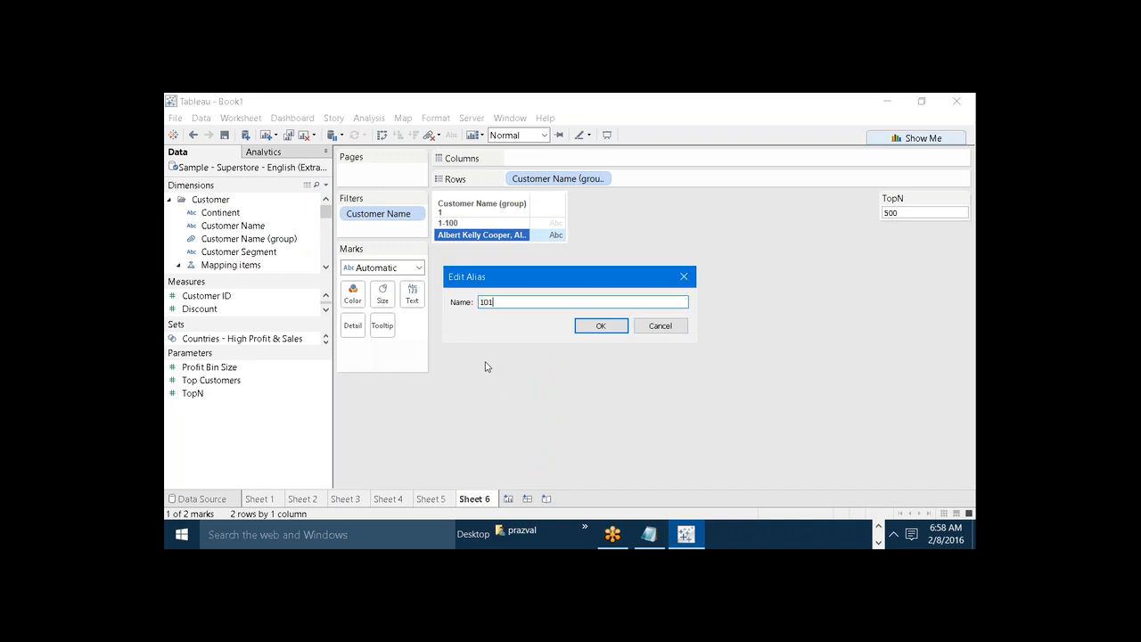
pyautogui.write('-500')
pyautogui.click(600, 326)
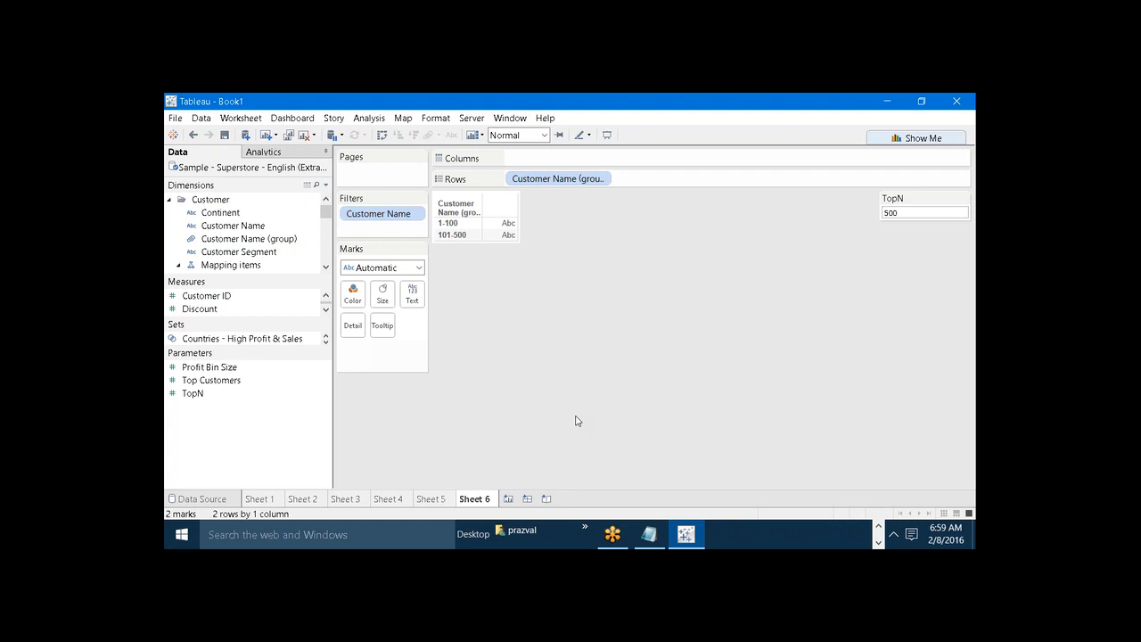
# Switch to the Notepad notes and add a dashed separator line followed by "1:M Relationship" below the task
pyautogui.moveTo(650, 529)
pyautogui.click(649, 502)
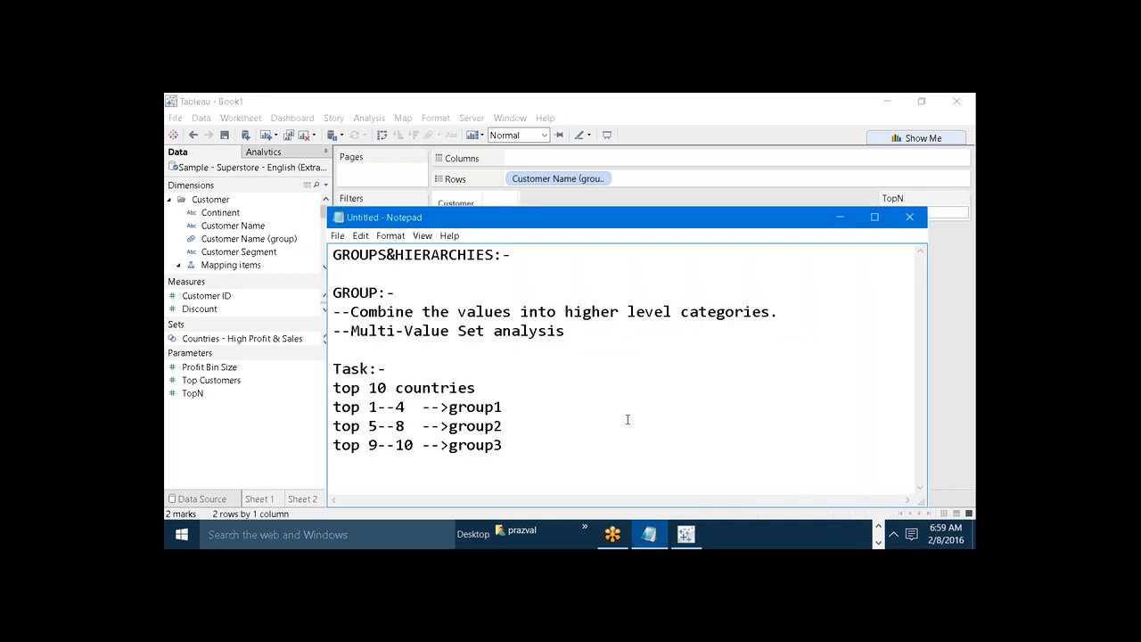
pyautogui.press('Return')
pyautogui.write('-------------------------------------')
pyautogui.moveTo(490, 218); pyautogui.dragTo(449, 148)
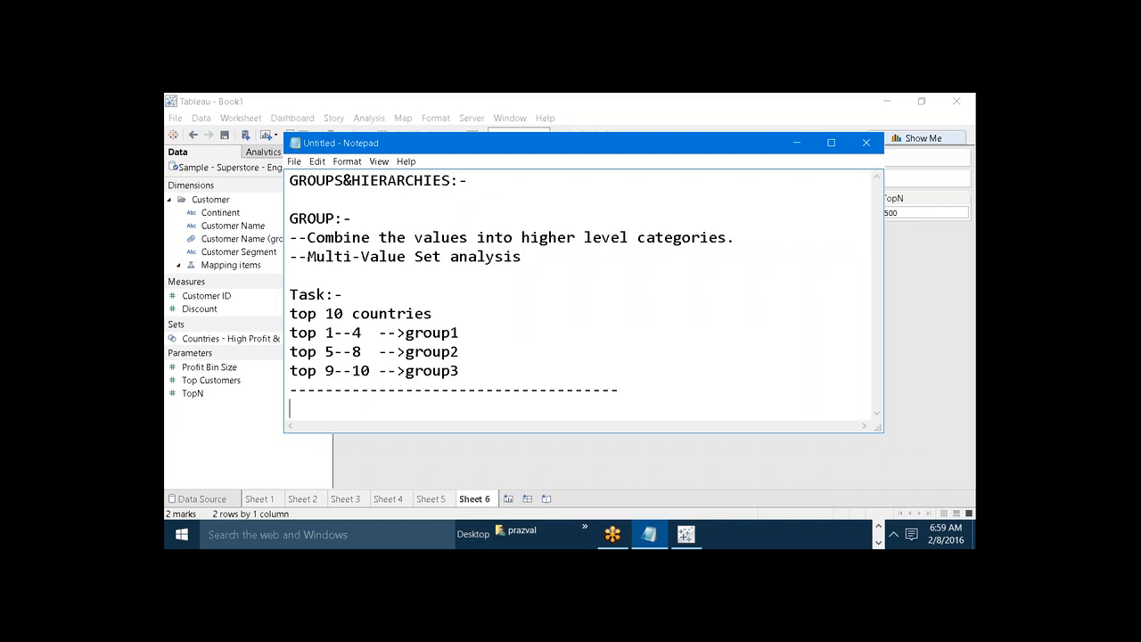
pyautogui.press('Return')
pyautogui.write('1:M Relationship')
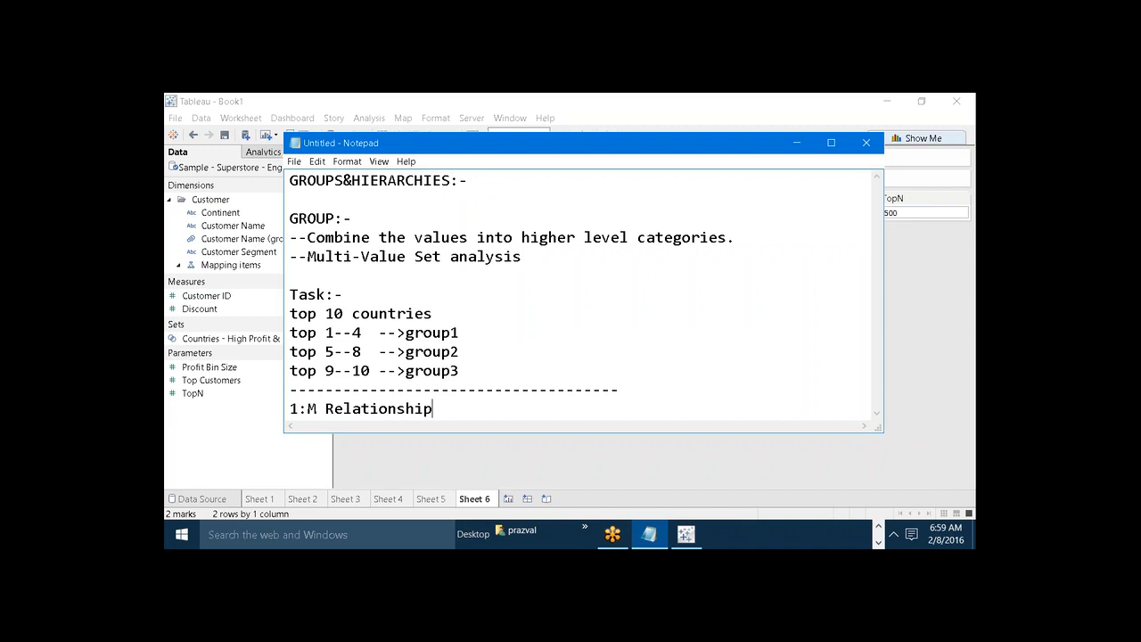
# Launch Paint with the mspaint command to get a blank drawing canvas
pyautogui.press('super+r')
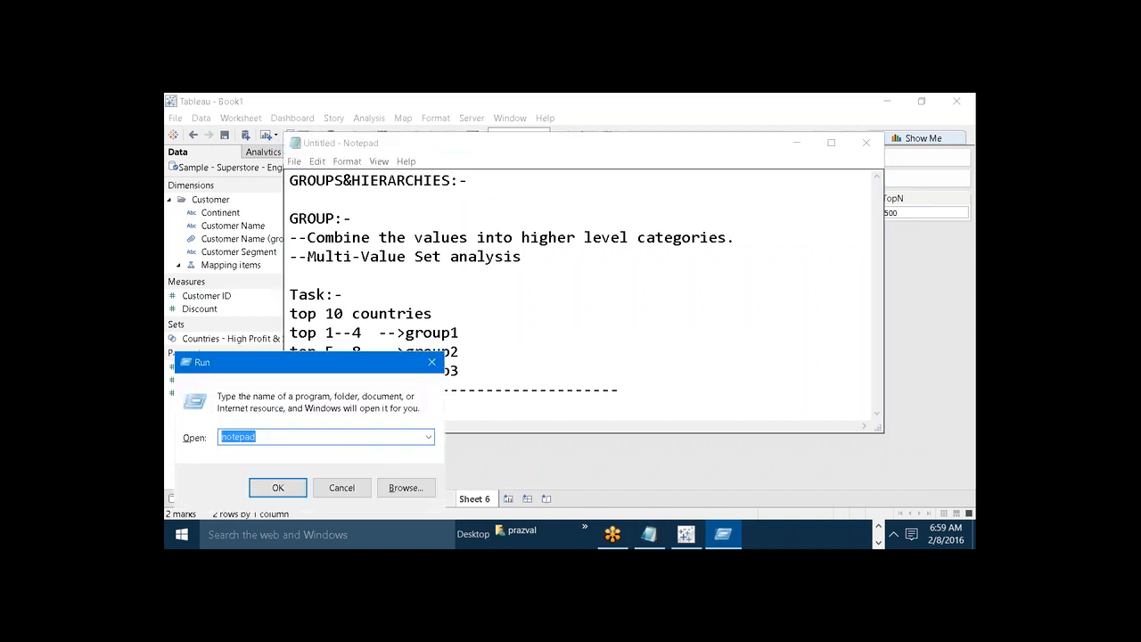
pyautogui.write('mspaint')
pyautogui.press('Return')
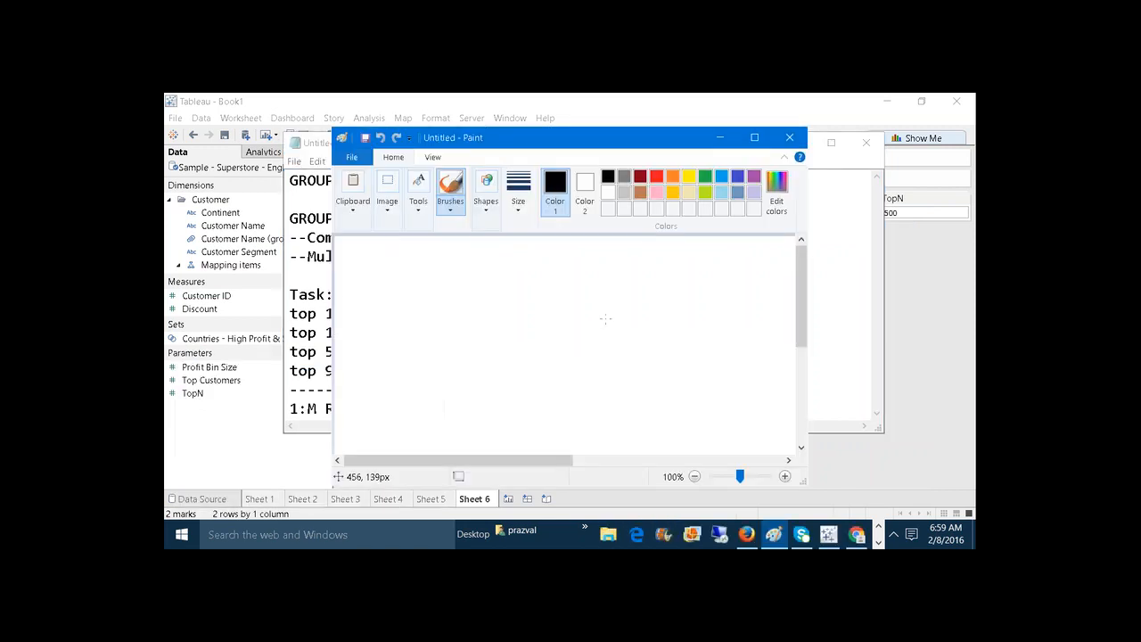
# Maximize the drawing window, draw a black ellipse near the canvas's upper middle and label it COUNTRY
pyautogui.click(754, 138)
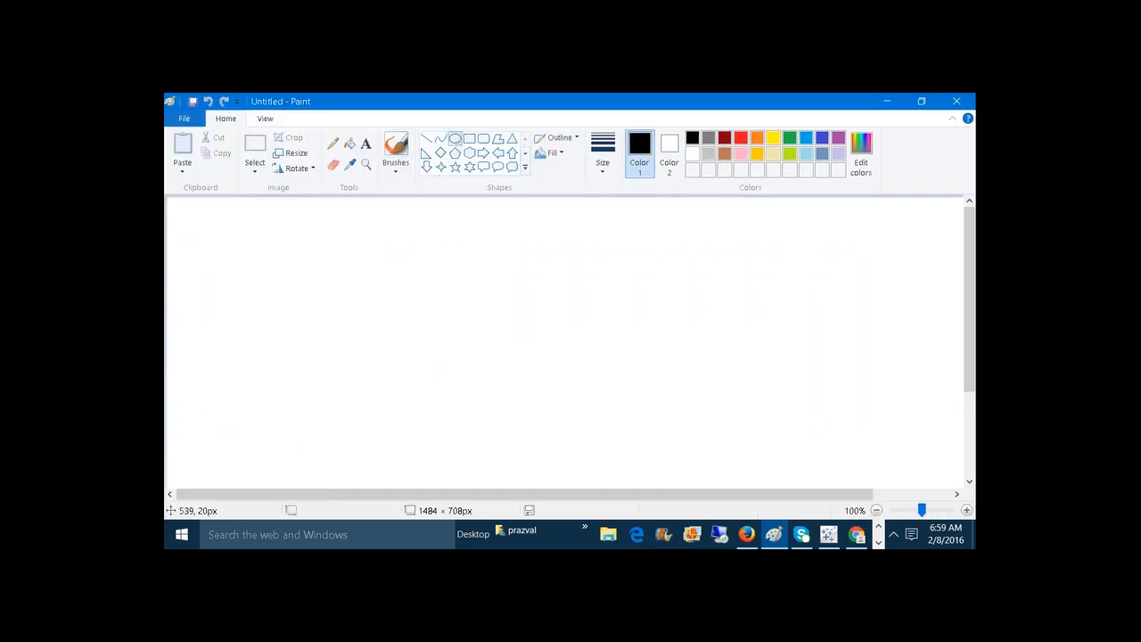
pyautogui.moveTo(466, 211); pyautogui.dragTo(546, 239)
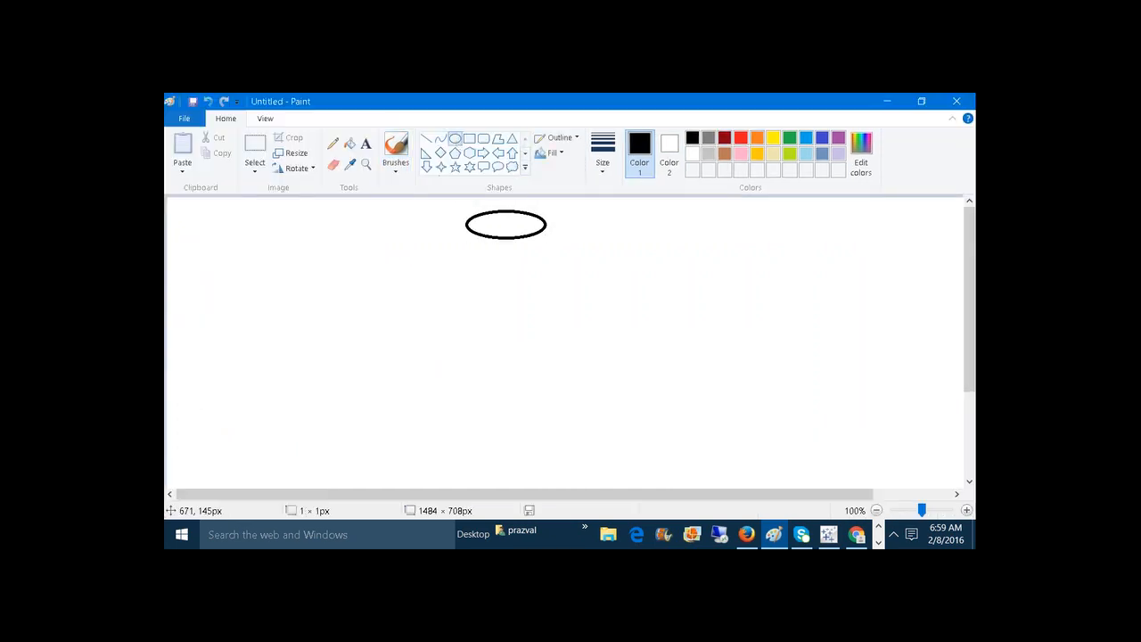
pyautogui.click(365, 144)
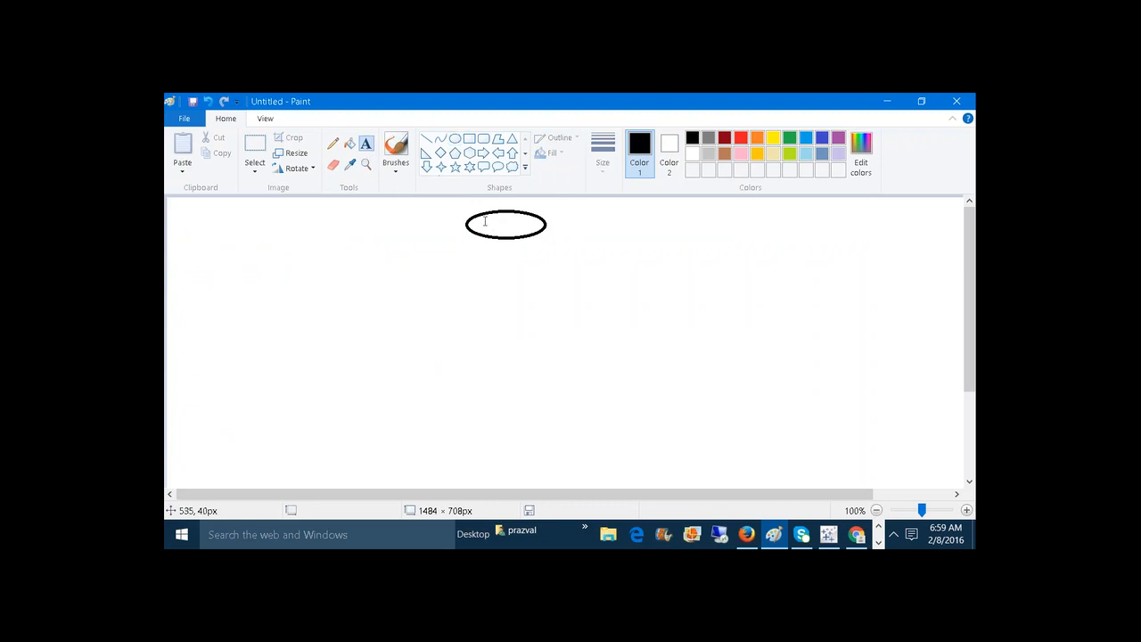
pyautogui.moveTo(482, 218); pyautogui.dragTo(580, 256)
pyautogui.write('C')
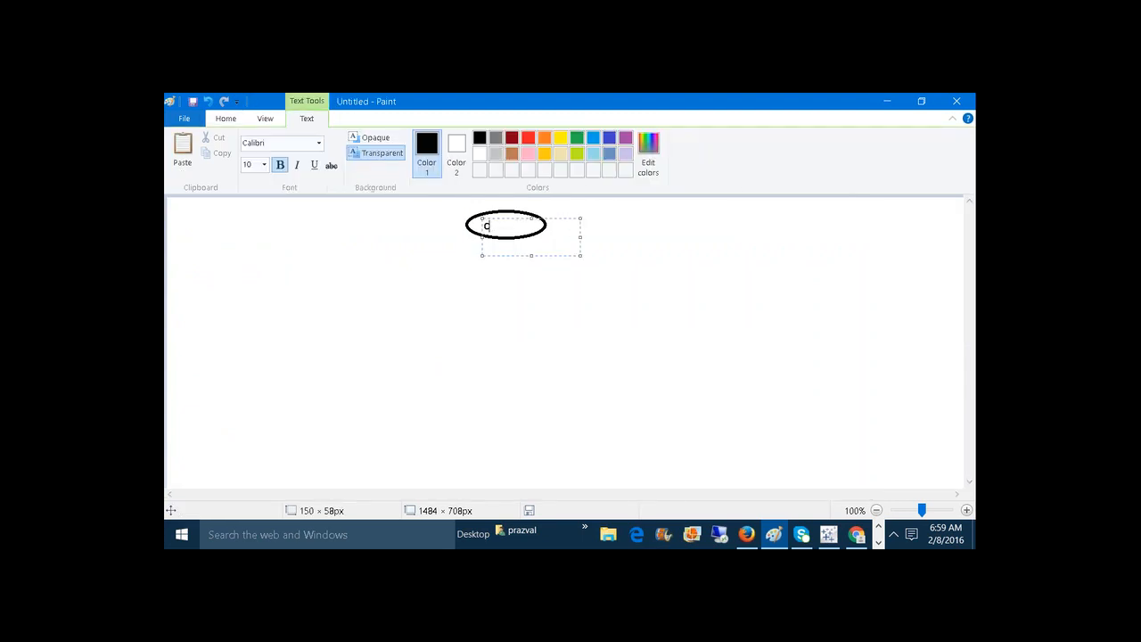
pyautogui.write('OUNTRY')
pyautogui.click(534, 303)
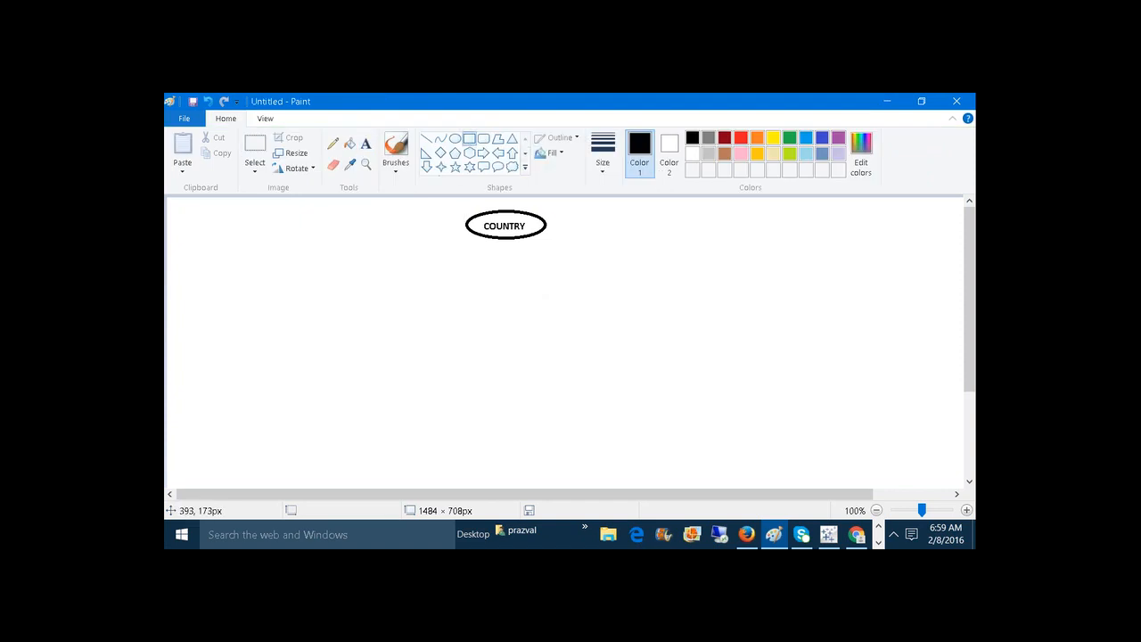
# Draw three rectangles in a row below the COUNTRY ellipse and label them STATE1, STATE2 and STATE3
pyautogui.moveTo(366, 267); pyautogui.dragTo(653, 284)
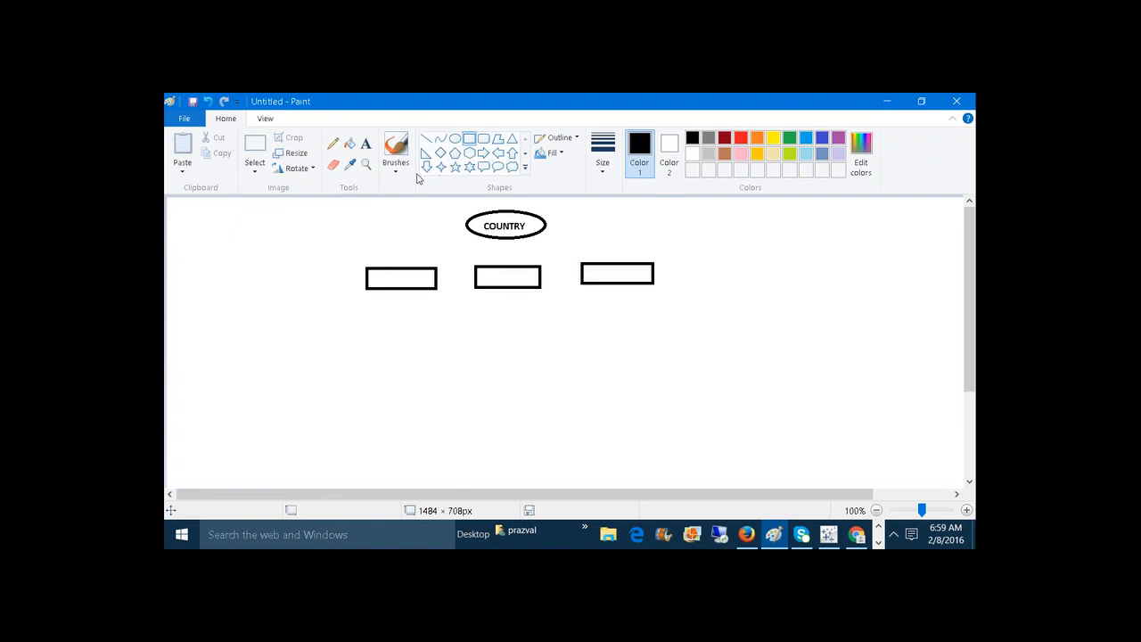
pyautogui.click(366, 143)
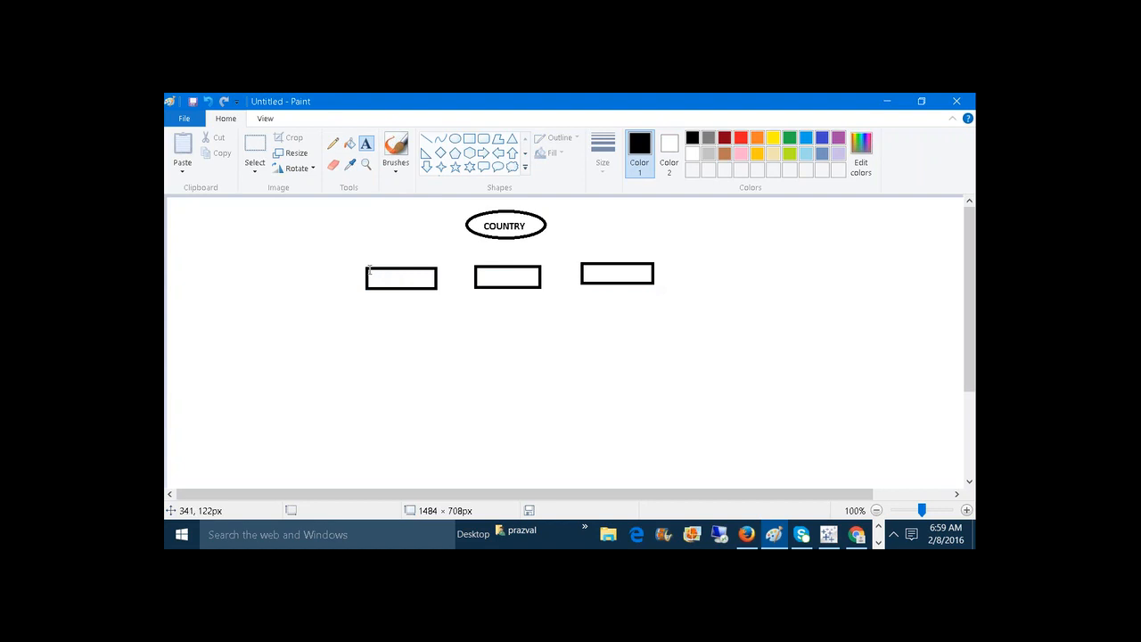
pyautogui.moveTo(367, 267); pyautogui.dragTo(499, 319)
pyautogui.write('STATE1')
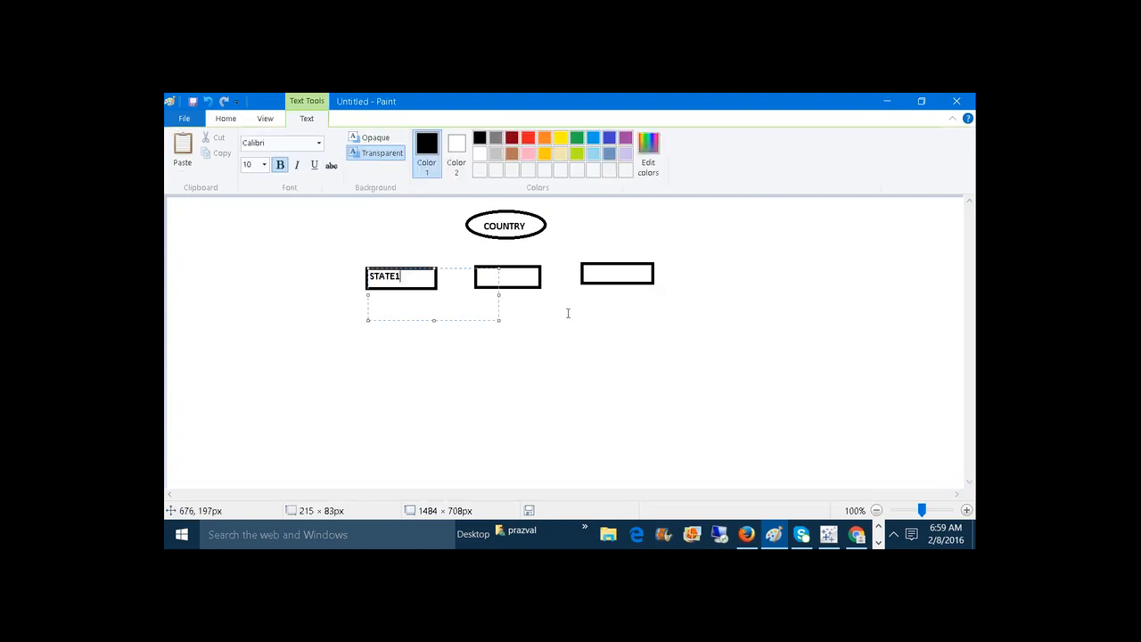
pyautogui.click(566, 313)
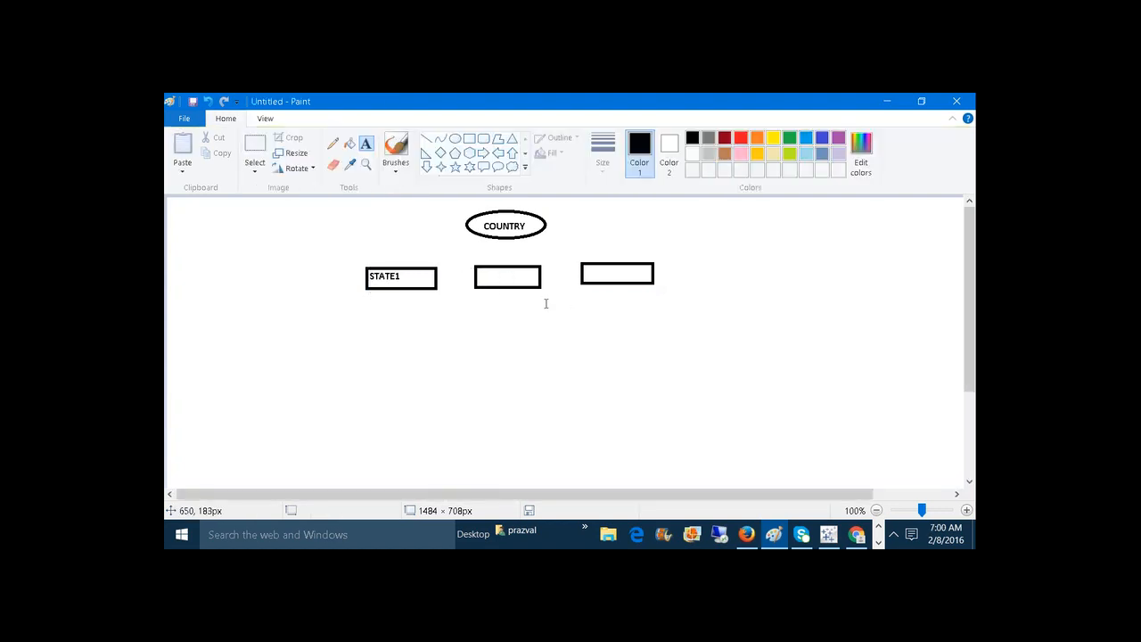
pyautogui.click(478, 269)
pyautogui.write('STATE2')
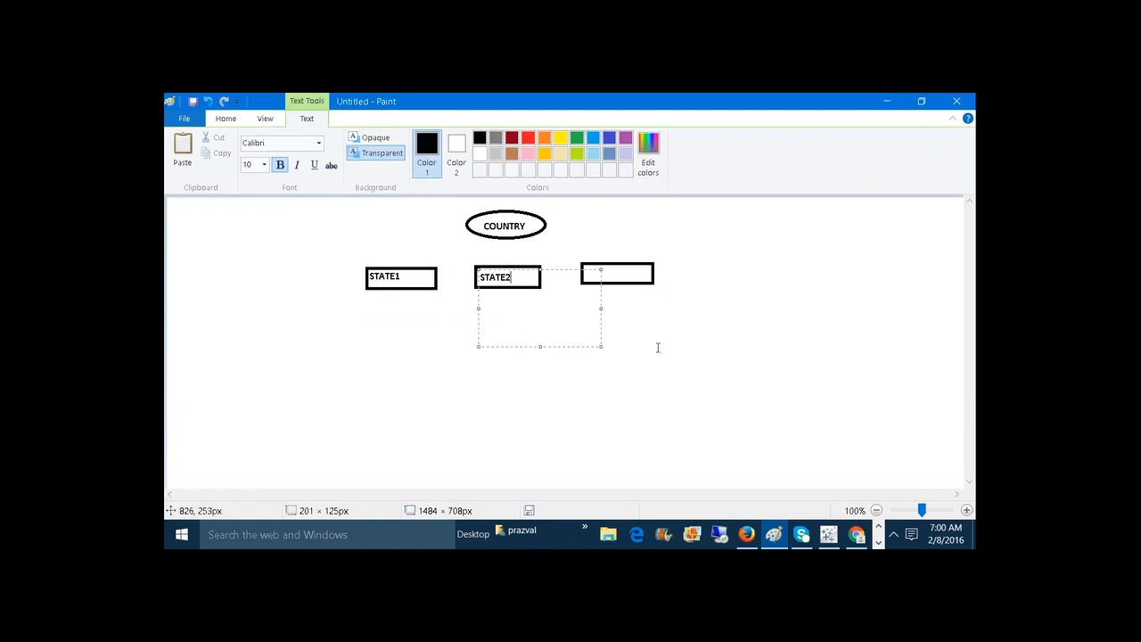
pyautogui.click(646, 335)
pyautogui.click(588, 268)
pyautogui.write('STATE')
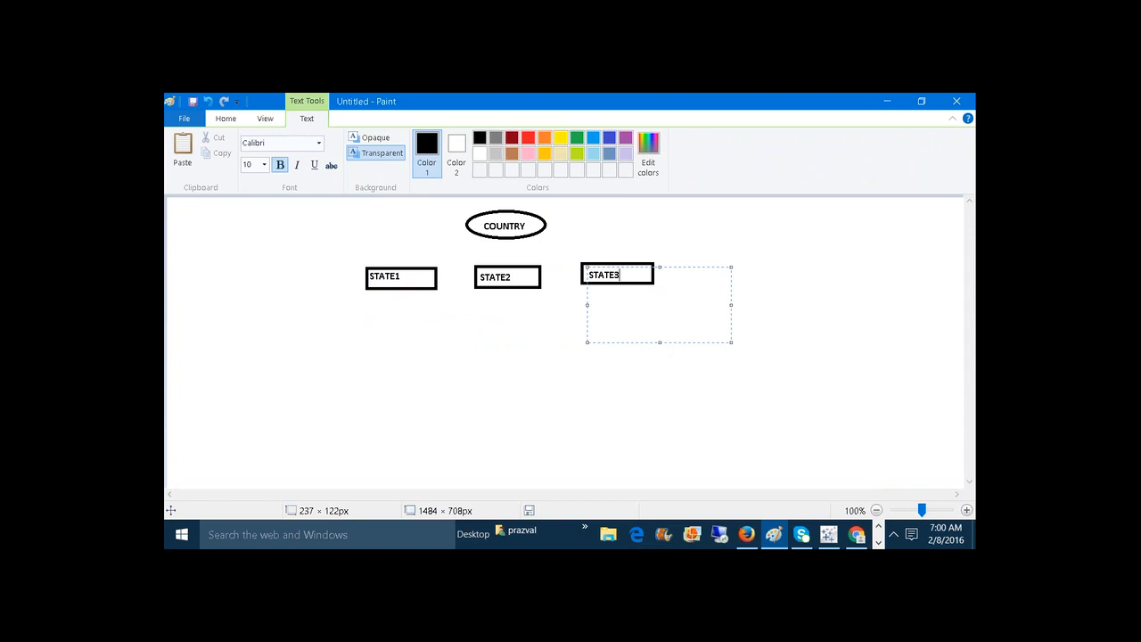
pyautogui.write('3')
pyautogui.click(546, 370)
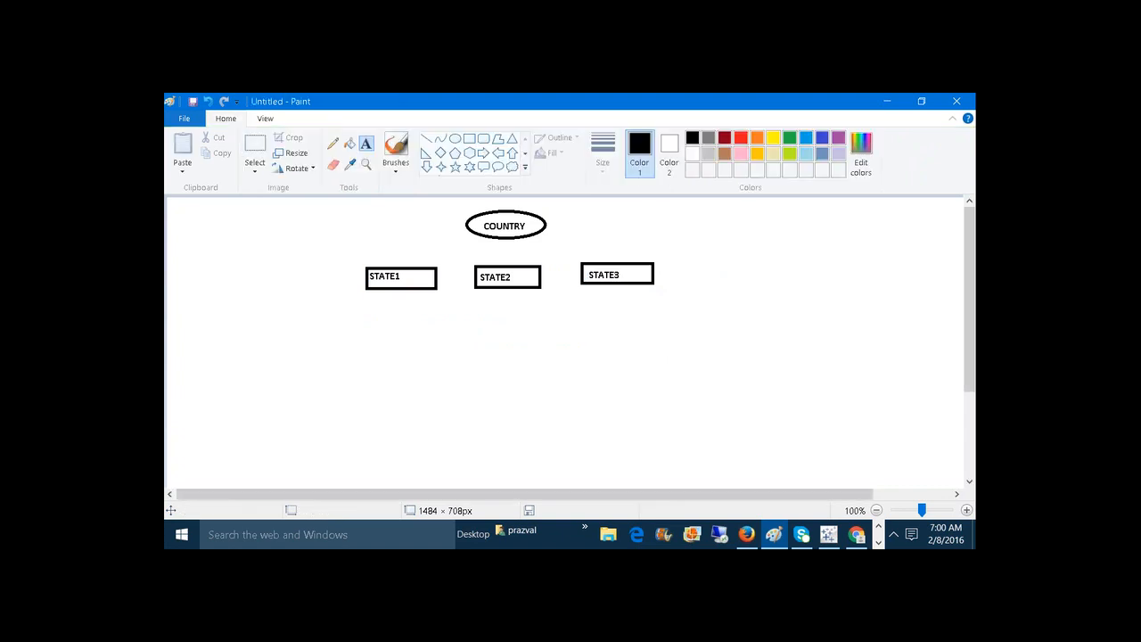
# Connect the bottom of the COUNTRY ellipse to each of the three state boxes with straight lines
pyautogui.click(426, 139)
pyautogui.moveTo(506, 237); pyautogui.dragTo(399, 267)
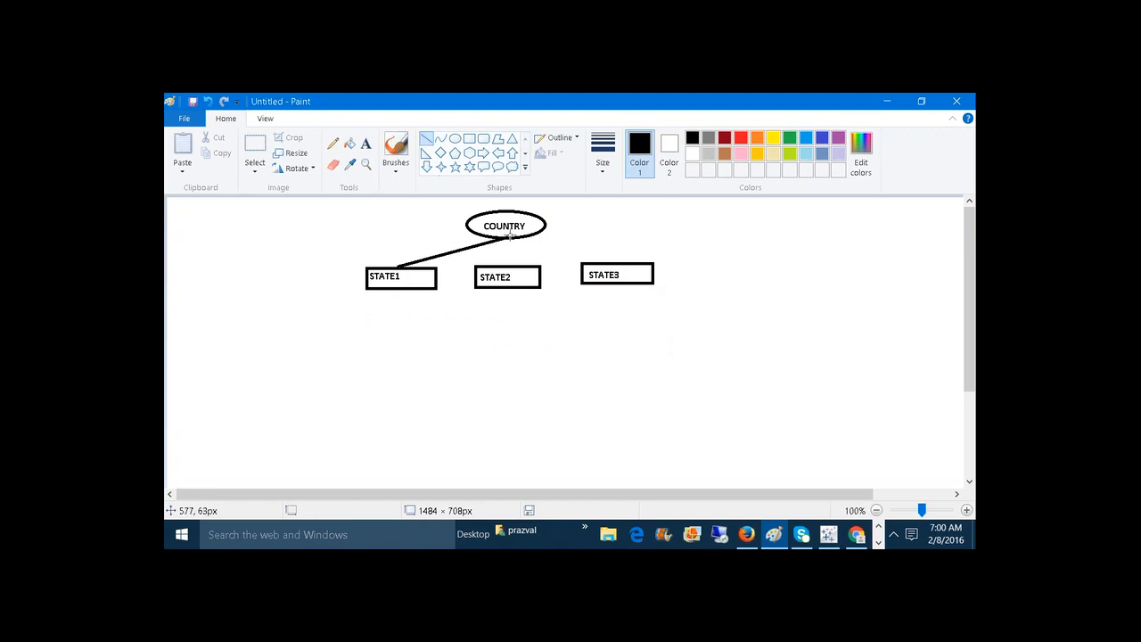
pyautogui.moveTo(508, 237); pyautogui.dragTo(507, 266)
pyautogui.moveTo(508, 237); pyautogui.dragTo(624, 264)
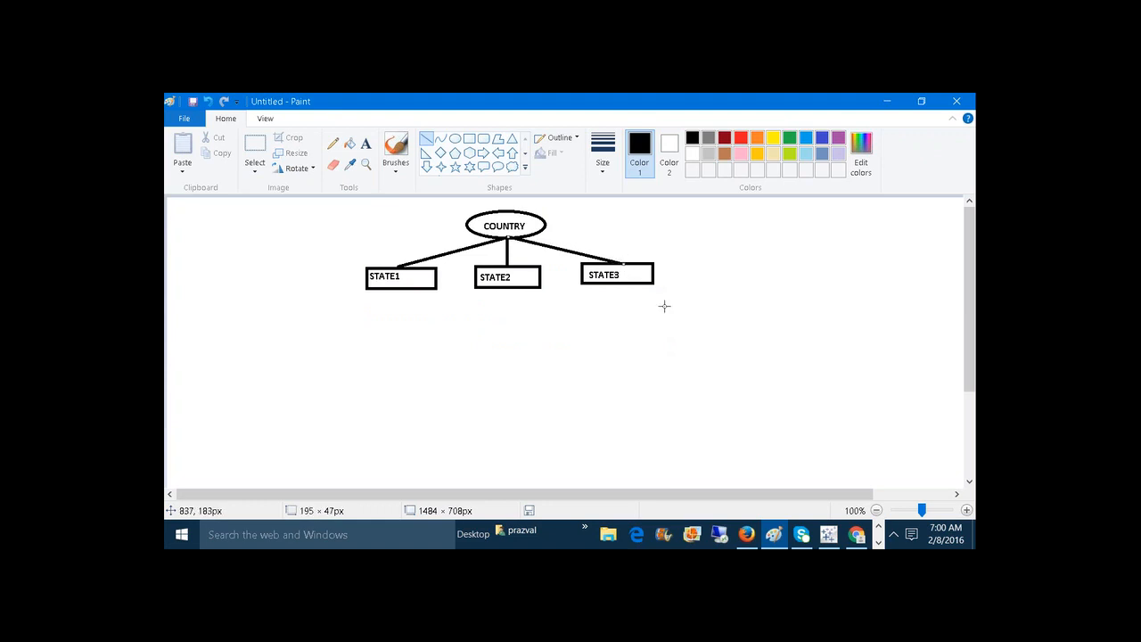
# Draw a row of three empty rectangles below the STATE1 box for its cities
pyautogui.click(469, 138)
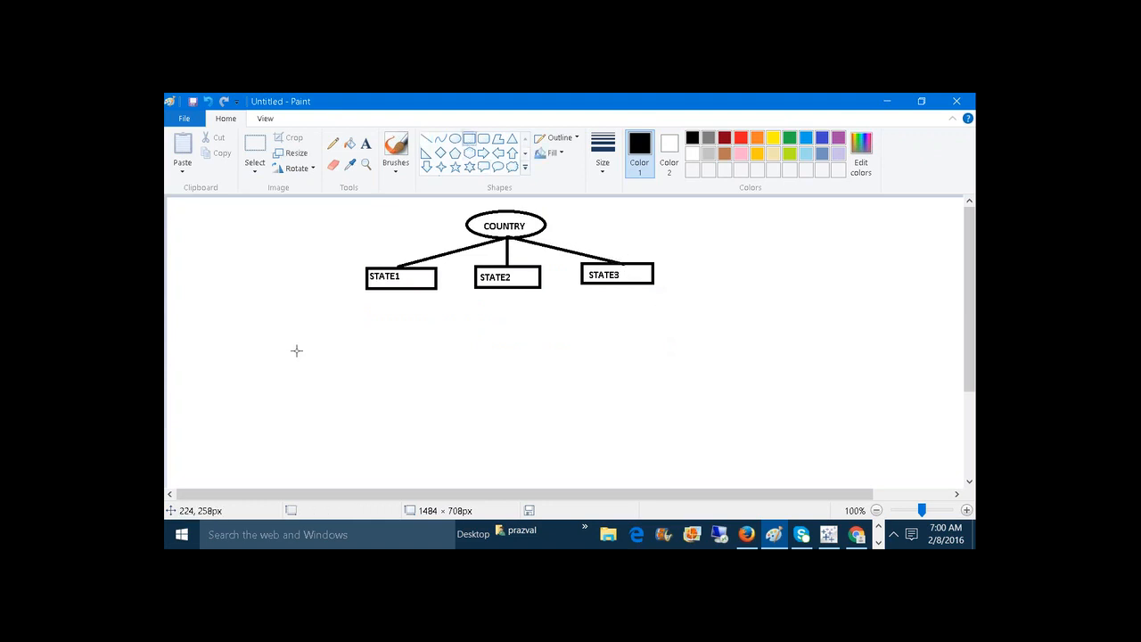
pyautogui.moveTo(222, 321)
pyautogui.mouseDown()
pyautogui.moveTo(275, 345)
pyautogui.moveTo(354, 331)
pyautogui.moveTo(476, 338)
pyautogui.mouseUp()
pyautogui.click(339, 341)
pyautogui.click(420, 342)
pyautogui.click(461, 383)
# Label the first rectangle of the lower row CITY1 and copy that text for reuse
pyautogui.click(365, 143)
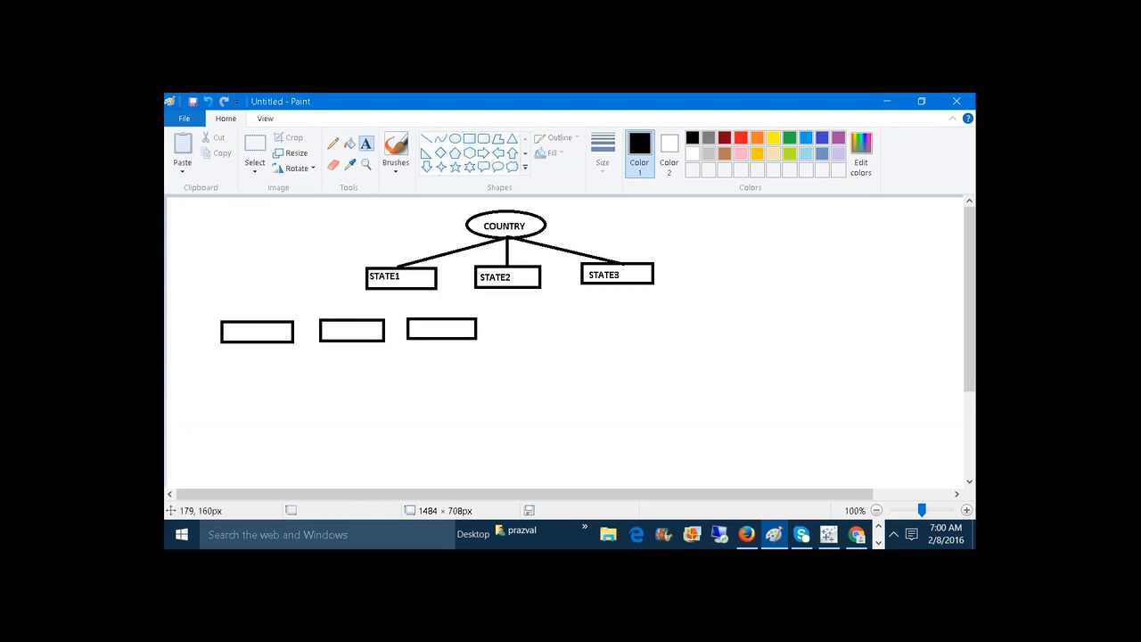
pyautogui.click(228, 326)
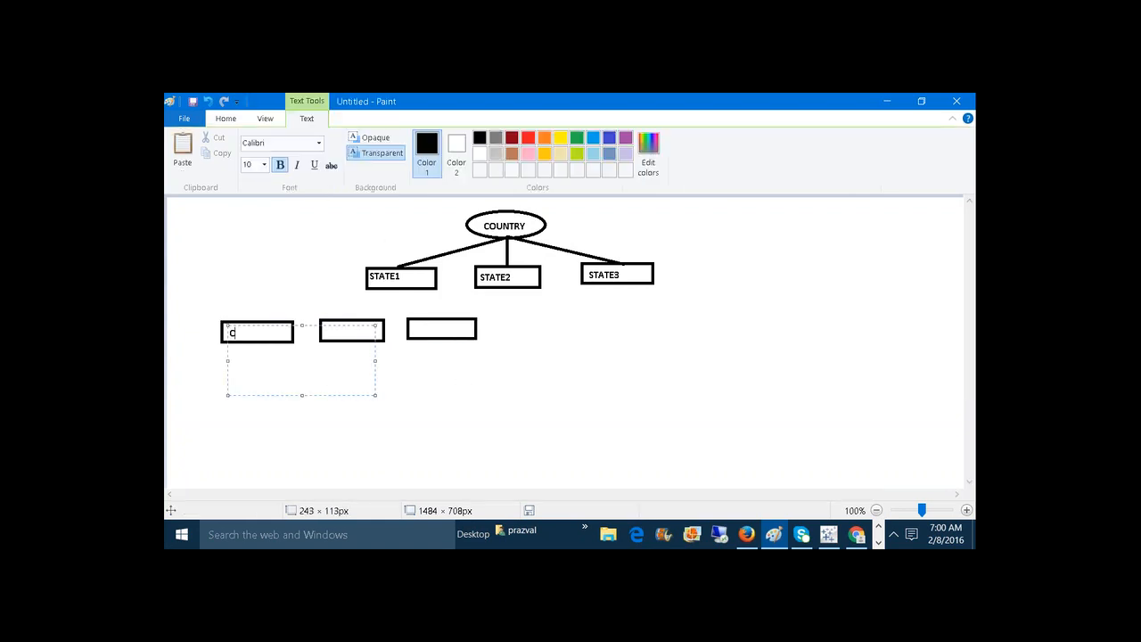
pyautogui.write('CITY1')
pyautogui.hotkey('ctrl', 'a')
pyautogui.hotkey('ctrl', 'c')
pyautogui.click(473, 385)
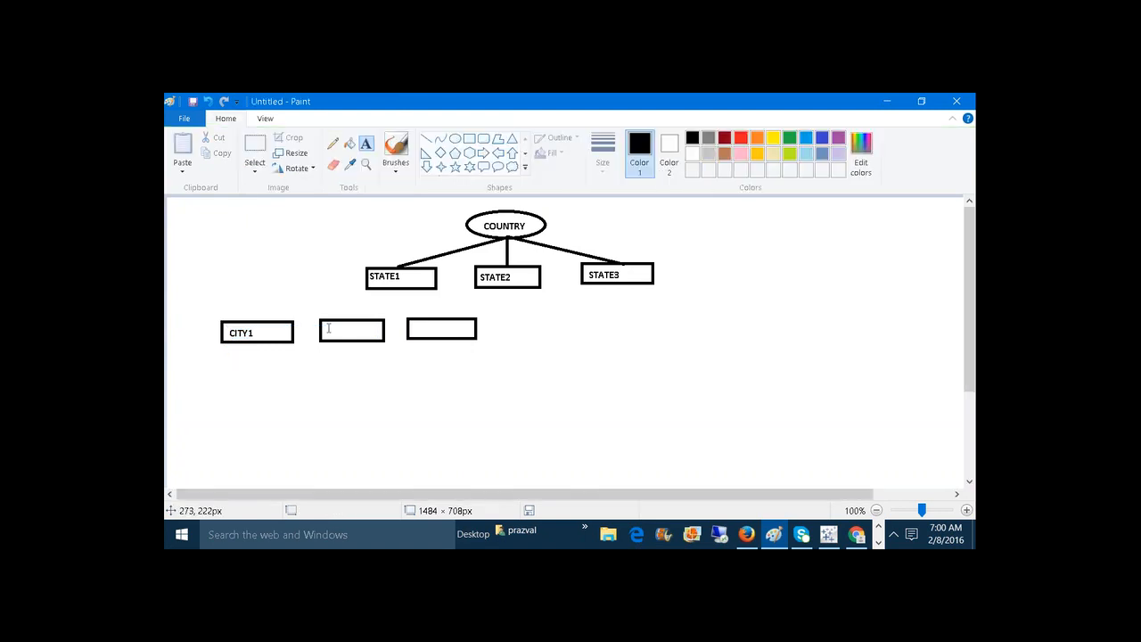
# Paste the copied label into the second and third lower rectangles, changing it to CITY2 and CITY3
pyautogui.moveTo(328, 328); pyautogui.dragTo(458, 398)
pyautogui.hotkey('ctrl', 'v')
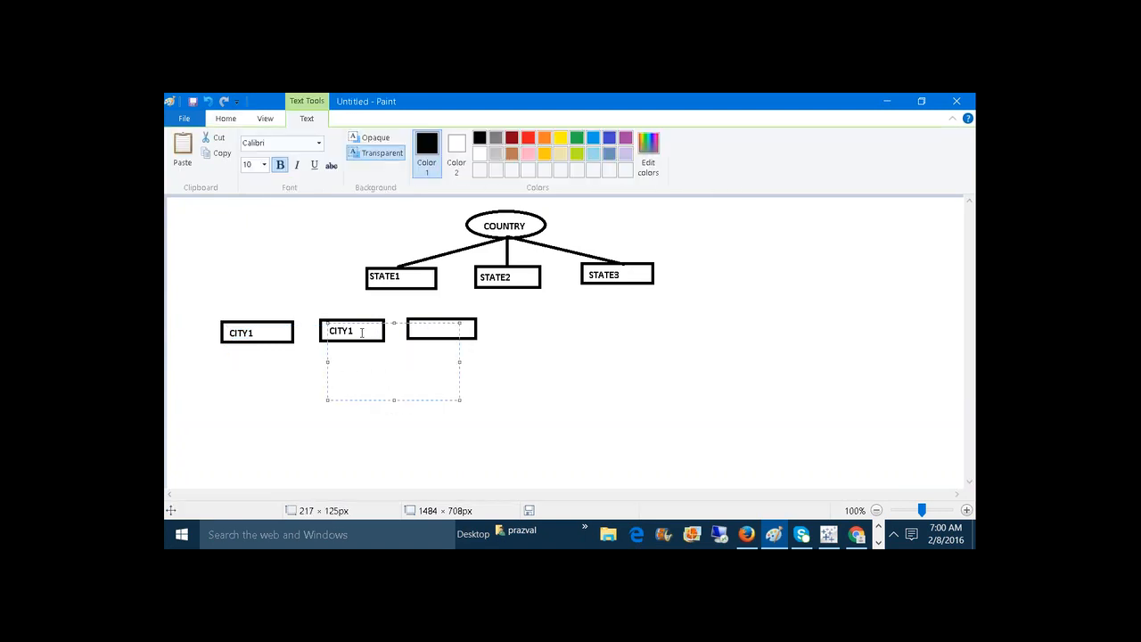
pyautogui.press('BackSpace')
pyautogui.write('2')
pyautogui.click(478, 361)
pyautogui.click(416, 325)
pyautogui.hotkey('ctrl', 'v')
pyautogui.press('BackSpace')
pyautogui.write('3')
pyautogui.click(581, 361)
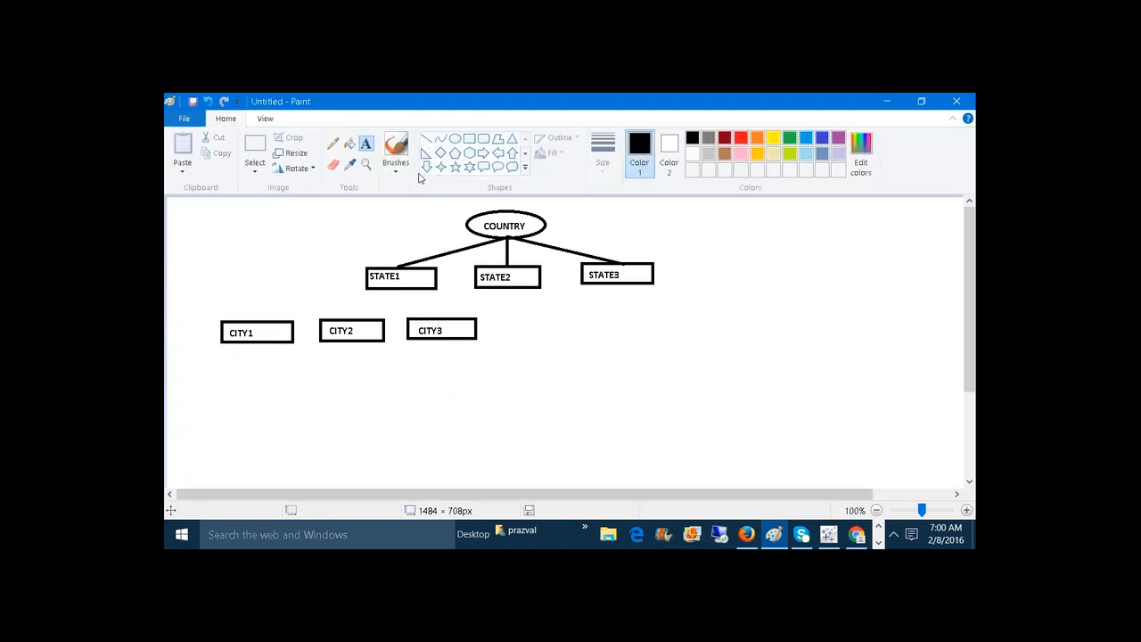
# Connect the bottom of the STATE1 box to CITY1, CITY2 and CITY3 with straight lines
pyautogui.click(429, 139)
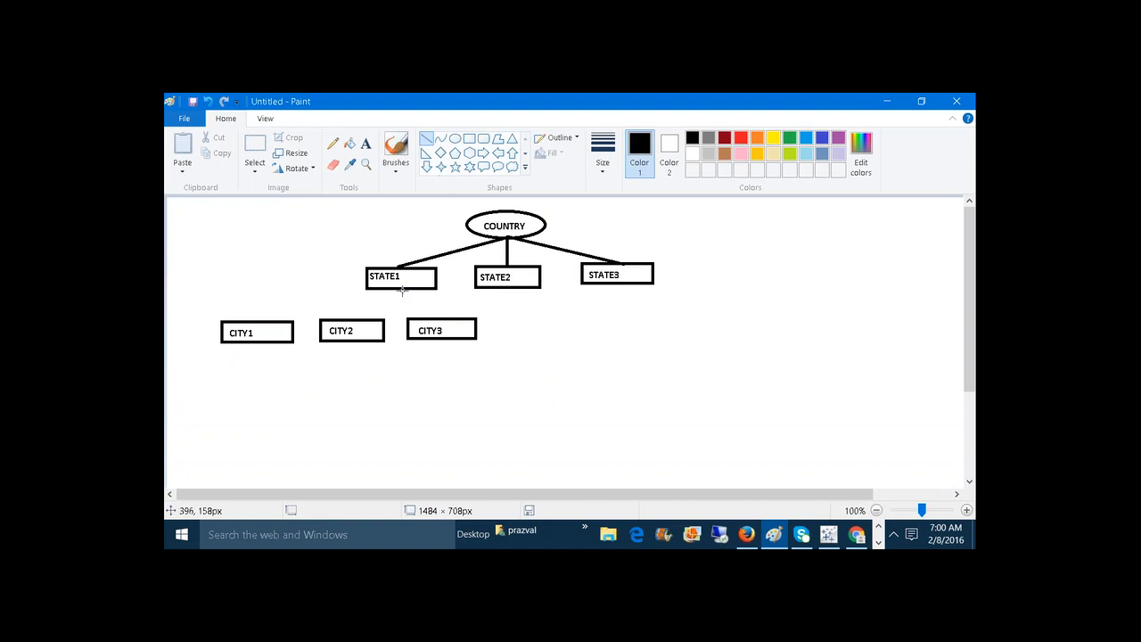
pyautogui.moveTo(397, 289); pyautogui.dragTo(252, 319)
pyautogui.moveTo(401, 288)
pyautogui.mouseDown()
pyautogui.moveTo(359, 318)
pyautogui.moveTo(413, 299)
pyautogui.moveTo(438, 318)
pyautogui.mouseUp()
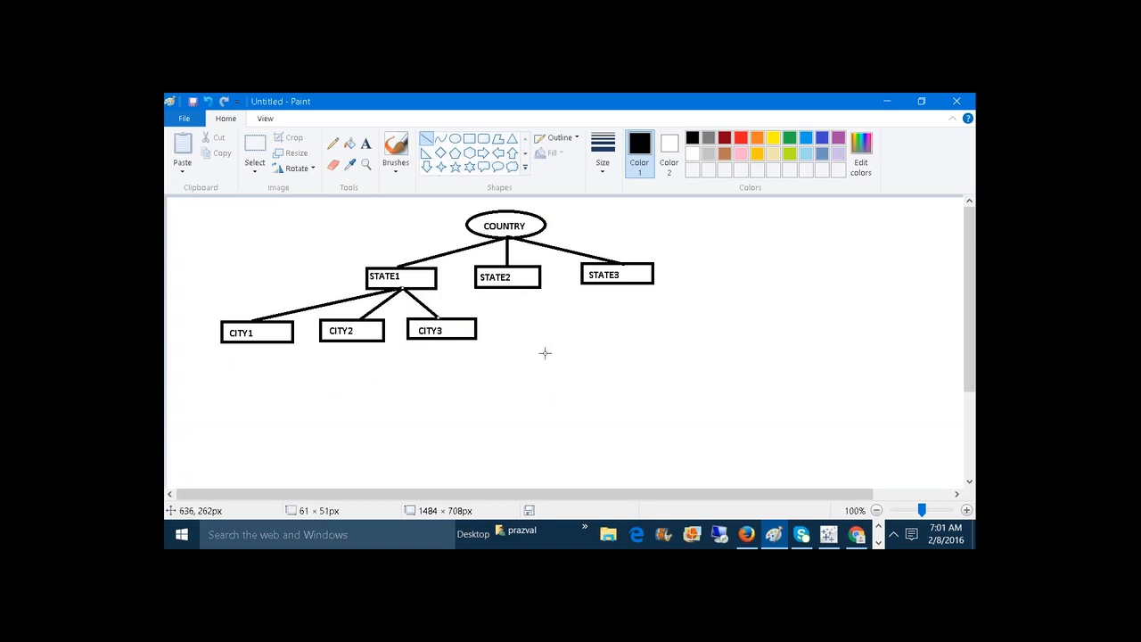
# With the Pencil at the third line thickness, handwrite 1 beside COUNTRY, M above and 1 beside STATE1, and M beside CITY1
pyautogui.click(333, 144)
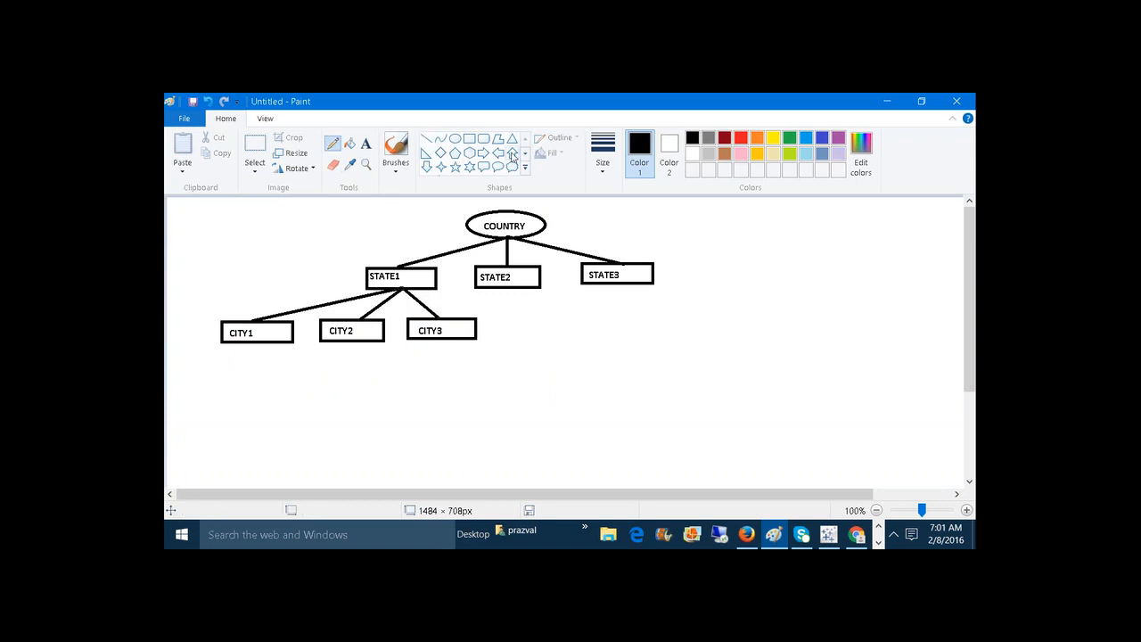
pyautogui.click(603, 149)
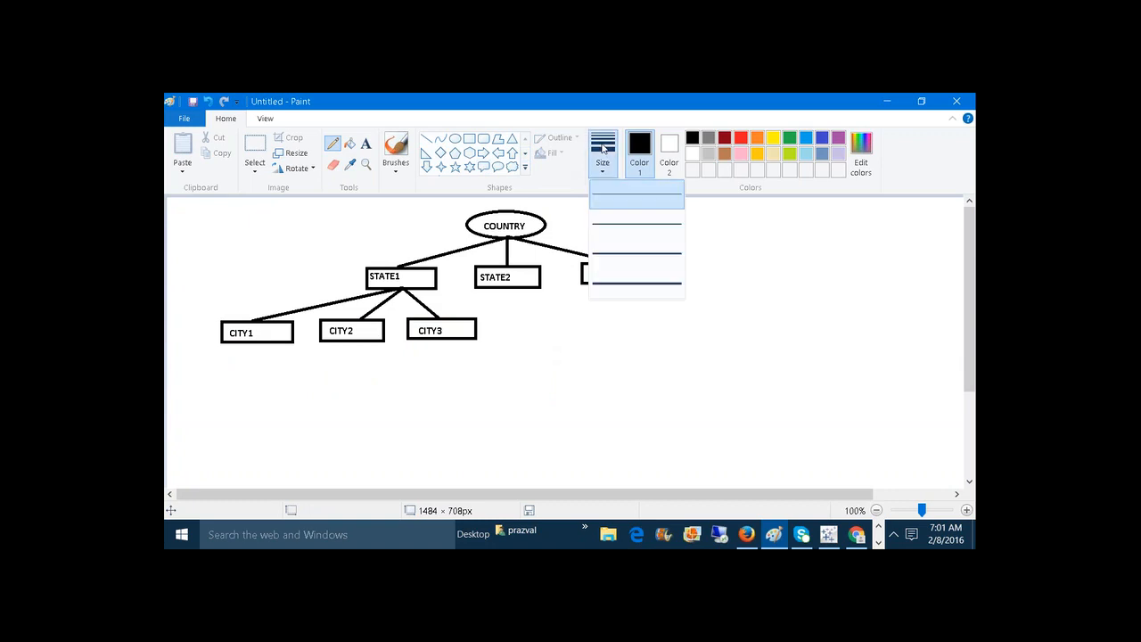
pyautogui.click(631, 255)
pyautogui.moveTo(453, 210); pyautogui.dragTo(452, 223)
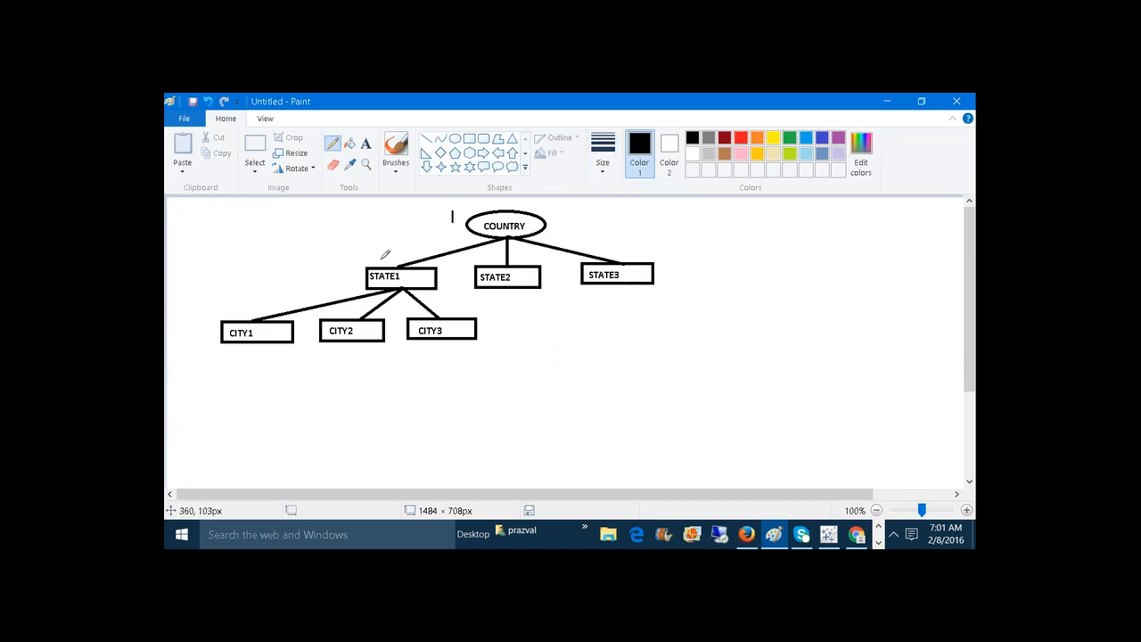
pyautogui.moveTo(381, 258)
pyautogui.mouseDown()
pyautogui.moveTo(393, 247)
pyautogui.moveTo(351, 283)
pyautogui.mouseUp()
pyautogui.moveTo(188, 343)
pyautogui.mouseDown()
pyautogui.moveTo(187, 327)
pyautogui.moveTo(201, 326)
pyautogui.moveTo(204, 342)
pyautogui.mouseUp()
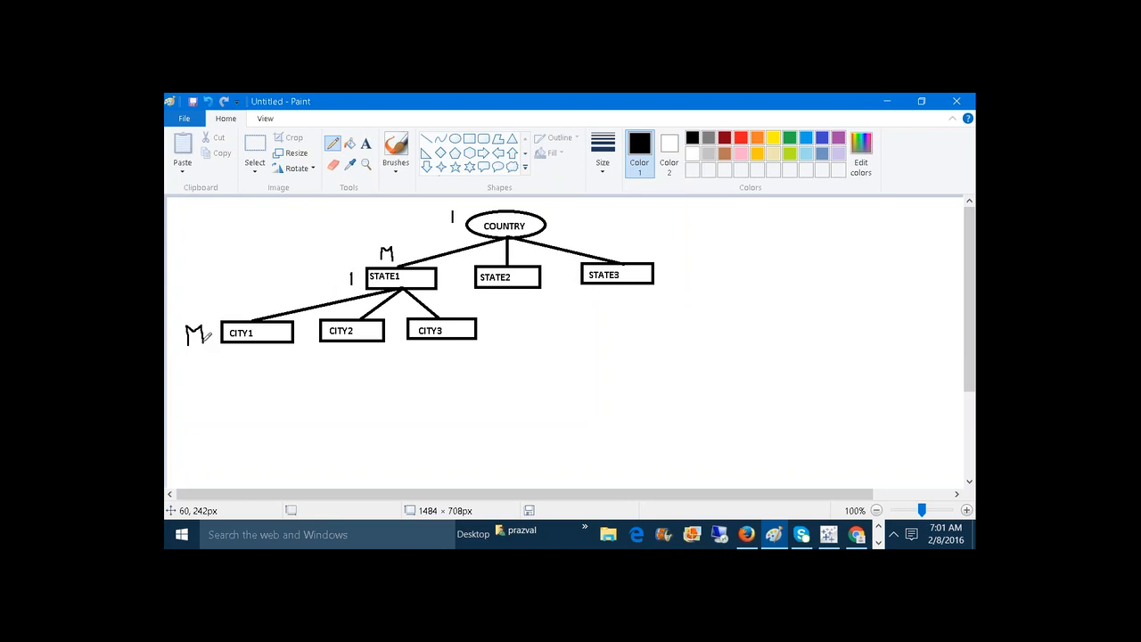
# Draw freehand arrows from COUNTRY to STATE1 and from STATE1 to CITY1, and label them DRILL-DOWN
pyautogui.click(334, 145)
pyautogui.moveTo(470, 214)
pyautogui.mouseDown()
pyautogui.moveTo(442, 198)
pyautogui.moveTo(395, 230)
pyautogui.moveTo(383, 266)
pyautogui.moveTo(395, 264)
pyautogui.moveTo(372, 251)
pyautogui.moveTo(294, 248)
pyautogui.moveTo(243, 308)
pyautogui.moveTo(247, 319)
pyautogui.moveTo(260, 308)
pyautogui.mouseUp()
pyautogui.click(366, 143)
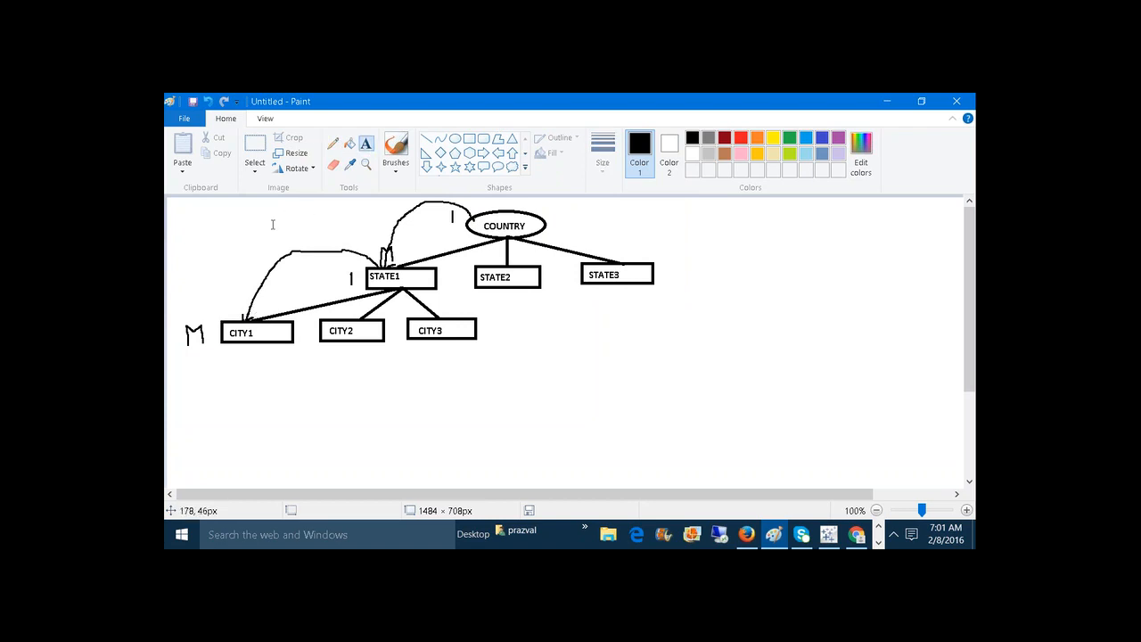
pyautogui.moveTo(271, 222); pyautogui.dragTo(369, 253)
pyautogui.write('DRIL')
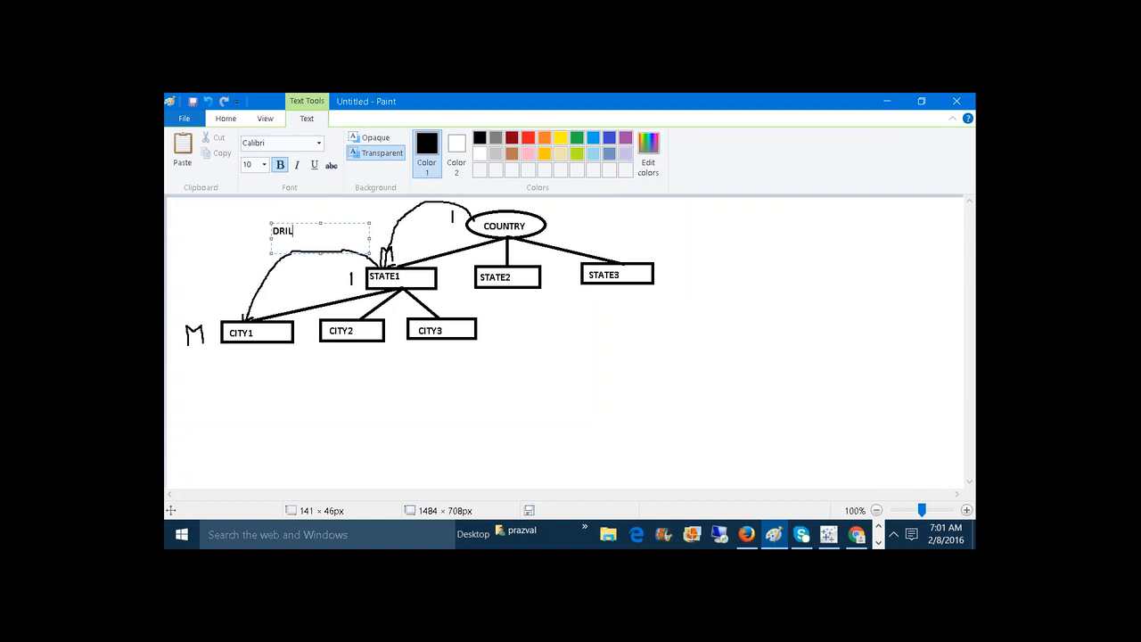
pyautogui.write('L-DOWN')
pyautogui.click(532, 306)
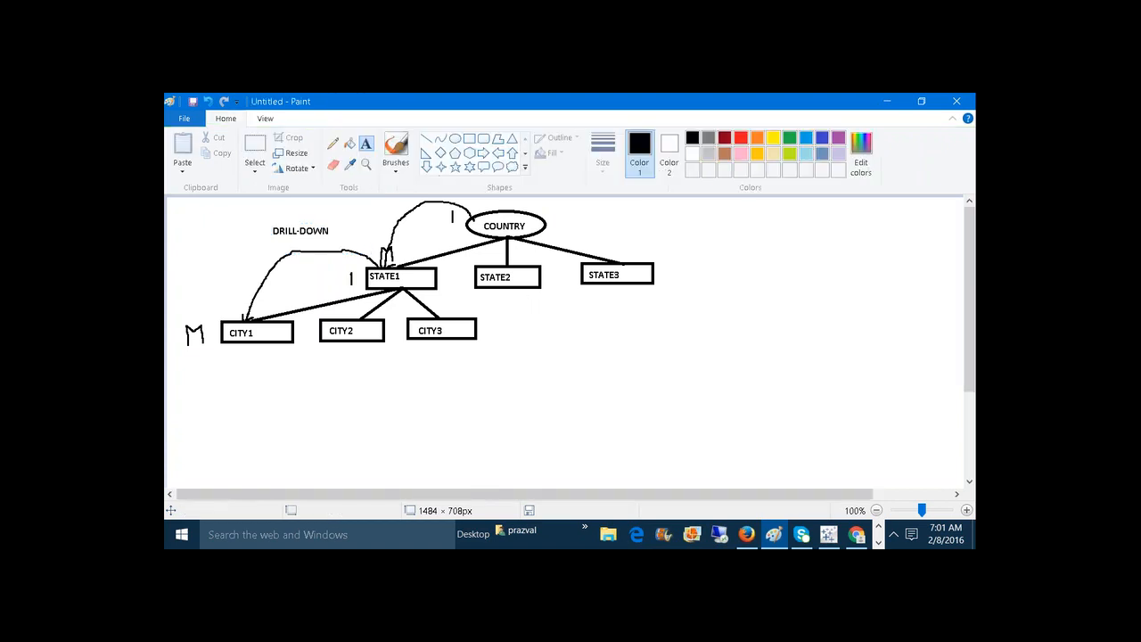
# Draw freehand arrows from CITY3 up to STATE3 and from STATE3 up to COUNTRY with the Pencil
pyautogui.click(333, 142)
pyautogui.moveTo(478, 333)
pyautogui.mouseDown()
pyautogui.moveTo(570, 326)
pyautogui.moveTo(593, 280)
pyautogui.moveTo(583, 294)
pyautogui.moveTo(602, 297)
pyautogui.mouseUp()
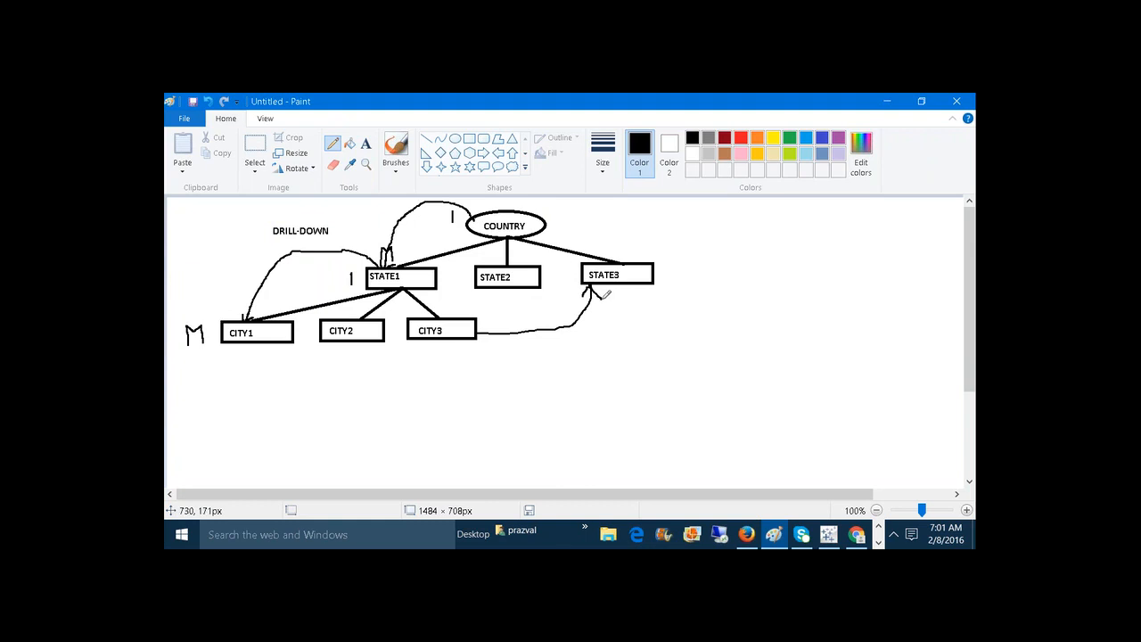
pyautogui.moveTo(613, 259); pyautogui.dragTo(580, 230)
pyautogui.moveTo(549, 232); pyautogui.dragTo(561, 224)
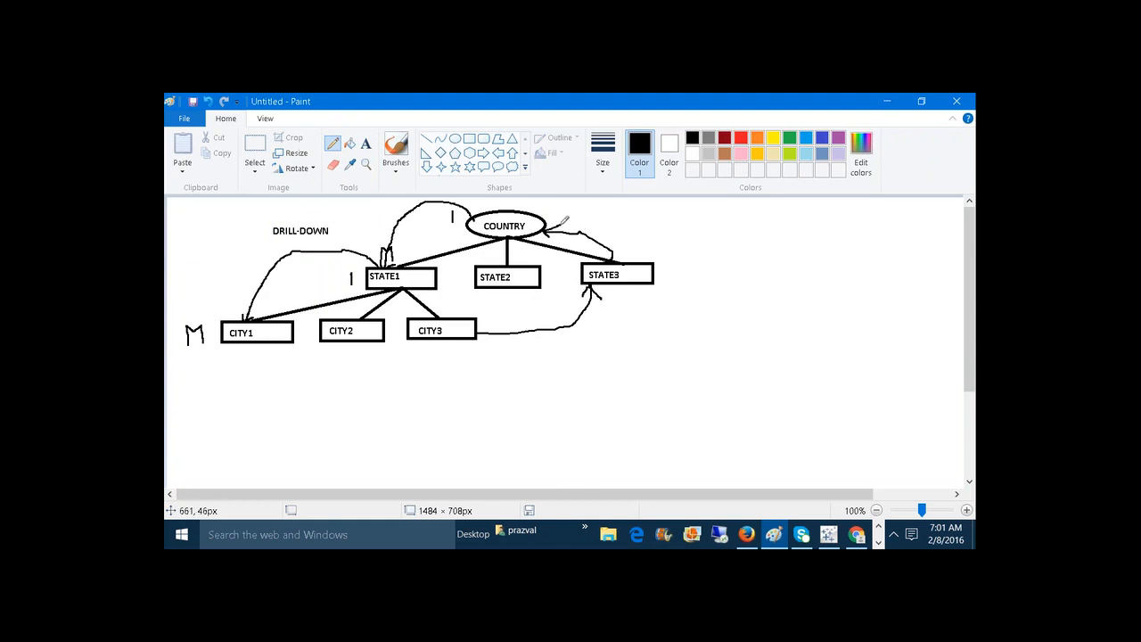
# Add the text label DRILL-UP beside the arrow between STATE3 and COUNTRY
pyautogui.click(365, 143)
pyautogui.moveTo(602, 230); pyautogui.dragTo(733, 277)
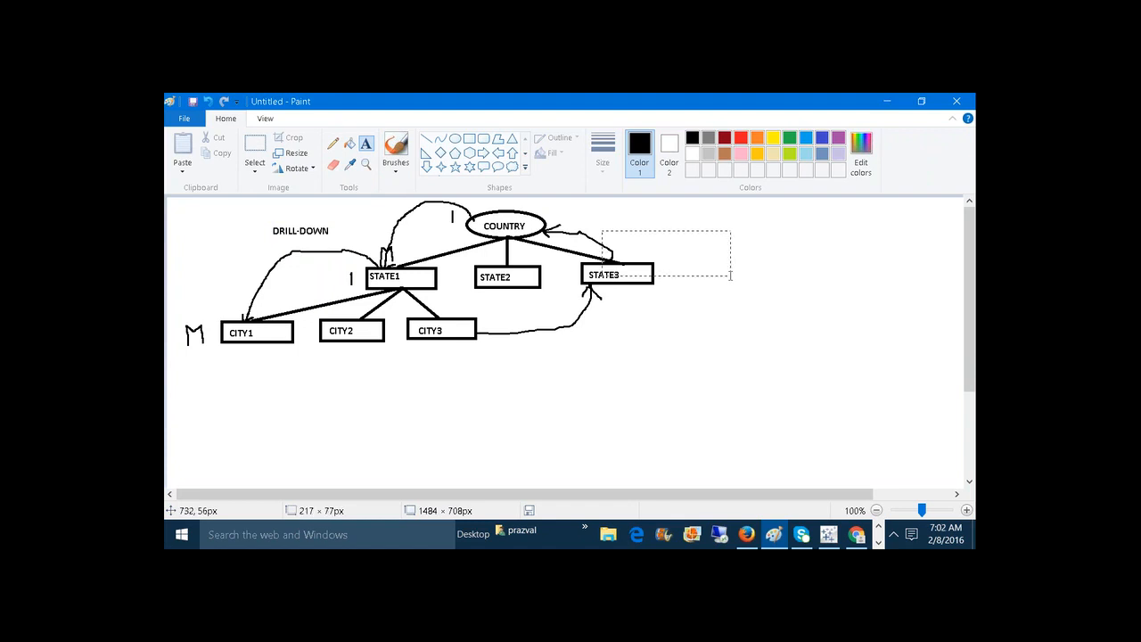
pyautogui.write('DRILL')
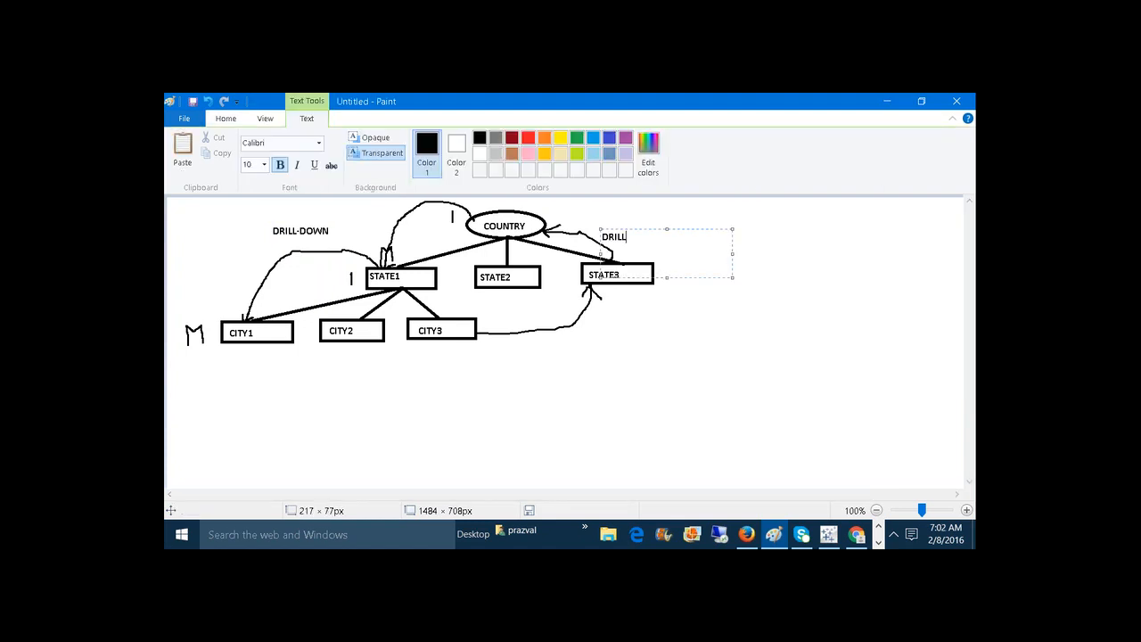
pyautogui.write('-UP')
pyautogui.click(777, 312)
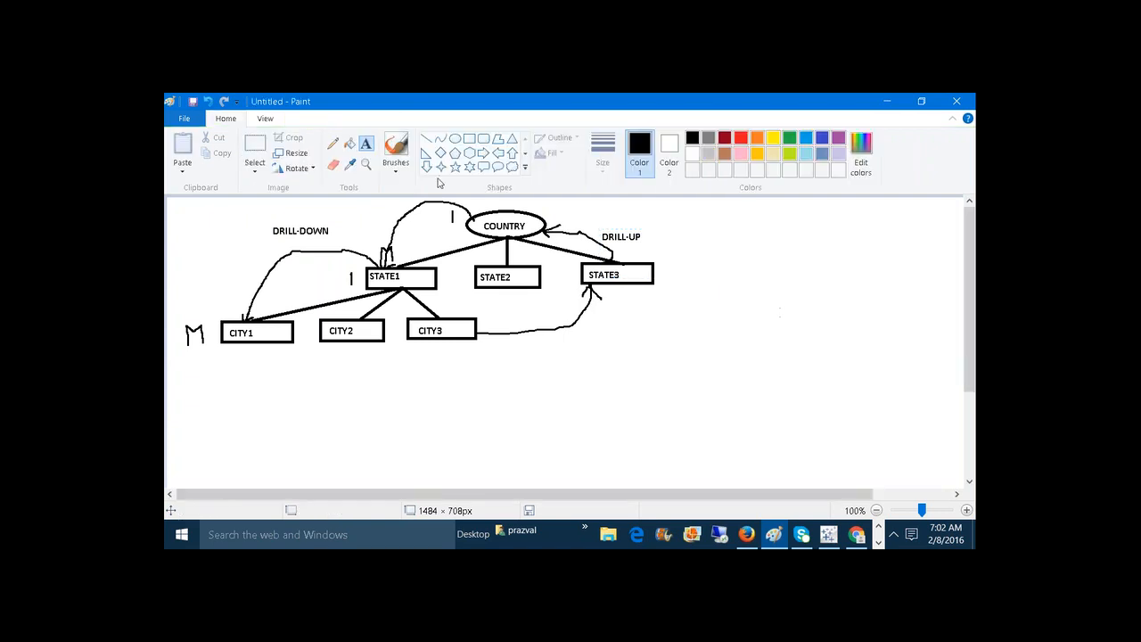
# Draw freehand double-headed arrows linking COUNTRY and CITY3 with the Pencil, one direct and one looping around STATE3
pyautogui.click(333, 143)
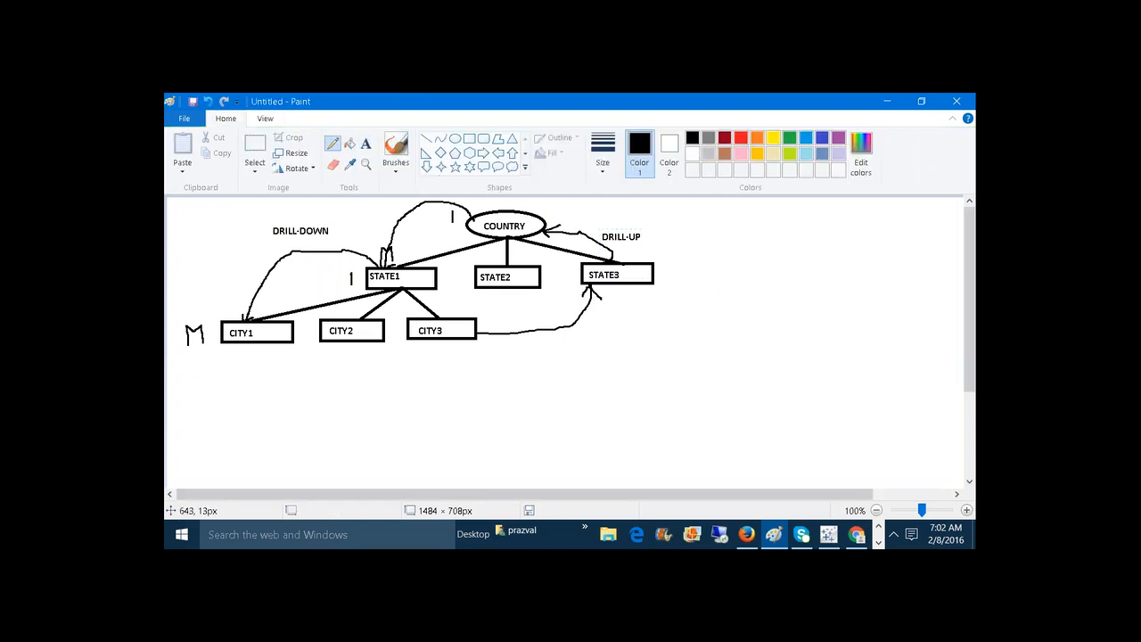
pyautogui.moveTo(538, 212)
pyautogui.mouseDown()
pyautogui.moveTo(577, 203)
pyautogui.moveTo(701, 245)
pyautogui.moveTo(706, 285)
pyautogui.moveTo(679, 348)
pyautogui.moveTo(516, 362)
pyautogui.moveTo(466, 335)
pyautogui.moveTo(464, 353)
pyautogui.moveTo(458, 267)
pyautogui.moveTo(471, 224)
pyautogui.moveTo(481, 234)
pyautogui.mouseUp()
pyautogui.moveTo(451, 306)
pyautogui.mouseDown()
pyautogui.moveTo(455, 316)
pyautogui.moveTo(464, 306)
pyautogui.mouseUp()
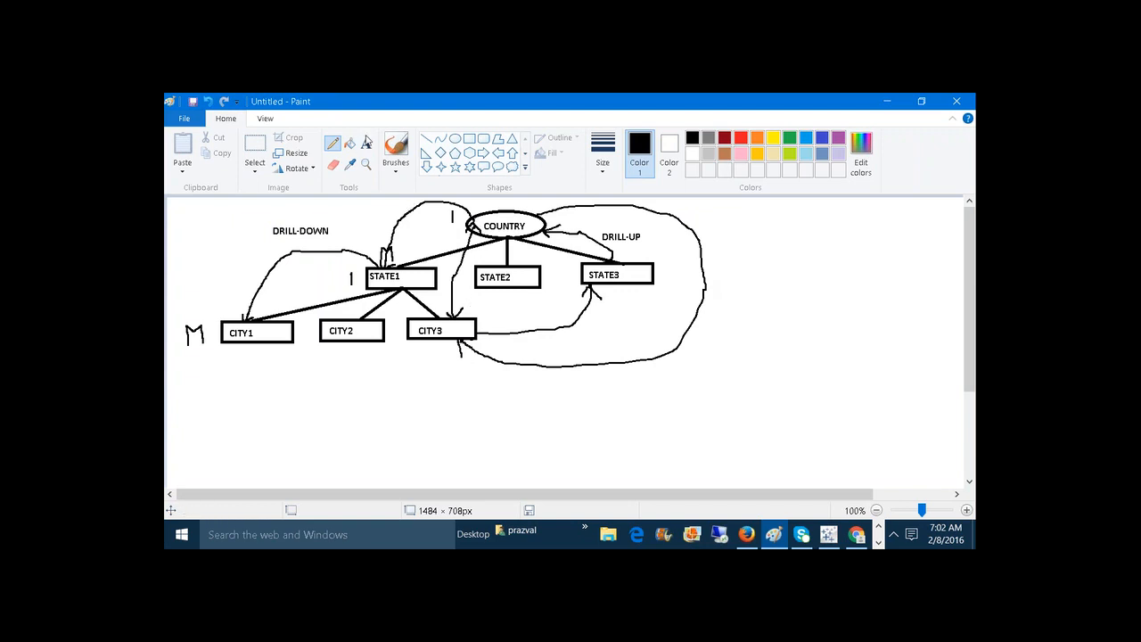
# Add the text label DRILL-ACROSS on the large loop arrow between COUNTRY and CITY3
pyautogui.click(365, 144)
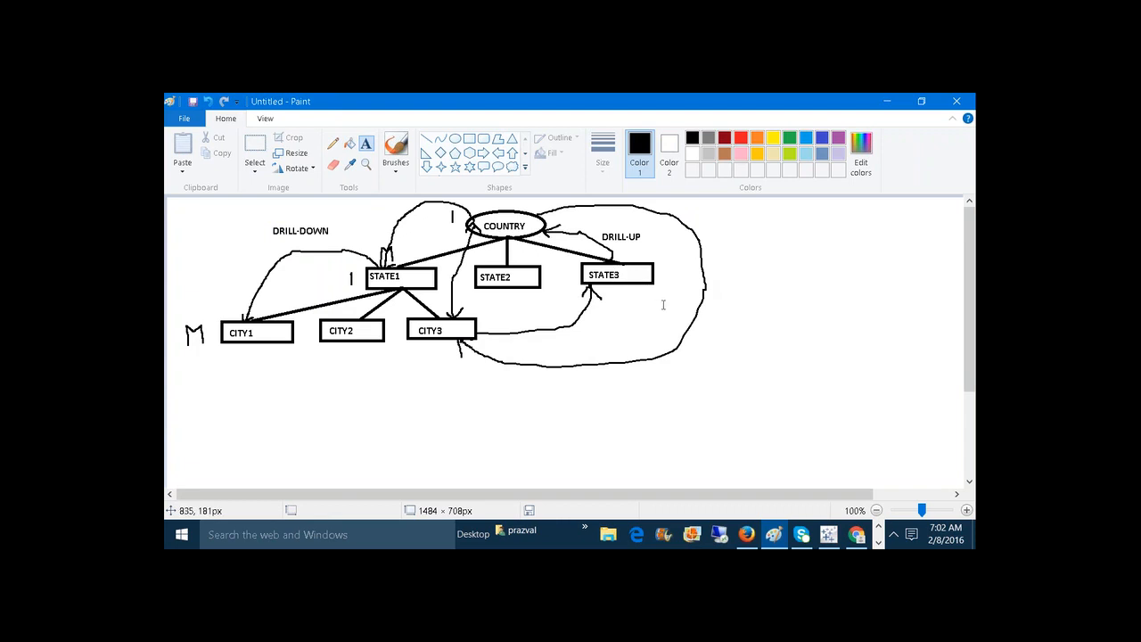
pyautogui.moveTo(662, 304); pyautogui.dragTo(823, 420)
pyautogui.write('DRIL')
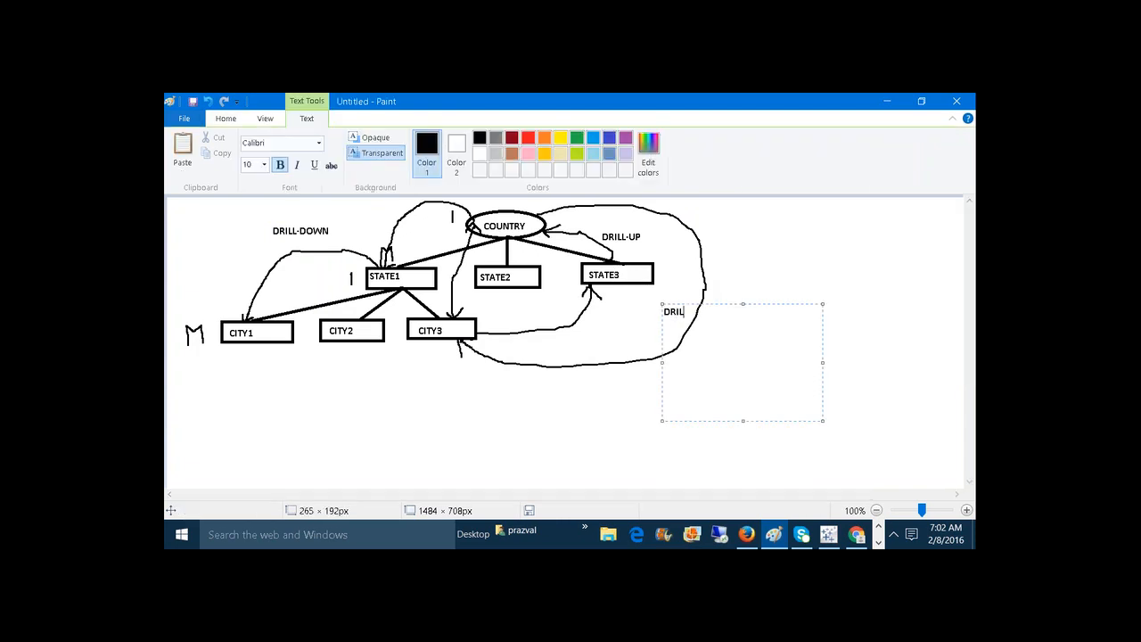
pyautogui.write('L-ACROSS')
pyautogui.click(574, 439)
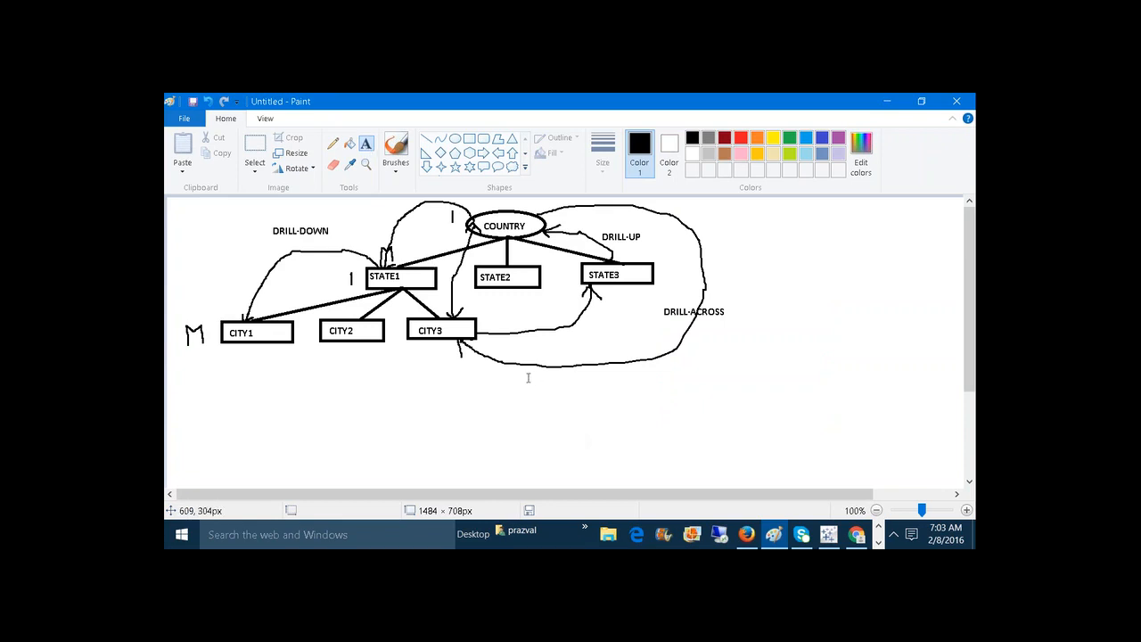
# Add the text note "GEOGRAPHIC ,DATE FIELDS" below the hierarchy diagram
pyautogui.moveTo(528, 379); pyautogui.dragTo(864, 459)
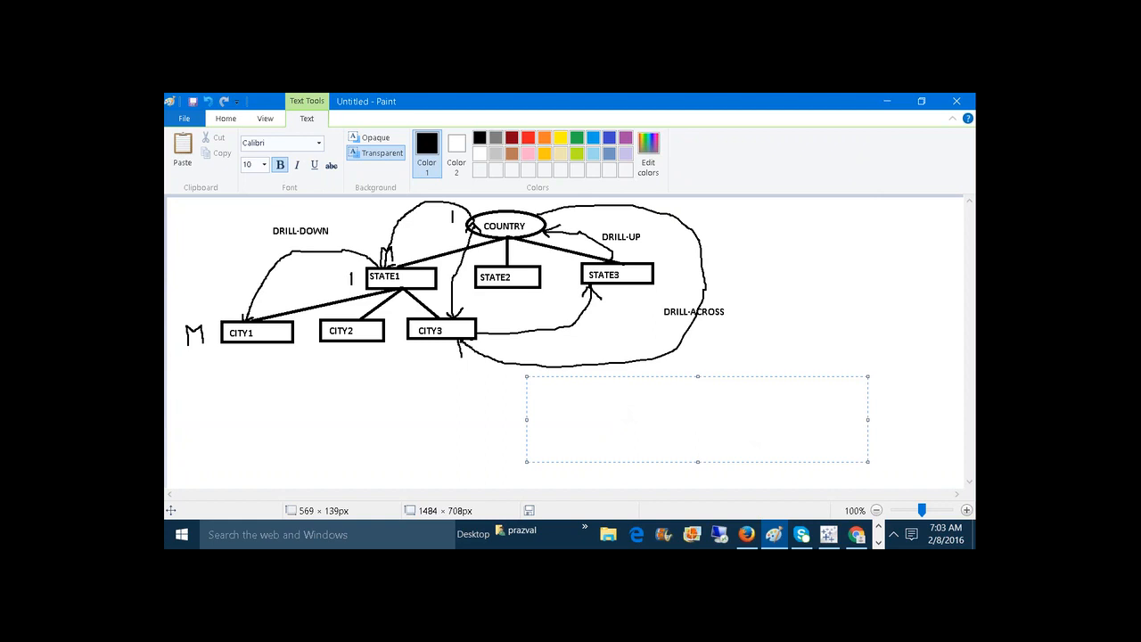
pyautogui.write('GEOGRAPHIC ,DATE FIEL')
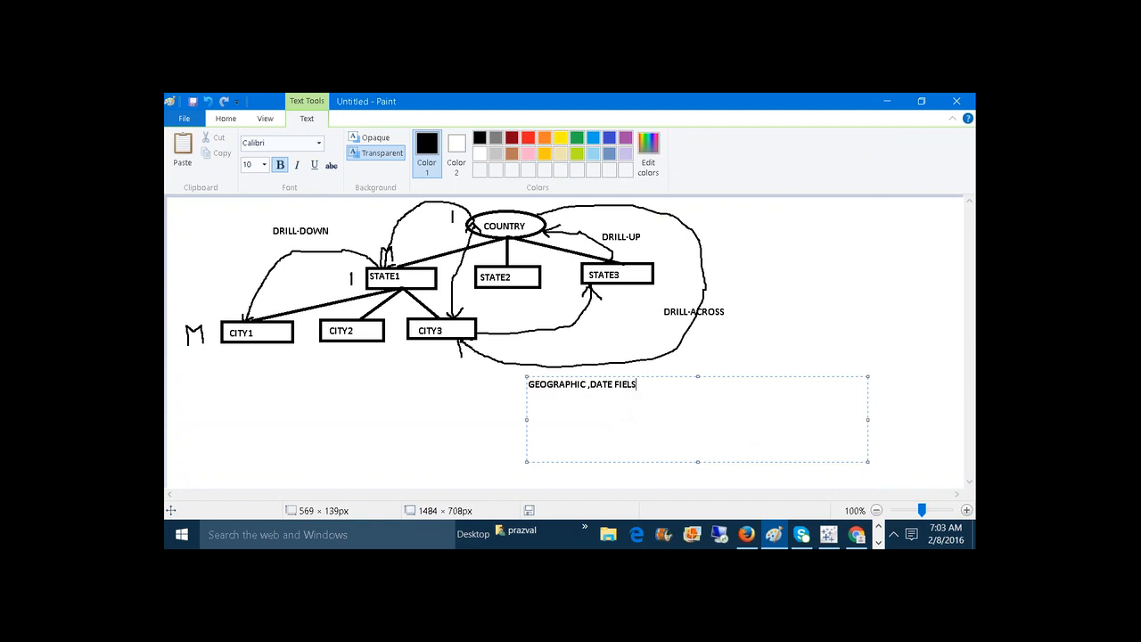
pyautogui.write('DS')
pyautogui.click(919, 413)
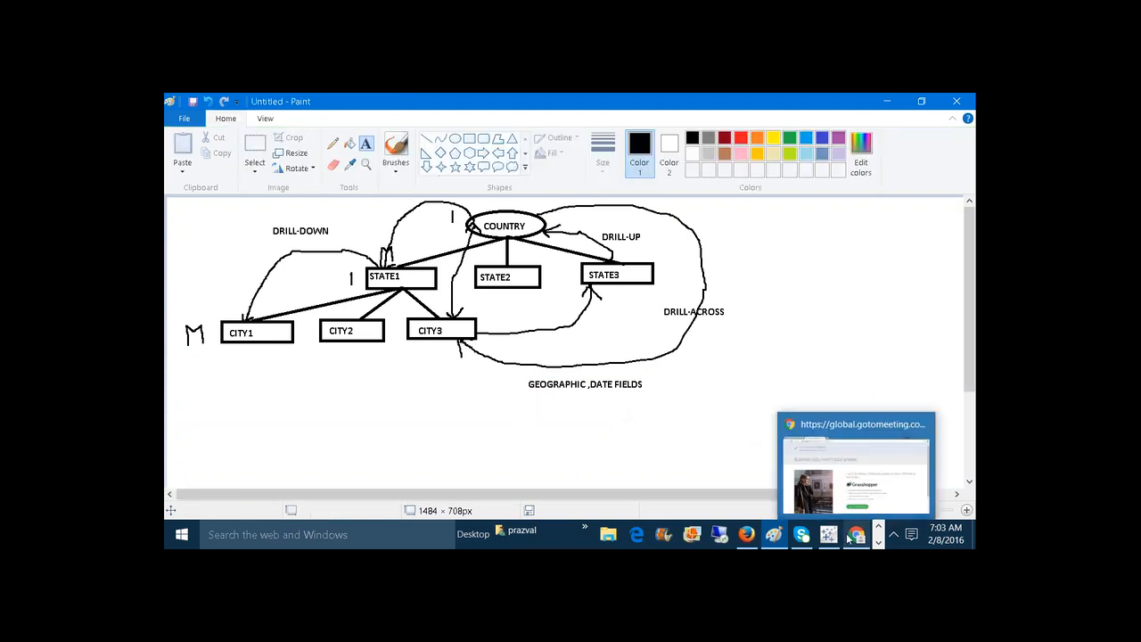
# Switch to Tableau, connect to the saved Sample - Superstore data source, and widen the data pane
pyautogui.click(830, 538)
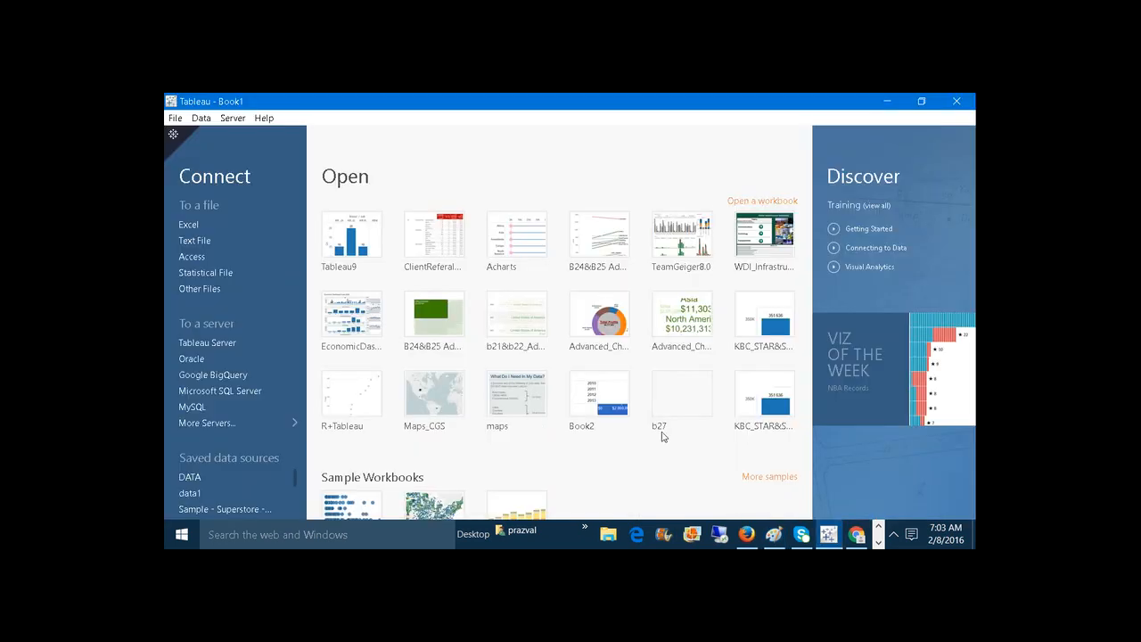
pyautogui.click(255, 505)
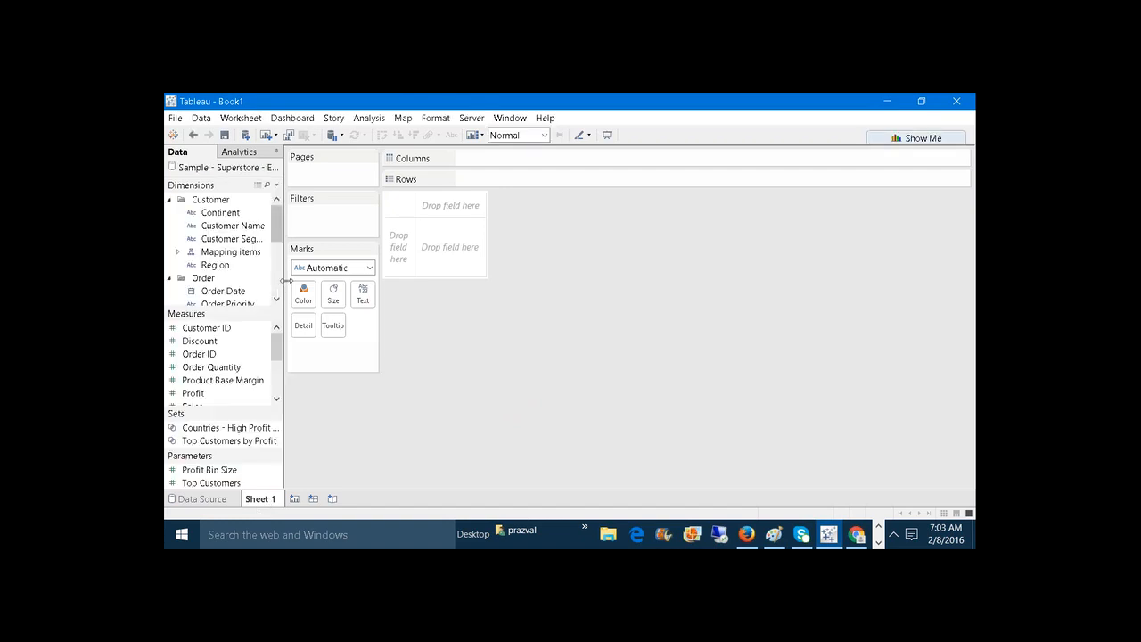
pyautogui.moveTo(283, 282); pyautogui.dragTo(320, 279)
# Circle the Mapping items hierarchy icon with the annotation pen, then expand the hierarchy and enlarge the Dimensions area to show all its levels
pyautogui.click(628, 109)
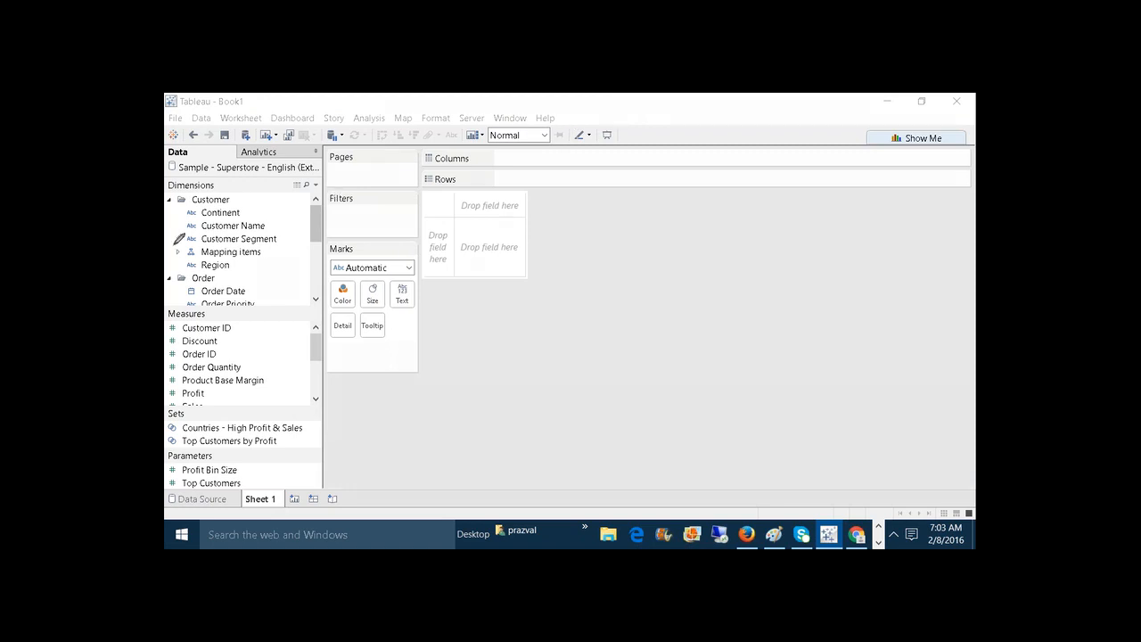
pyautogui.moveTo(199, 251)
pyautogui.mouseDown()
pyautogui.moveTo(192, 239)
pyautogui.moveTo(181, 252)
pyautogui.moveTo(193, 255)
pyautogui.mouseUp()
pyautogui.click(179, 252)
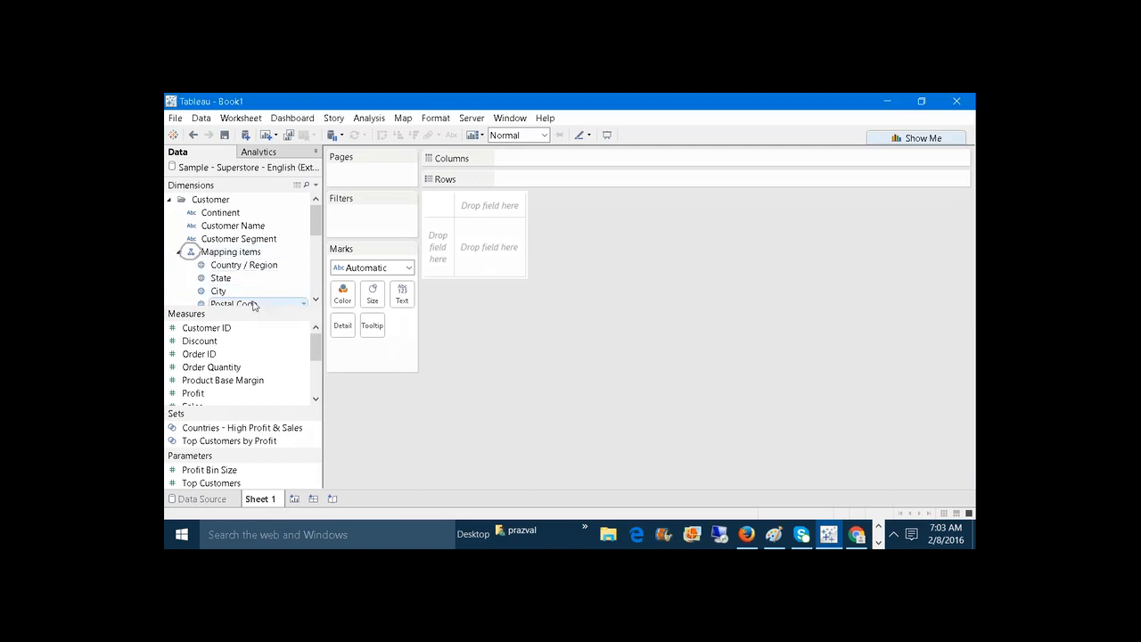
pyautogui.moveTo(247, 309); pyautogui.dragTo(254, 385)
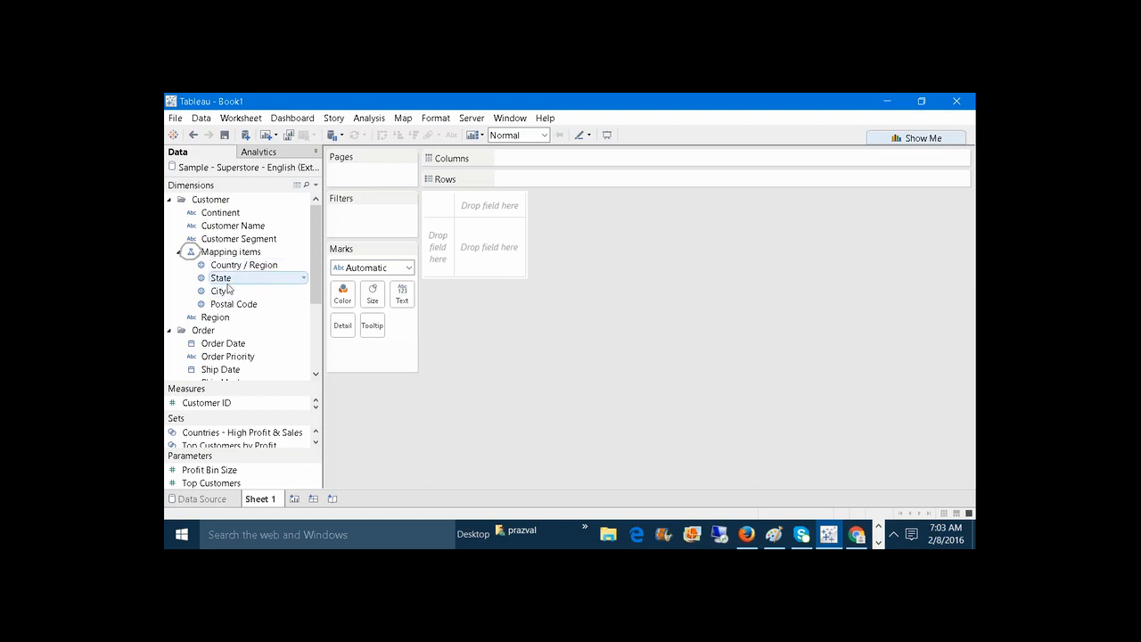
# Place the Mapping items hierarchy on Rows and drill down from Country / Region through State and City to Postal Code
pyautogui.moveTo(228, 252); pyautogui.dragTo(519, 175)
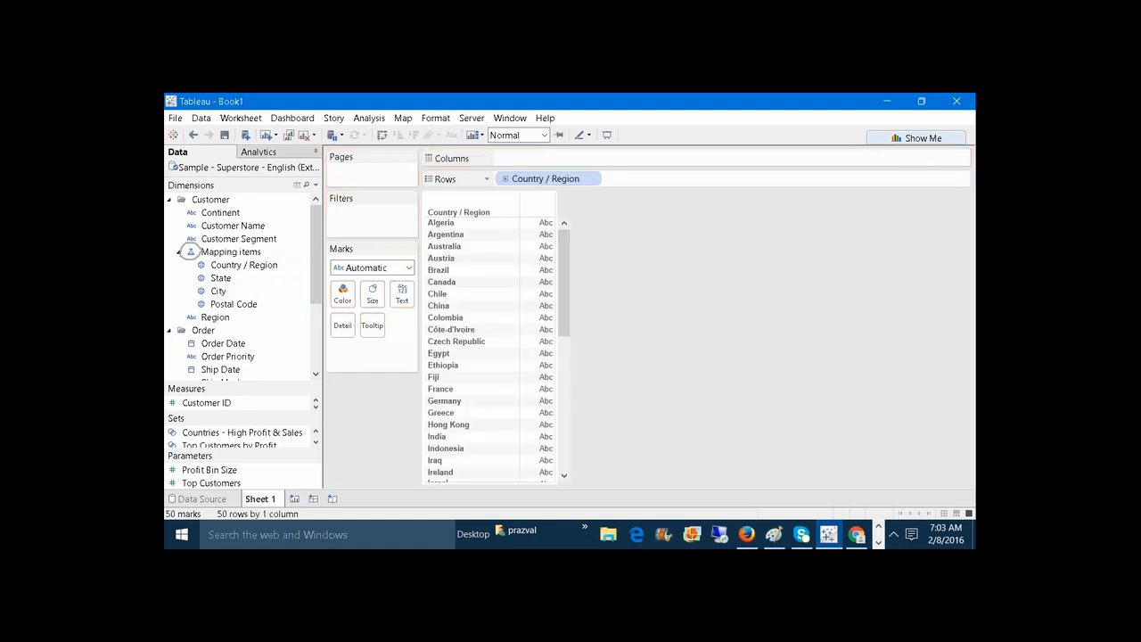
pyautogui.click(506, 179)
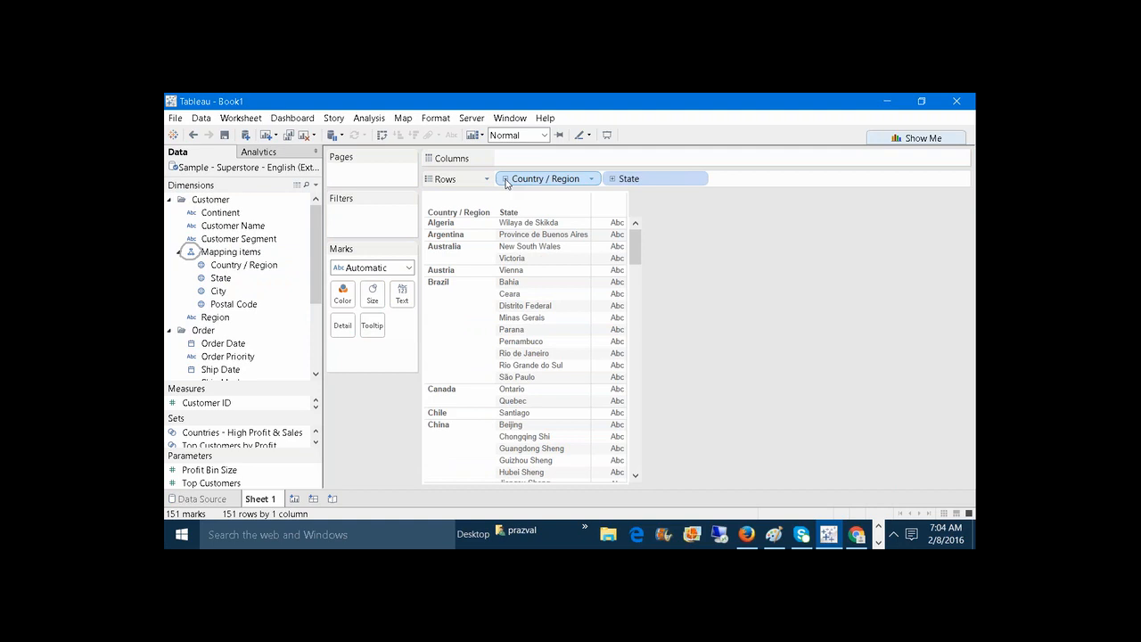
pyautogui.click(613, 180)
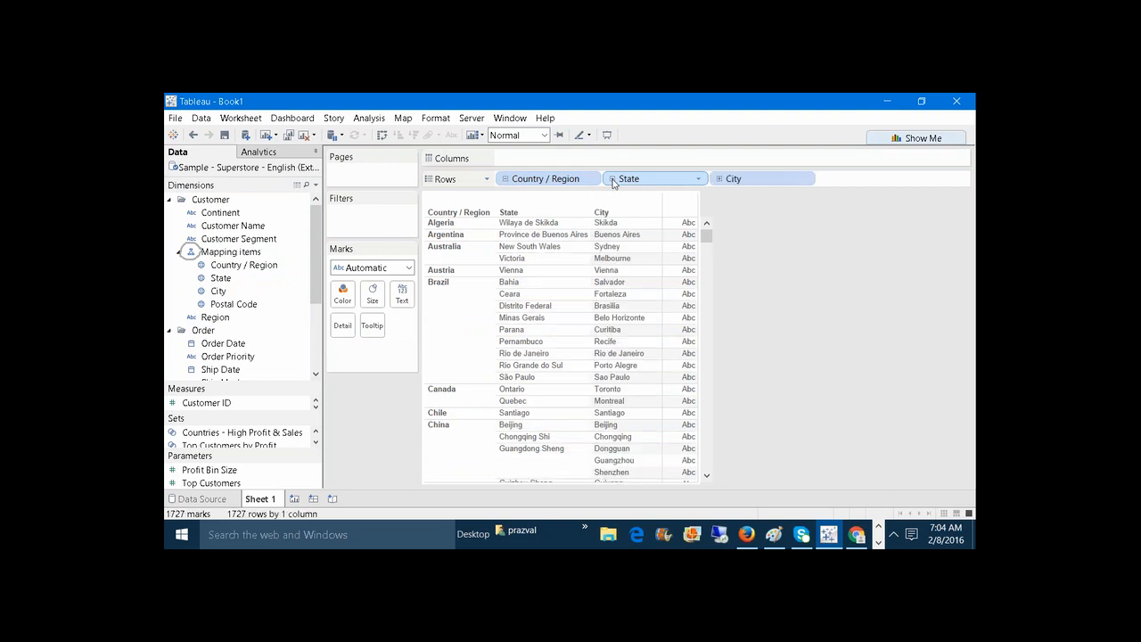
pyautogui.click(719, 178)
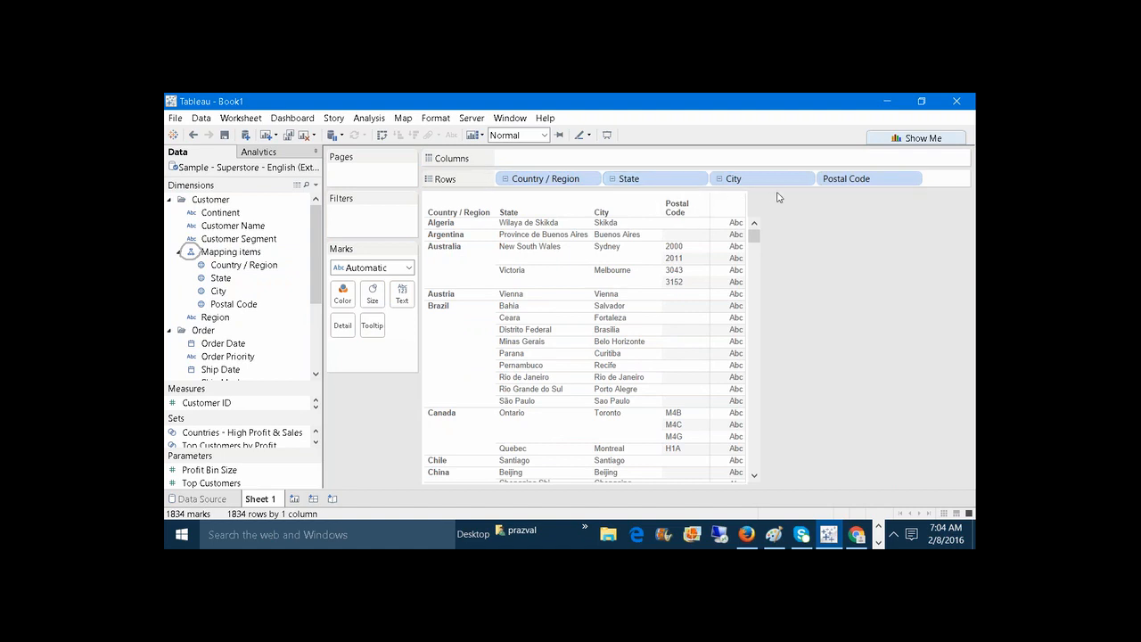
# Drill the Rows hierarchy up from Postal Code to Country / Region, and drill it back down to Postal Code
pyautogui.click(719, 179)
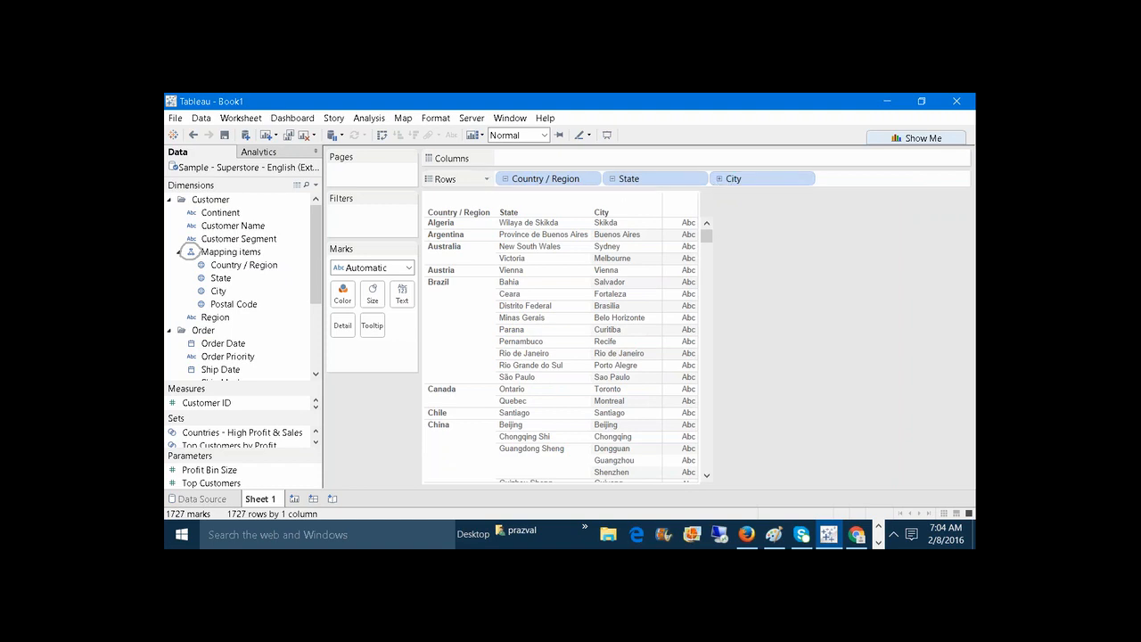
pyautogui.click(613, 180)
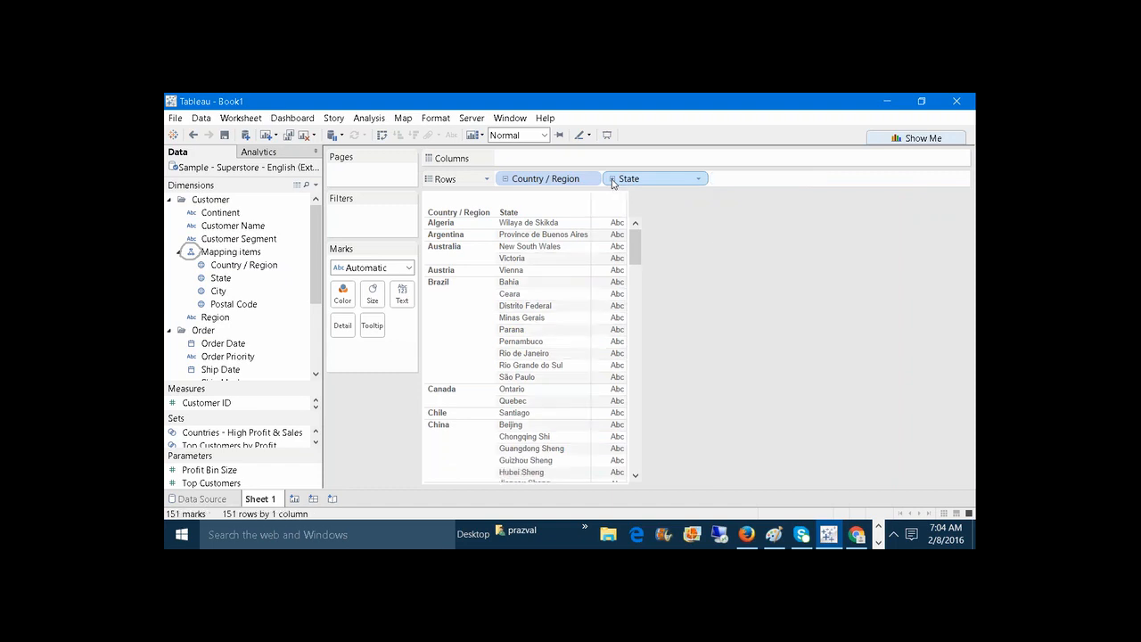
pyautogui.click(505, 180)
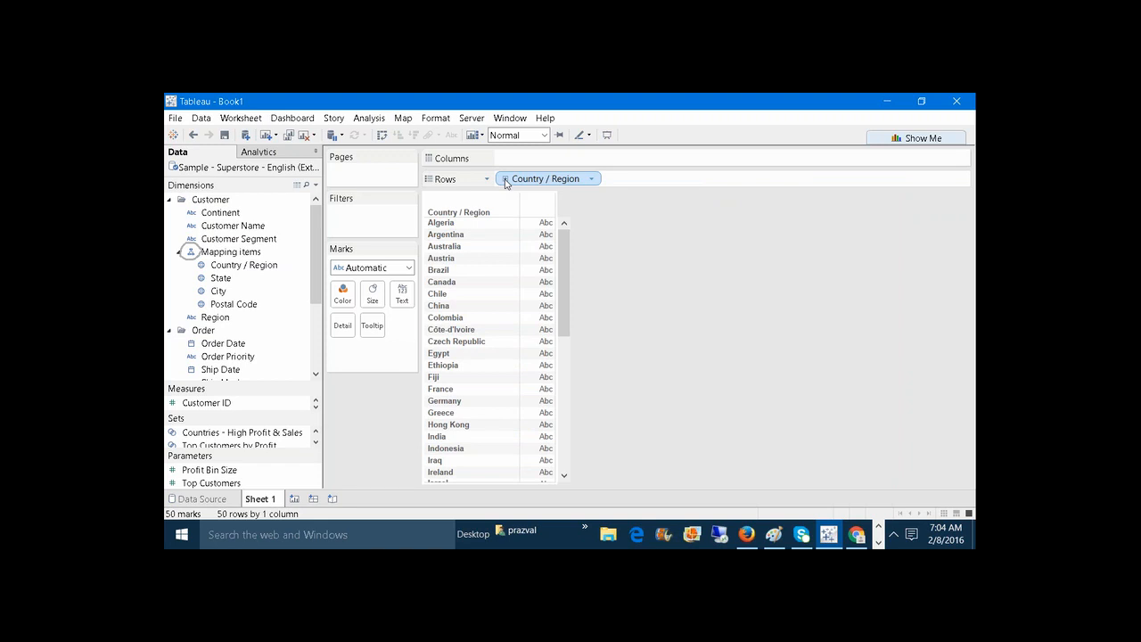
pyautogui.click(505, 180)
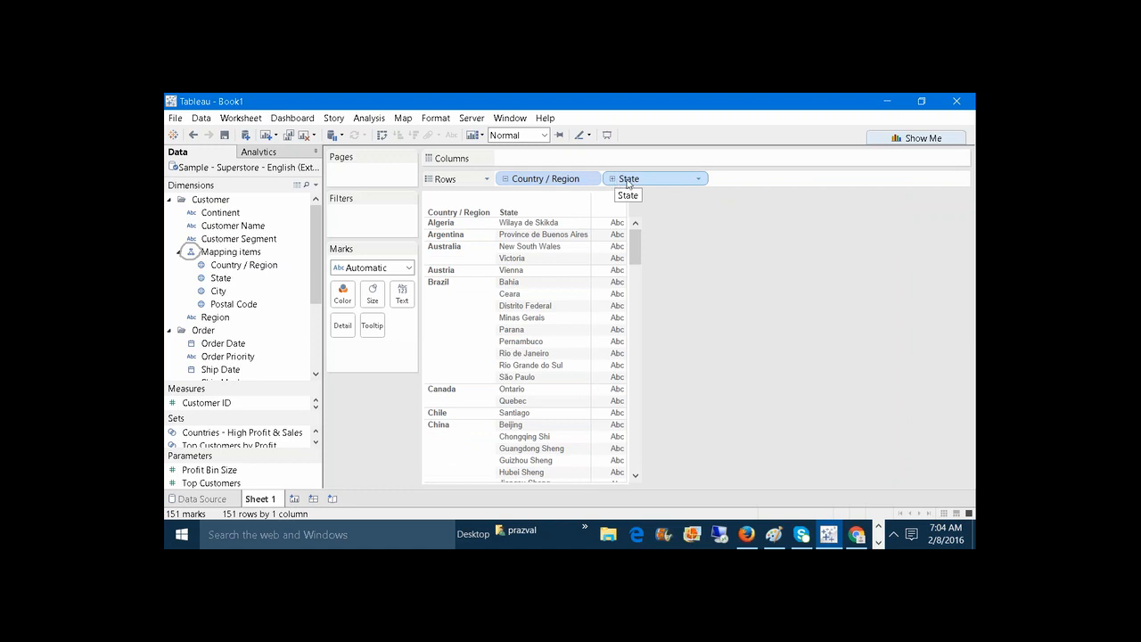
pyautogui.click(613, 179)
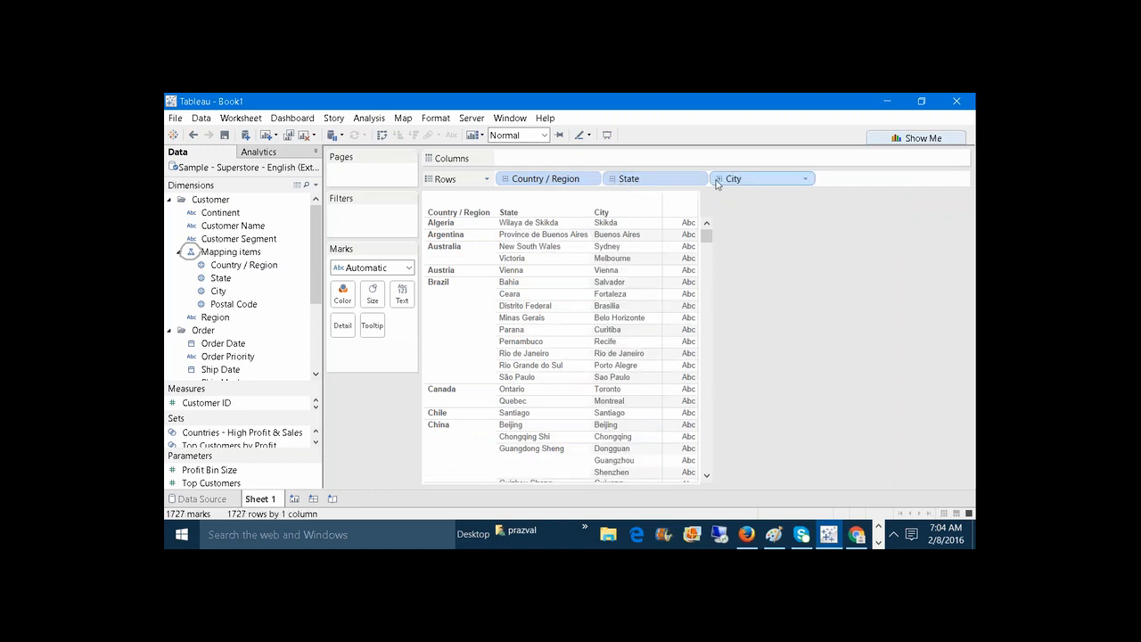
pyautogui.click(718, 180)
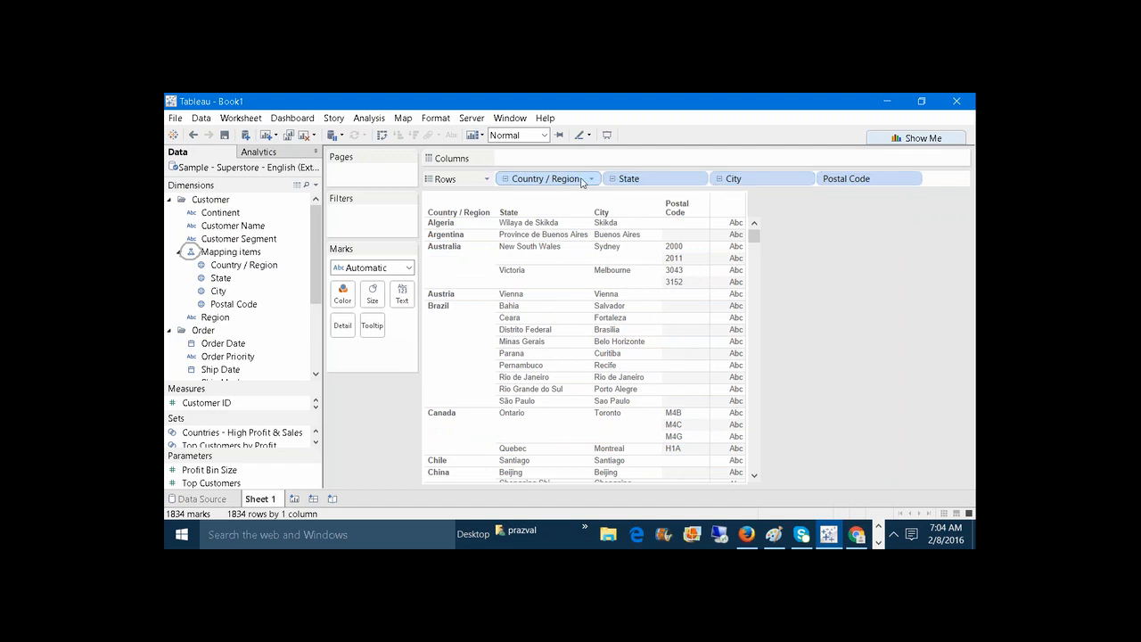
# Remove State and Postal Code from Rows and move Country / Region after City
pyautogui.moveTo(672, 176); pyautogui.dragTo(838, 312)
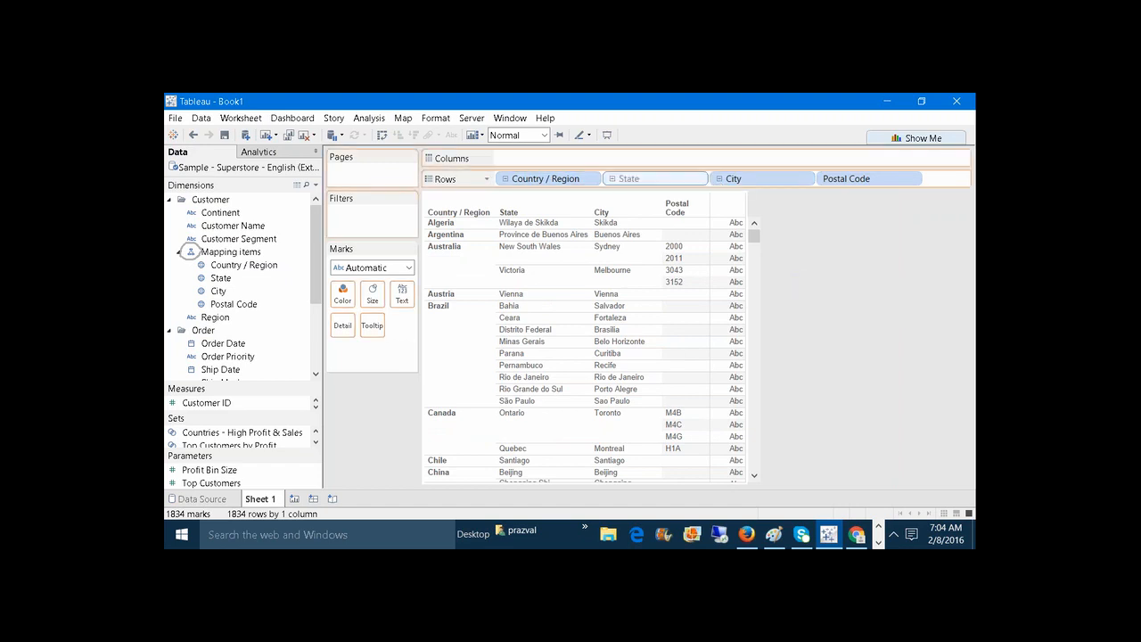
pyautogui.moveTo(761, 186); pyautogui.dragTo(813, 328)
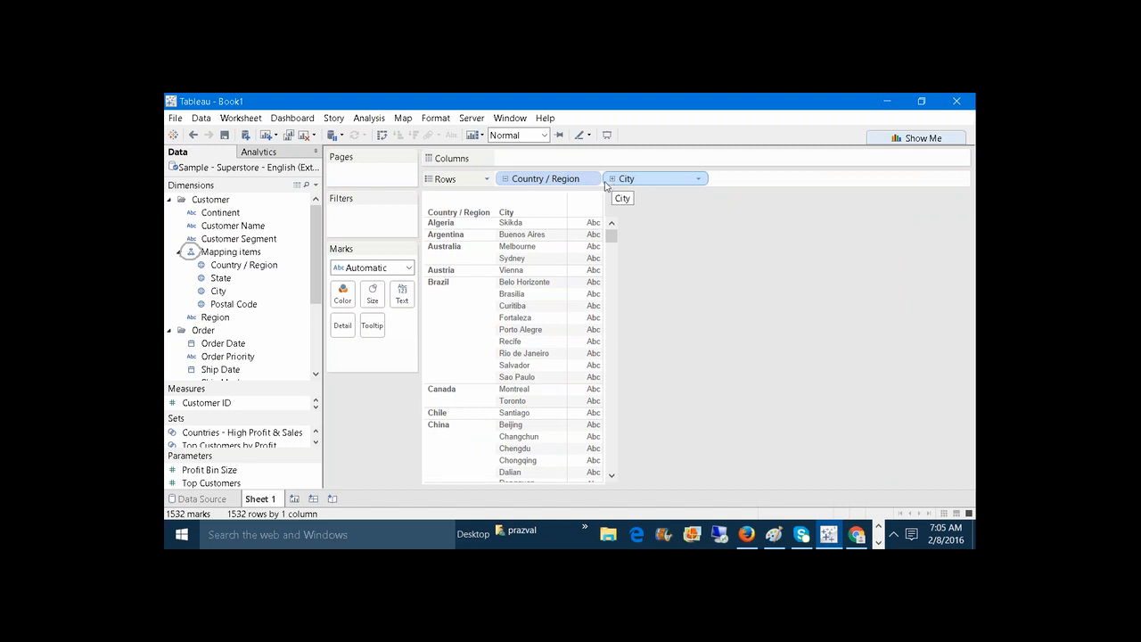
pyautogui.moveTo(575, 183); pyautogui.dragTo(764, 179)
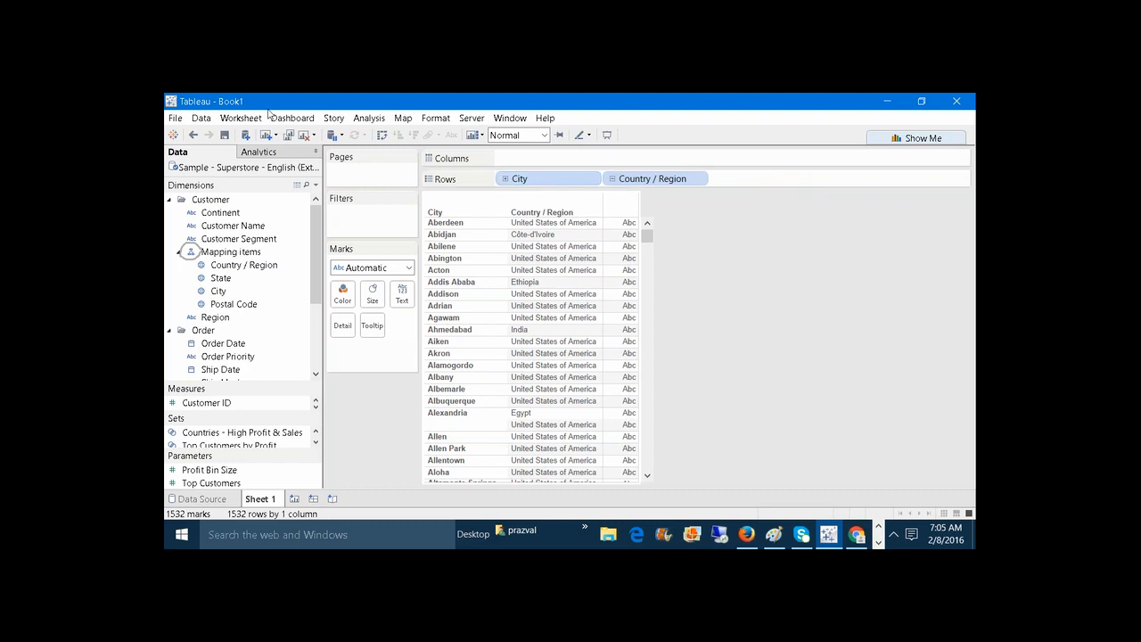
# Create a new worksheet, place Order Date on Rows, and drill down from year through quarter and month to day
pyautogui.click(265, 134)
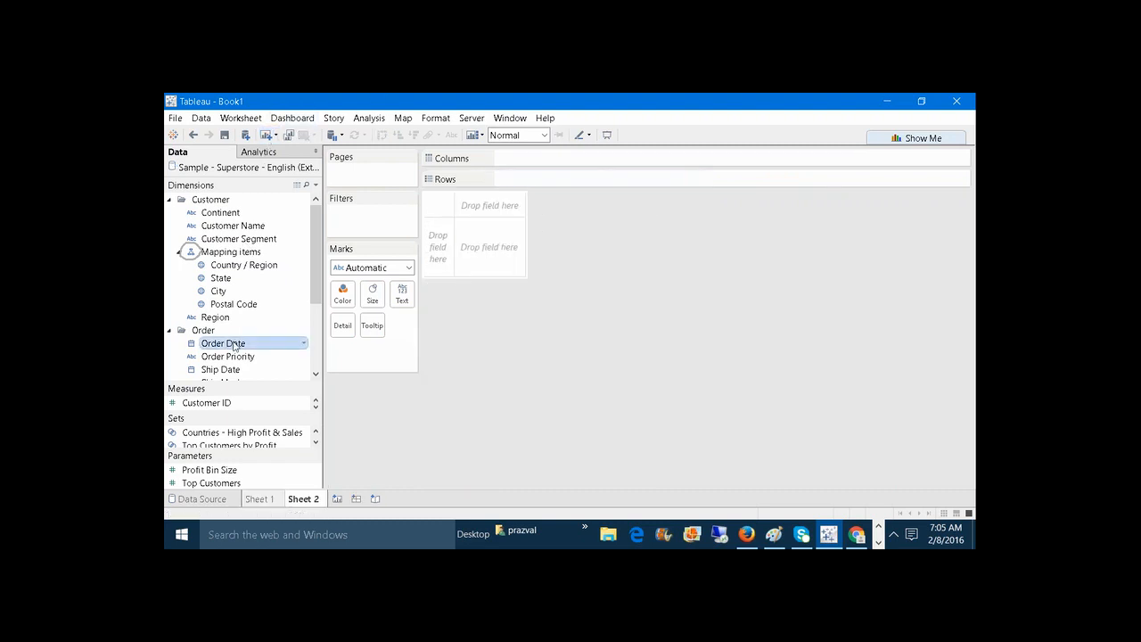
pyautogui.moveTo(223, 343); pyautogui.dragTo(570, 178)
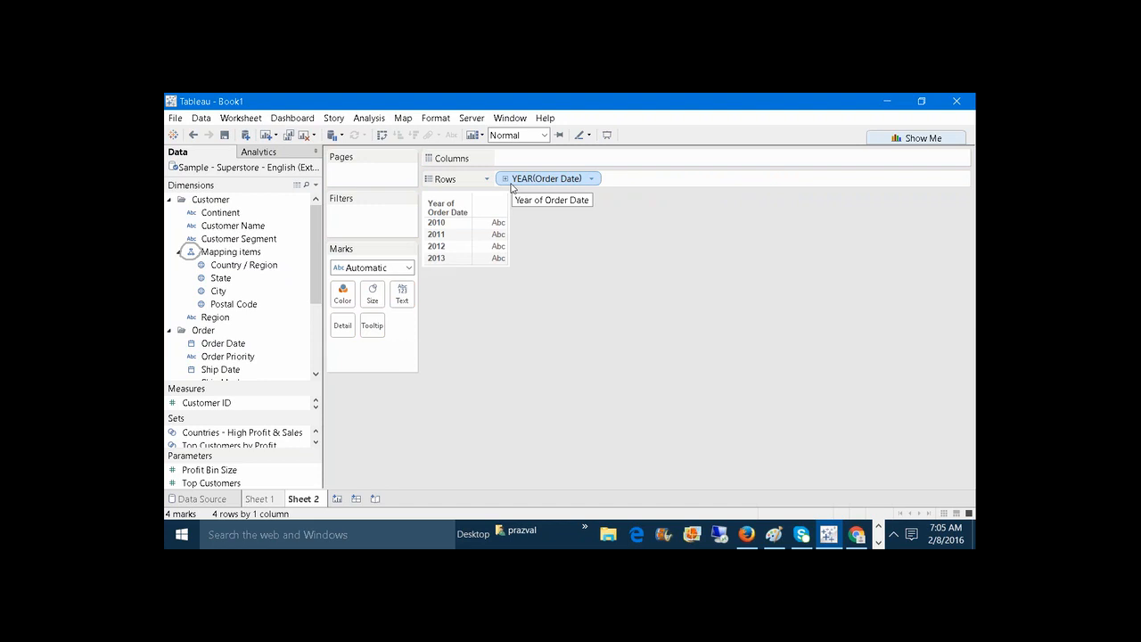
pyautogui.click(505, 180)
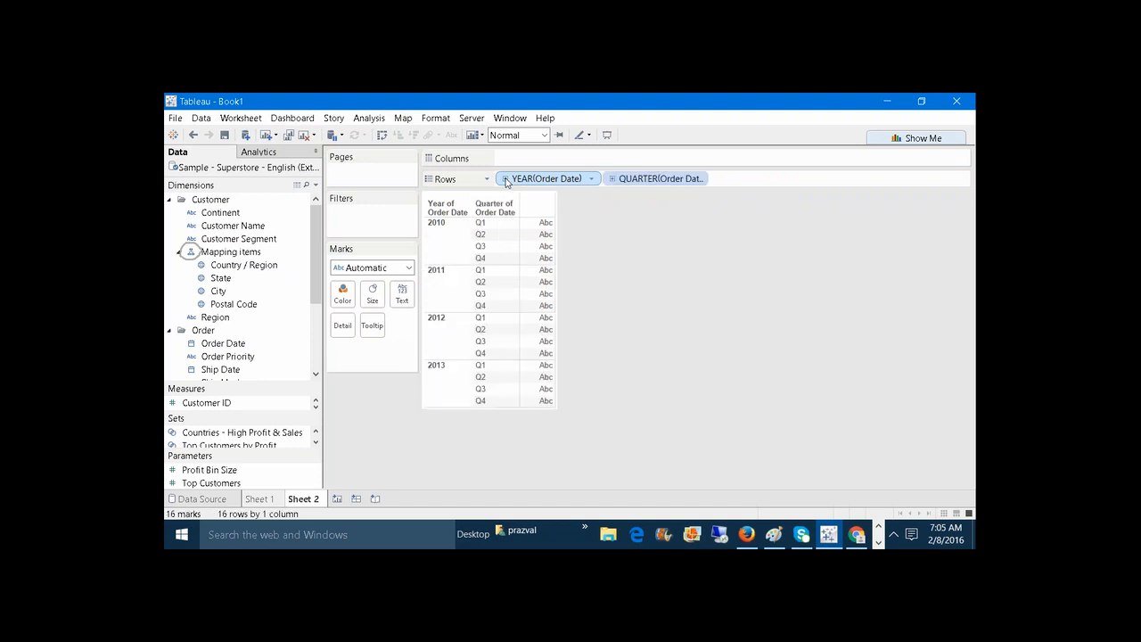
pyautogui.click(612, 179)
pyautogui.click(719, 179)
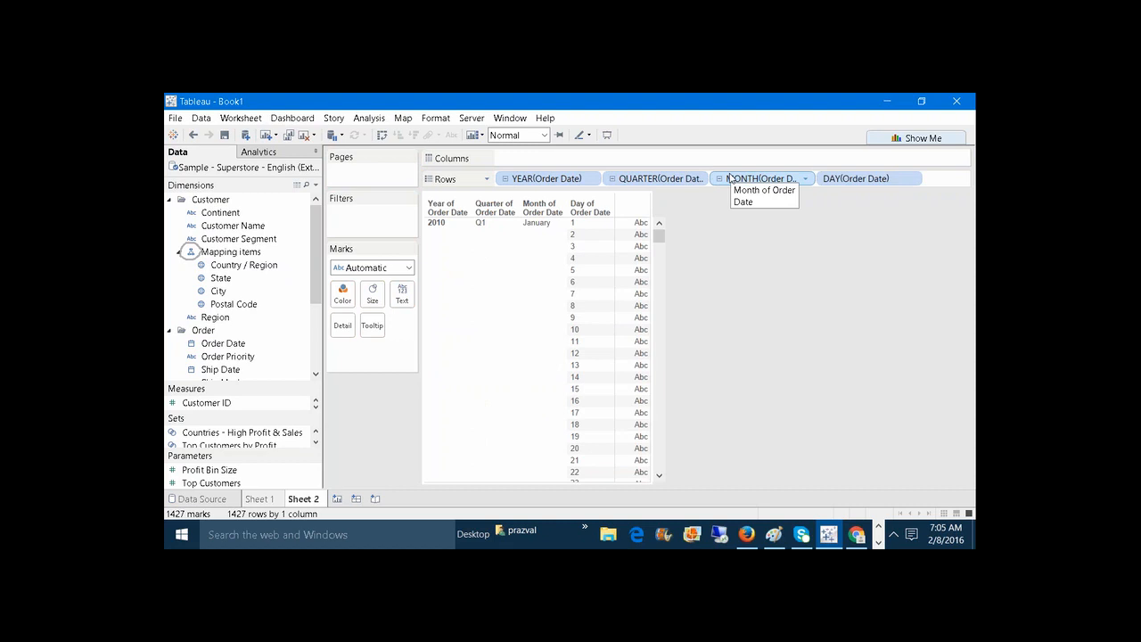
# Locate Category and Item among the Product dimensions, and create another new worksheet
pyautogui.scroll(-1, 318, 259)
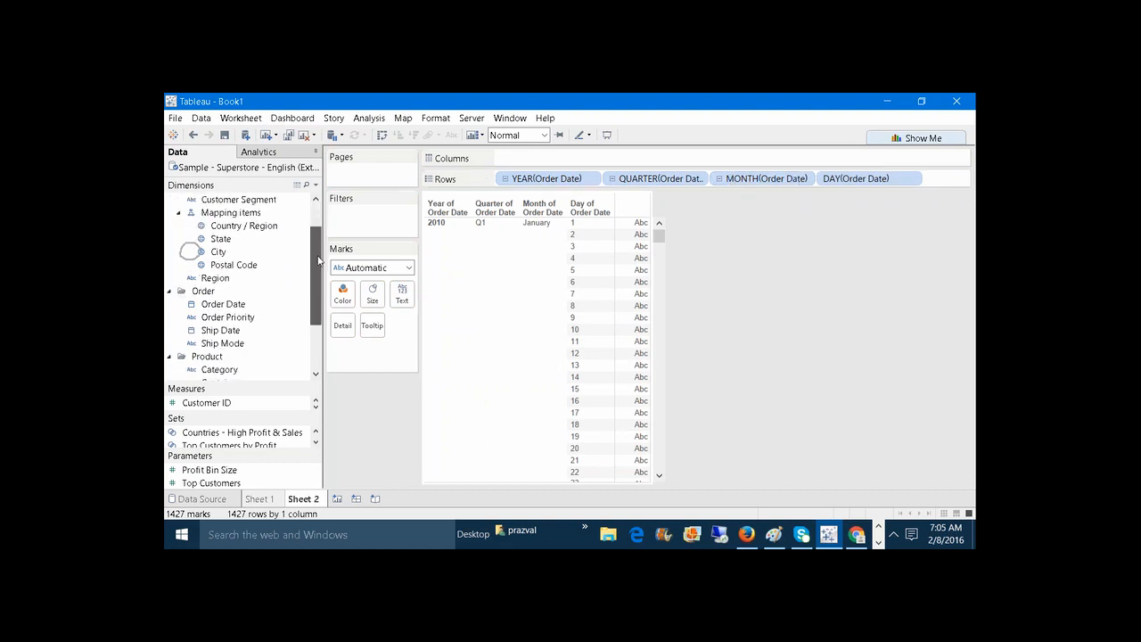
pyautogui.moveTo(318, 260); pyautogui.dragTo(312, 303)
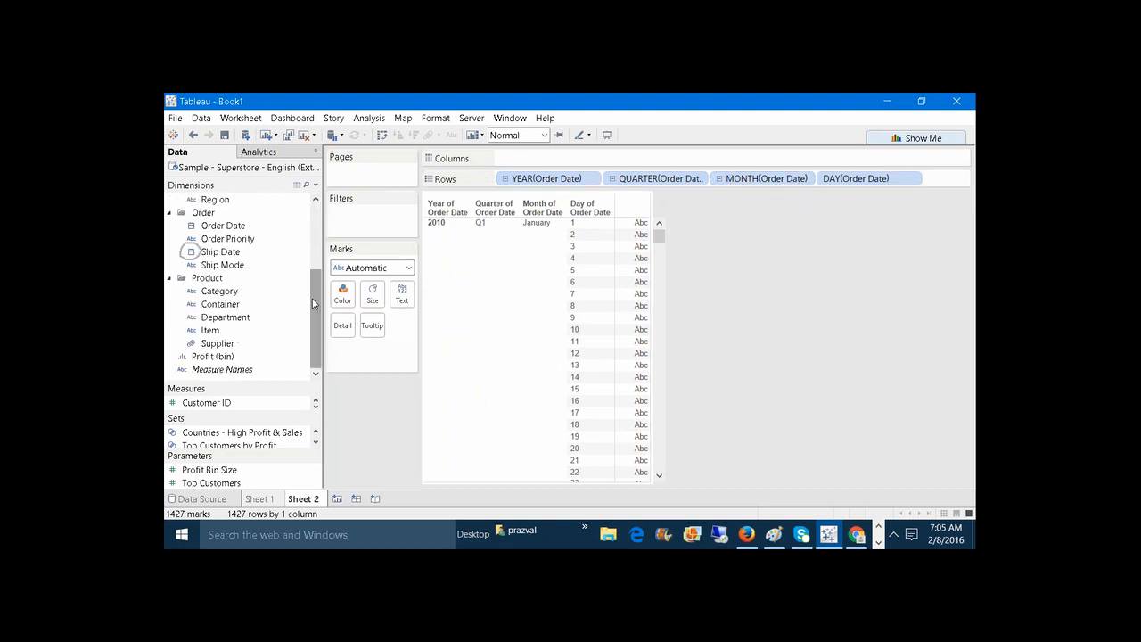
pyautogui.click(230, 293)
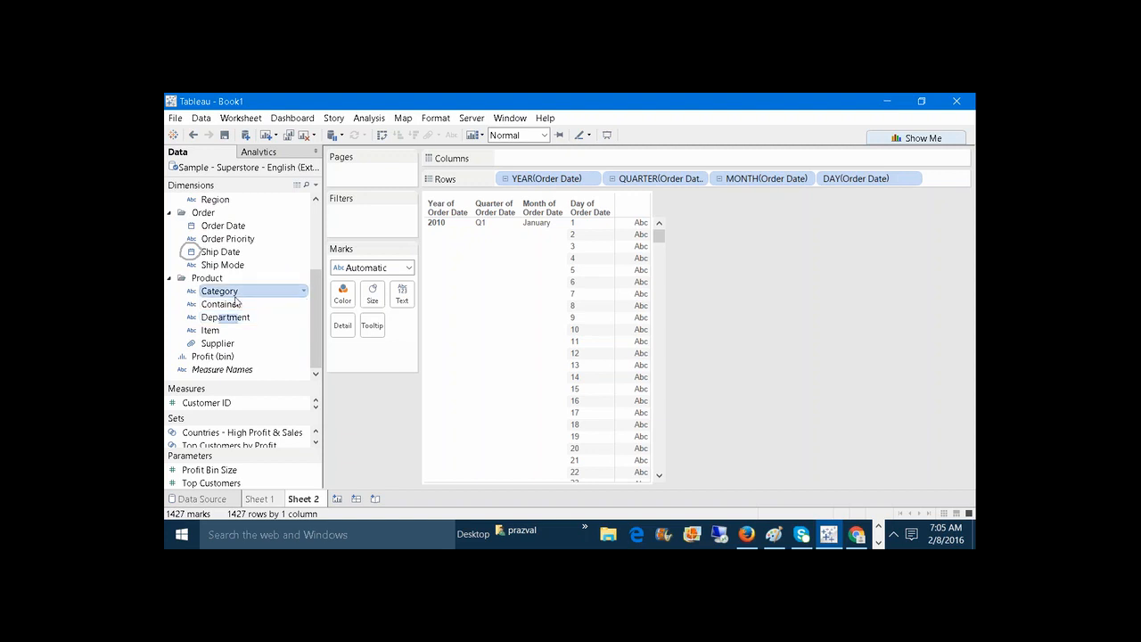
pyautogui.click(223, 331)
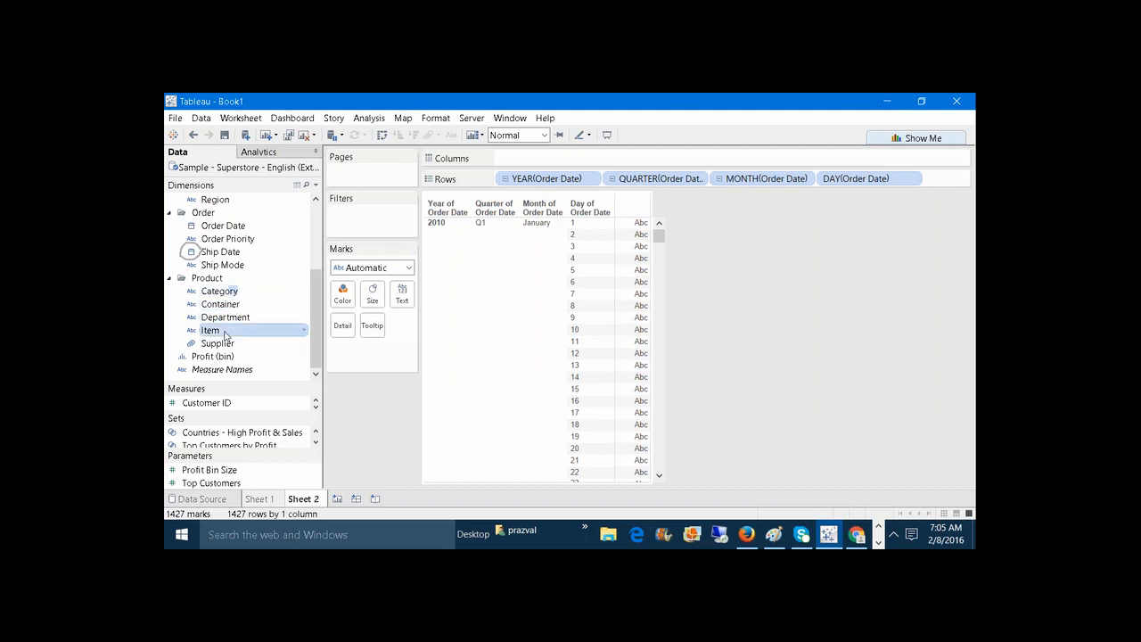
pyautogui.click(265, 135)
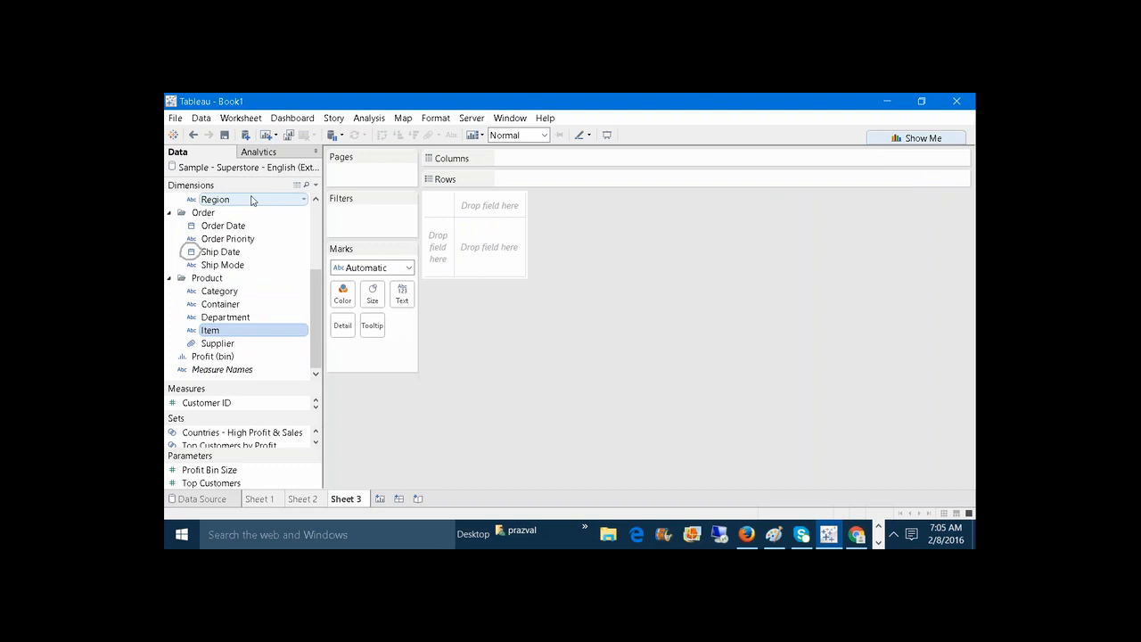
# Create a hierarchy named Product from the Department, Category and Item dimensions
pyautogui.click(228, 319)
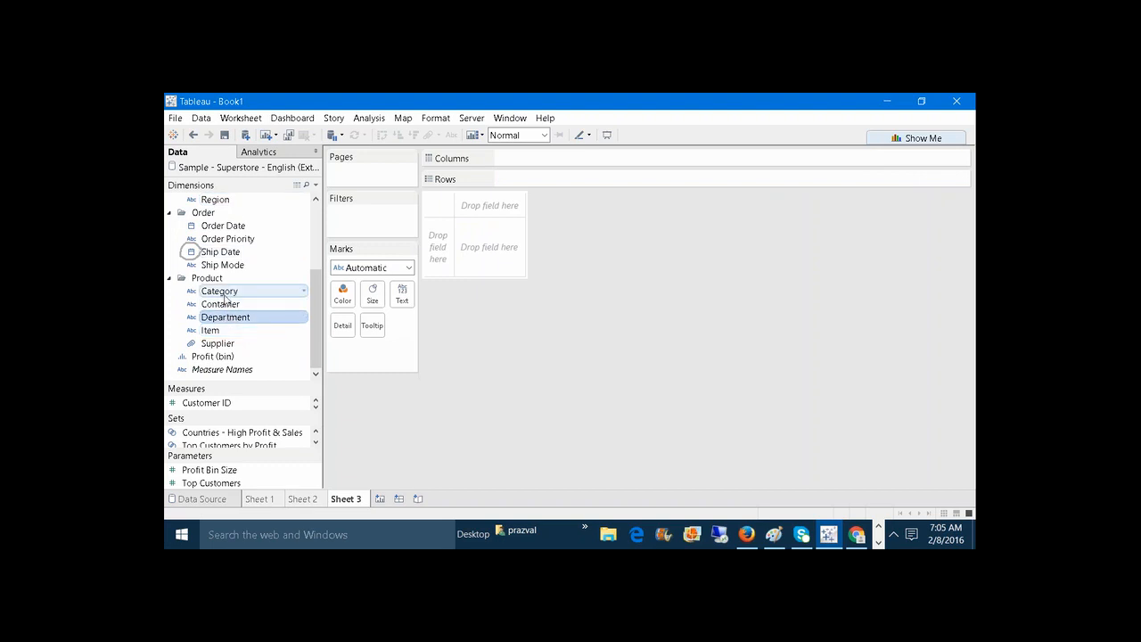
pyautogui.keyDown('ctrl'); pyautogui.click(223, 293); pyautogui.keyUp('ctrl')
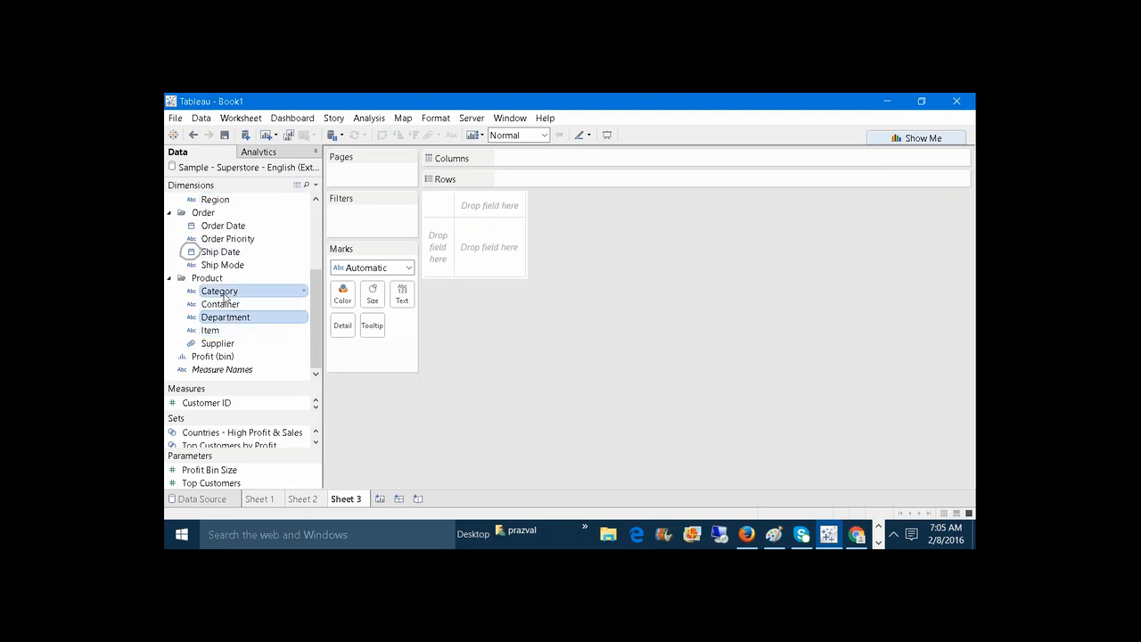
pyautogui.keyDown('ctrl'); pyautogui.click(215, 331); pyautogui.keyUp('ctrl')
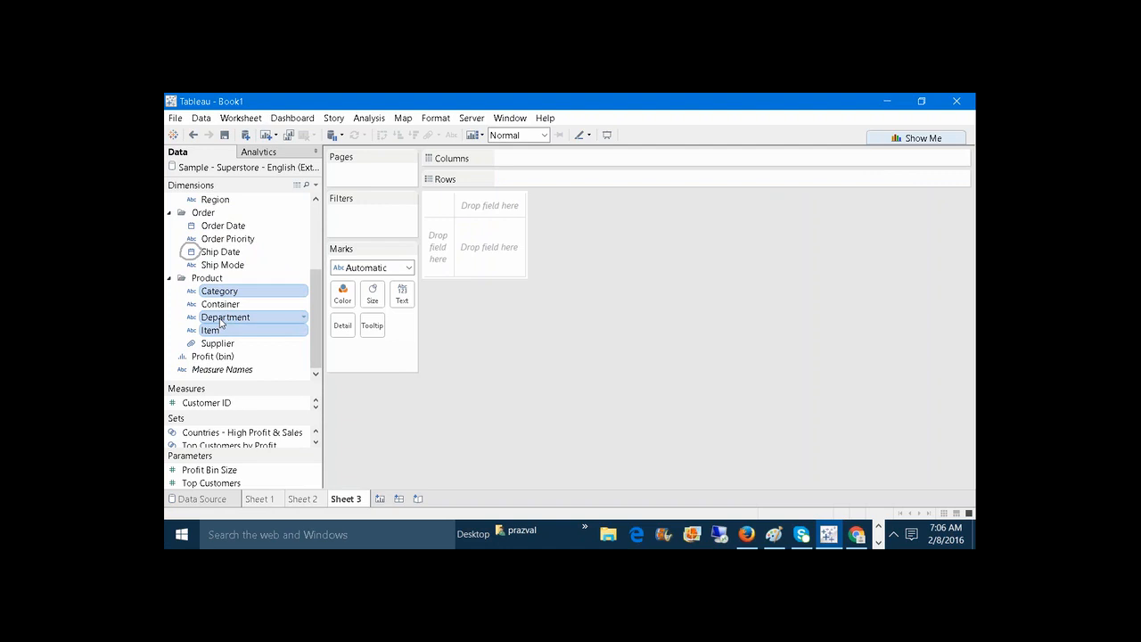
pyautogui.rightClick(221, 323)
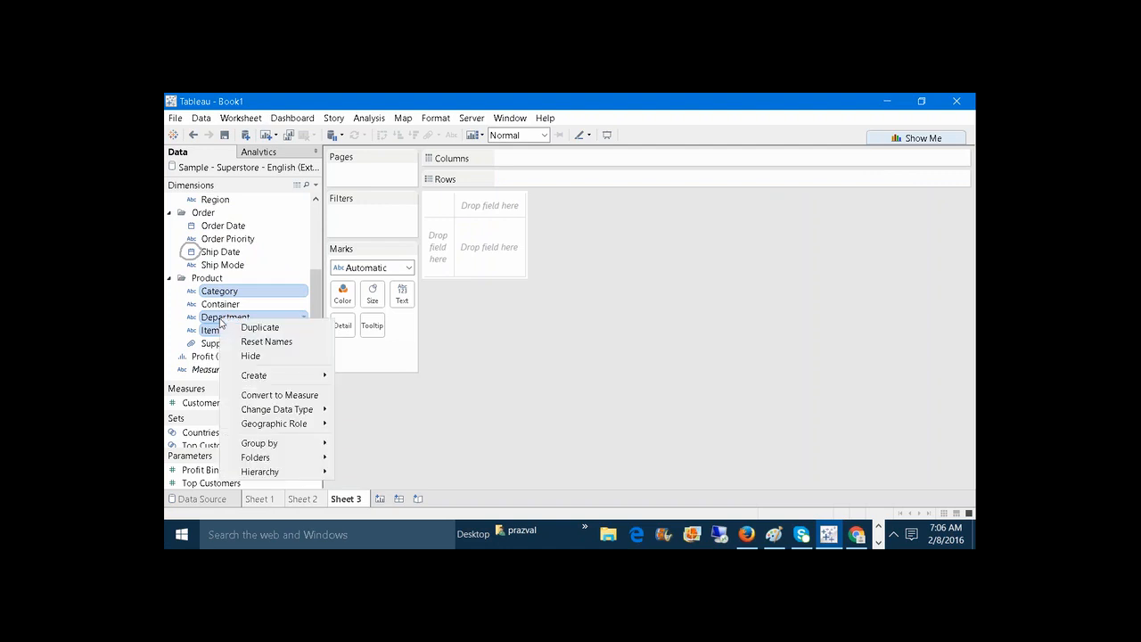
pyautogui.moveTo(282, 472)
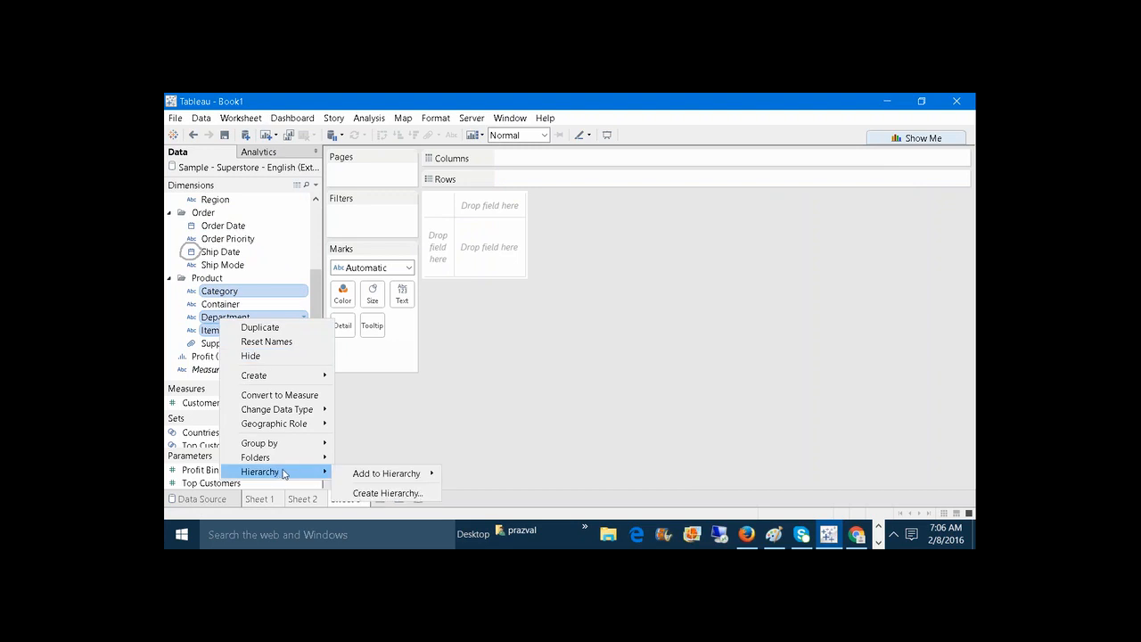
pyautogui.click(374, 494)
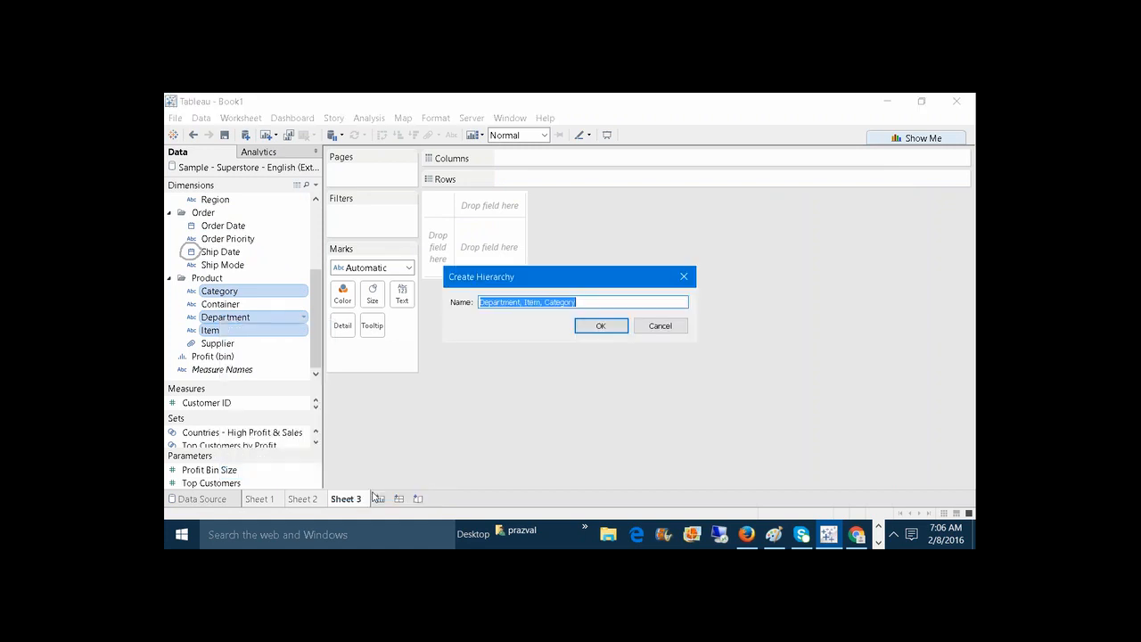
pyautogui.write('P')
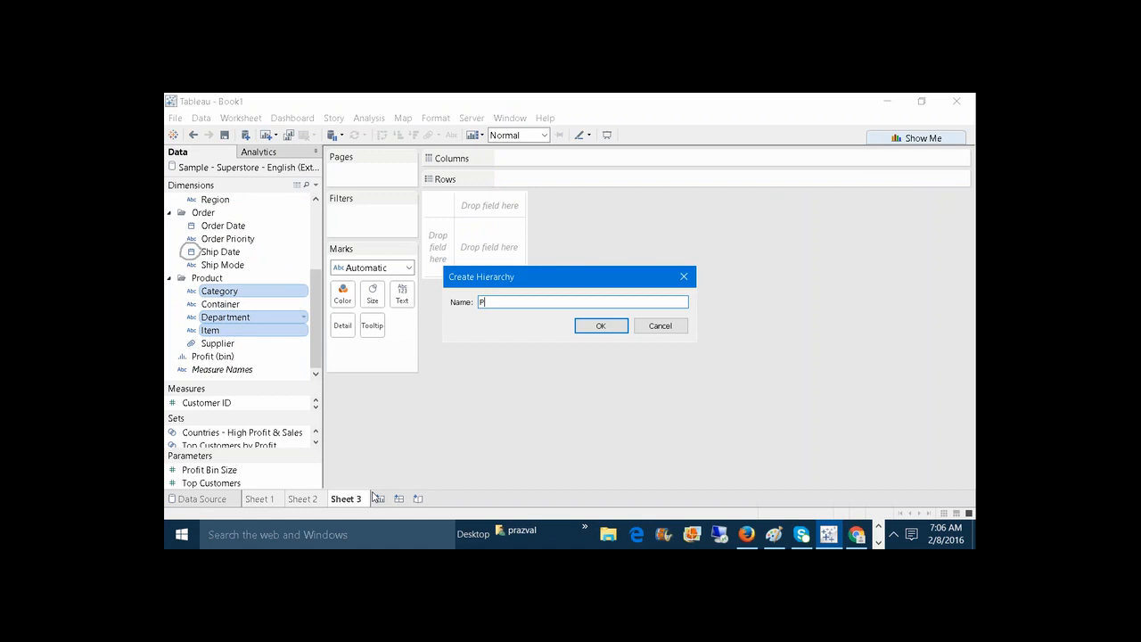
pyautogui.write('roduct')
pyautogui.click(594, 327)
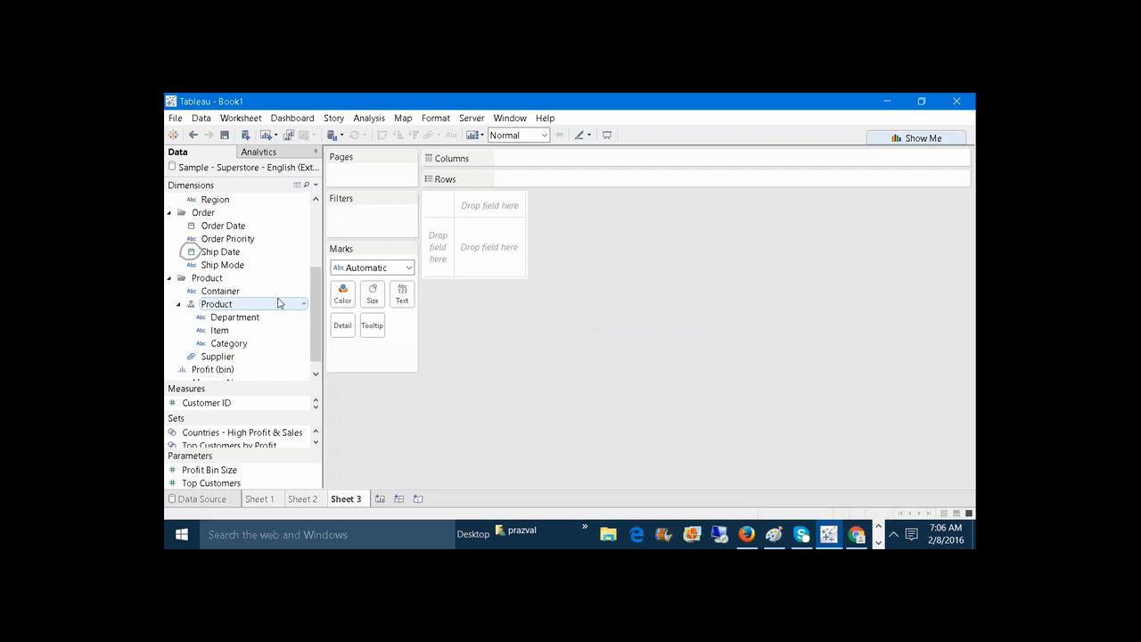
# Place the Product hierarchy on Rows and drill down from Department to Item
pyautogui.click(179, 305)
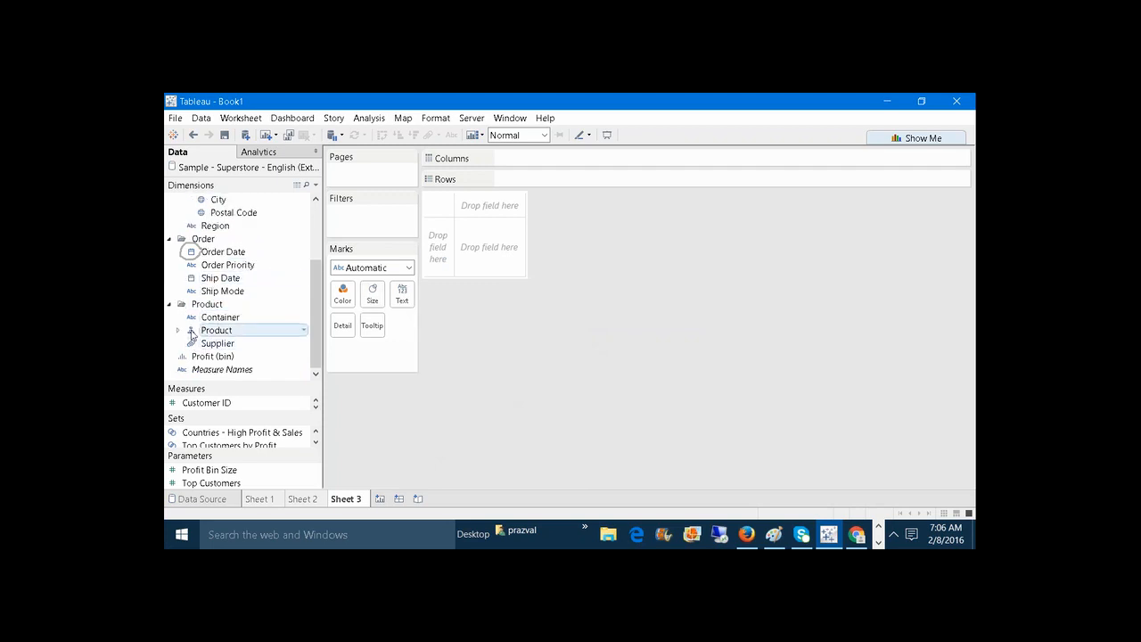
pyautogui.click(219, 331)
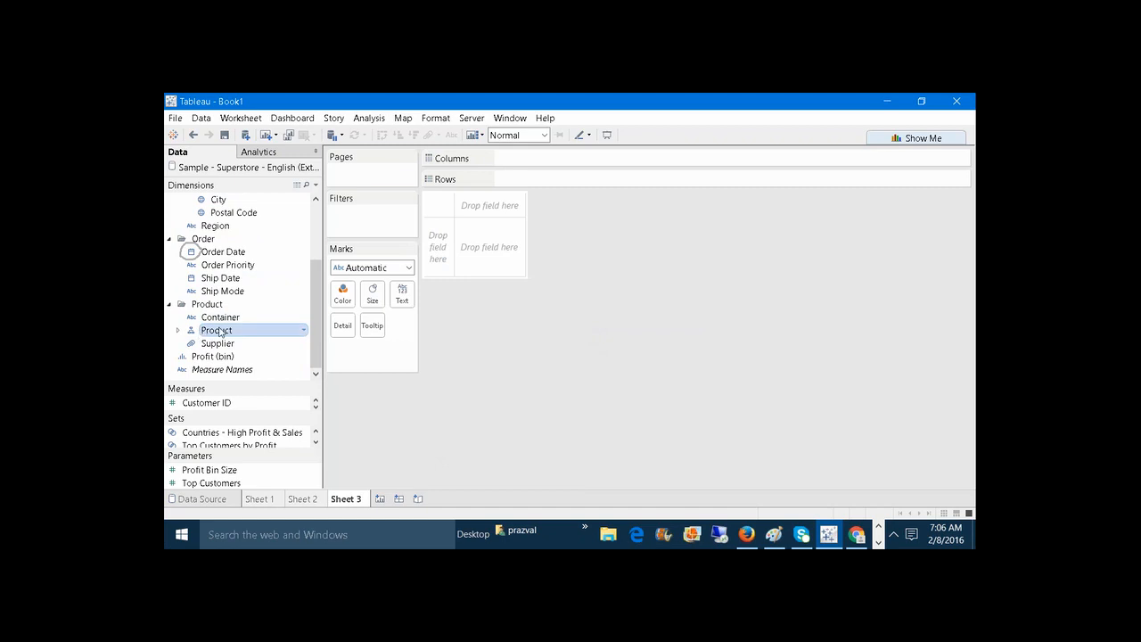
pyautogui.moveTo(219, 331); pyautogui.dragTo(551, 178)
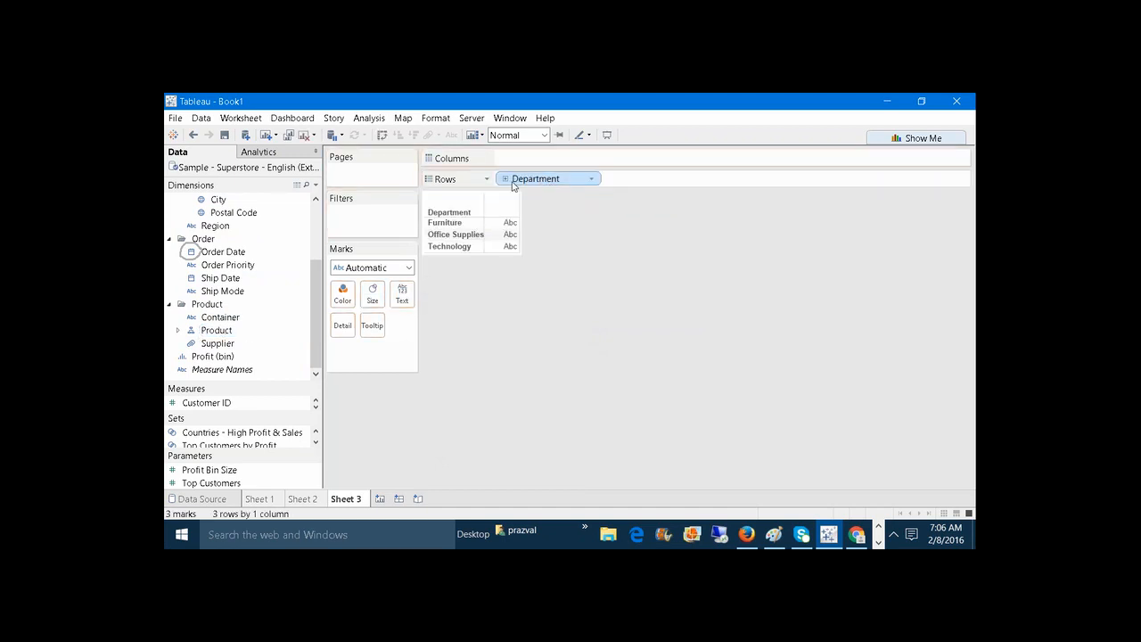
pyautogui.click(506, 179)
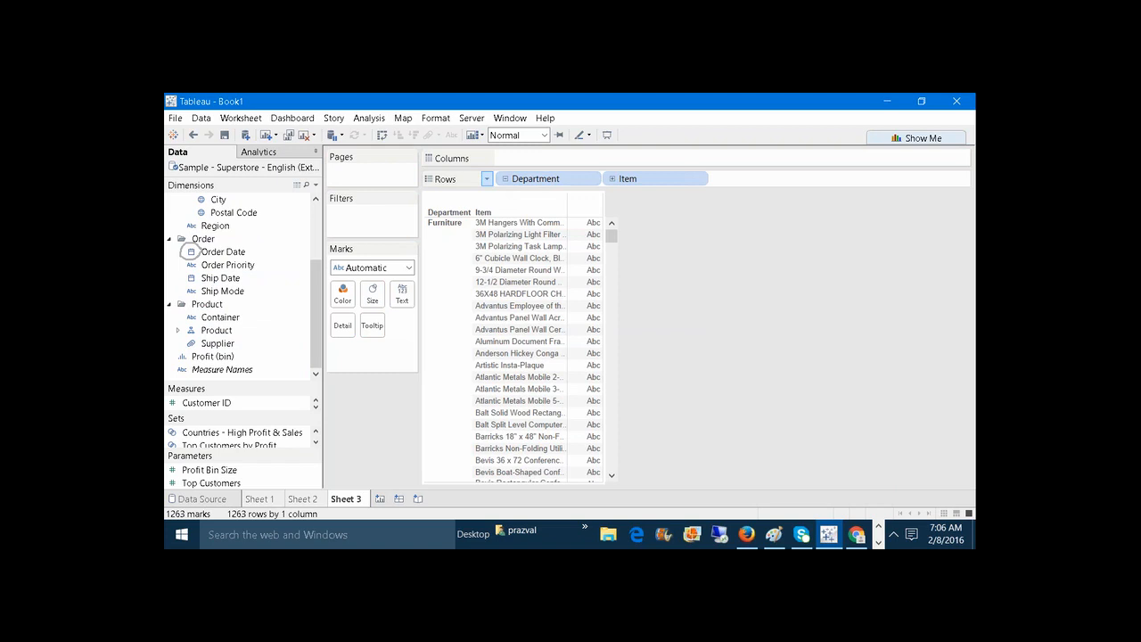
# Move Category above Item in the Product hierarchy, and rebuild the Rows drill-down from Department through Category to Item
pyautogui.click(179, 331)
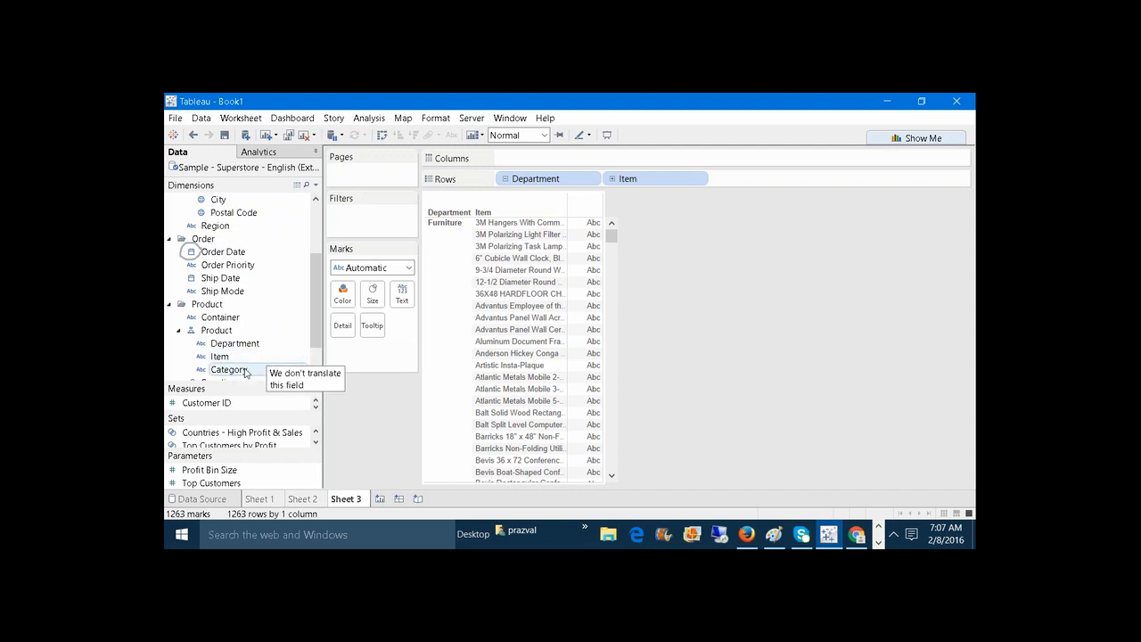
pyautogui.moveTo(245, 372); pyautogui.dragTo(259, 357)
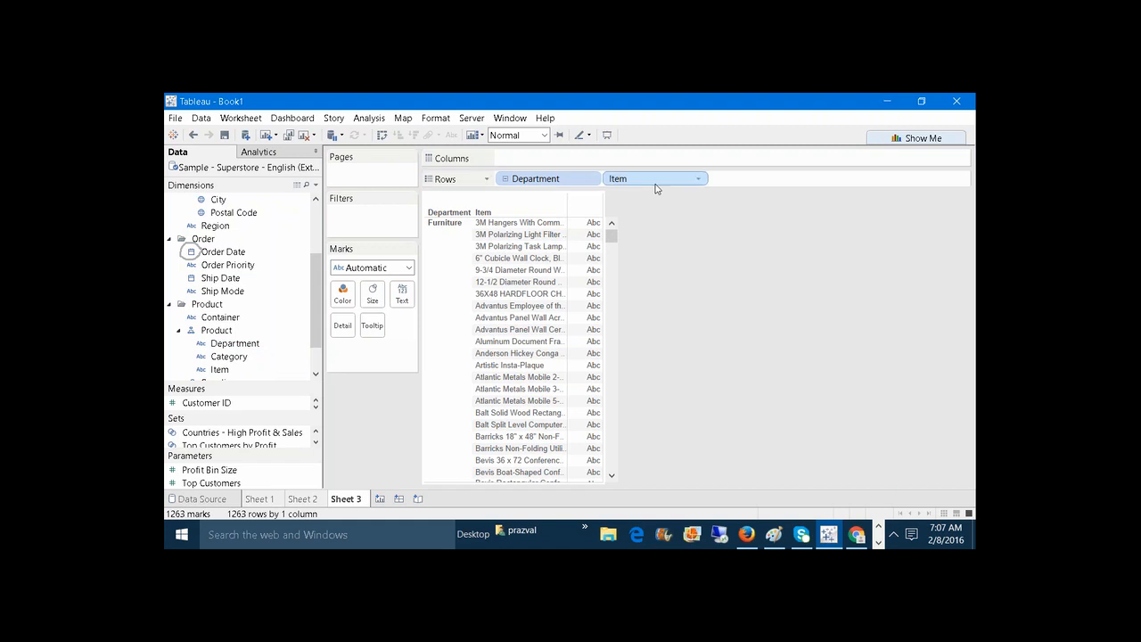
pyautogui.moveTo(642, 179); pyautogui.dragTo(709, 219)
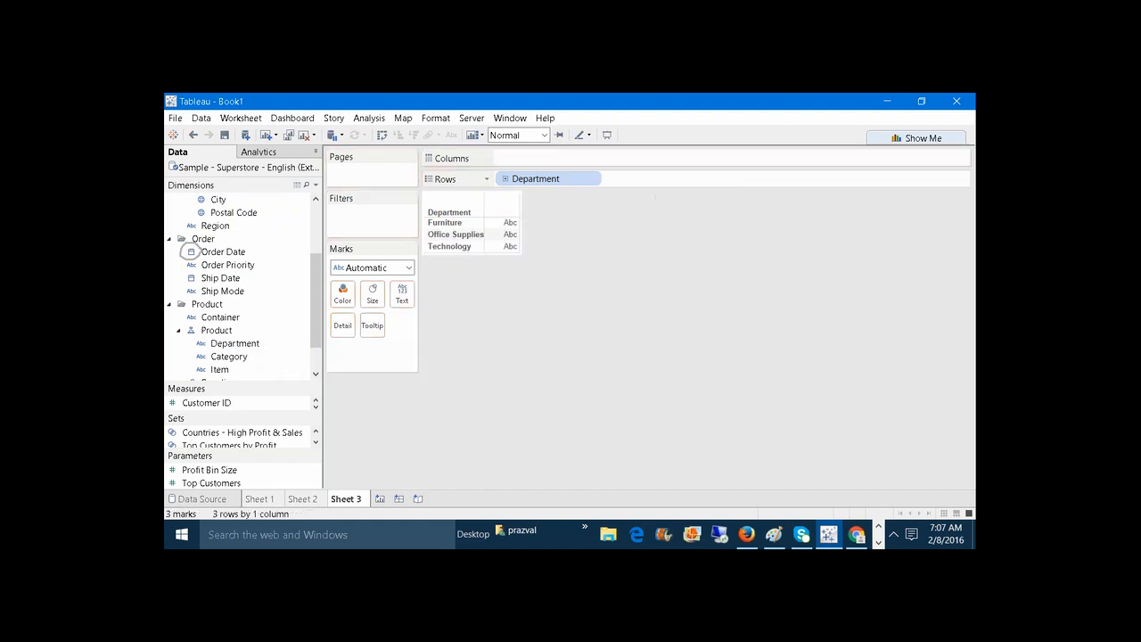
pyautogui.click(504, 178)
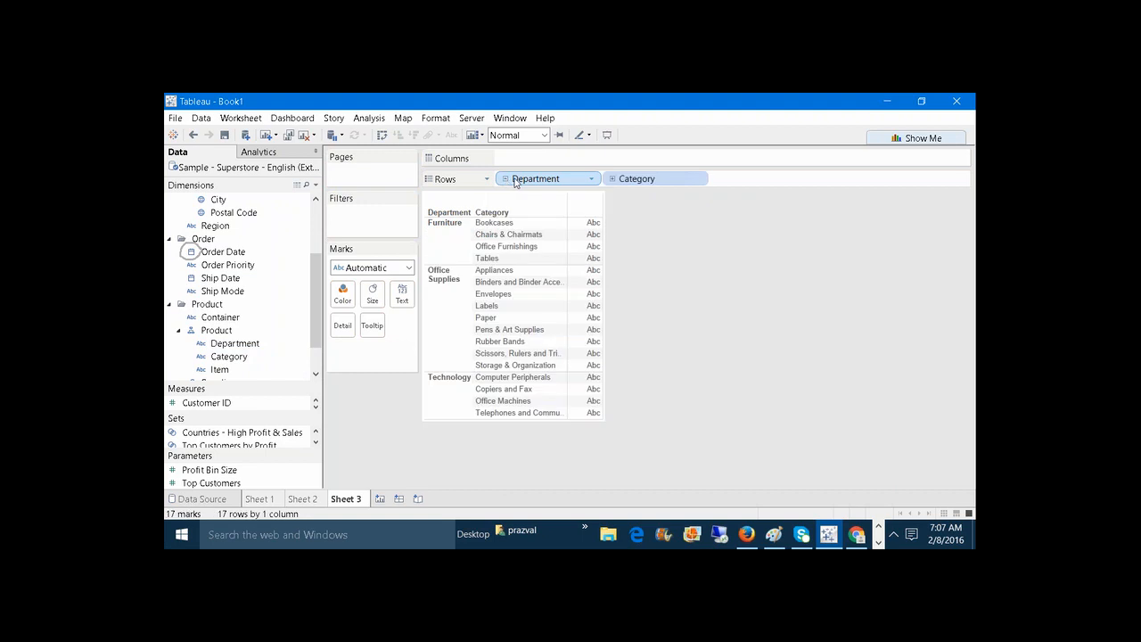
pyautogui.click(613, 179)
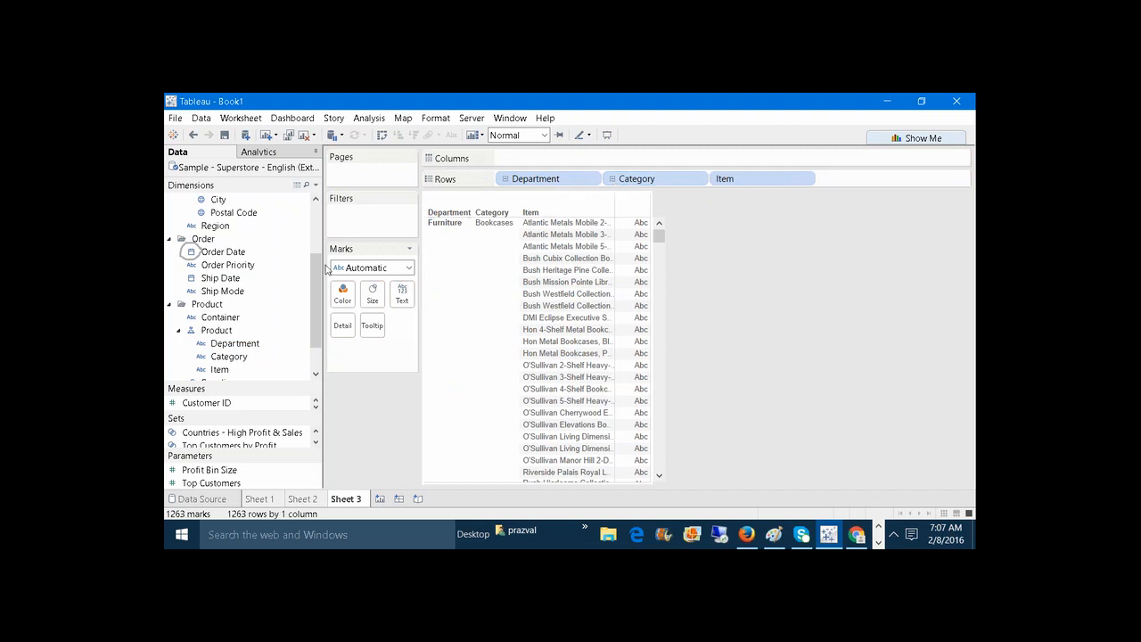
# Review the field order of the Product hierarchy, and collapse the Product and Mapping items hierarchies in the Dimensions list
pyautogui.moveTo(312, 263); pyautogui.dragTo(312, 285)
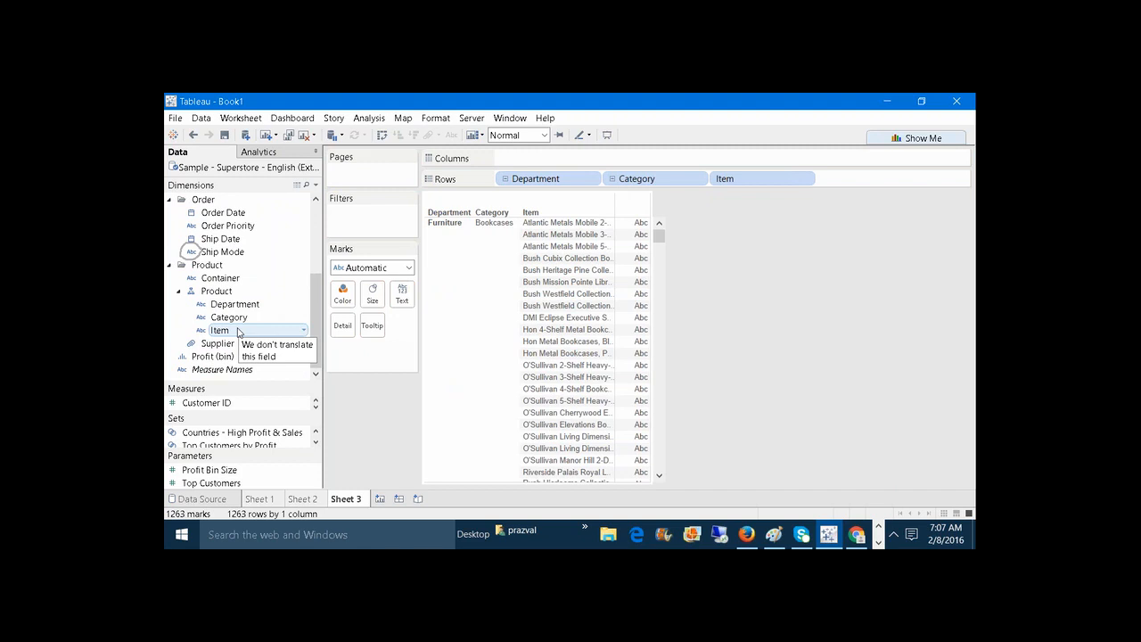
pyautogui.click(179, 292)
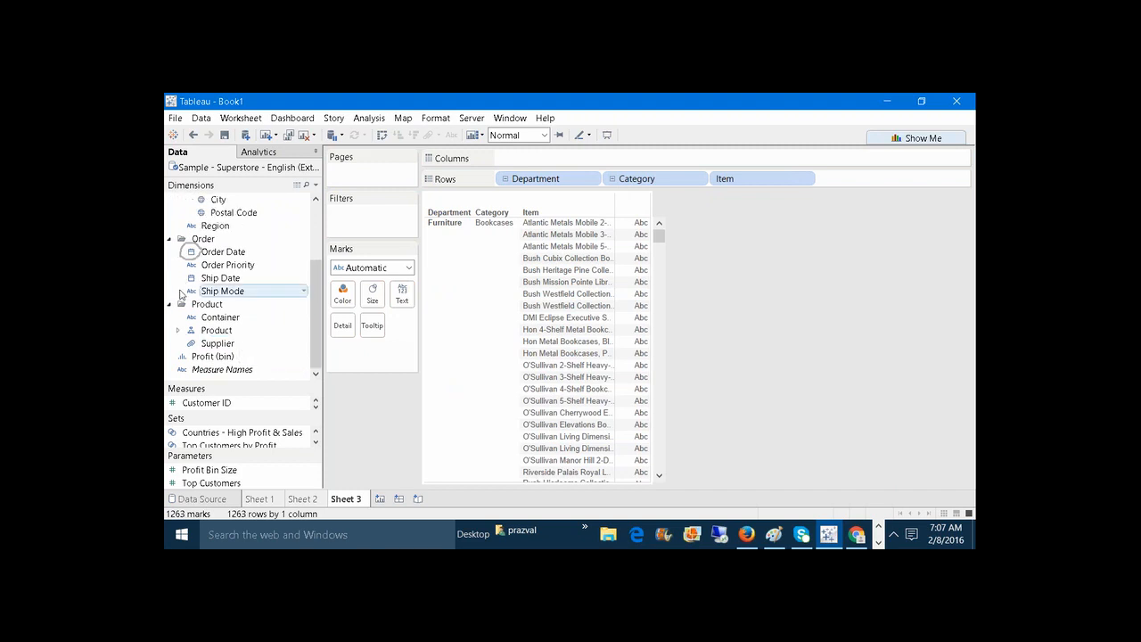
pyautogui.moveTo(314, 304); pyautogui.dragTo(317, 260)
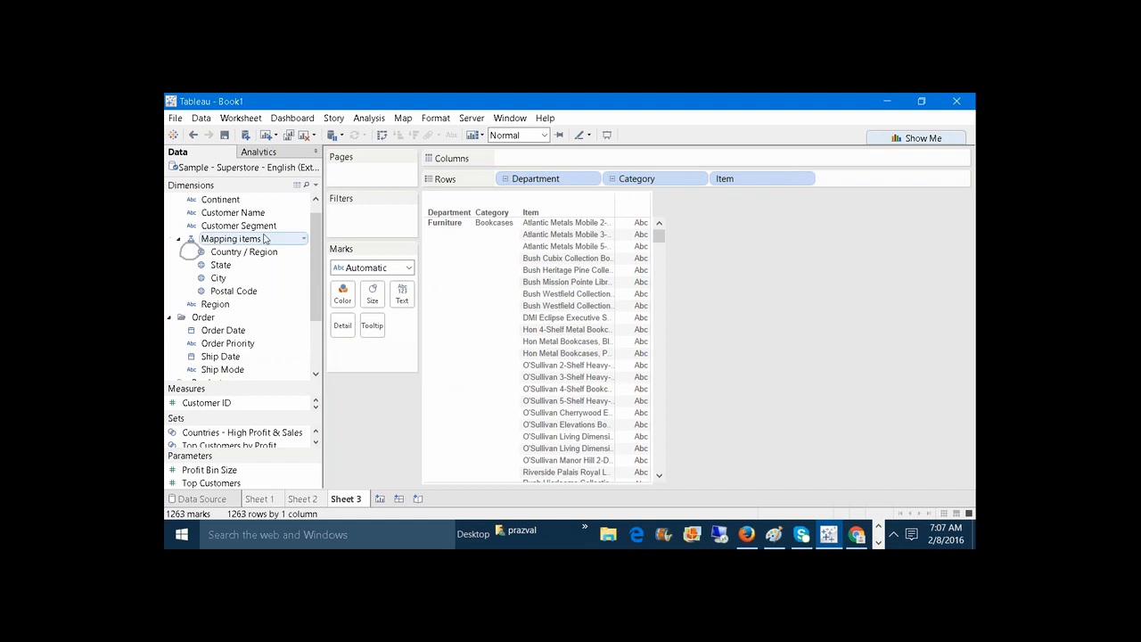
pyautogui.click(179, 239)
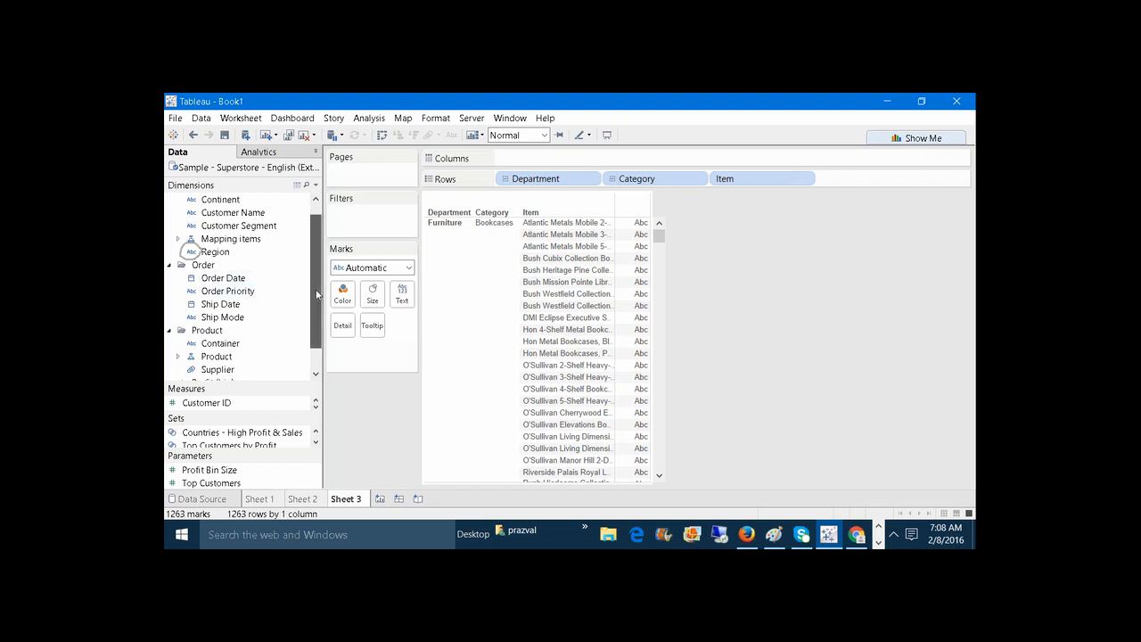
# Expand the Product hierarchy and examine the hierarchy options available for its Department field
pyautogui.scroll(-1, 203, 369)
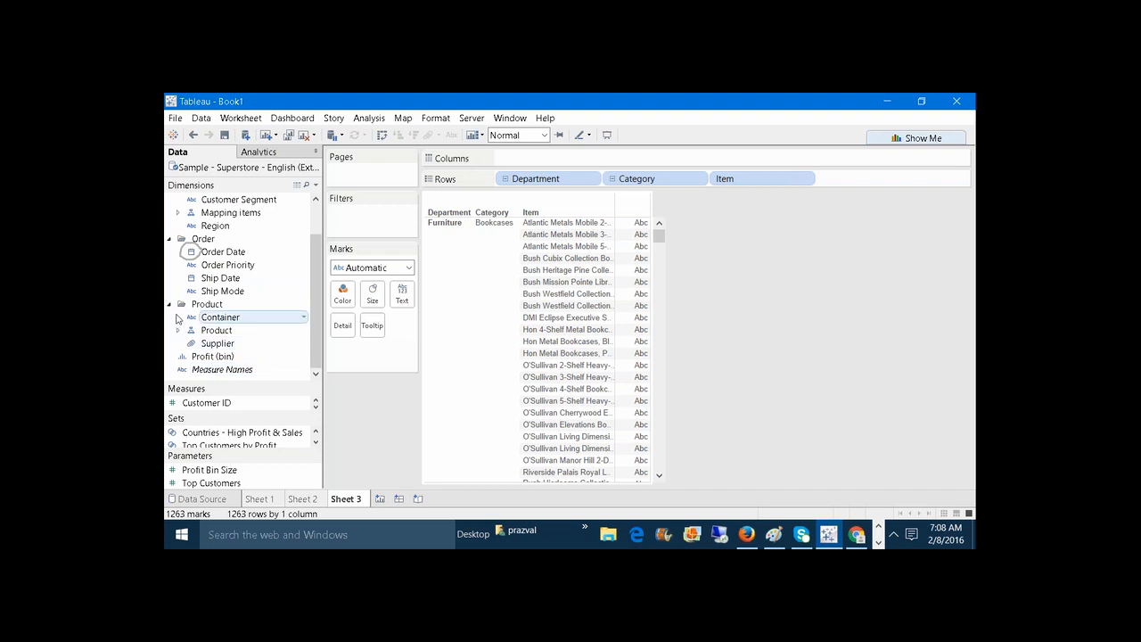
pyautogui.click(178, 330)
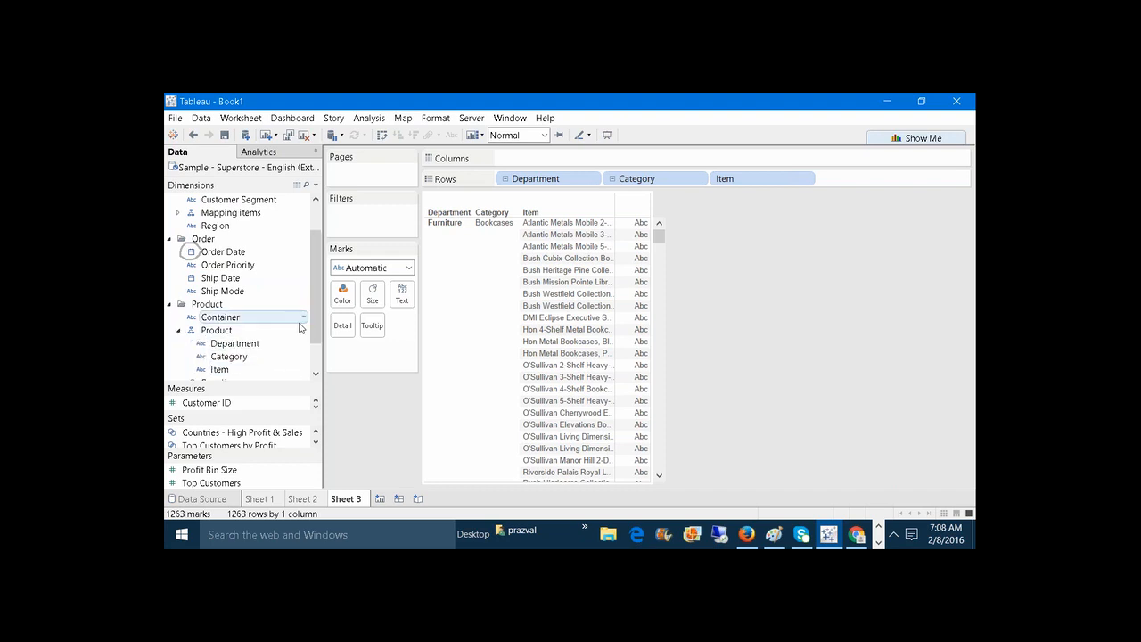
pyautogui.moveTo(314, 323); pyautogui.dragTo(314, 340)
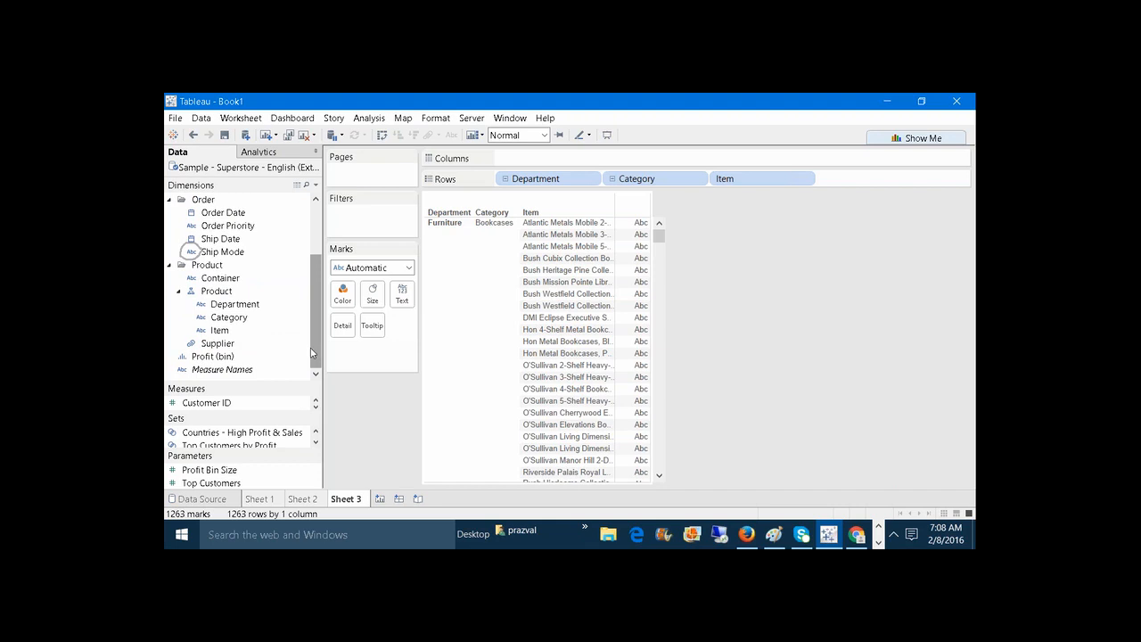
pyautogui.rightClick(235, 305)
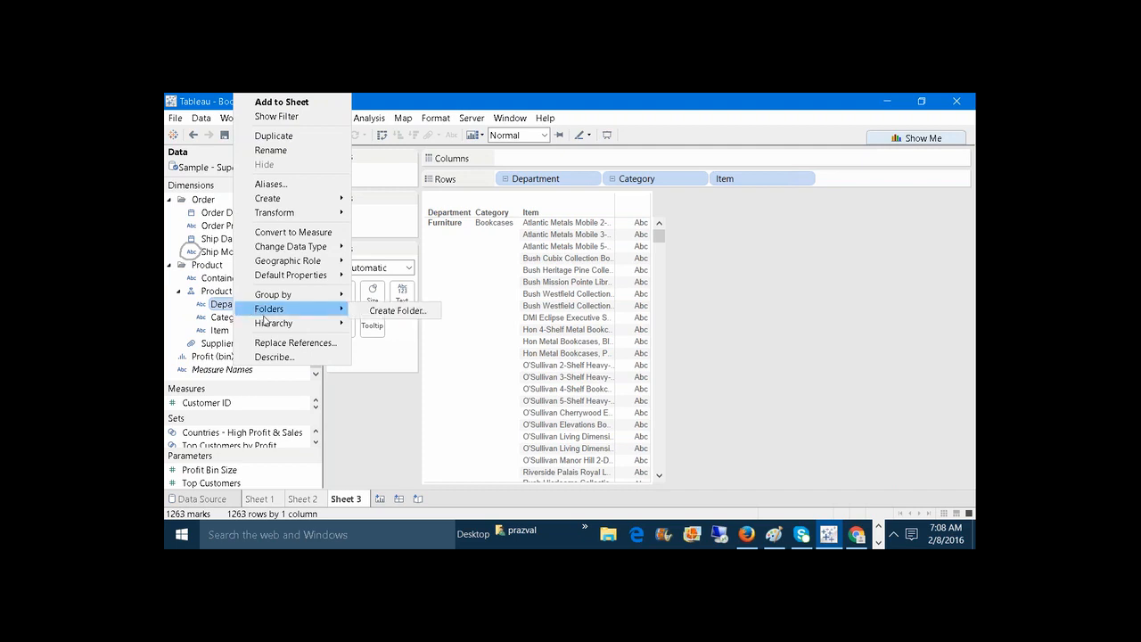
pyautogui.moveTo(266, 323)
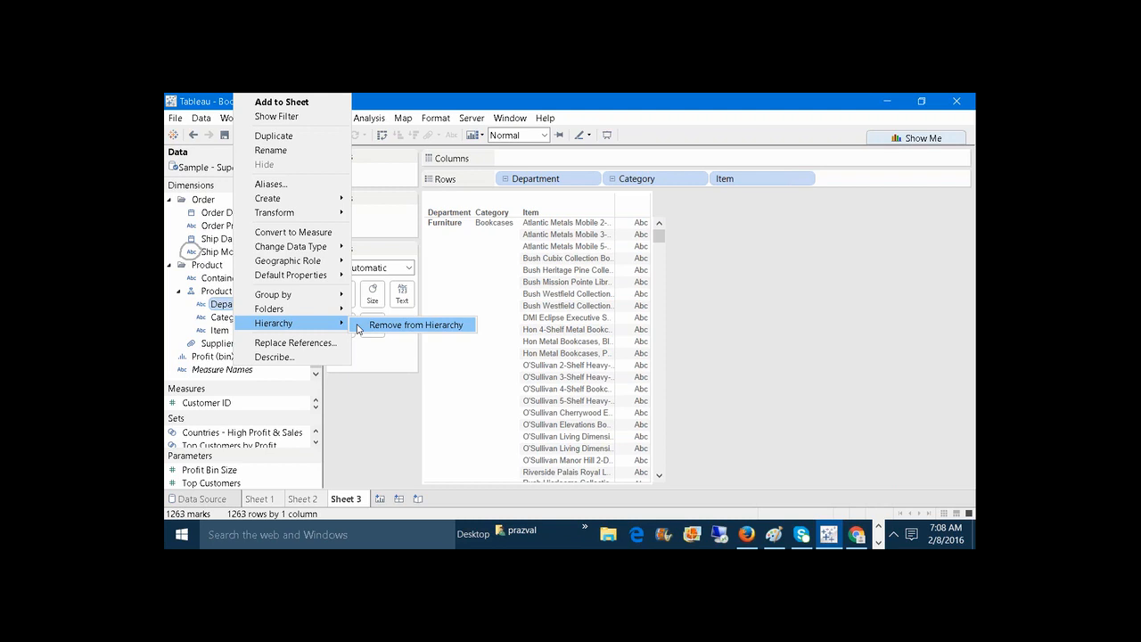
pyautogui.click(365, 398)
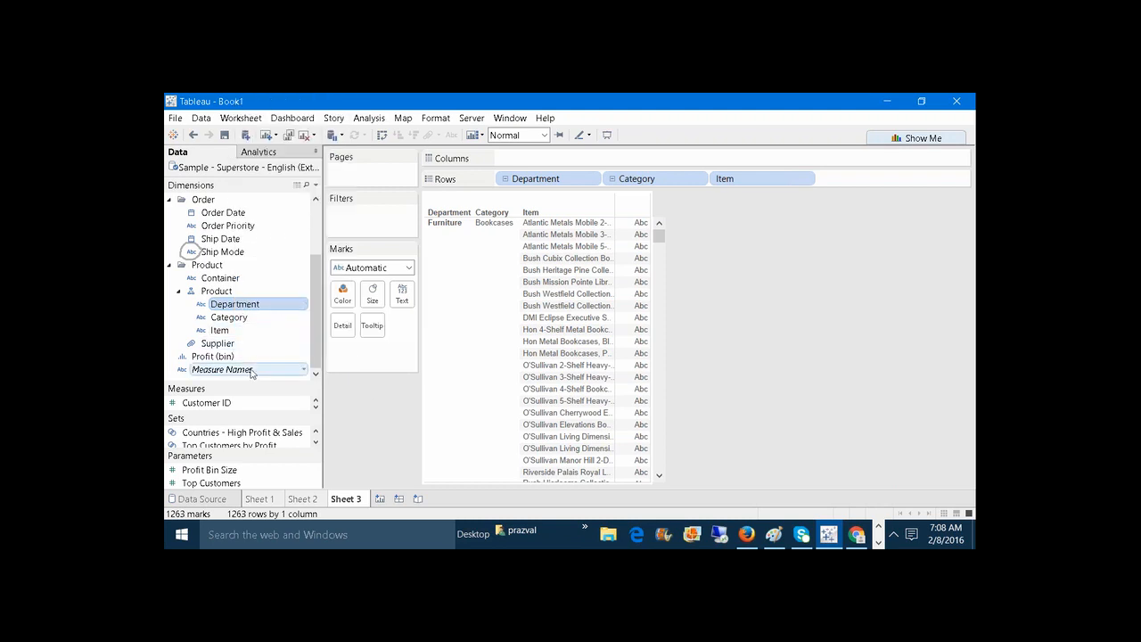
# Enlarge the Measures list, select Customer ID, Order Quantity and Product Base Margin, and check whether measures offer a hierarchy option
pyautogui.moveTo(240, 388); pyautogui.dragTo(215, 218)
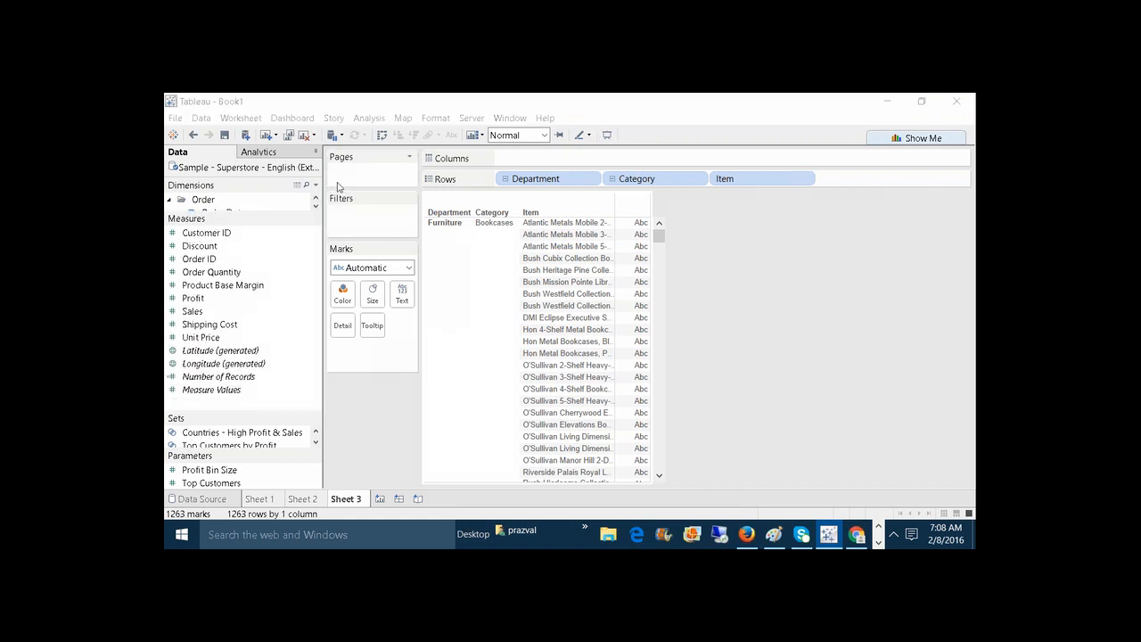
pyautogui.click(229, 232)
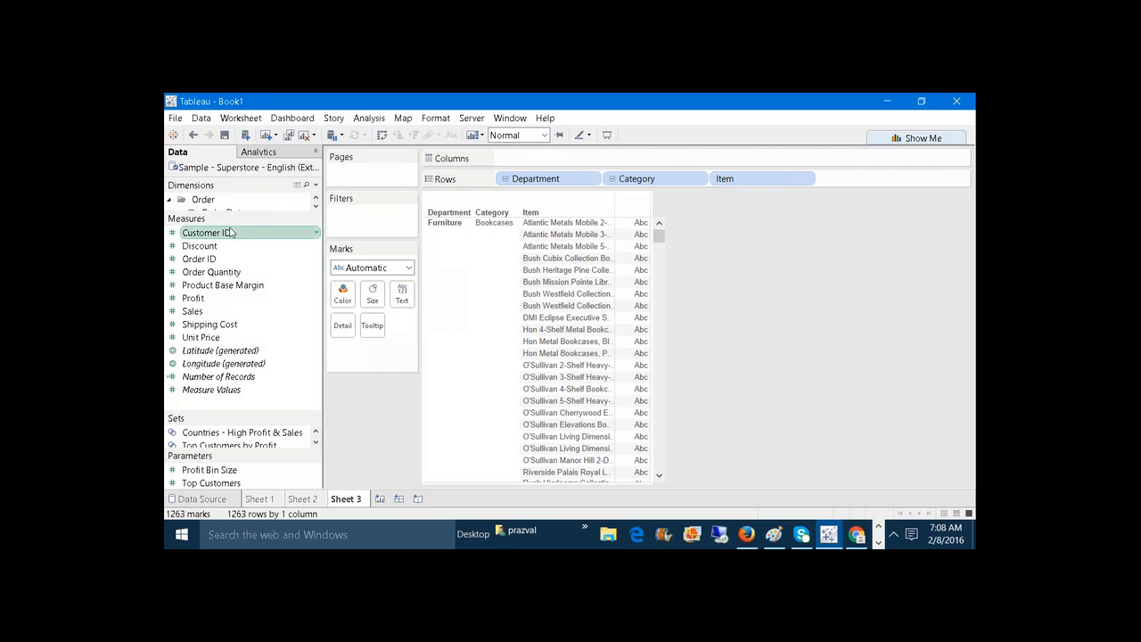
pyautogui.keyDown('ctrl'); pyautogui.click(210, 272); pyautogui.keyUp('ctrl')
pyautogui.keyDown('ctrl'); pyautogui.click(206, 285); pyautogui.keyUp('ctrl')
pyautogui.rightClick(205, 284)
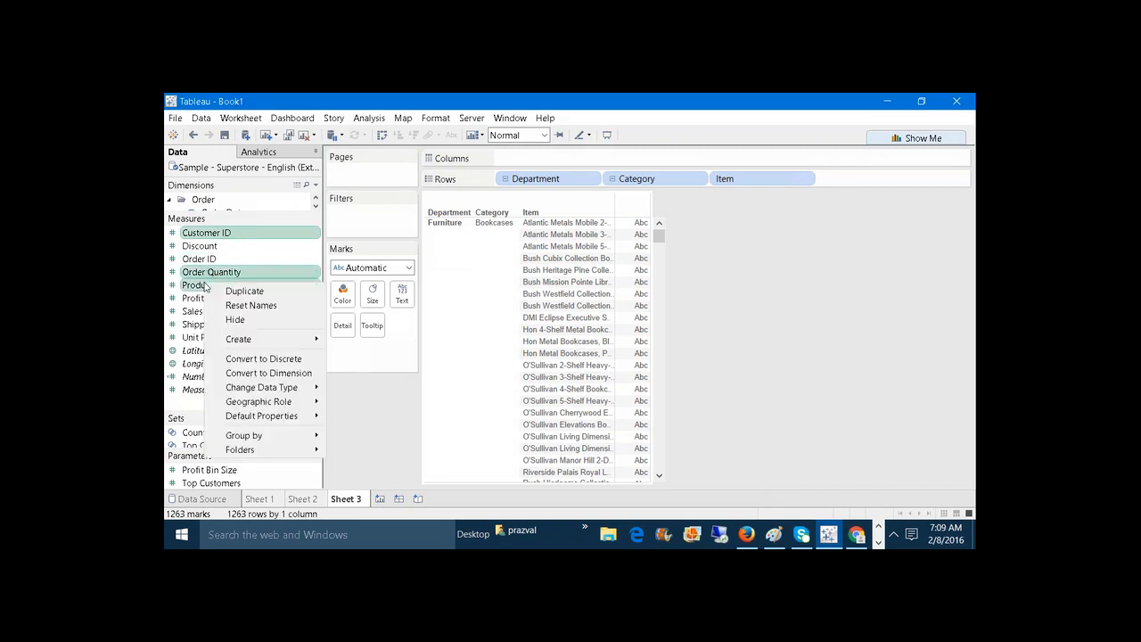
pyautogui.moveTo(258, 415)
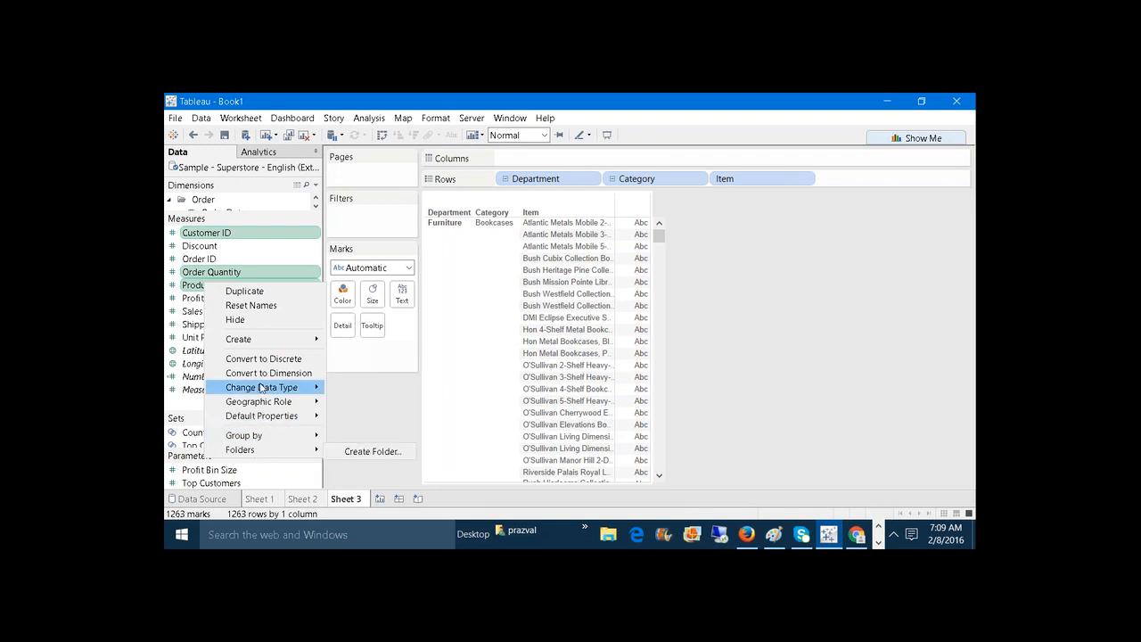
pyautogui.moveTo(261, 337)
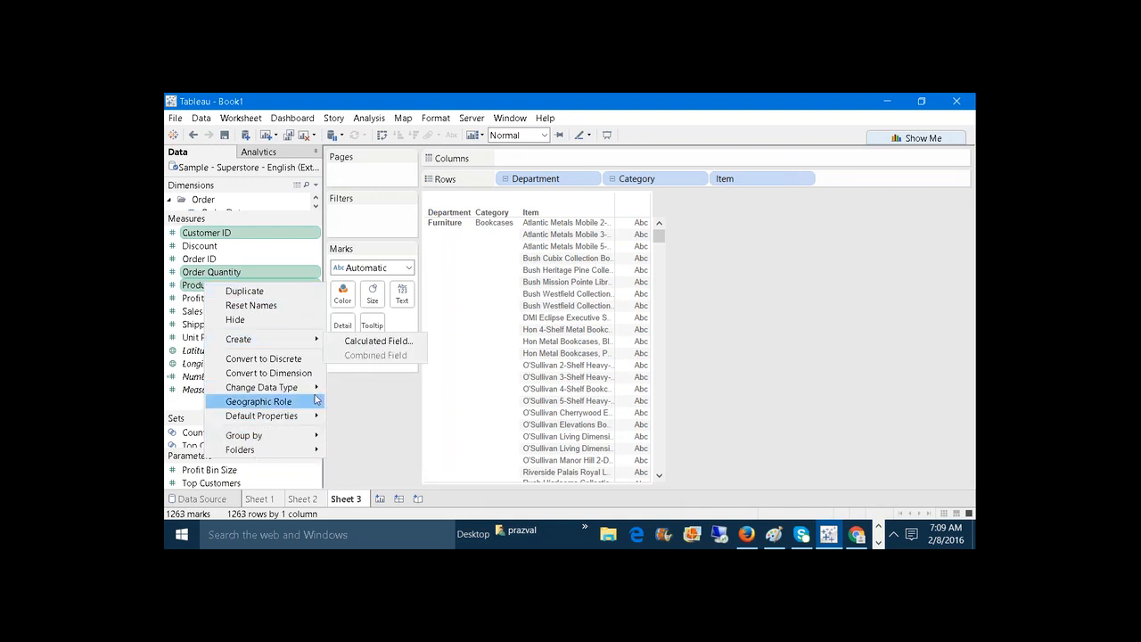
pyautogui.click(347, 431)
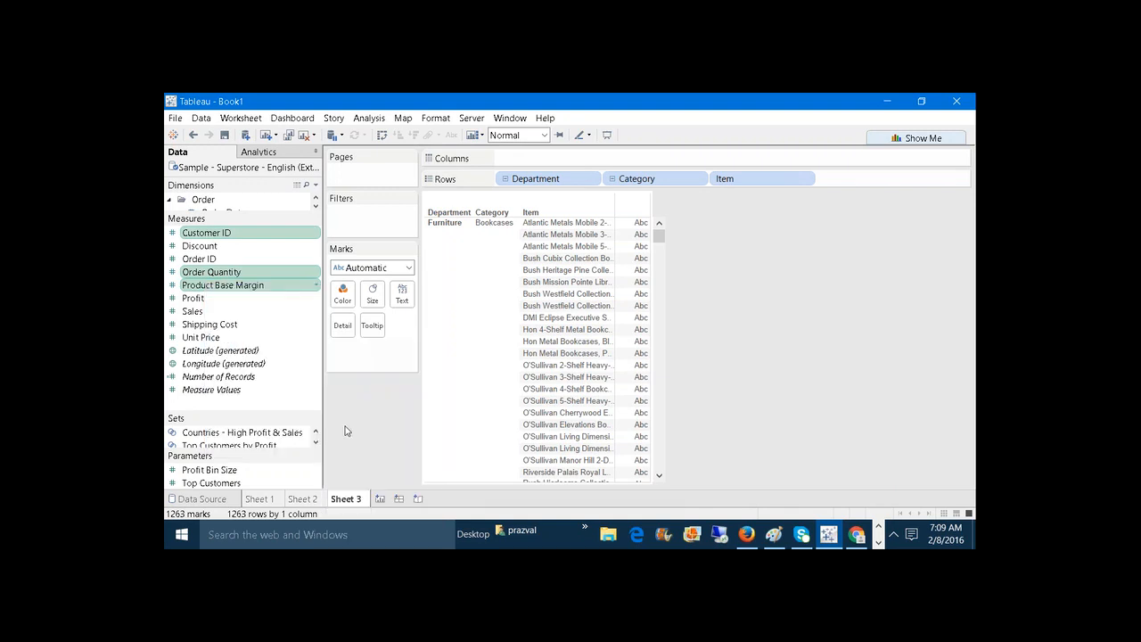
pyautogui.click(195, 135)
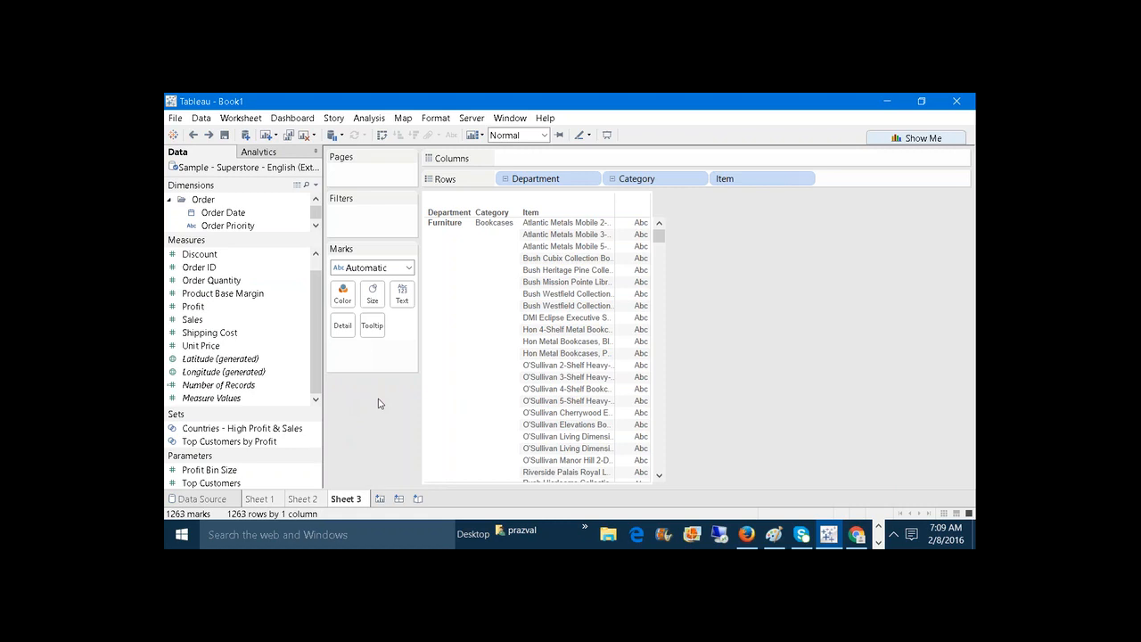
pyautogui.click(639, 134)
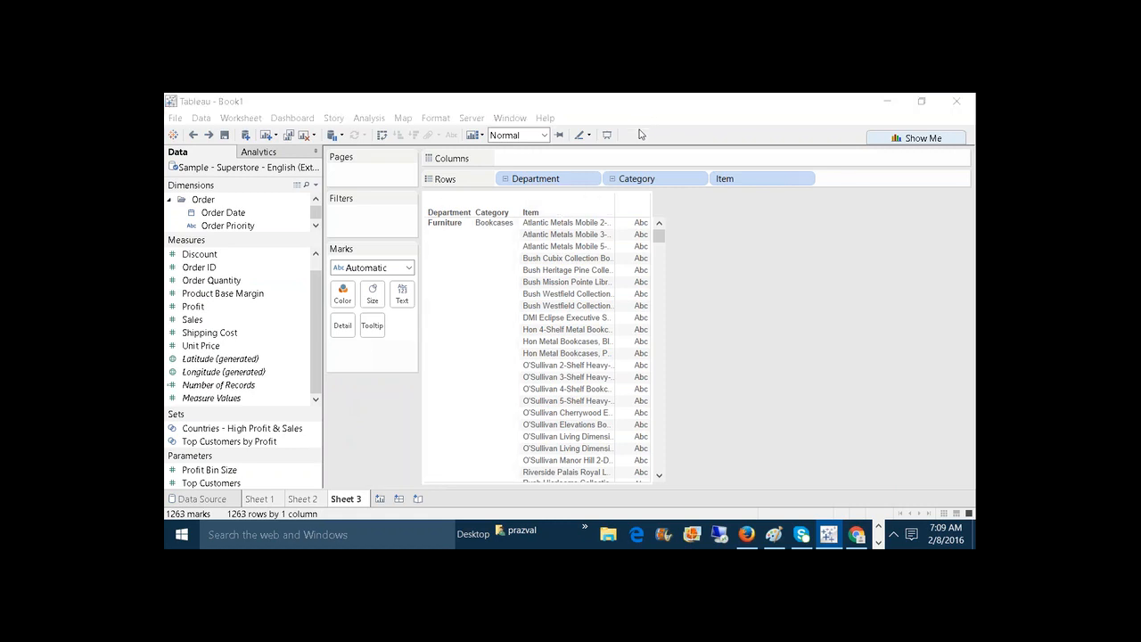